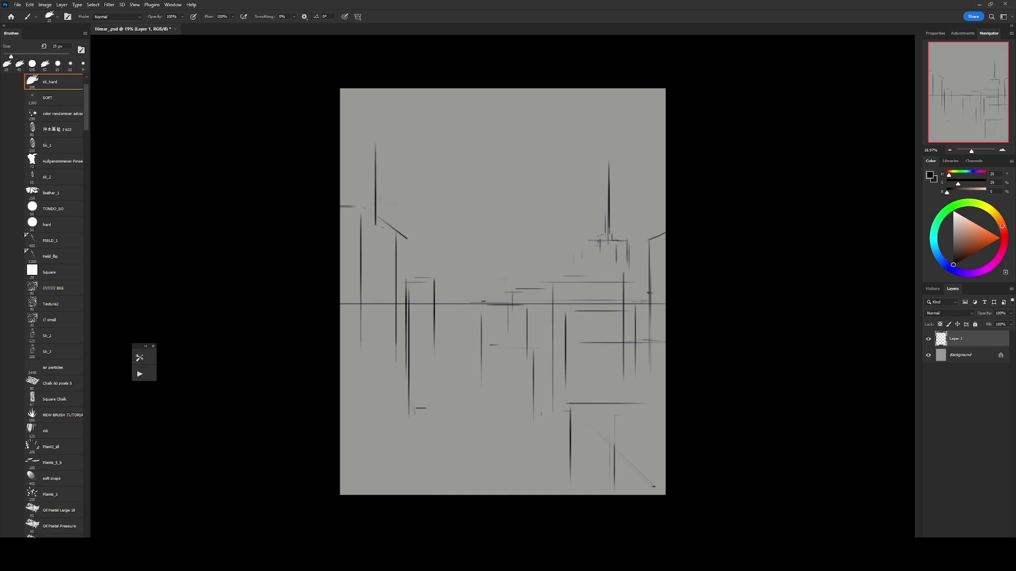
- Sketch a vertical building line near the top and street edges, undoing one bad stroke
drag(381, 127, 381, 195)
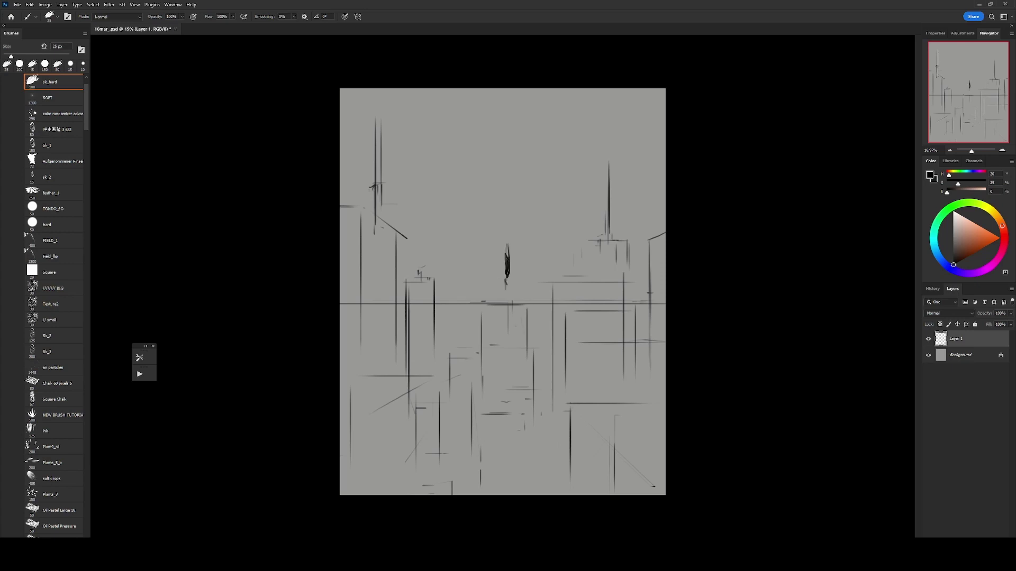
key(ctrl+z)
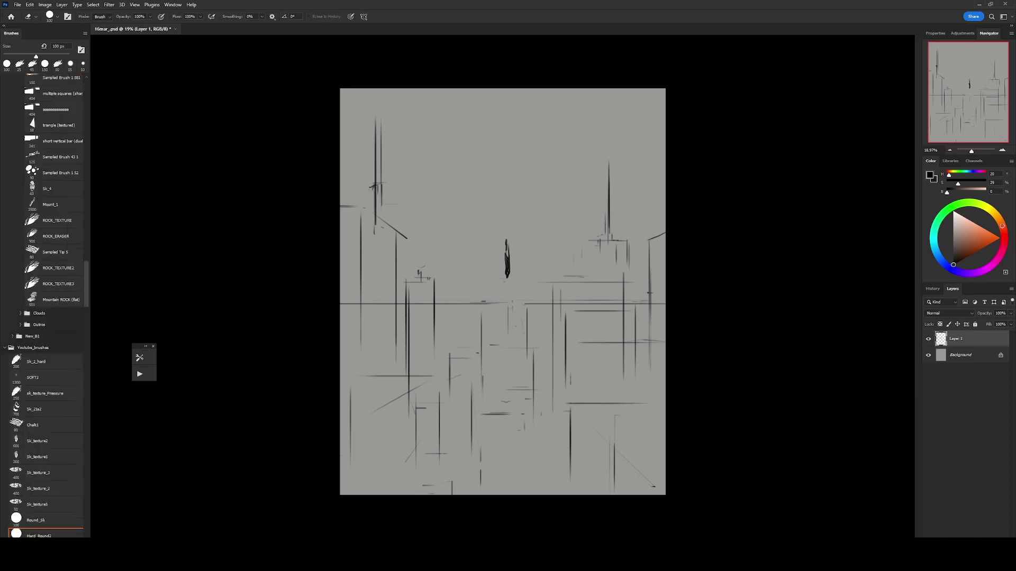
mouse_move(482, 331)
mouse_down()
mouse_move(525, 331)
mouse_move(486, 397)
mouse_up()
drag(521, 340, 521, 419)
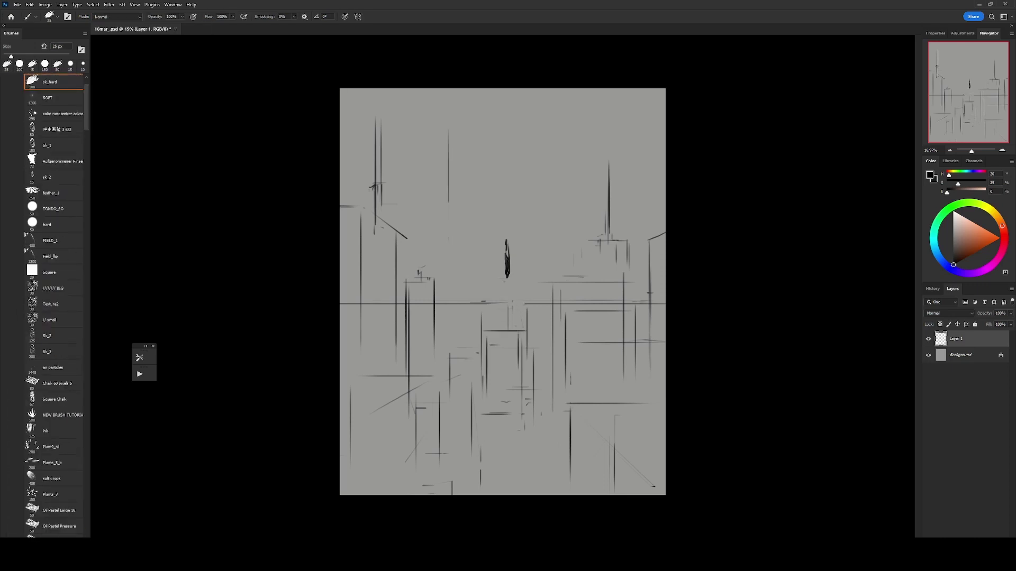
- Add six more vertical building strokes across the street, then create Layer 2 above the sketch
drag(448, 202, 449, 238)
drag(430, 95, 430, 195)
drag(461, 89, 461, 163)
drag(645, 99, 644, 220)
drag(577, 102, 578, 213)
drag(564, 244, 564, 270)
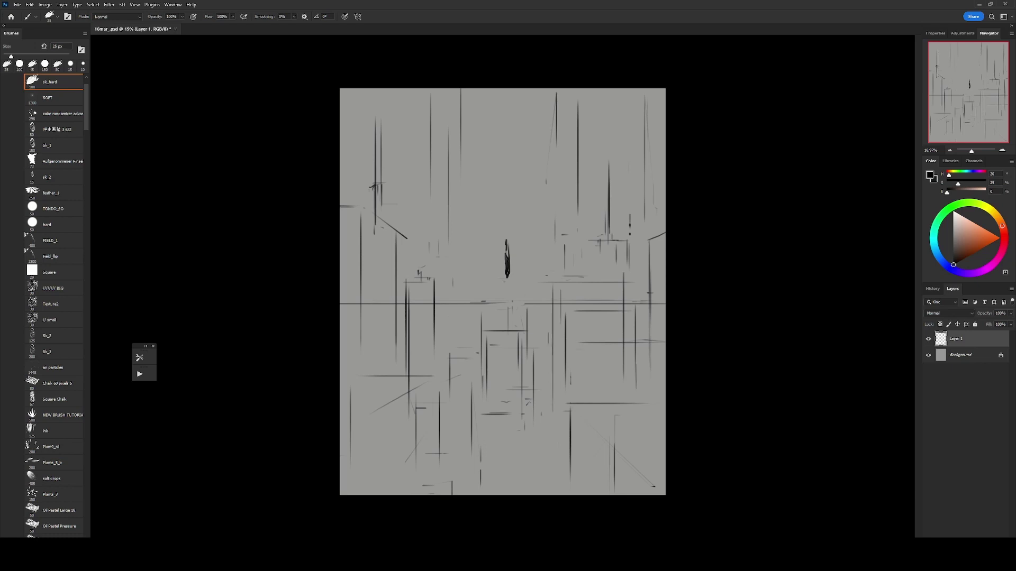
key(ctrl+shift+alt+n)
- Show the rulers and drag vertical and horizontal guides through the canvas
key(u)
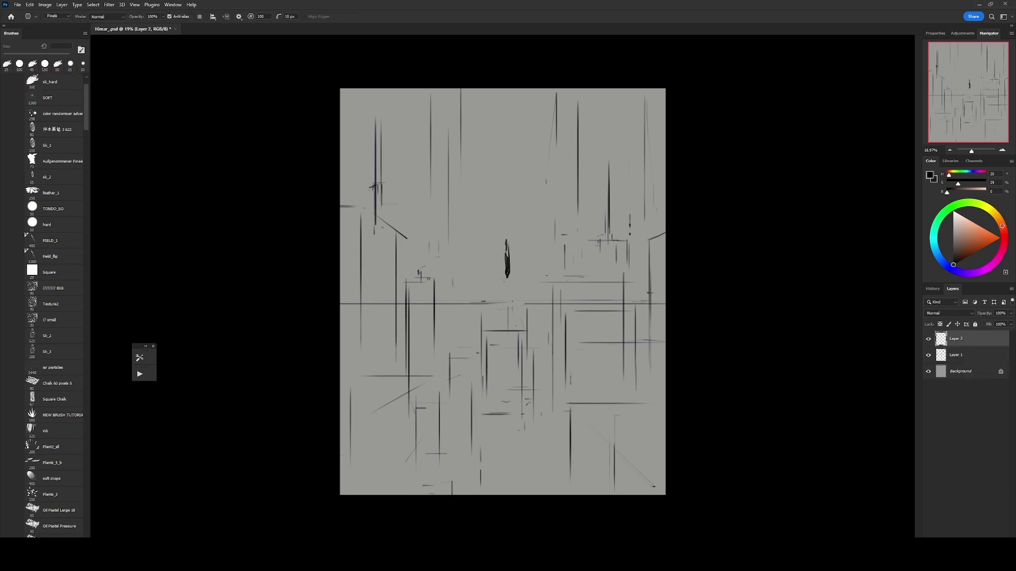
key(ctrl+r)
drag(95, 320, 506, 320)
drag(506, 39, 506, 336)
- Move the small figure onto the vertical guide and raise the horizontal guide to the horizon
key(v)
drag(509, 259, 506, 259)
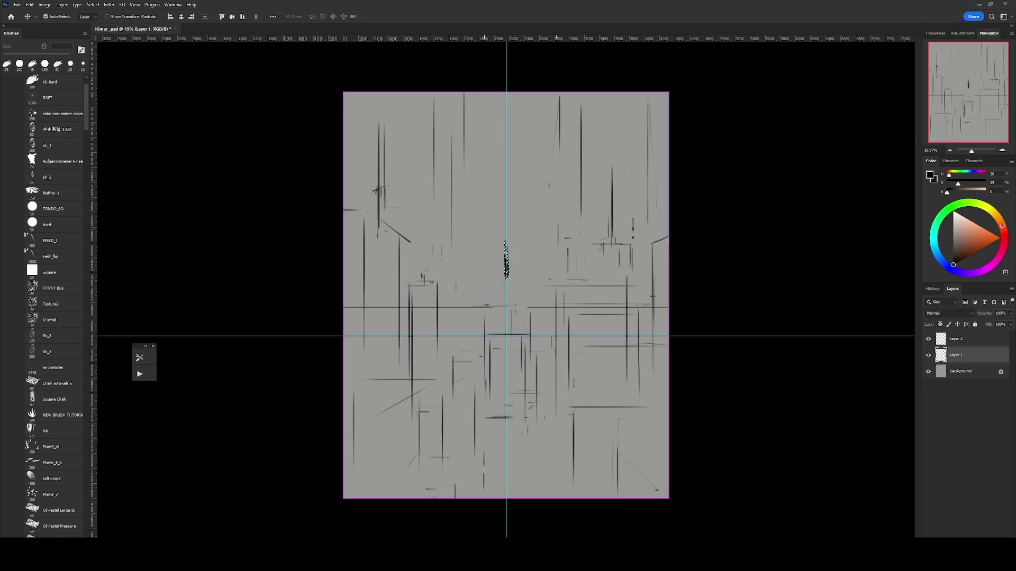
mouse_move(582, 336)
mouse_down()
mouse_move(582, 308)
mouse_move(550, 296)
mouse_up()
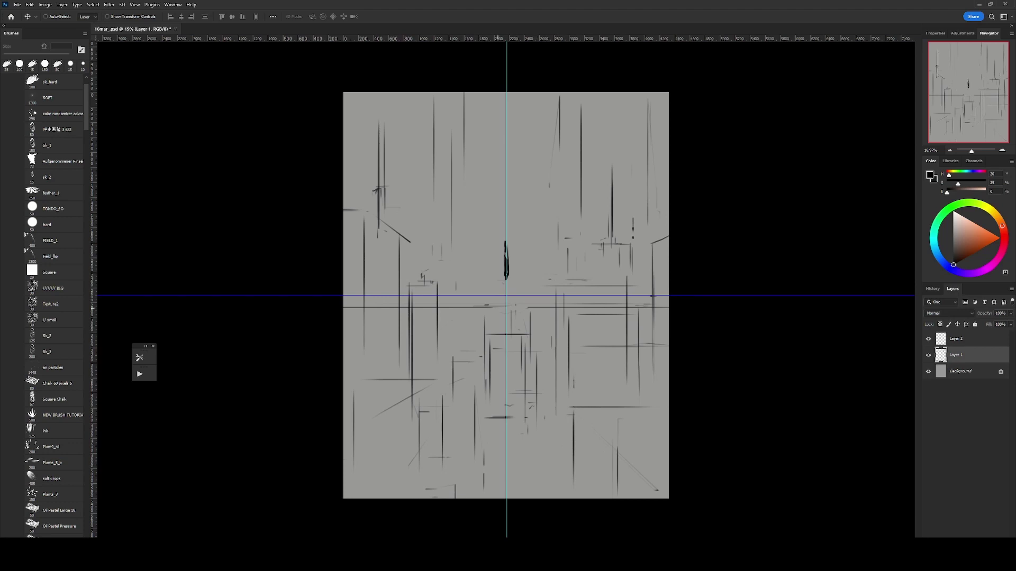
drag(505, 259, 505, 291)
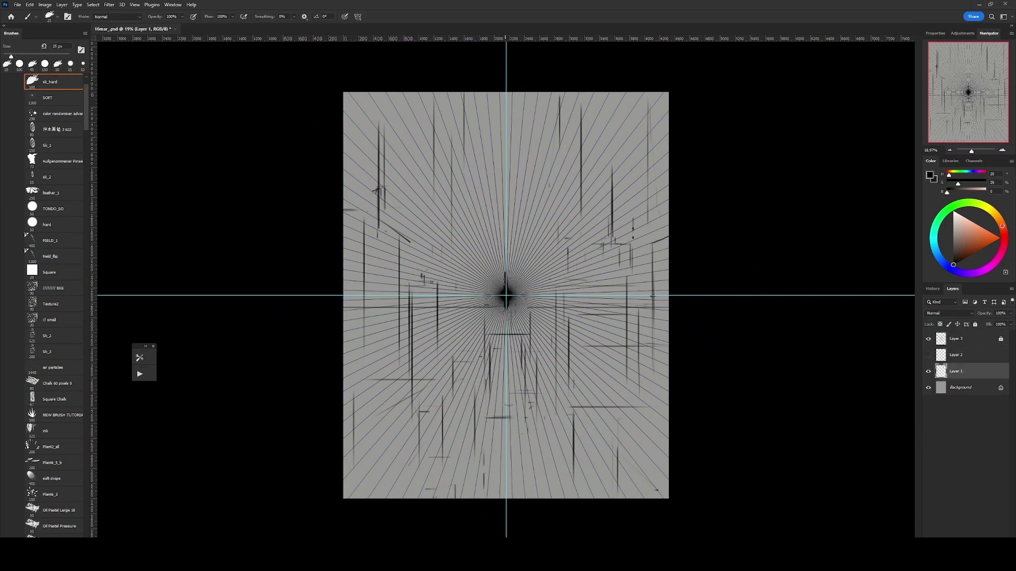
- With a slightly larger brush, draw building edges and a diagonal roof at the lower right and left
key(bracketright)
drag(630, 447, 601, 497)
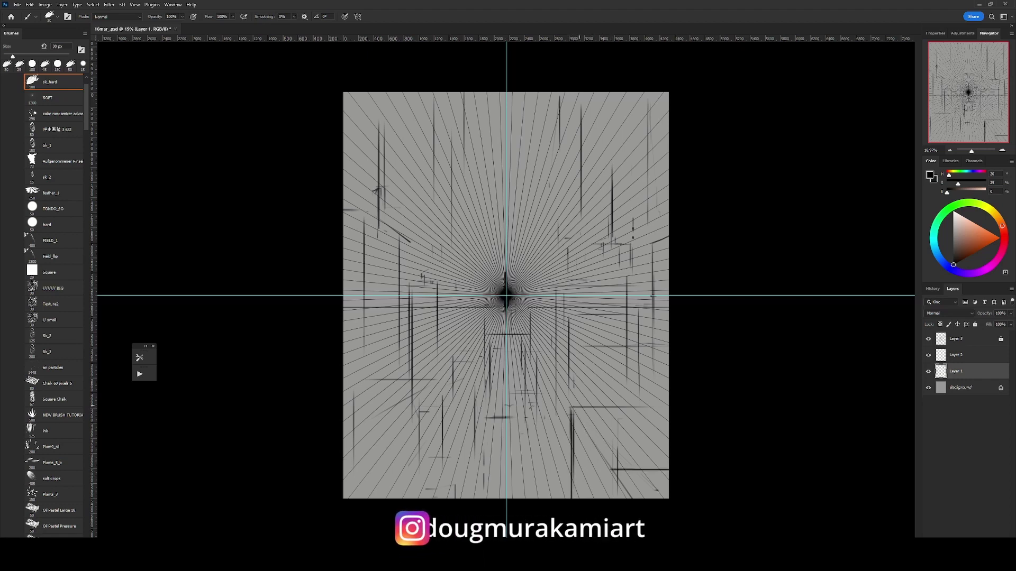
drag(669, 408, 572, 407)
mouse_move(572, 407)
mouse_down()
mouse_move(572, 498)
mouse_move(611, 468)
mouse_up()
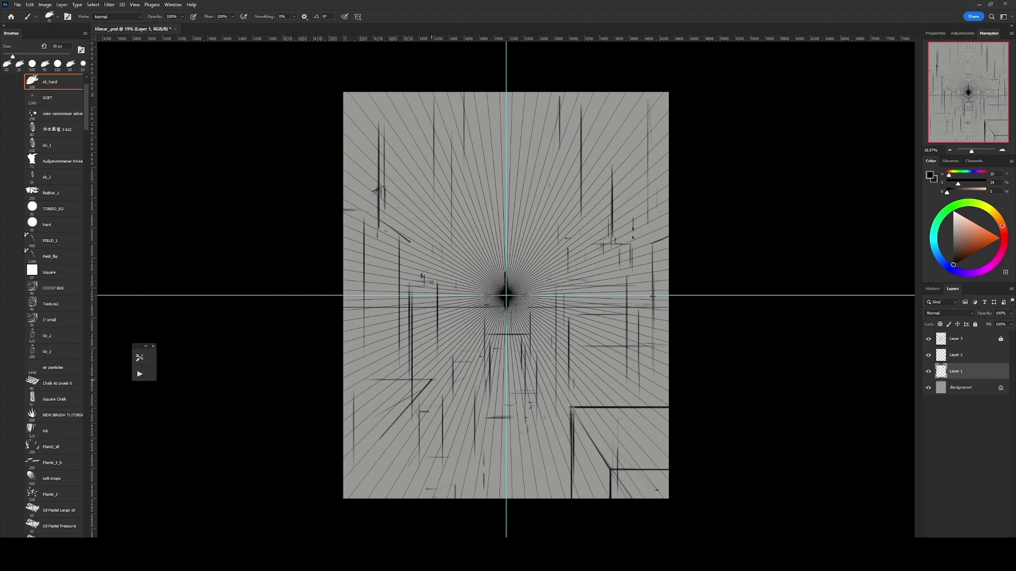
drag(432, 381, 438, 499)
drag(438, 395, 390, 467)
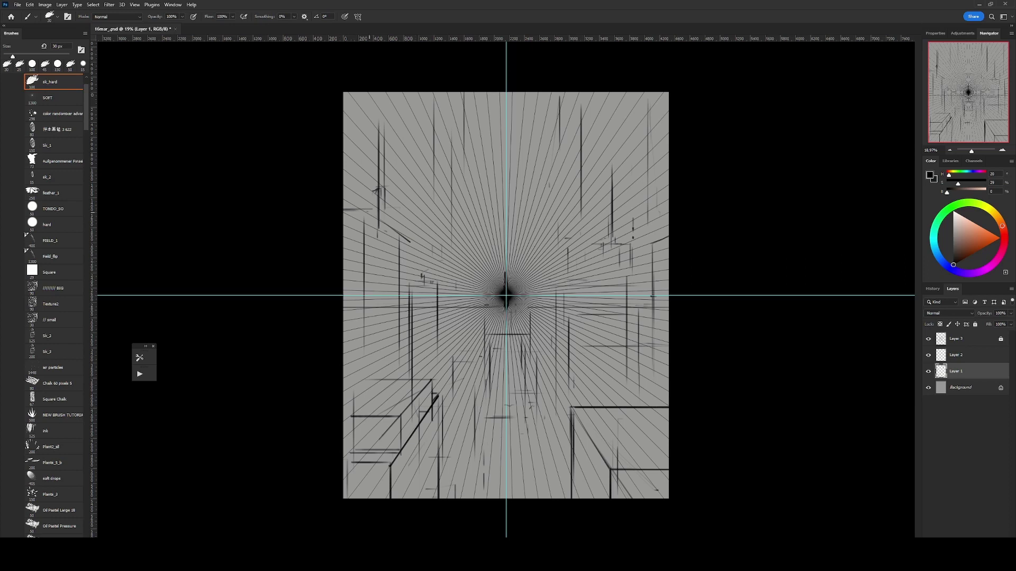
- Draw vertical building lines near the street centre, discarding an unwanted left stroke
drag(365, 208, 365, 500)
key(ctrl+z)
key(e)
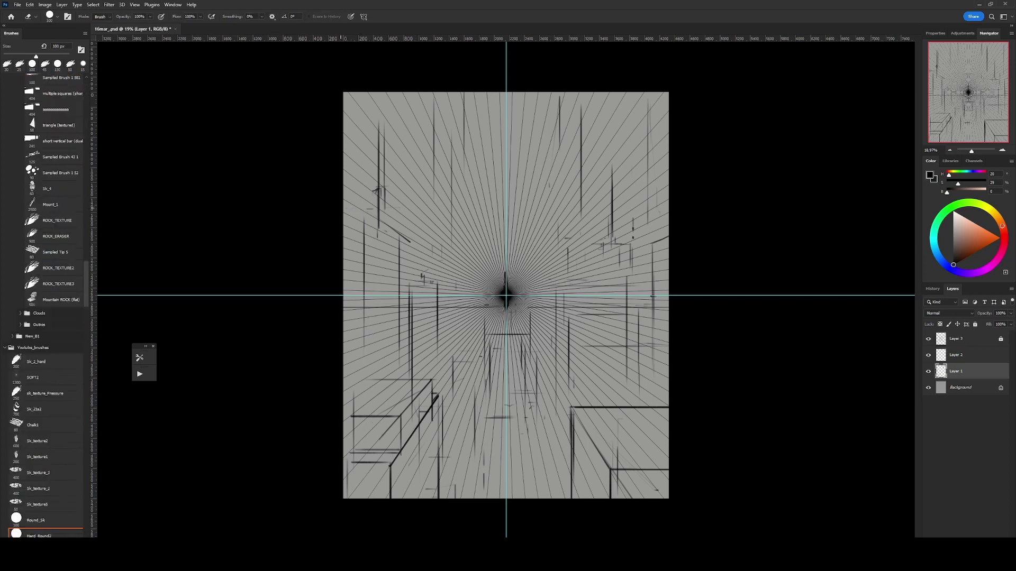
key(b)
drag(381, 260, 381, 313)
drag(390, 306, 390, 384)
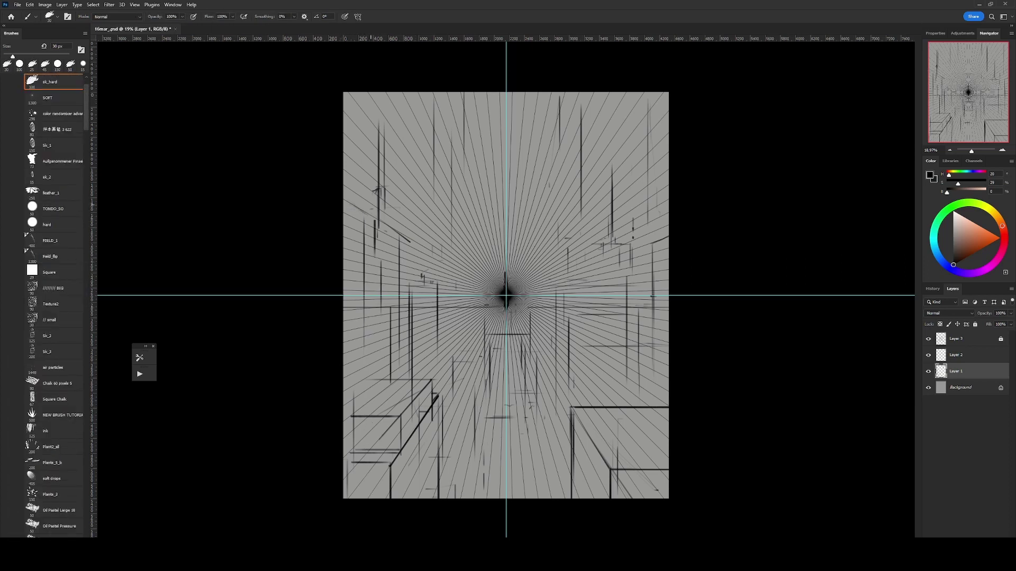
- Remove a stray short stroke and erase a faint mark above the street
drag(373, 97, 373, 216)
key(ctrl+z)
key(e)
key(b)
key(e)
drag(384, 127, 384, 173)
key(b)
- Draw a tall line on the left building and vertical lines on the right building, erasing faint marks
drag(404, 212, 408, 100)
key(e)
drag(559, 96, 559, 151)
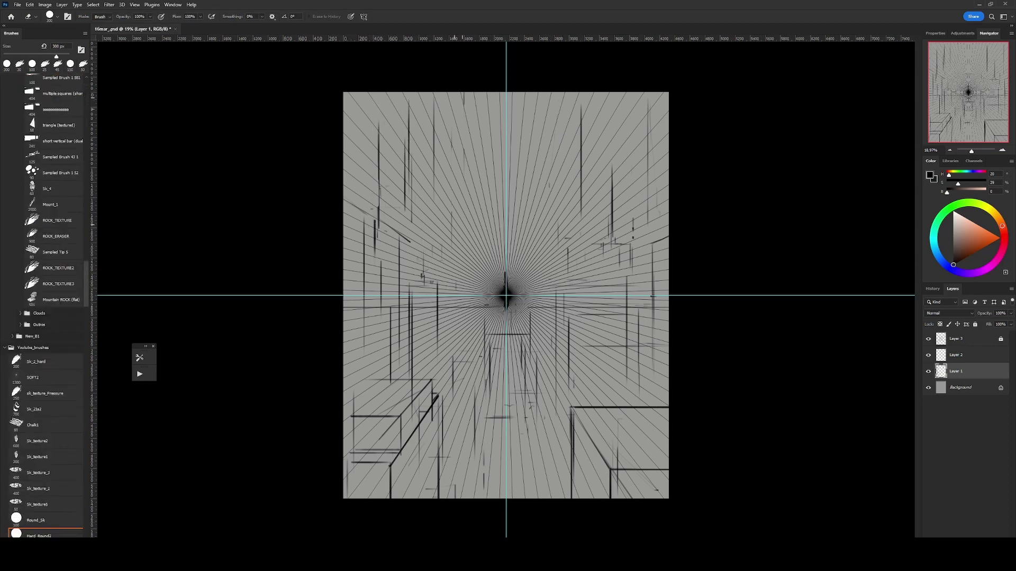
key(b)
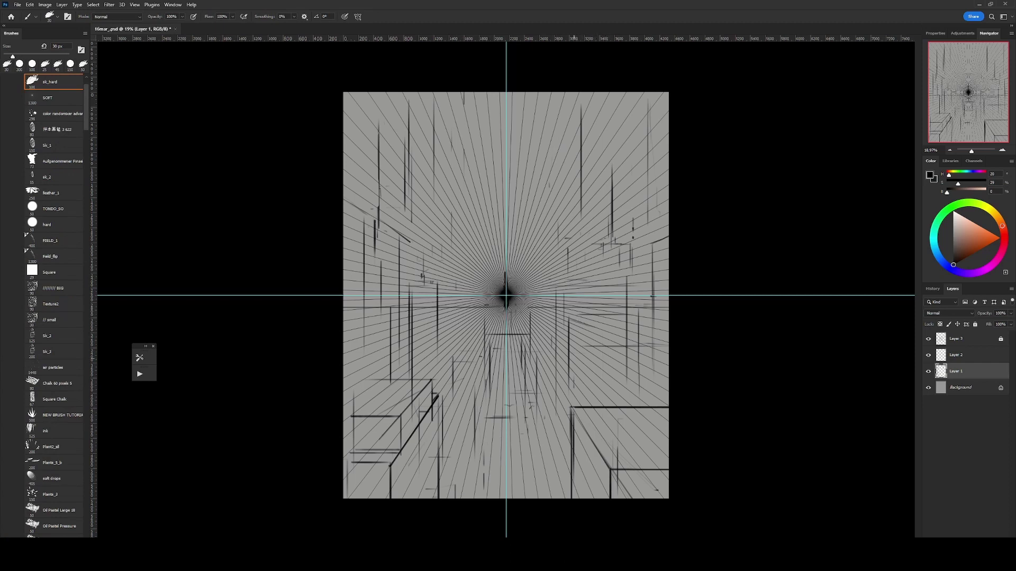
drag(573, 379, 572, 342)
drag(581, 392, 581, 322)
key(e)
drag(585, 389, 586, 324)
key(b)
key(e)
drag(573, 389, 573, 338)
key(b)
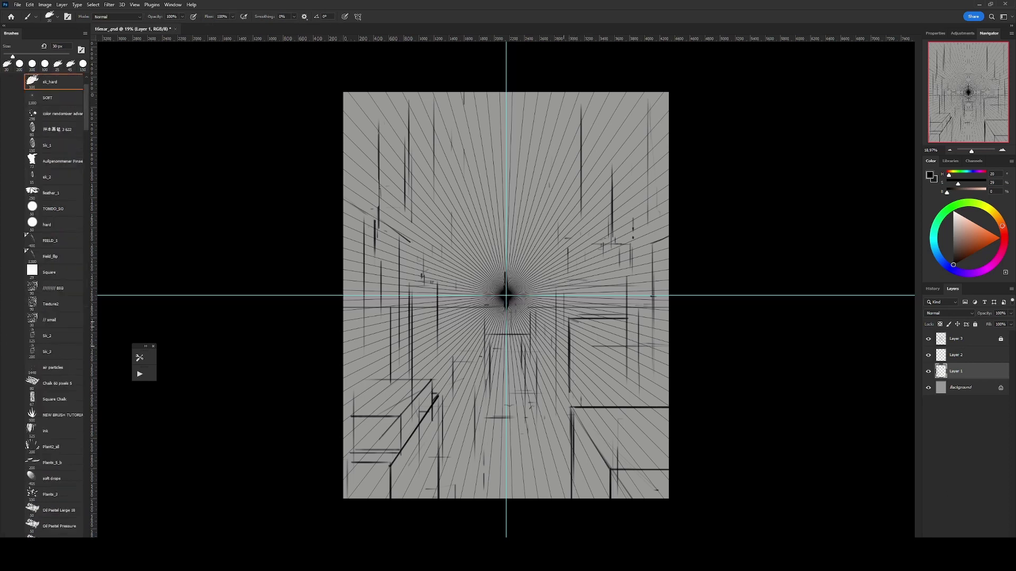
- Add two vertical lines along the street's right, hide the guides and grid, and merge the sketch layers
drag(547, 414, 548, 290)
drag(556, 436, 556, 291)
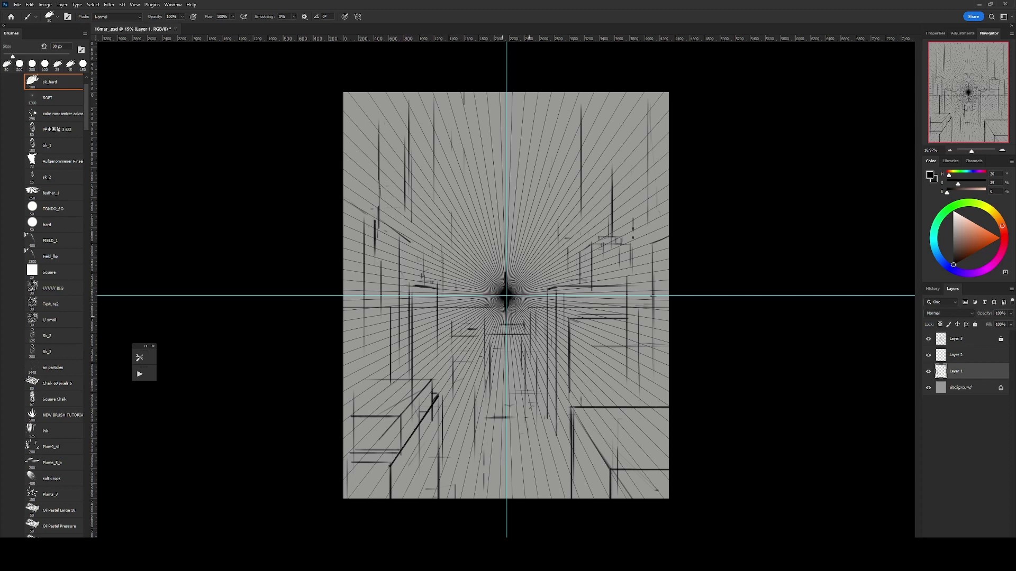
key(ctrl+semicolon)
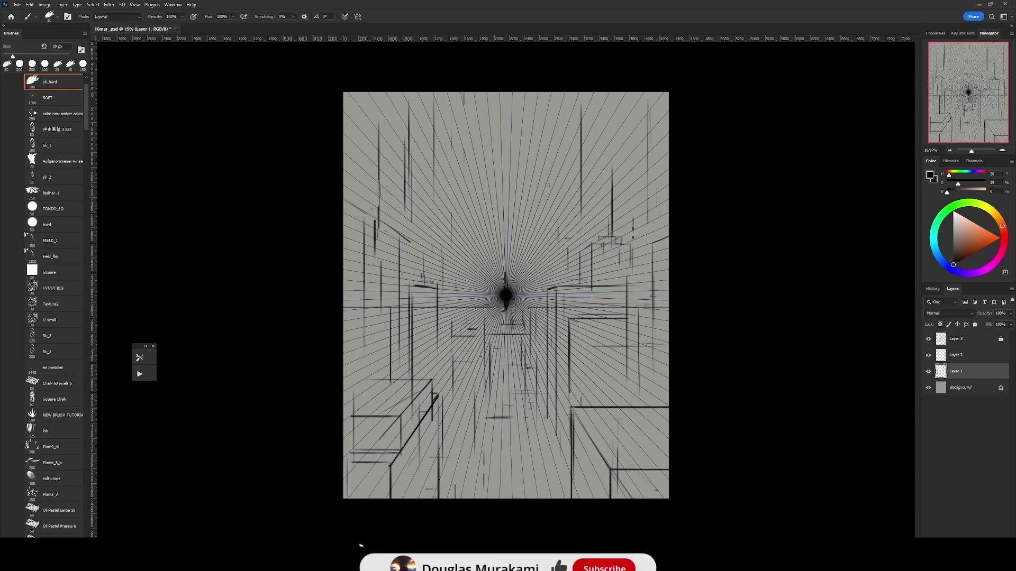
key(ctrl+comma)
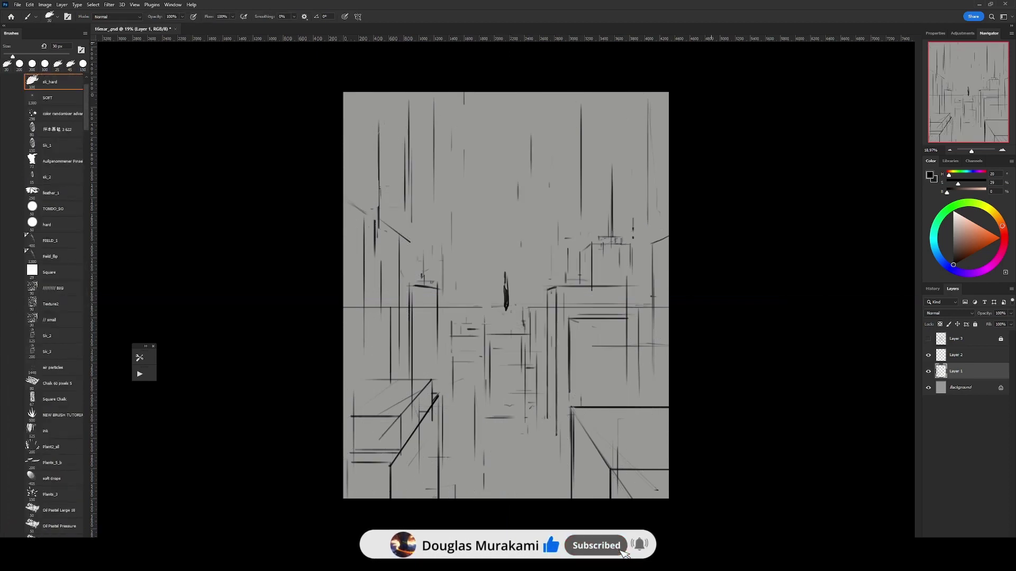
key(ctrl+comma)
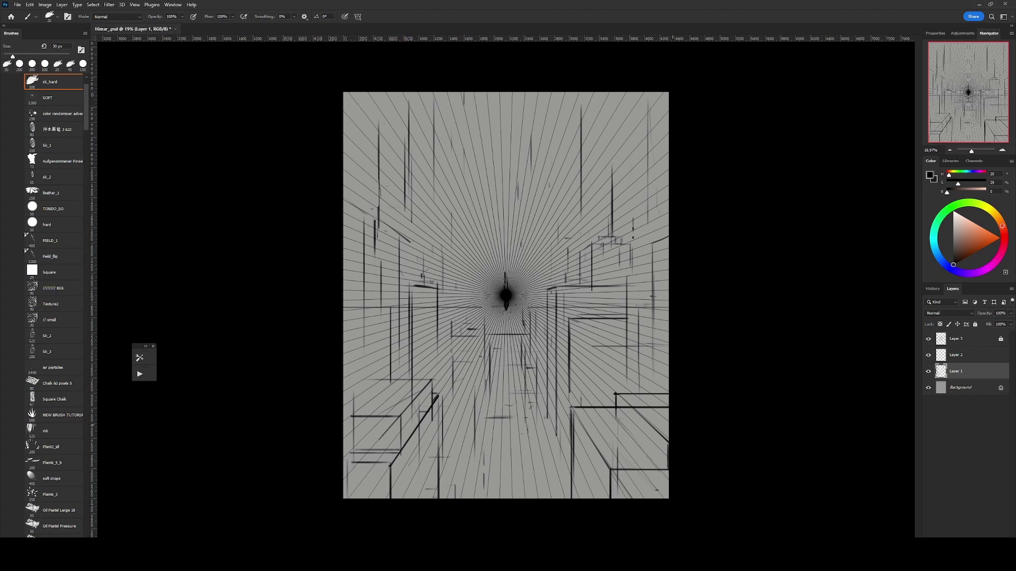
key(ctrl+comma)
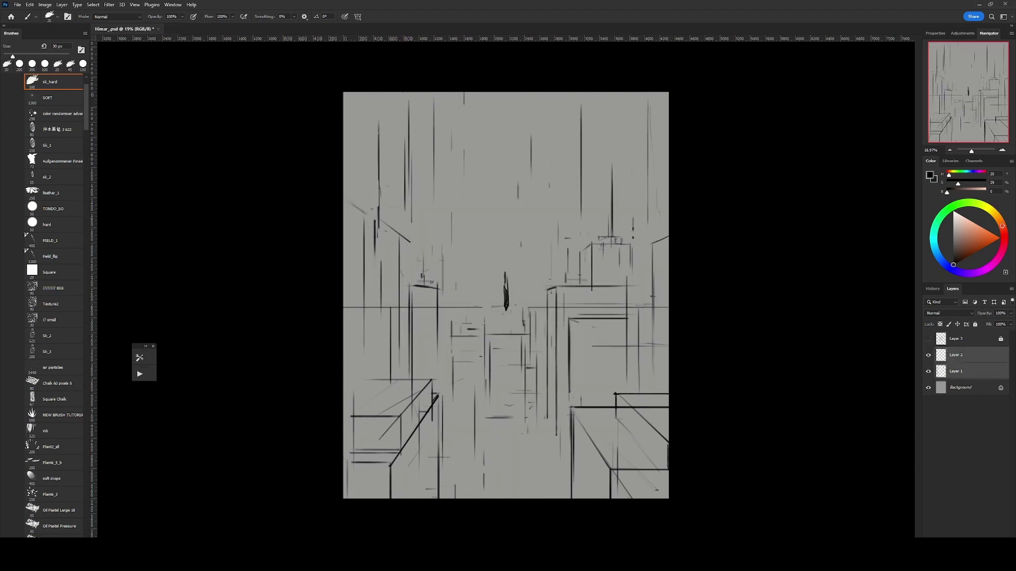
key(ctrl+e)
key(m)
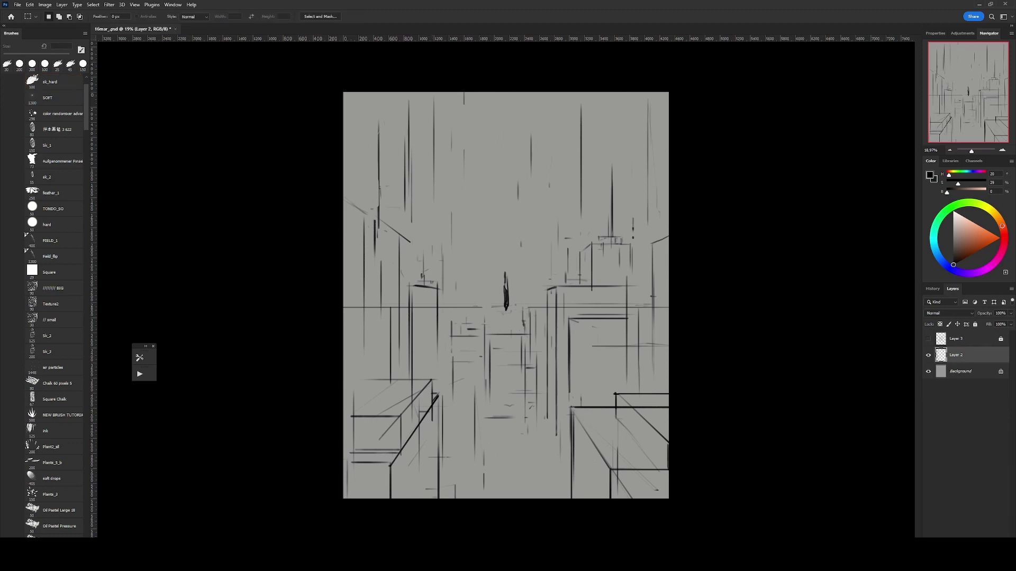
- Hide the rulers and add a dark blue fill layer beneath the sketch
key(ctrl+r)
key(ctrl+shift+alt+n)
key(alt+BackSpace)
key(ctrl+z)
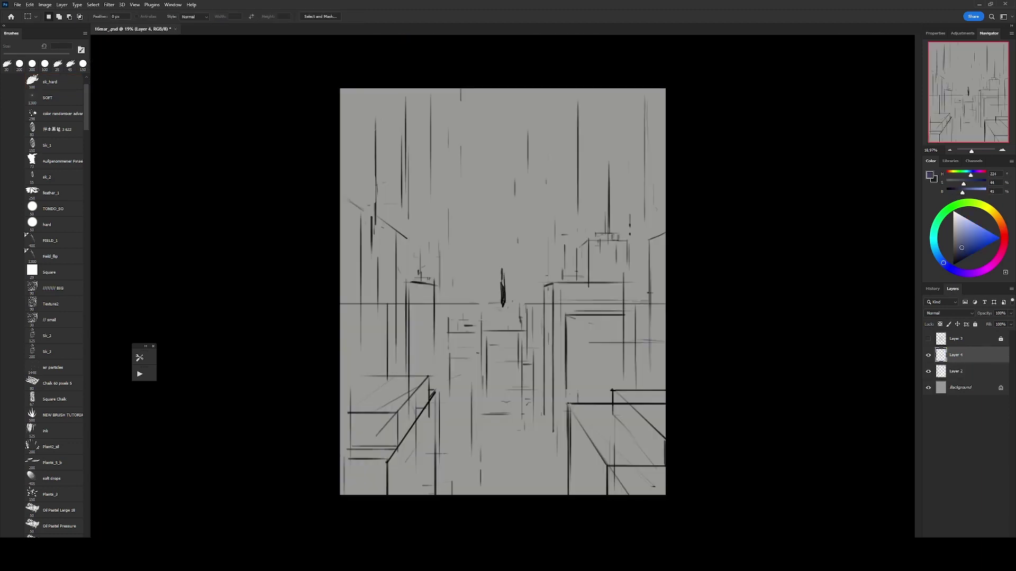
key(alt+BackSpace)
key(b)
key(ctrl+bracketleft)
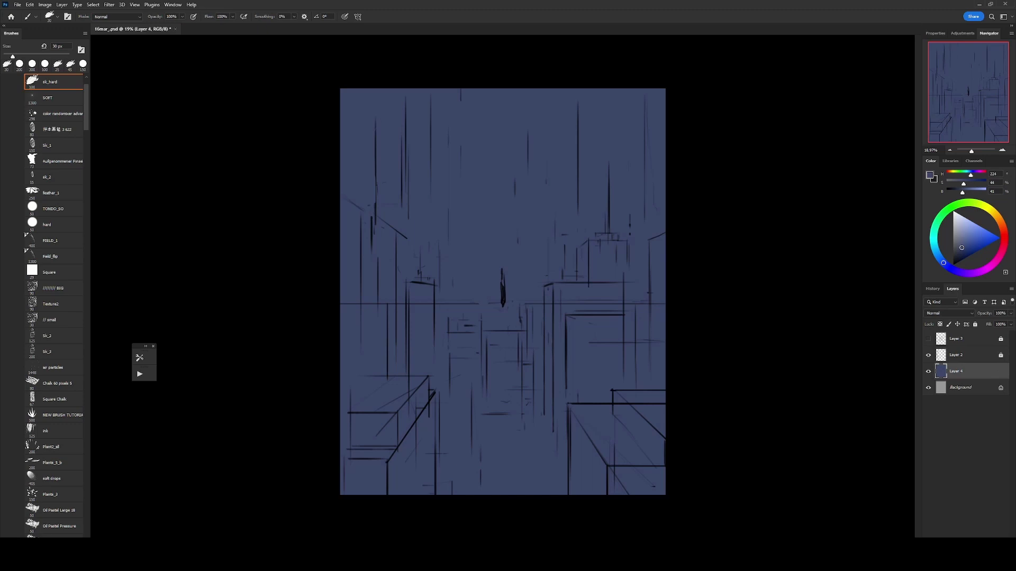
- Fill a tall rectangle down the street centre with light blue-grey on a new layer
key(m)
mouse_move(438, 140)
mouse_down()
mouse_move(558, 319)
mouse_move(548, 471)
mouse_up()
key(ctrl+shift+alt+n)
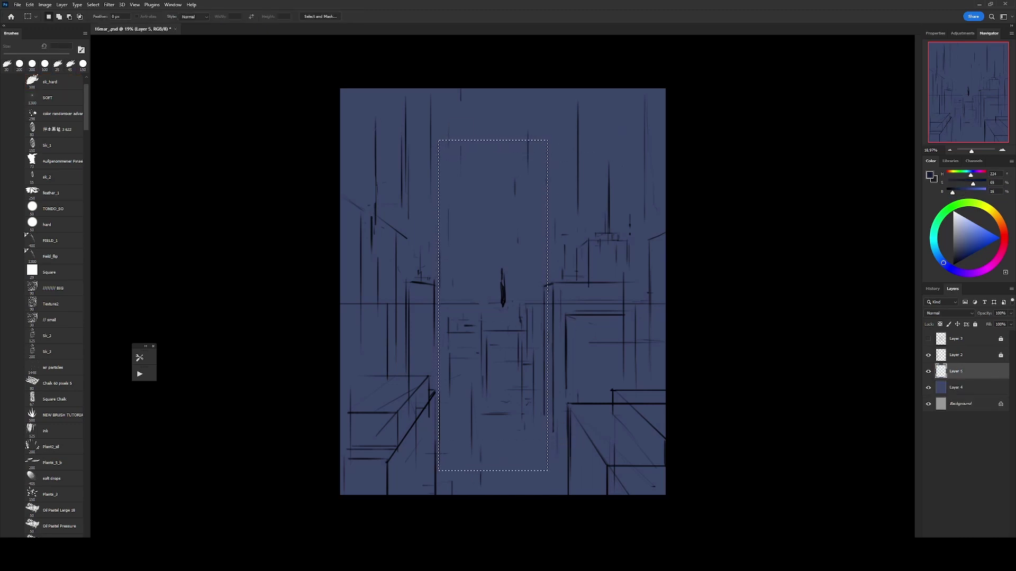
key(alt+BackSpace)
key(ctrl+d)
key(b)
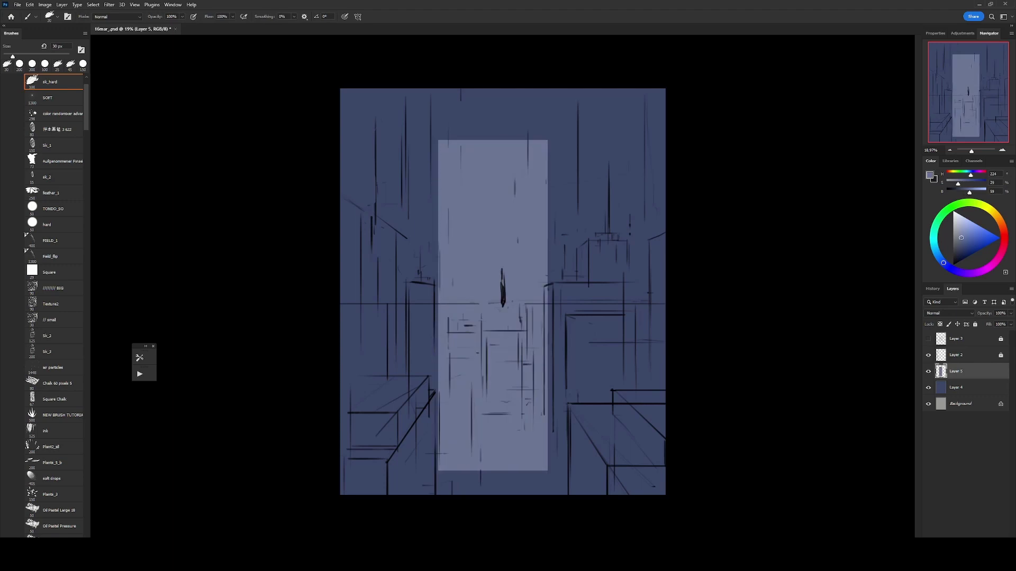
- Create darkened thin strip copies of the rectangle down its height and merge them into one layer
key(ctrl+j)
key(ctrl+t)
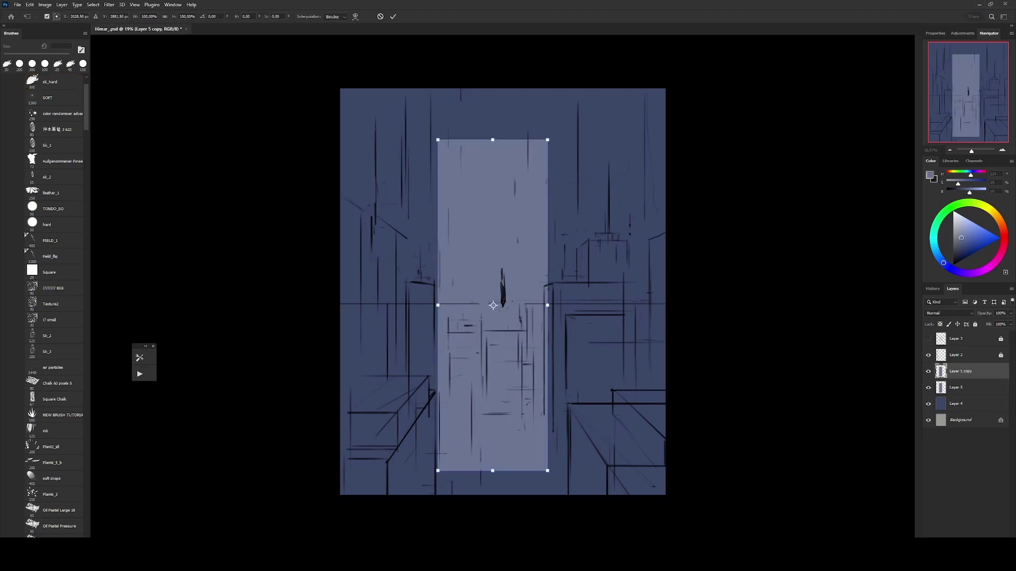
key(Return)
key(ctrl+u)
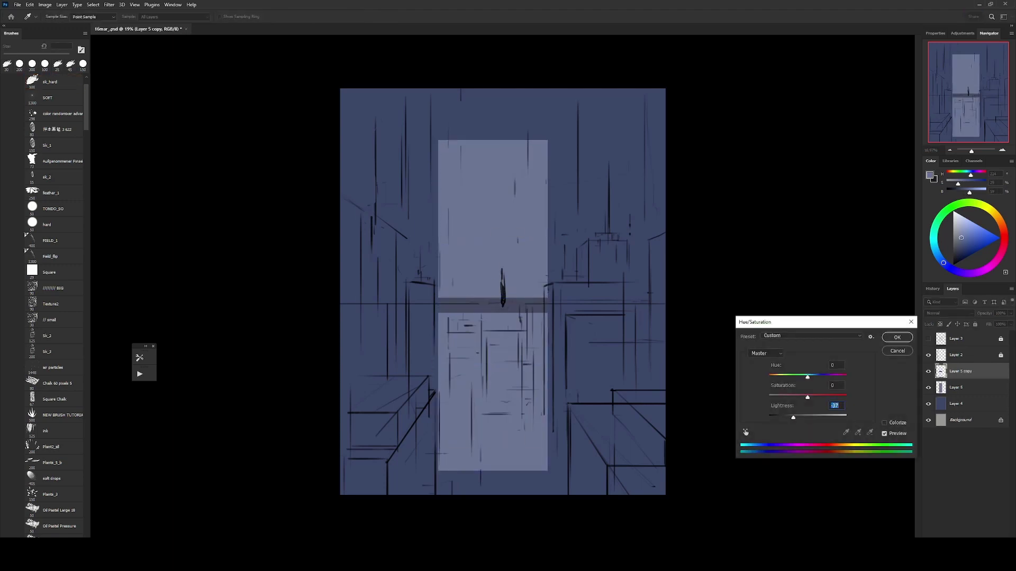
key(Return)
mouse_move(535, 305)
mouse_down()
mouse_move(535, 165)
mouse_move(521, 171)
mouse_move(521, 186)
mouse_up()
key(ctrl+t)
key(Return)
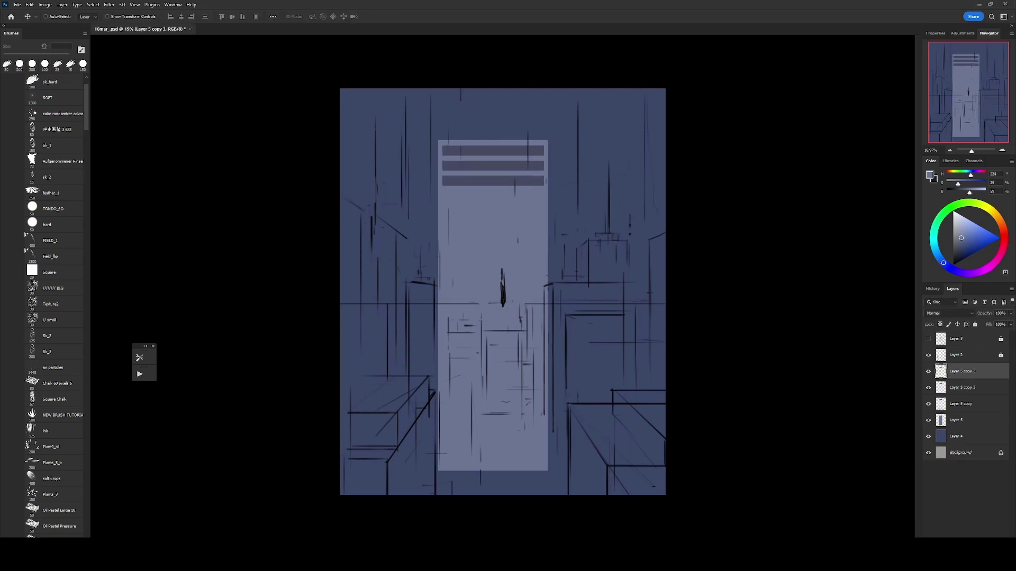
mouse_move(527, 225)
mouse_down()
mouse_move(535, 208)
mouse_move(512, 353)
mouse_move(524, 455)
mouse_up()
key(ctrl+e)
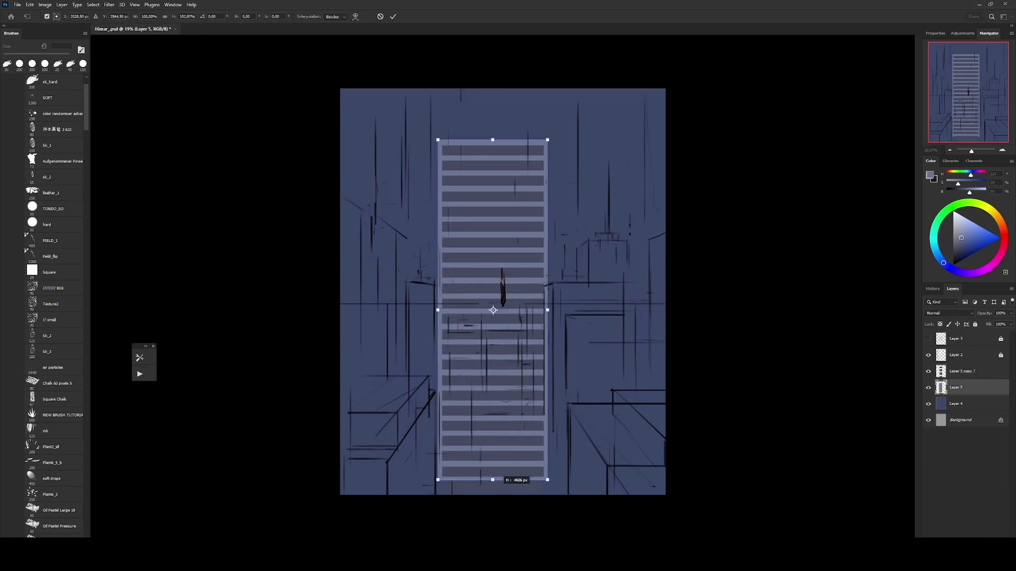
key(ctrl+e)
- Rotate a copy of the strips -90° into scaled vertical dashes, erase a column, and merge down
key(ctrl+j)
key(ctrl+t)
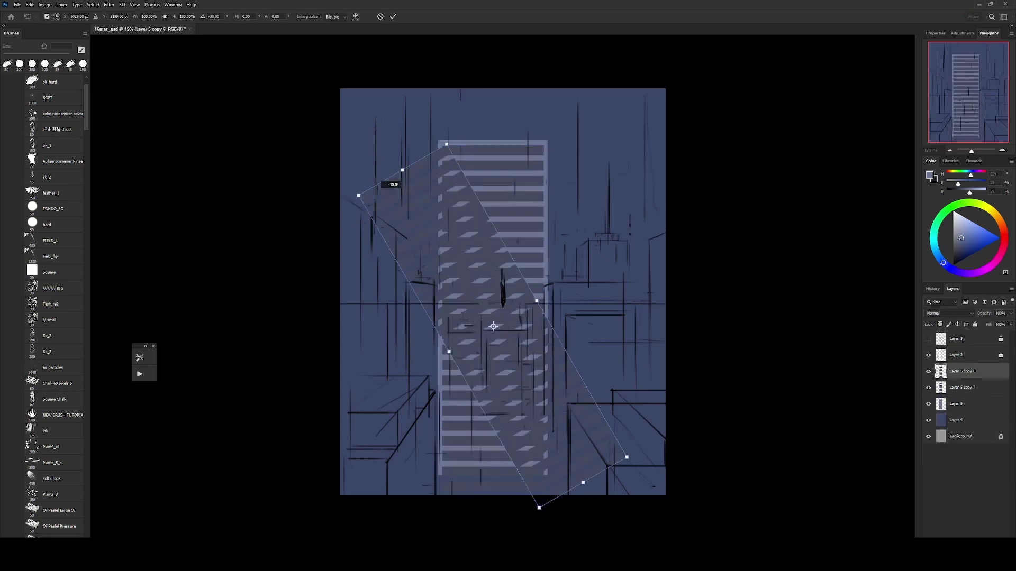
drag(537, 502, 578, 132)
drag(560, 305, 543, 306)
drag(493, 494, 493, 465)
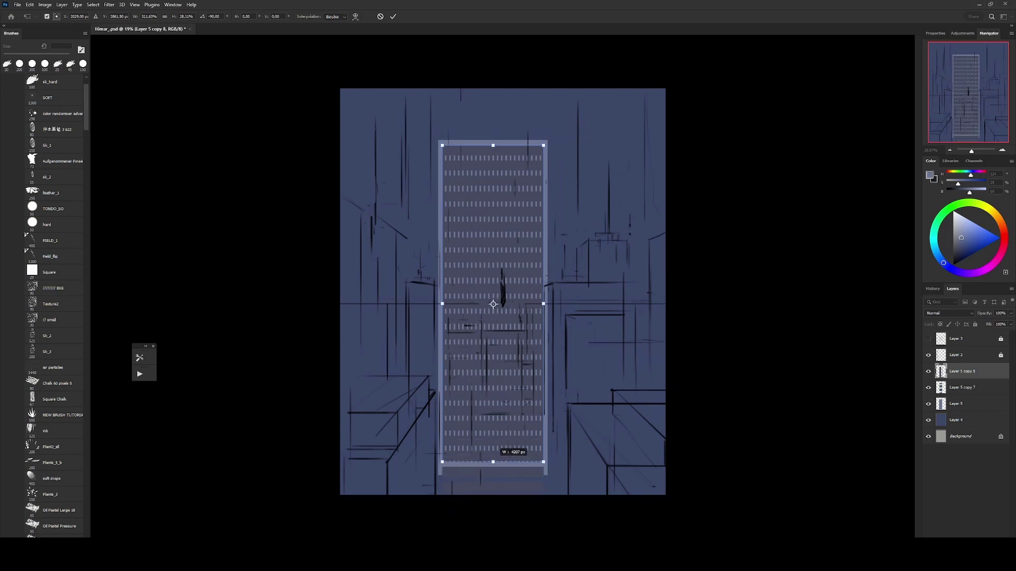
key(Return)
key(e)
drag(473, 156, 472, 462)
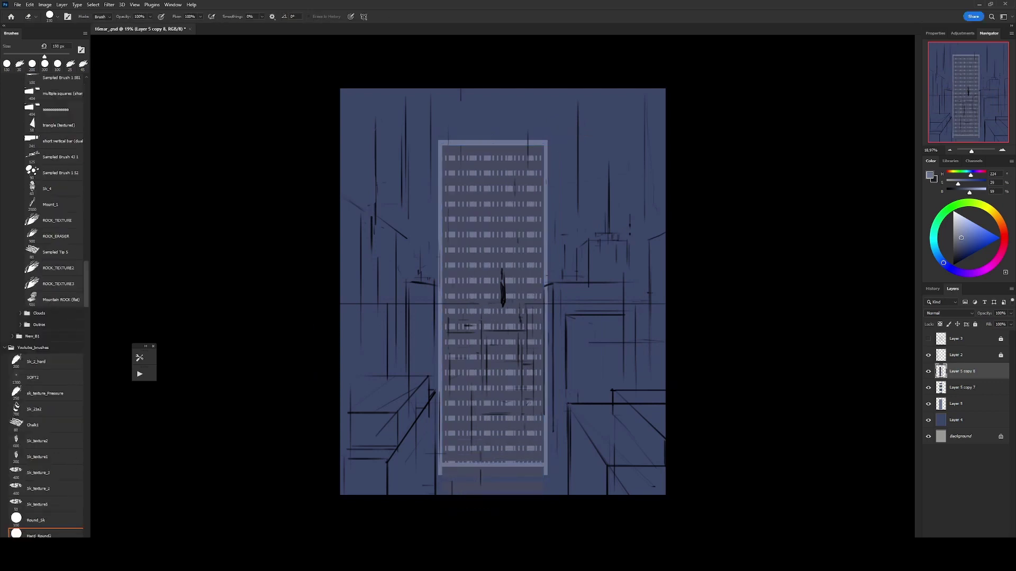
key(ctrl+e)
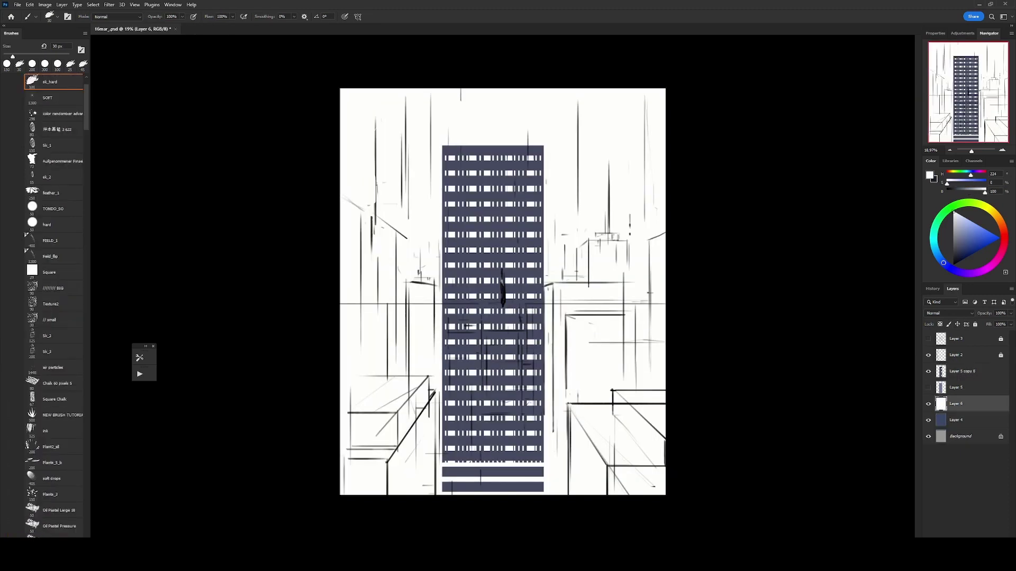
- Blacken the building with Levels, hide the sketch layer, and select the bottom window strips
key(ctrl+l)
key(Return)
key(m)
click(928, 355)
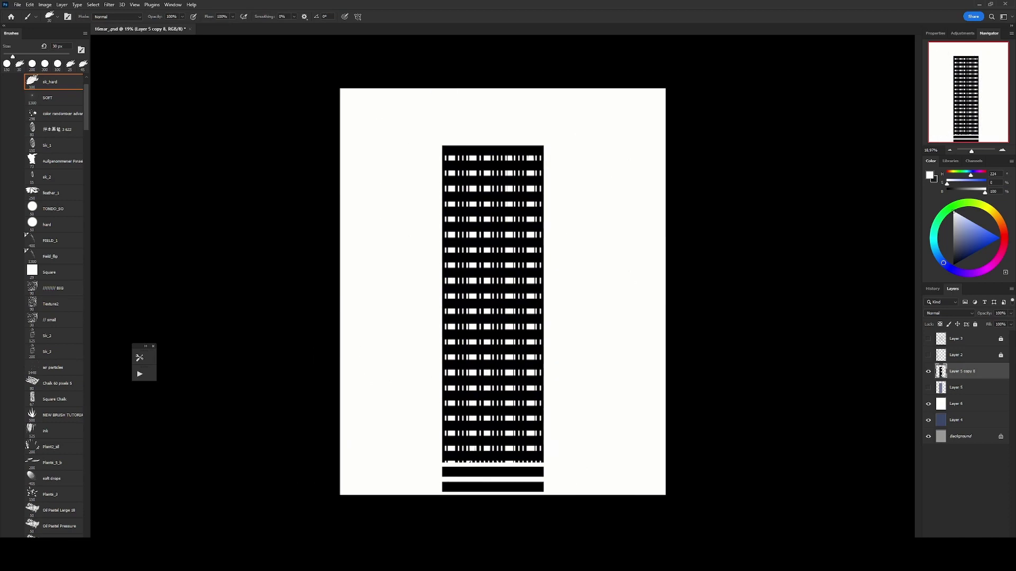
drag(434, 461, 562, 495)
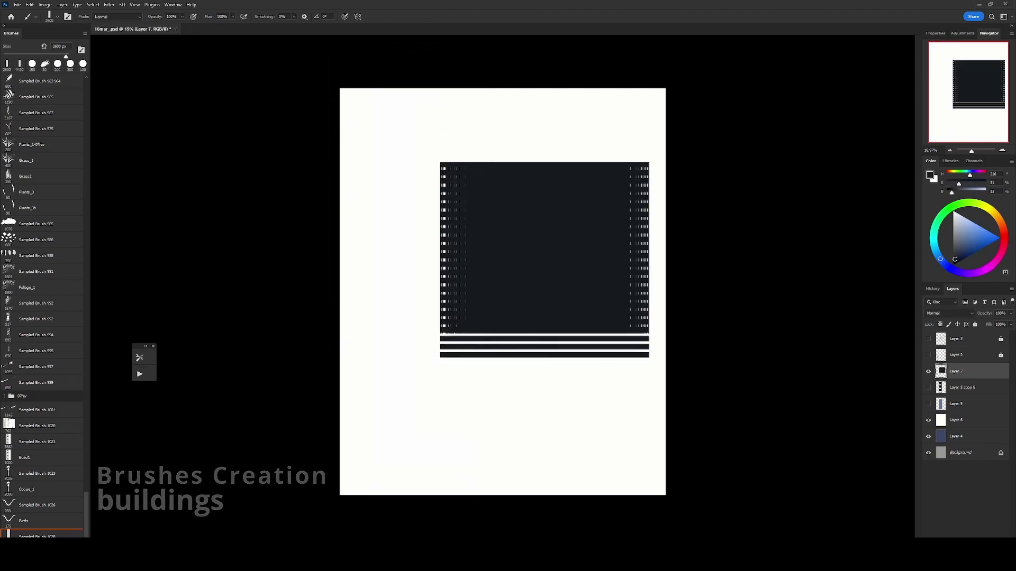
key(F5)
- Stamp a black building at the top right and clear a block of lower-right strokes
click(620, 198)
drag(238, 177, 355, 232)
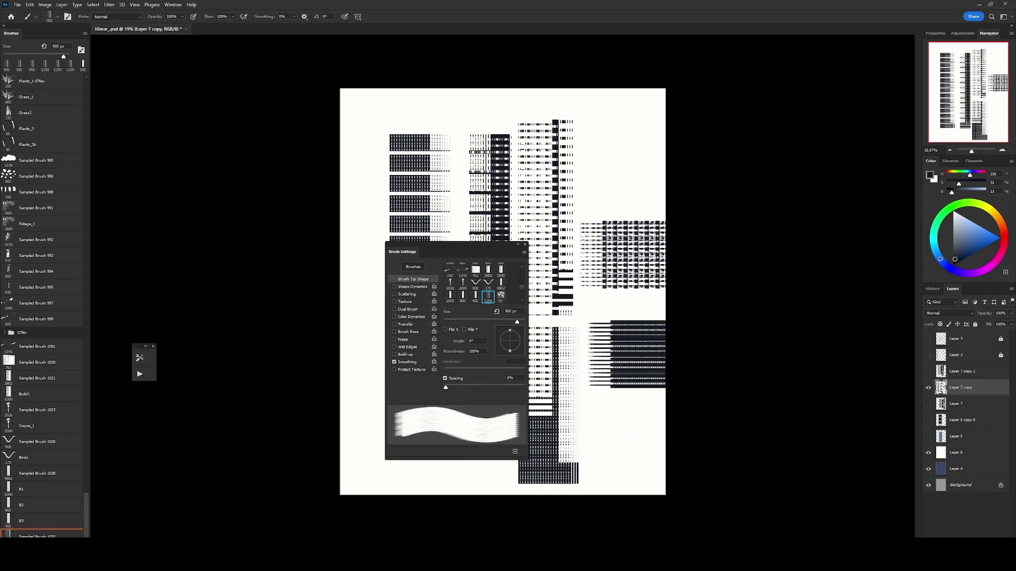
key(ctrl+z)
key(ctrl+shift+z)
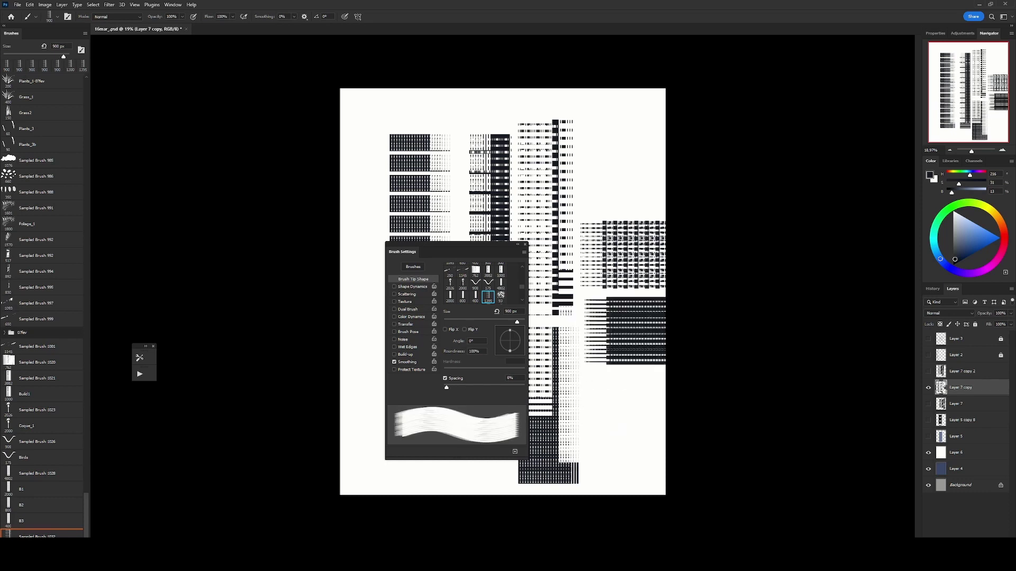
key(ctrl+z)
key(m)
drag(578, 217, 599, 315)
key(ctrl+d)
key(b)
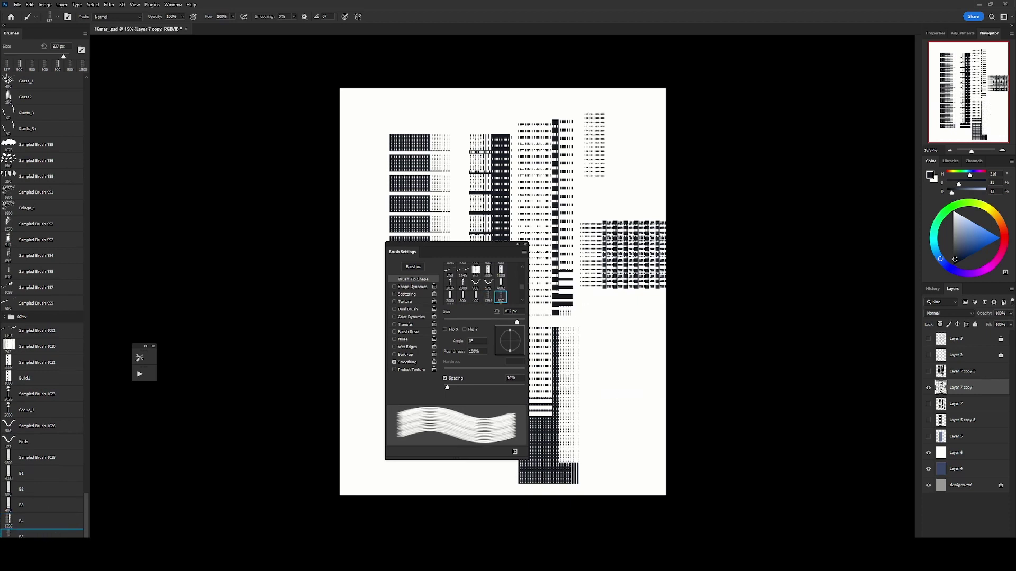
- Paint vertical lines with the tip at -90°, save it as preset B5_b, and enlarge to 1700 px
drag(595, 390, 632, 390)
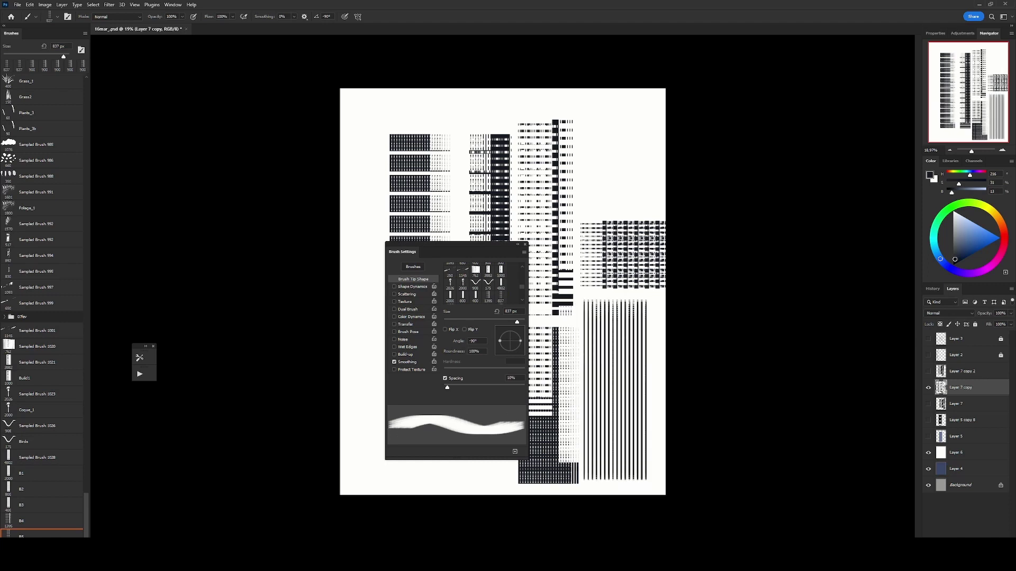
click(514, 451)
text(B5_b)
key(Return)
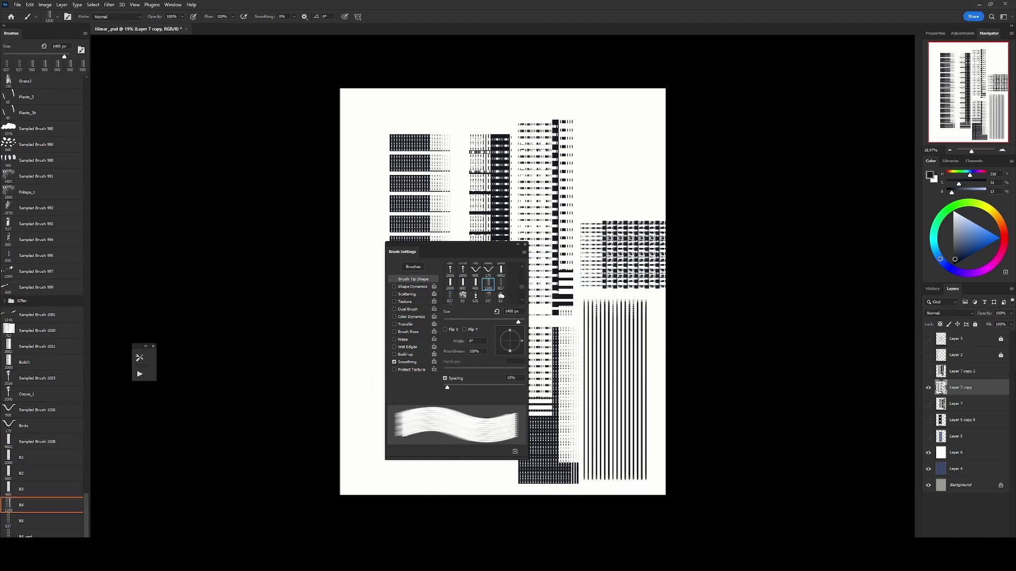
key(bracketright)
key(bracketright)
key(bracketright)
mouse_move(450, 245)
mouse_down()
mouse_move(410, 322)
mouse_move(328, 218)
mouse_up()
- Show Layer 7 copy 2, rotate it about -105° and move it up and right
click(928, 370)
click(962, 370)
key(ctrl+t)
drag(584, 205, 389, 249)
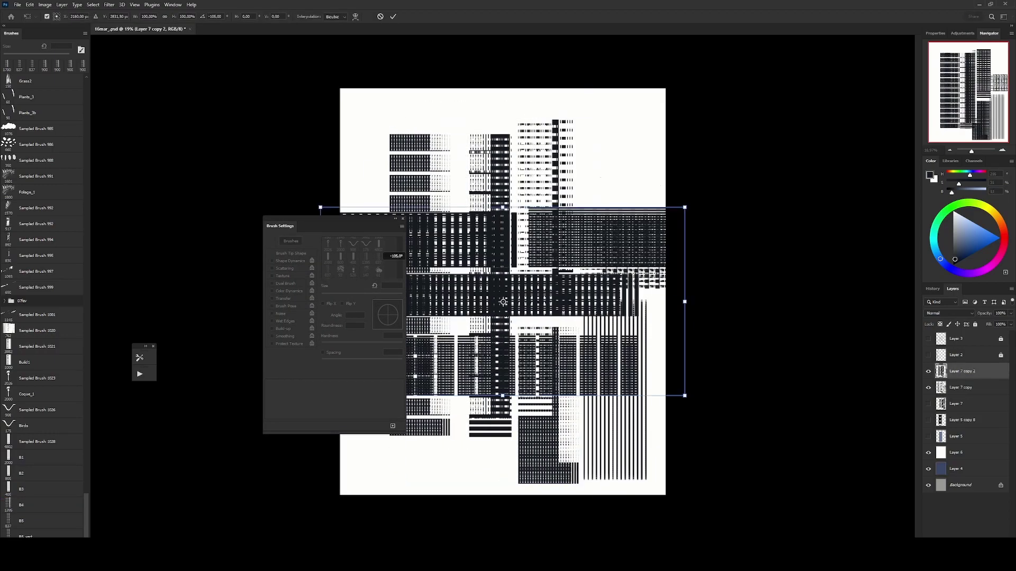
drag(503, 302, 528, 214)
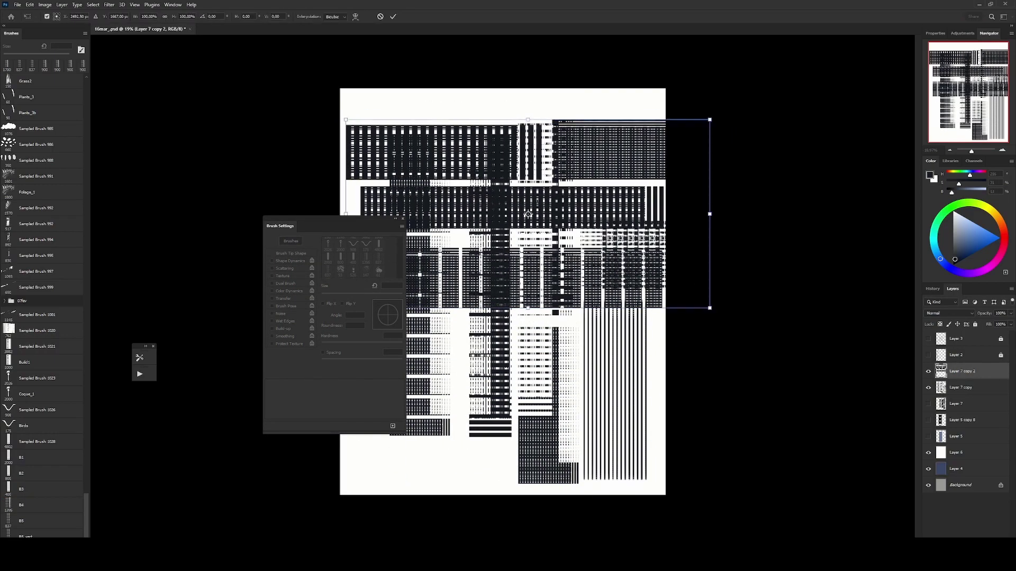
key(Return)
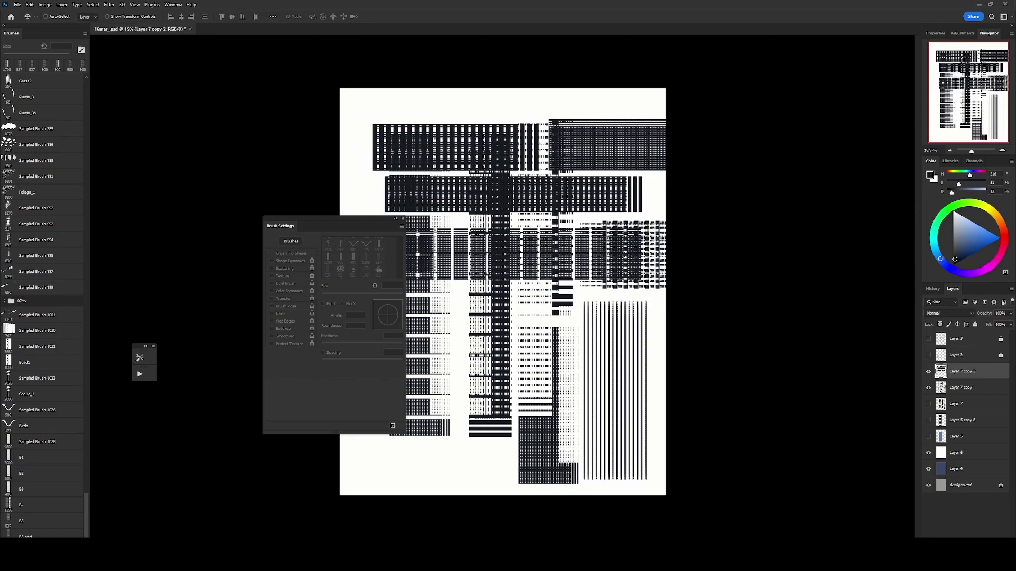
key(b)
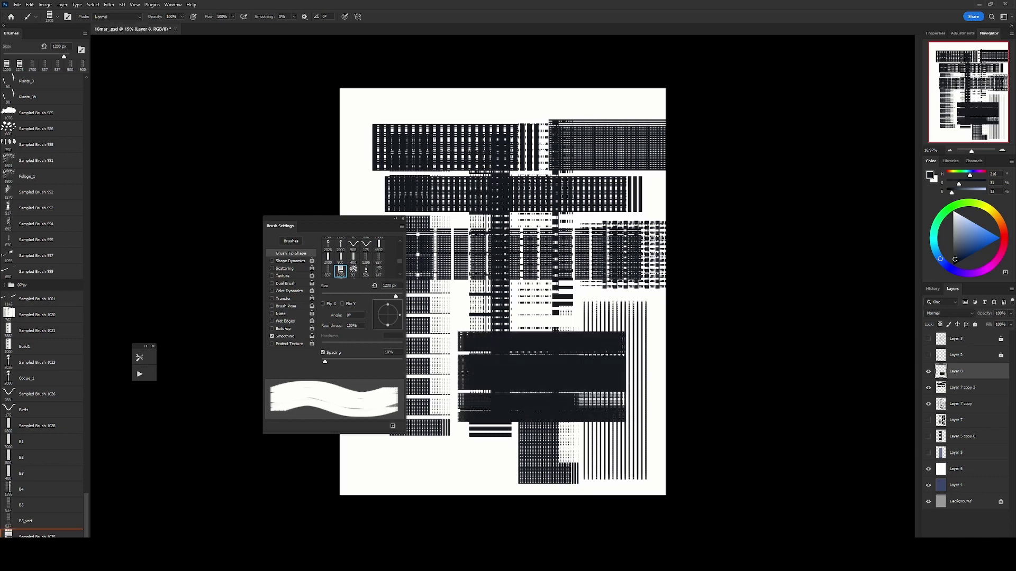
- Widen the brush spacing to 36% and save the brush as preset B6_B
drag(325, 361, 335, 362)
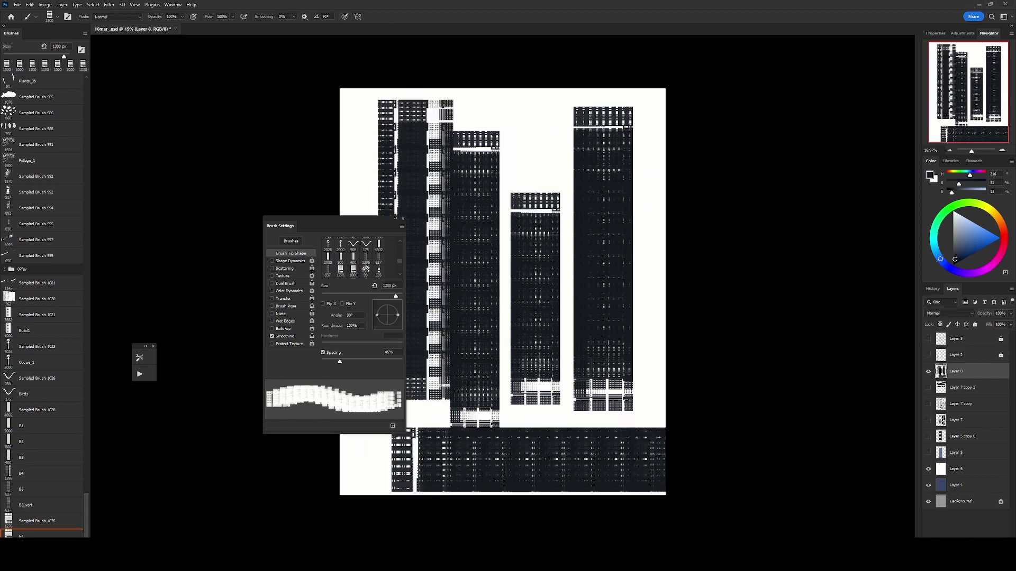
click(393, 426)
key(Return)
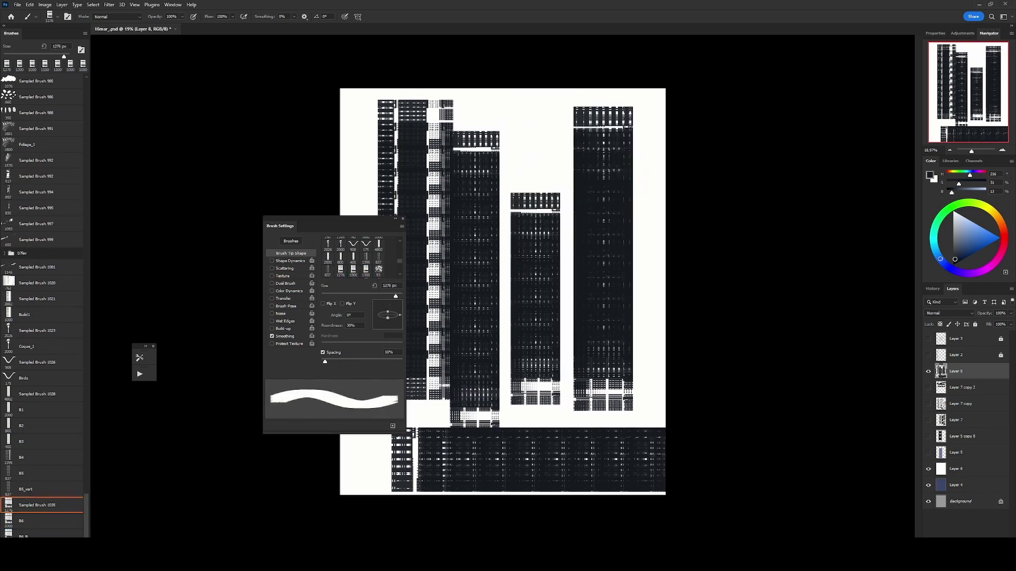
- Stamp another tall building on the right and shift the duplicated buildings left and down
right_click(534, 155)
double_click(585, 297)
click(506, 267)
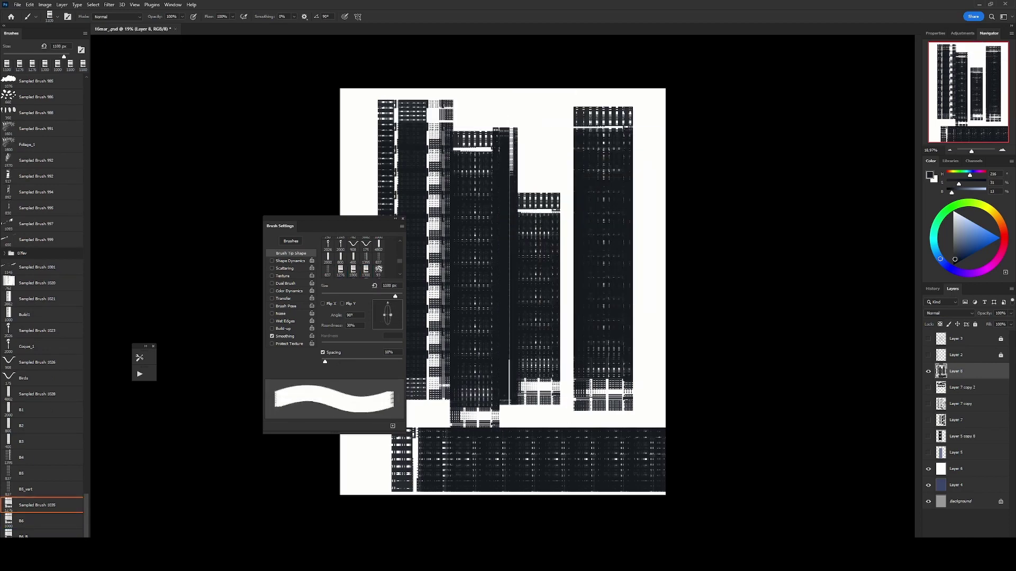
key(v)
drag(604, 253, 597, 265)
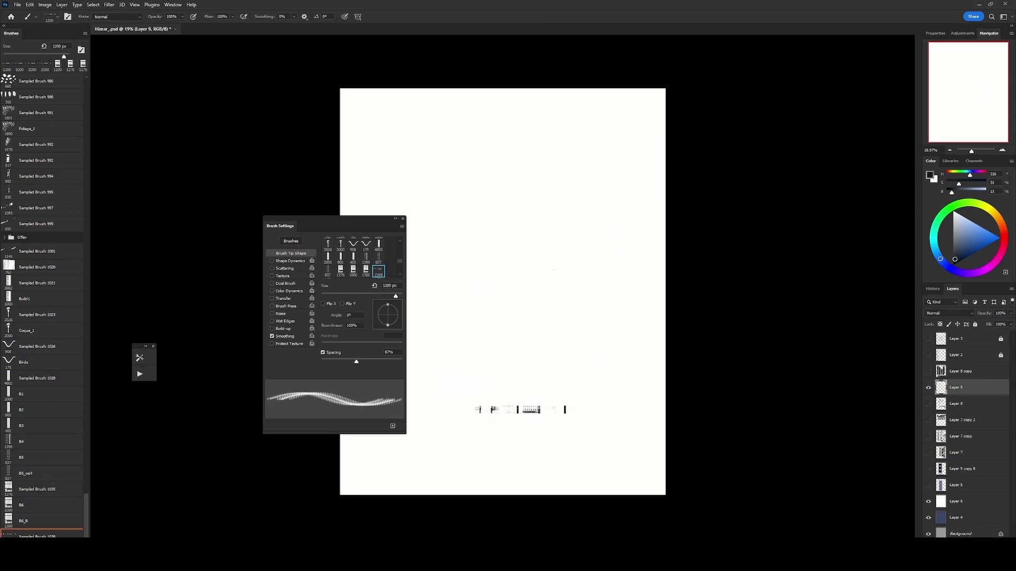
- Save the detail brush as preset 'Detau', raise spacing to 147%, and paint a large slanted building
click(439, 229)
text(Detau)
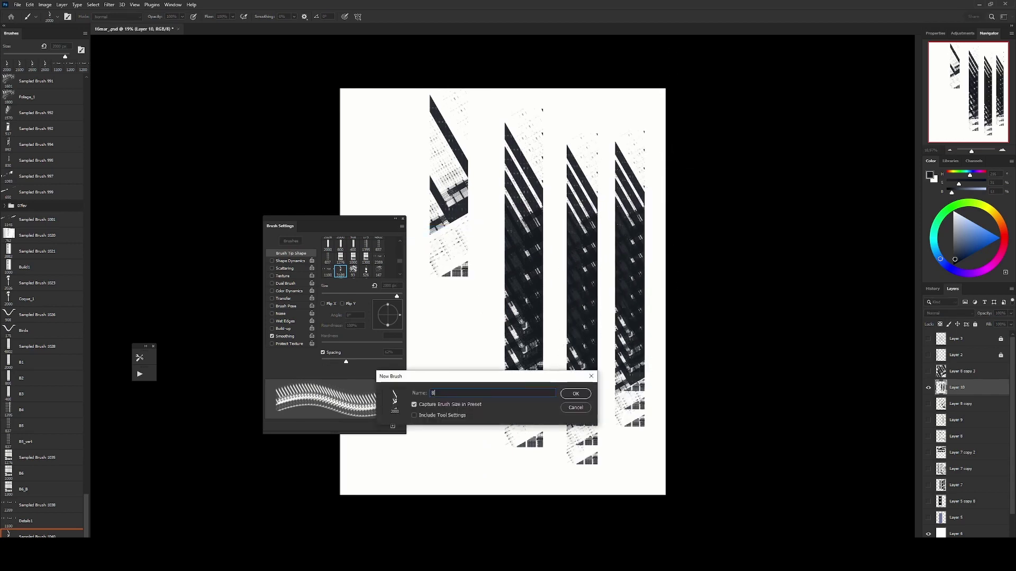
key(Return)
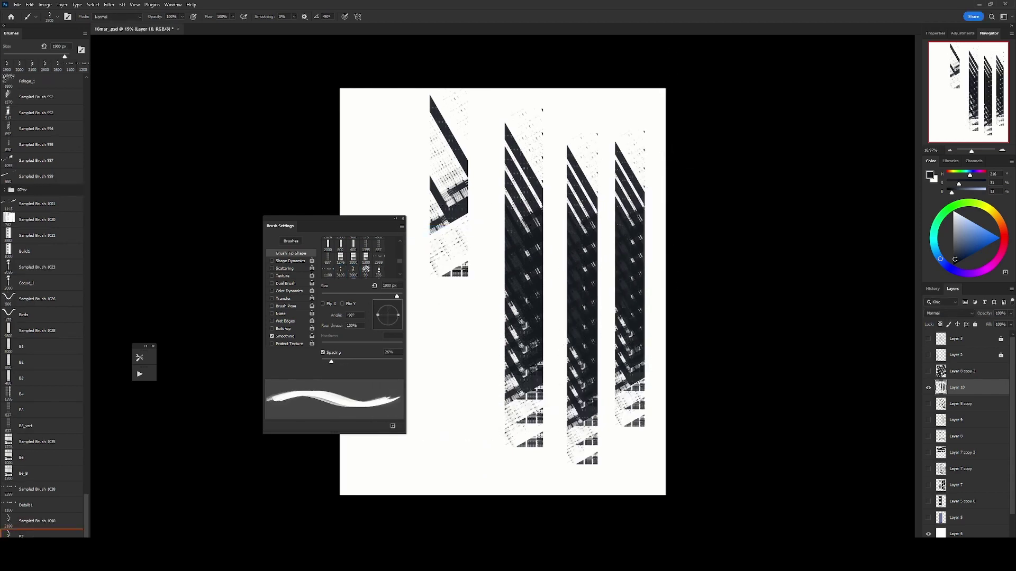
mouse_move(346, 361)
mouse_down()
mouse_move(371, 362)
mouse_move(337, 361)
mouse_up()
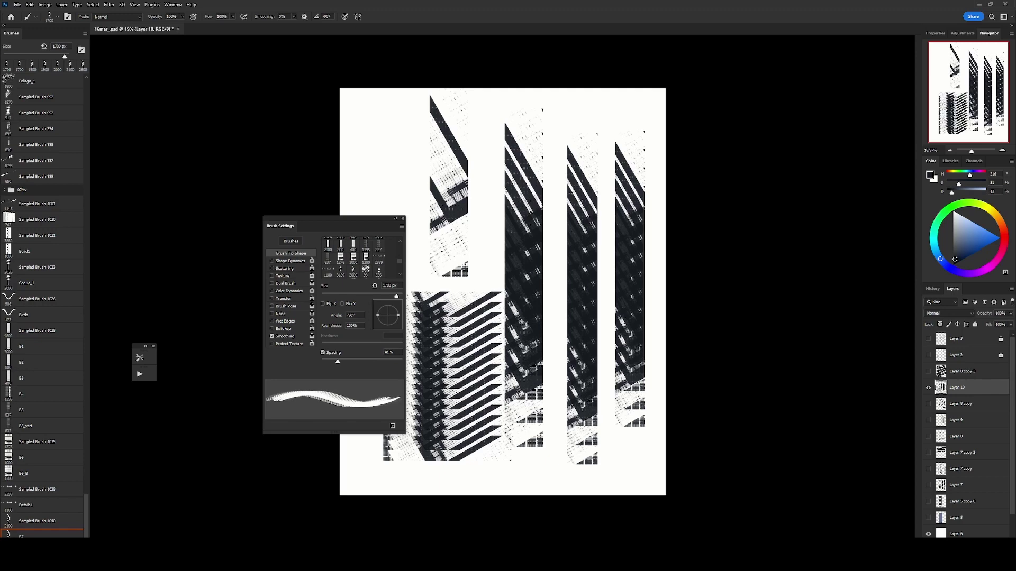
drag(555, 211, 554, 392)
click(392, 426)
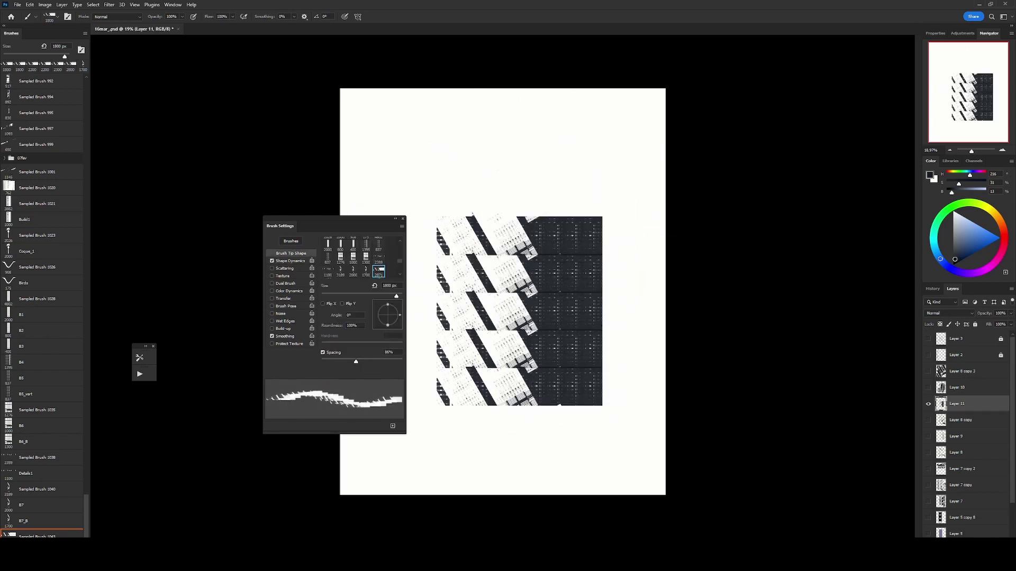
text(B8)
- Confirm brush preset B8, enable Scattering, and marquee-select an area on the test layer
key(Return)
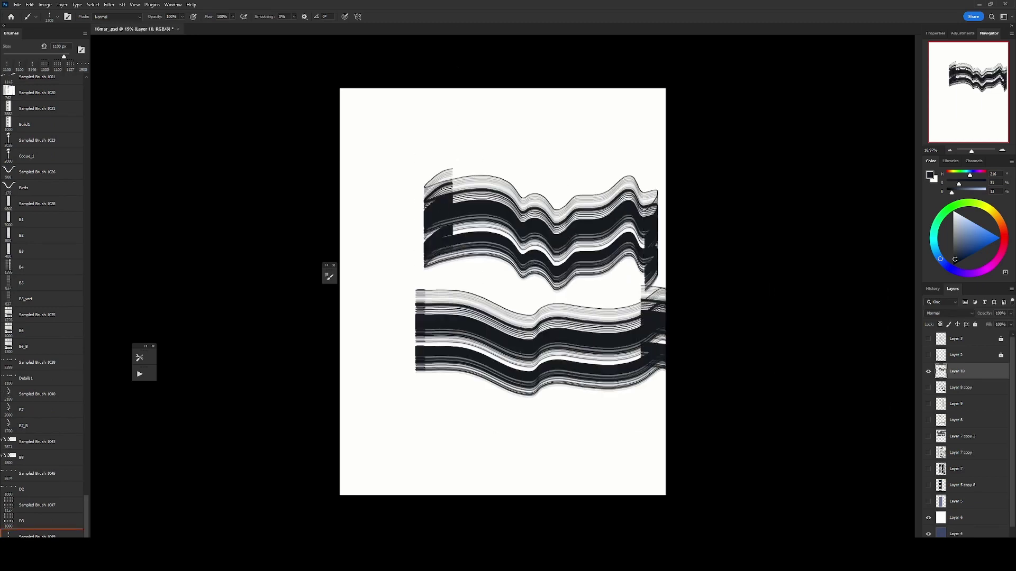
key(F5)
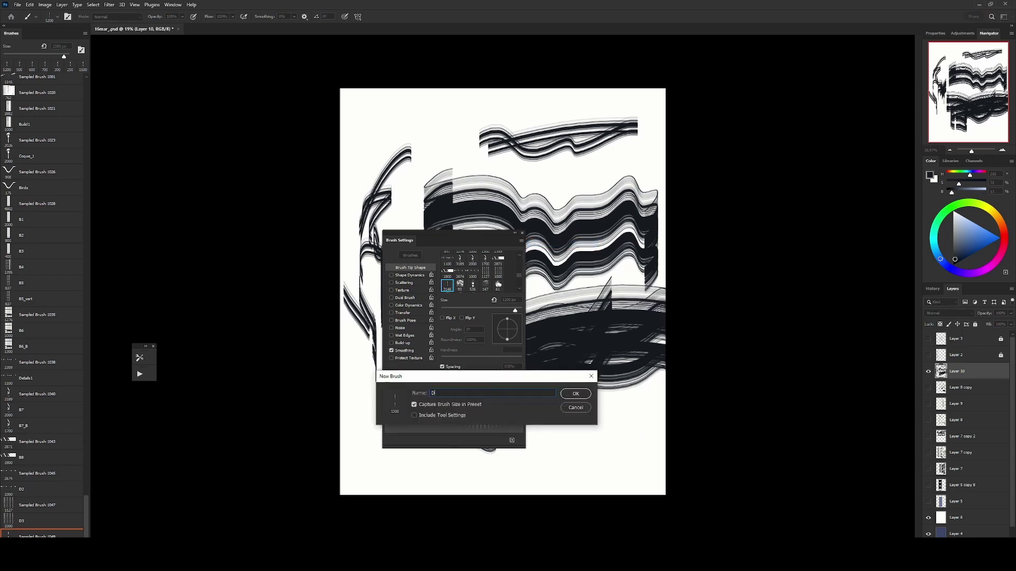
click(403, 283)
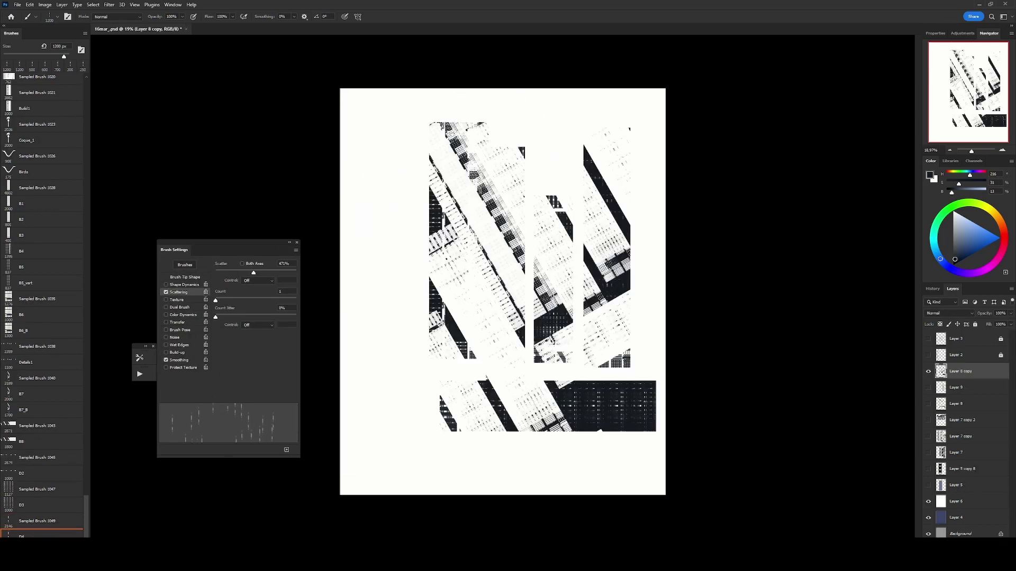
key(m)
drag(479, 150, 509, 334)
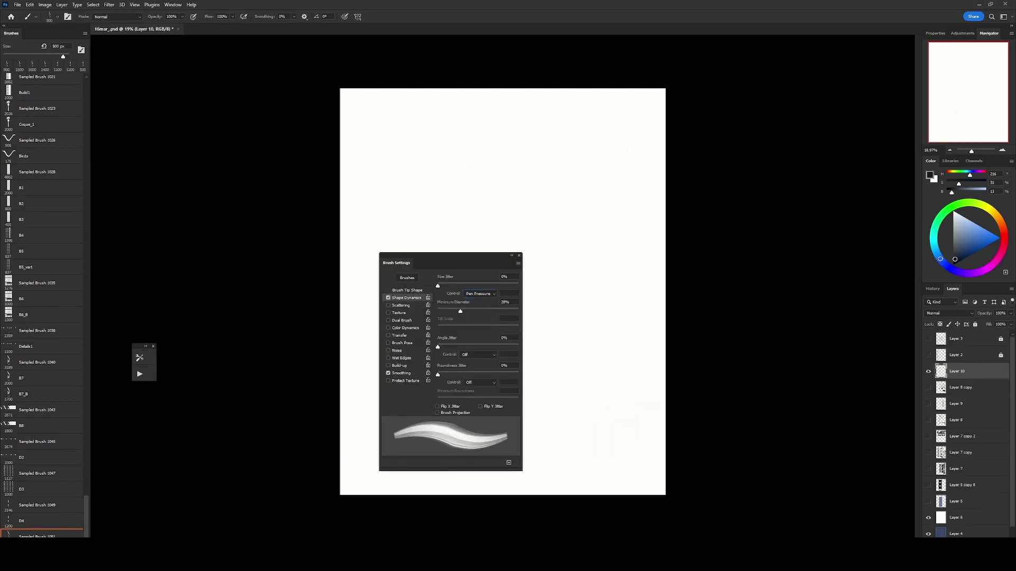
- Paint large black dry-brush test strokes with the building brush, enlarging it to 900 px and beyond
click(407, 290)
mouse_move(473, 225)
mouse_down()
mouse_move(607, 177)
mouse_move(507, 248)
mouse_up()
drag(590, 193, 551, 290)
drag(598, 207, 586, 304)
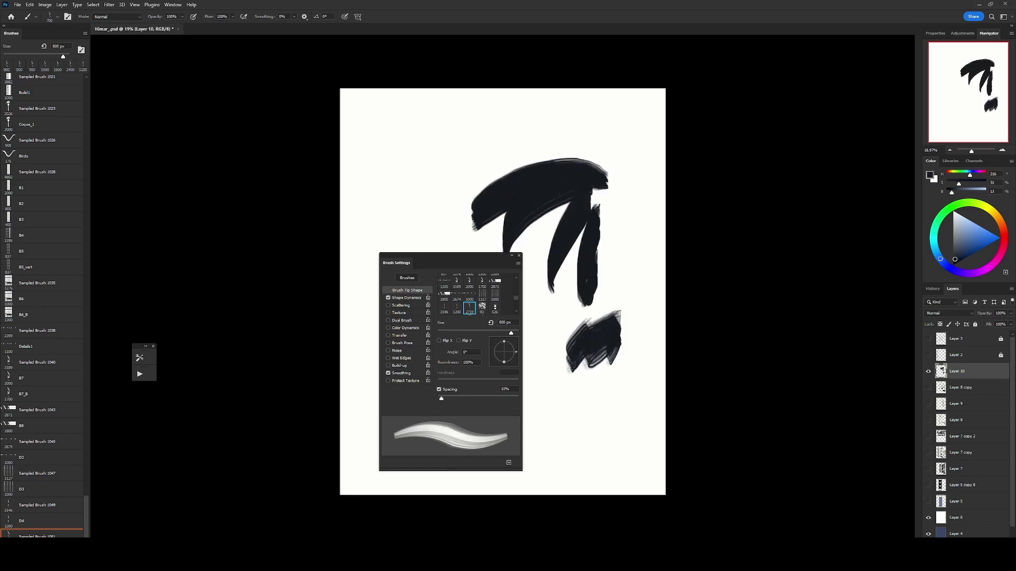
key(bracketright)
drag(639, 286, 581, 317)
drag(564, 445, 628, 428)
key(bracketright)
key(bracketright)
mouse_move(410, 233)
mouse_down()
mouse_move(444, 122)
mouse_move(609, 119)
mouse_up()
mouse_move(624, 119)
mouse_down()
mouse_move(656, 251)
mouse_move(597, 317)
mouse_up()
- Set the Shape Dynamics angle to Initial Direction and cover the figure with 1800 px dark strokes
click(405, 298)
click(473, 397)
key(bracketright)
key(bracketright)
drag(661, 317, 539, 371)
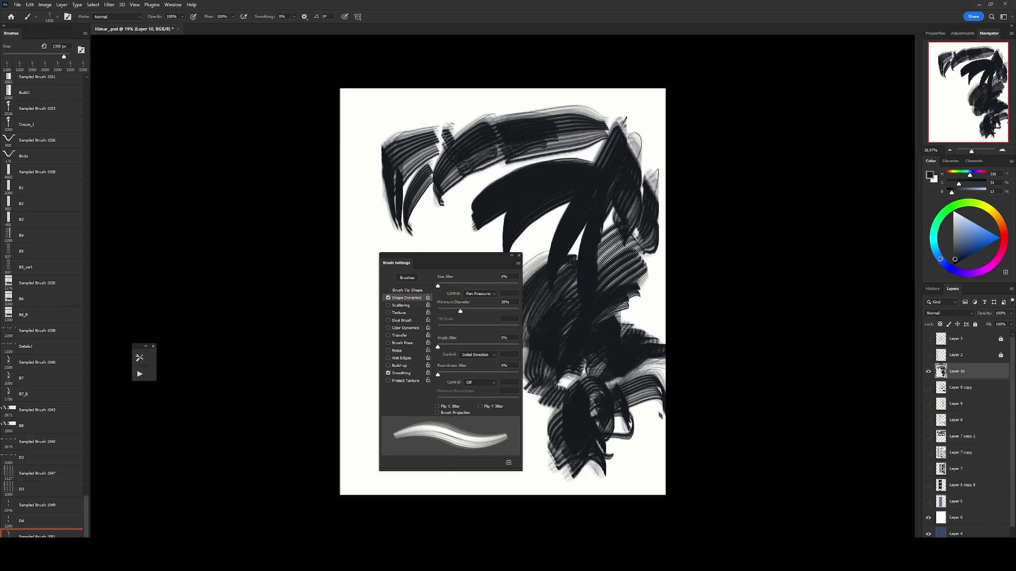
drag(540, 423, 656, 477)
mouse_move(492, 127)
mouse_down()
mouse_move(391, 222)
mouse_move(365, 264)
mouse_up()
- Paint blue dry-brush strokes across the figure with a 1400 px brush
click(407, 290)
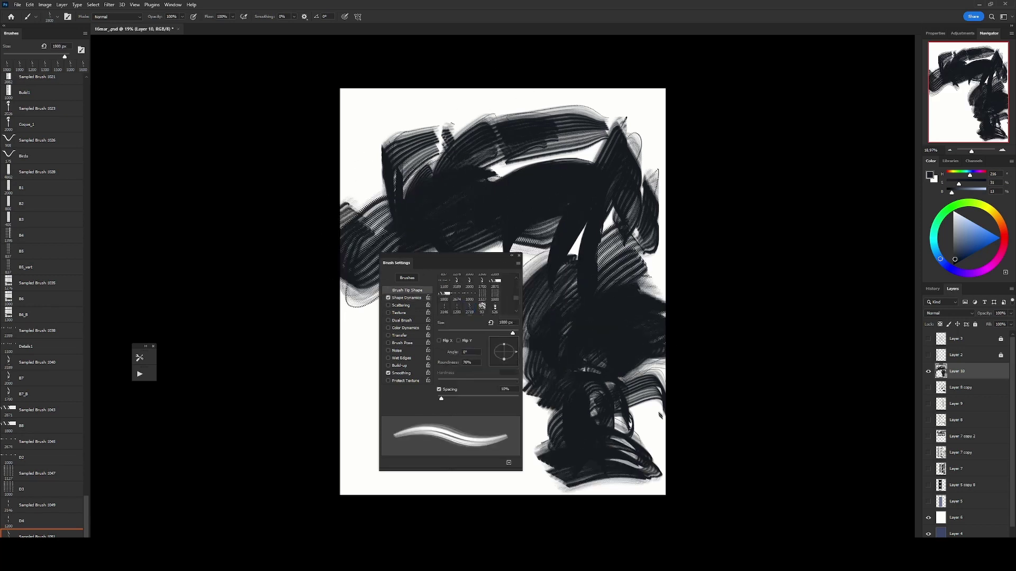
key(bracketleft)
key(bracketleft)
key(bracketleft)
drag(656, 265, 540, 381)
drag(635, 350, 556, 471)
drag(577, 148, 508, 317)
drag(661, 153, 492, 254)
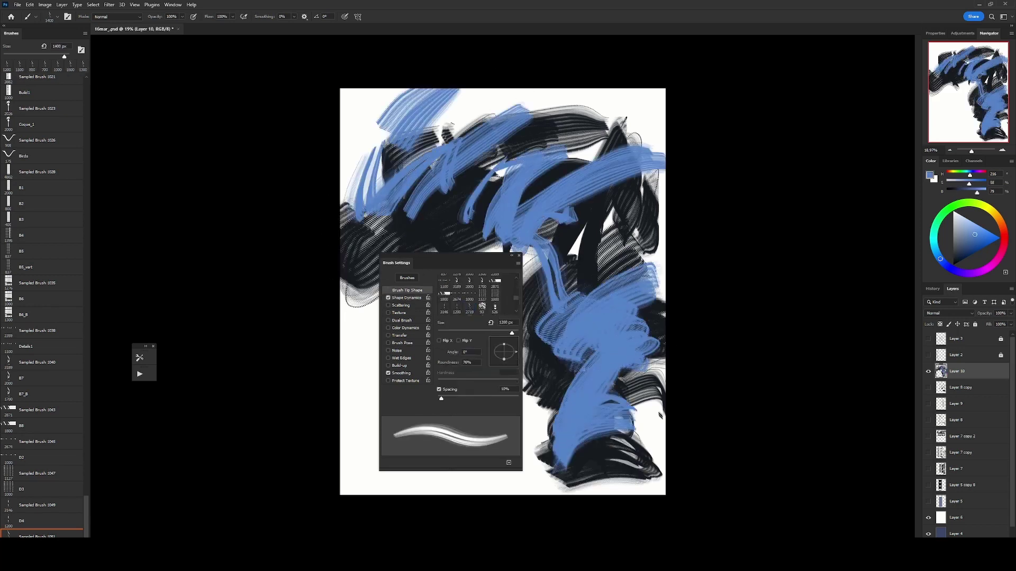
- Paint a green stroke across the centre, then sampled dark-blue strokes over the lower figure
drag(466, 90, 349, 222)
key(bracketleft)
drag(497, 238, 588, 281)
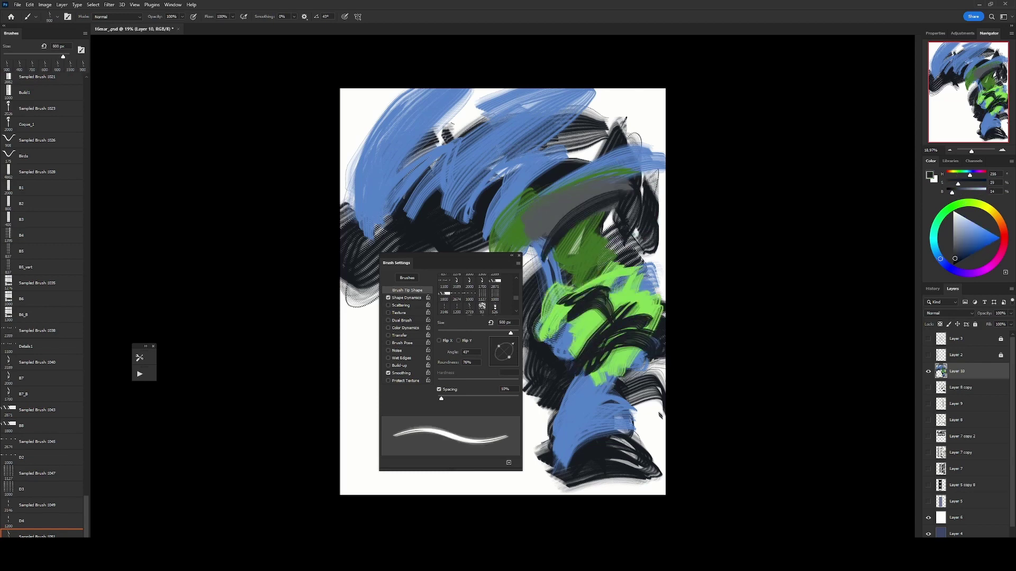
key(bracketright)
key(bracketright)
key(bracketright)
alt+click(585, 442)
drag(625, 359, 550, 466)
drag(635, 381, 521, 484)
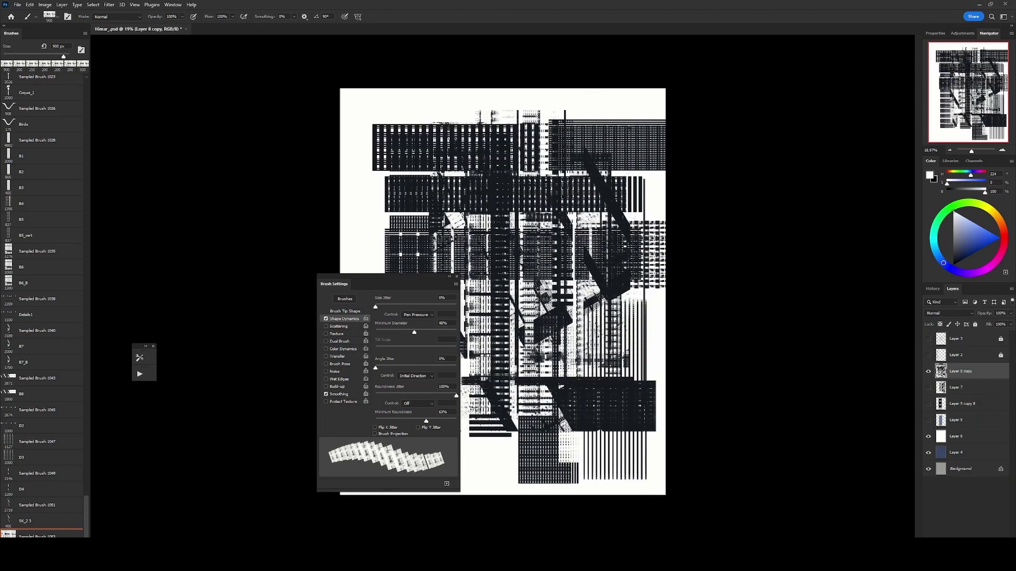
- Make a tall rectangular marquee selection over the building stamps
key(m)
drag(441, 88, 561, 376)
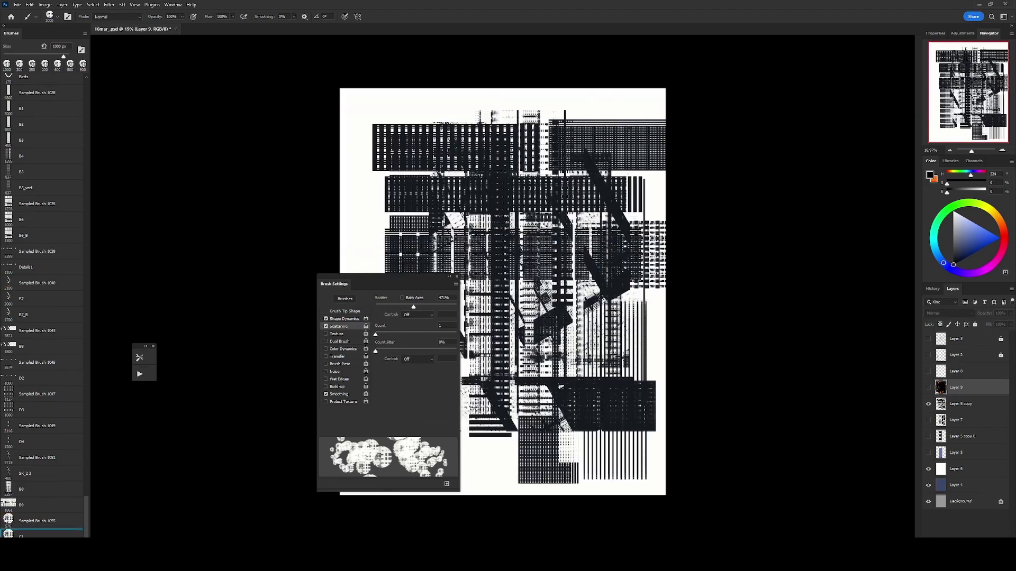
key(m)
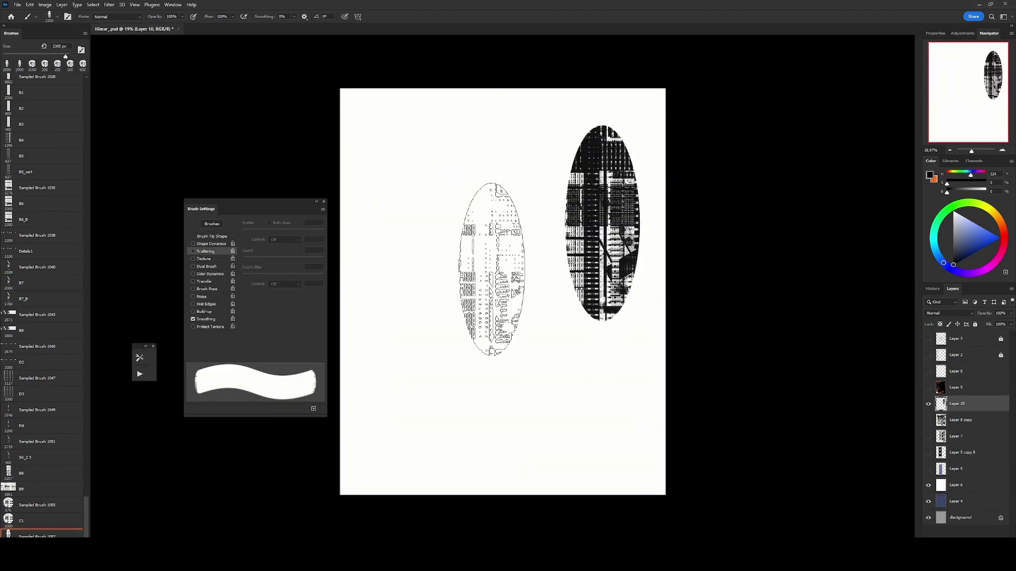
- Make brush size and flow vary with pen pressure using Shape Dynamics and Transfer
drag(207, 208, 380, 191)
click(367, 227)
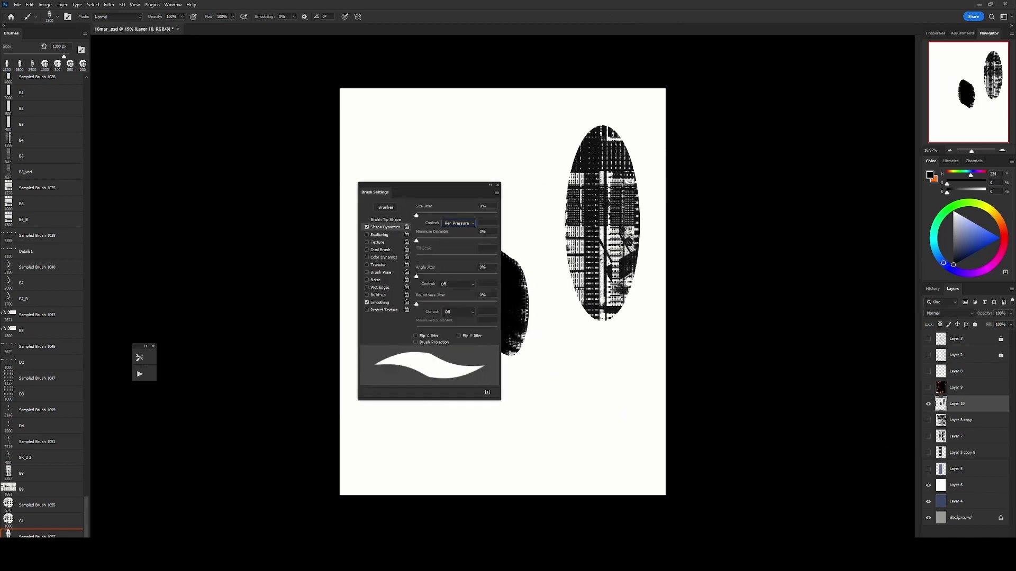
click(367, 265)
click(459, 259)
- Paint black and grey pressure-brush test strokes across the canvas
drag(560, 365, 608, 428)
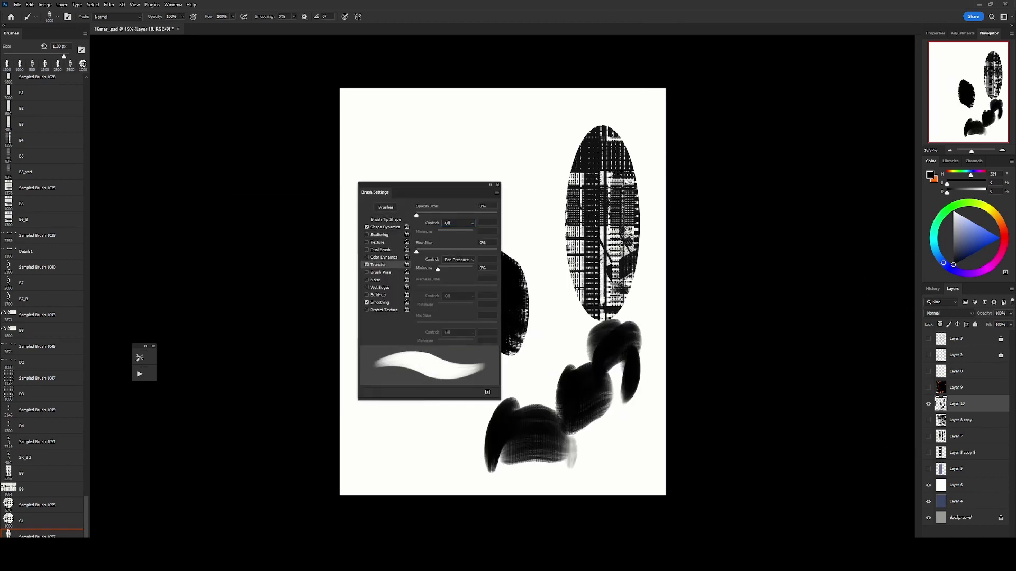
drag(492, 423, 572, 450)
drag(582, 418, 656, 470)
drag(534, 318, 629, 275)
drag(571, 127, 529, 212)
click(386, 219)
drag(476, 127, 407, 169)
drag(603, 109, 455, 175)
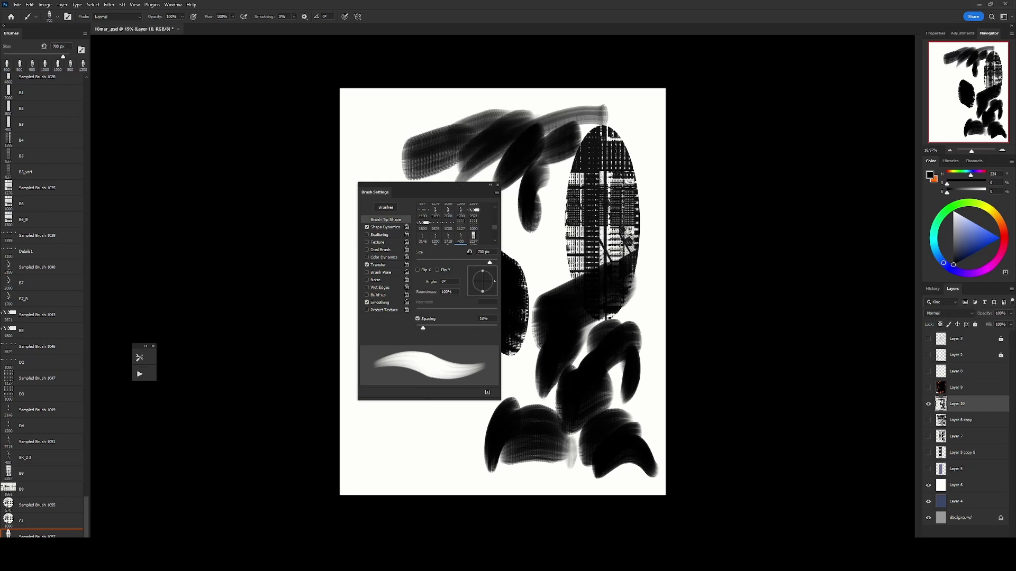
drag(603, 248, 529, 334)
drag(658, 283, 545, 370)
drag(648, 370, 560, 439)
mouse_move(656, 248)
mouse_down()
mouse_move(540, 370)
mouse_move(603, 349)
mouse_up()
- Paint dark strokes across the lower and central canvas with a 1300 px brush
key(bracketright)
key(bracketright)
key(bracketright)
drag(481, 407, 350, 487)
drag(471, 476, 624, 440)
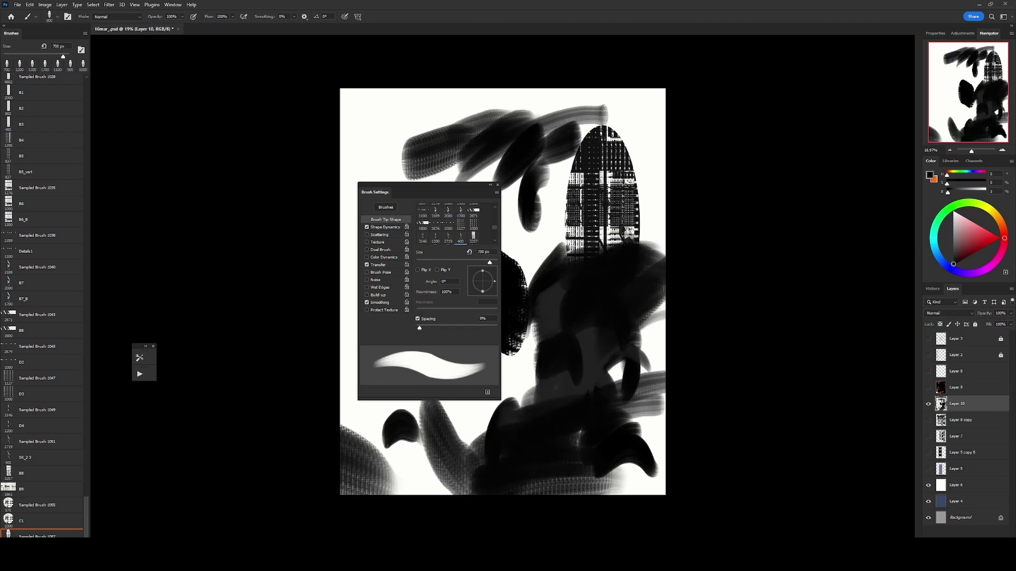
drag(450, 428, 380, 492)
drag(535, 378, 466, 455)
drag(537, 347, 508, 397)
drag(582, 182, 505, 289)
- Add a texture to the brush and paint large orange strokes on the right
click(377, 242)
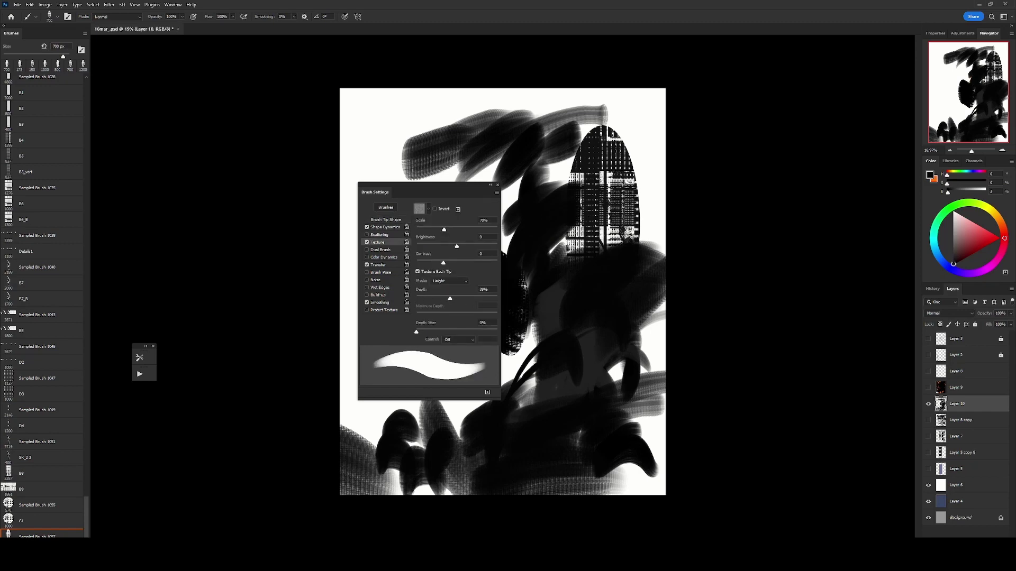
drag(651, 318, 571, 402)
drag(645, 249, 561, 339)
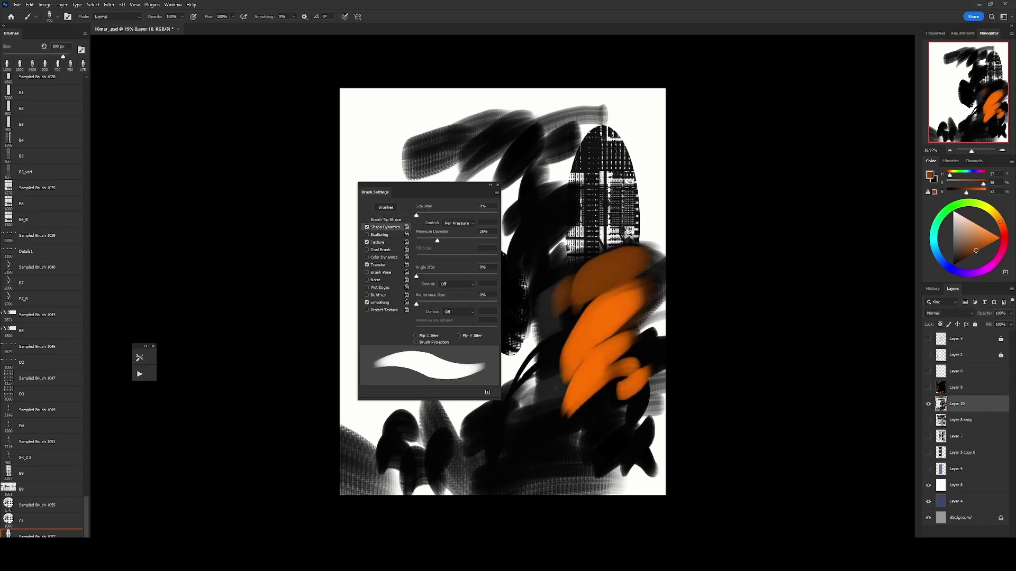
drag(662, 185, 571, 249)
drag(656, 238, 587, 312)
drag(645, 211, 555, 317)
- Paint more orange strokes at 800–1200 px, then dark strokes over the orange area
click(386, 219)
key(bracketleft)
key(bracketleft)
key(bracketleft)
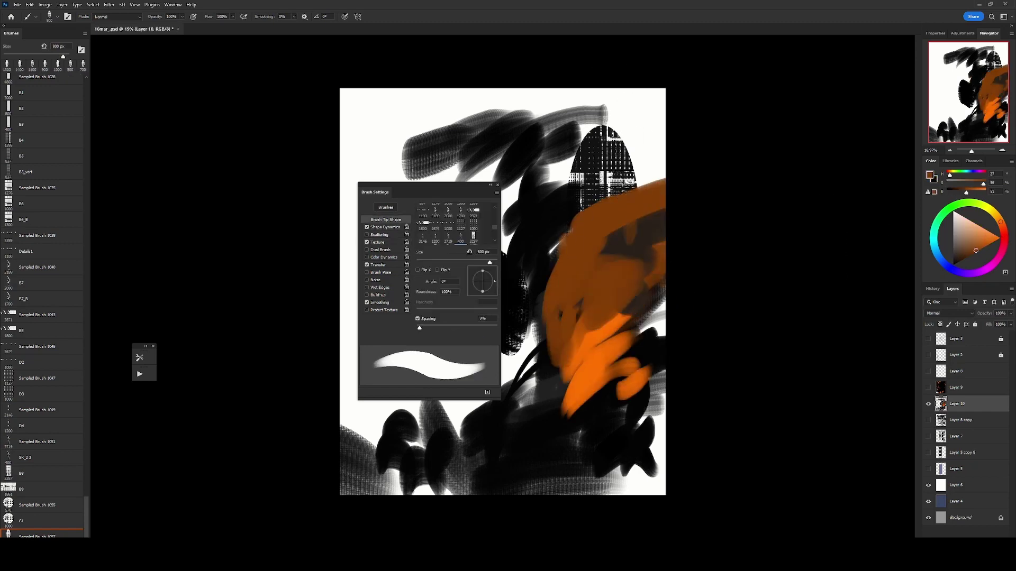
drag(661, 254, 598, 354)
drag(658, 153, 550, 228)
key(bracketright)
key(bracketright)
key(bracketright)
drag(656, 175, 561, 270)
drag(635, 201, 550, 301)
drag(619, 265, 561, 349)
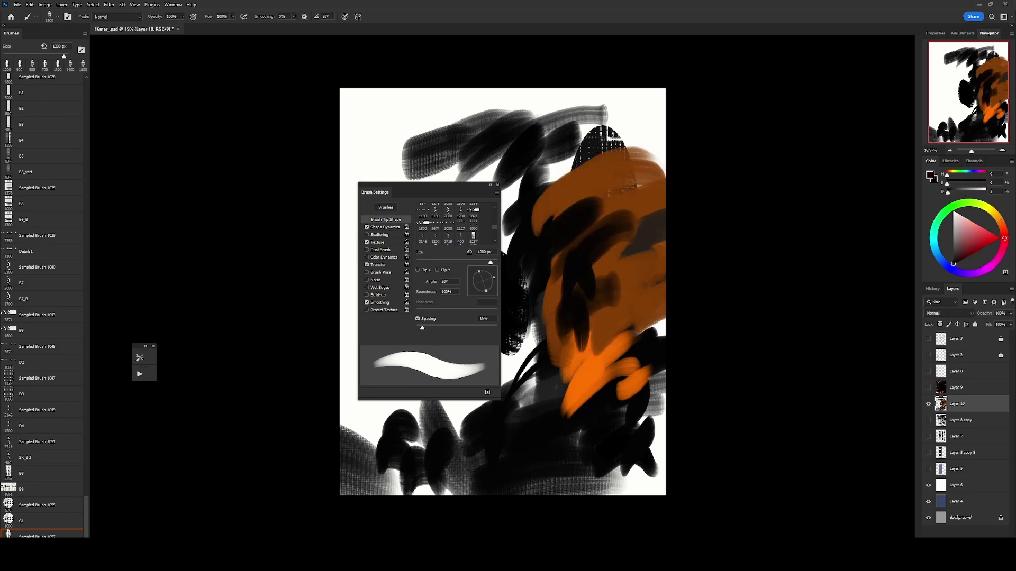
drag(634, 291, 529, 407)
- Paint brown strokes at 700 px, then cover the right side with 1600 px white strokes
key(bracketleft)
key(bracketleft)
alt+click(582, 223)
drag(598, 201, 529, 297)
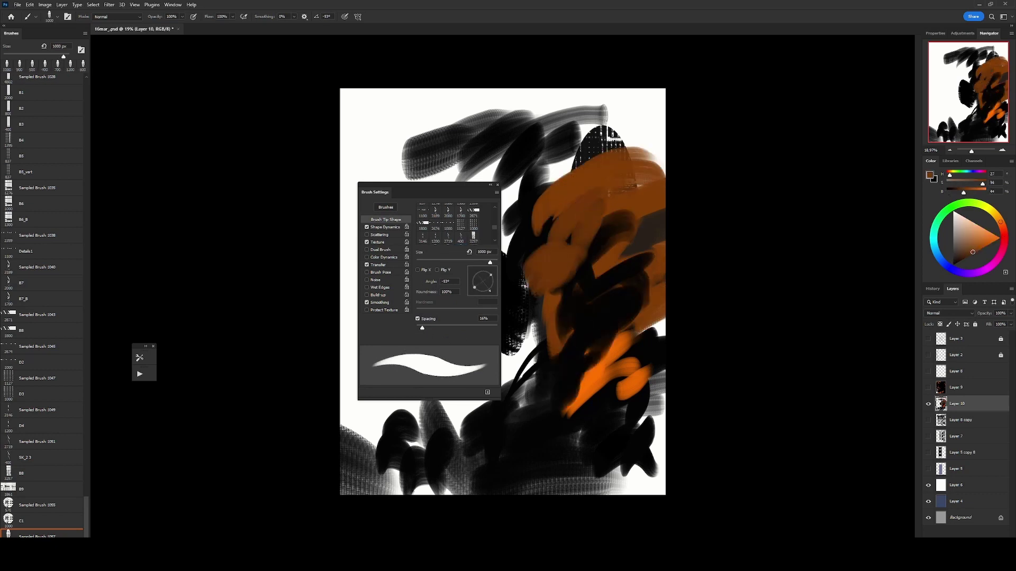
drag(608, 275, 529, 360)
key(x)
key(bracketright)
key(bracketright)
key(bracketright)
mouse_move(682, 101)
mouse_down()
mouse_move(561, 175)
mouse_move(529, 296)
mouse_up()
drag(650, 233, 529, 349)
mouse_move(635, 302)
mouse_down()
mouse_move(508, 460)
mouse_move(635, 360)
mouse_up()
- Reset to black, set the brush to 1000 px and save it as preset 'SK'
key(d)
key(bracketleft)
key(bracketleft)
key(bracketleft)
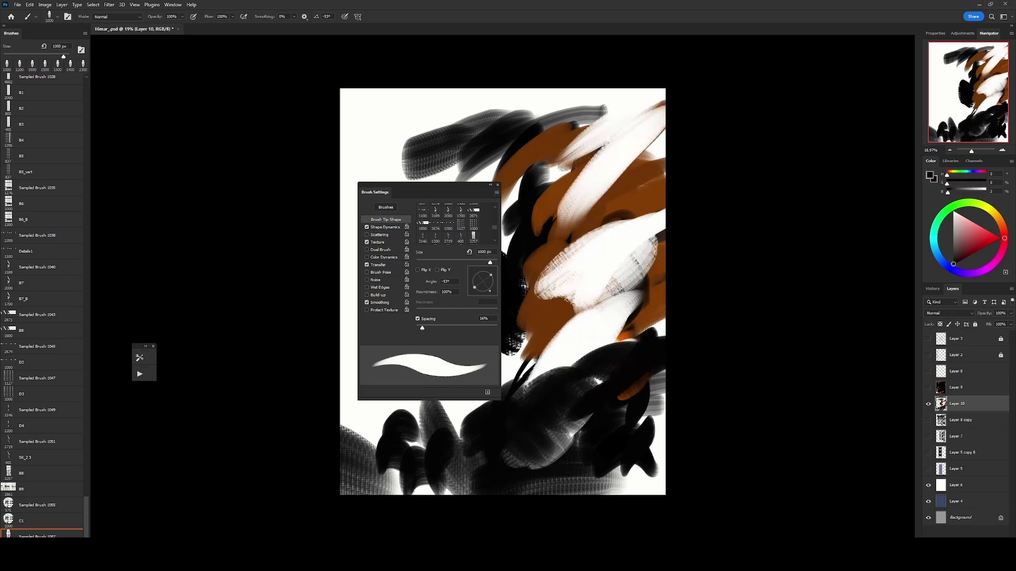
click(487, 392)
text(SK23h)
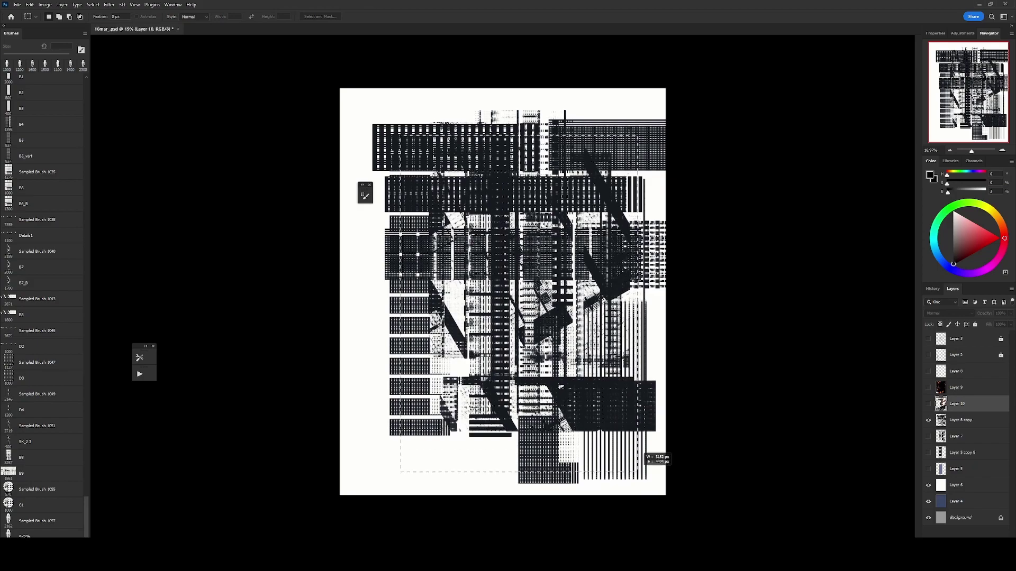
- Define the selected building area as a new brush preset
key(F2)
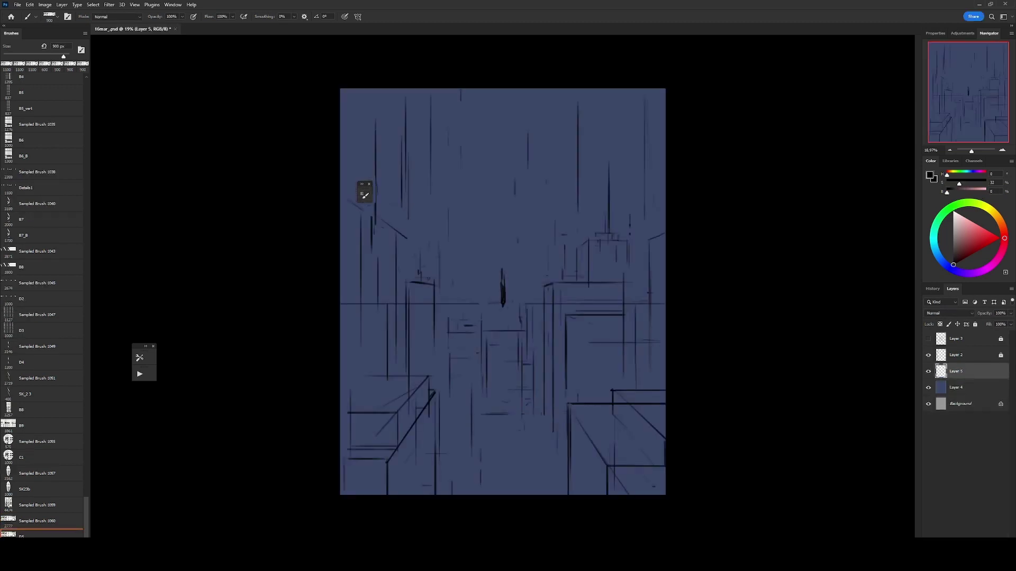
scroll(43, 265, up, 3)
click(37, 106)
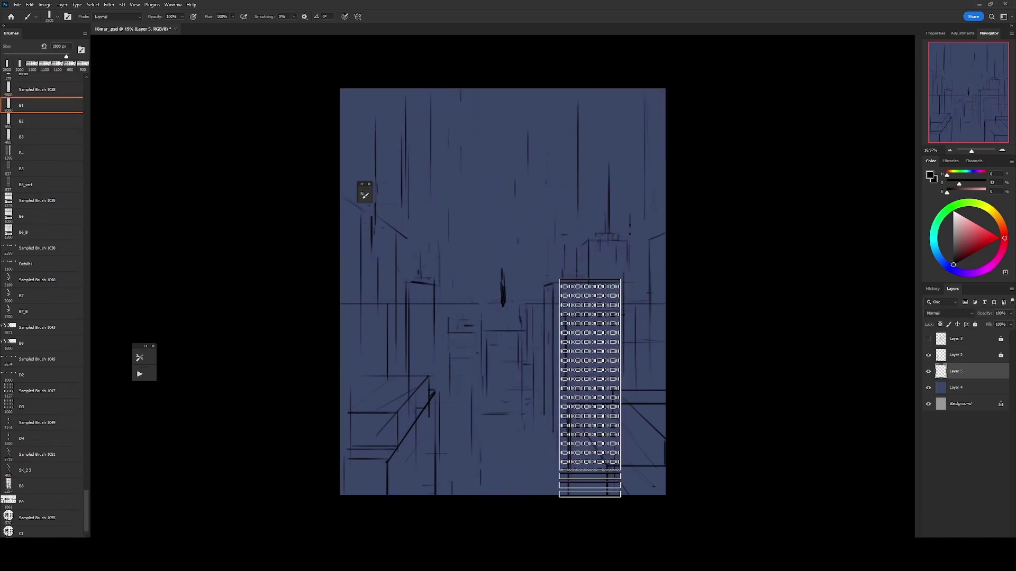
click(590, 388)
key(ctrl+shift+alt+n)
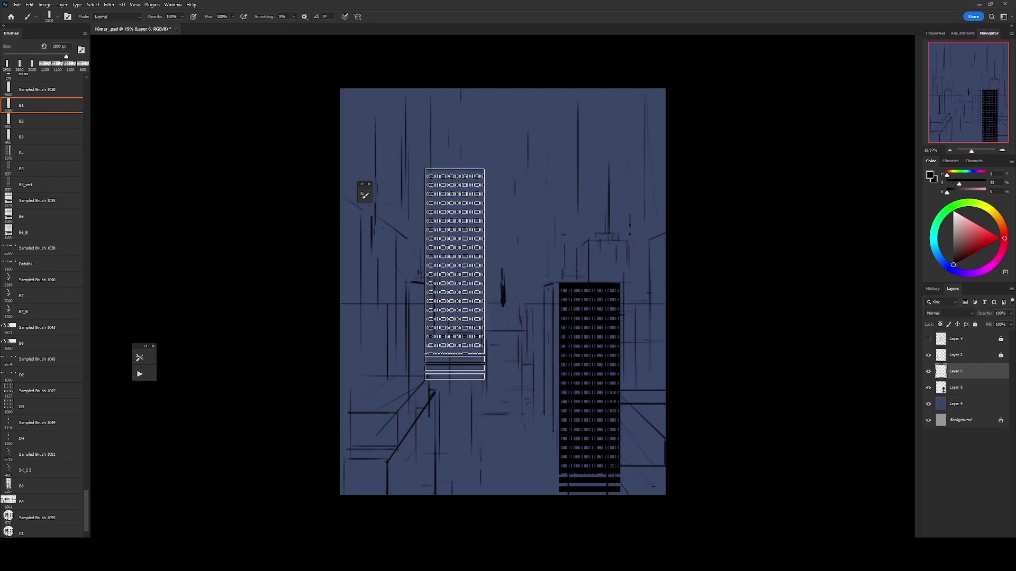
right_click(454, 274)
click(510, 215)
key(ctrl+t)
drag(508, 244, 508, 489)
key(Return)
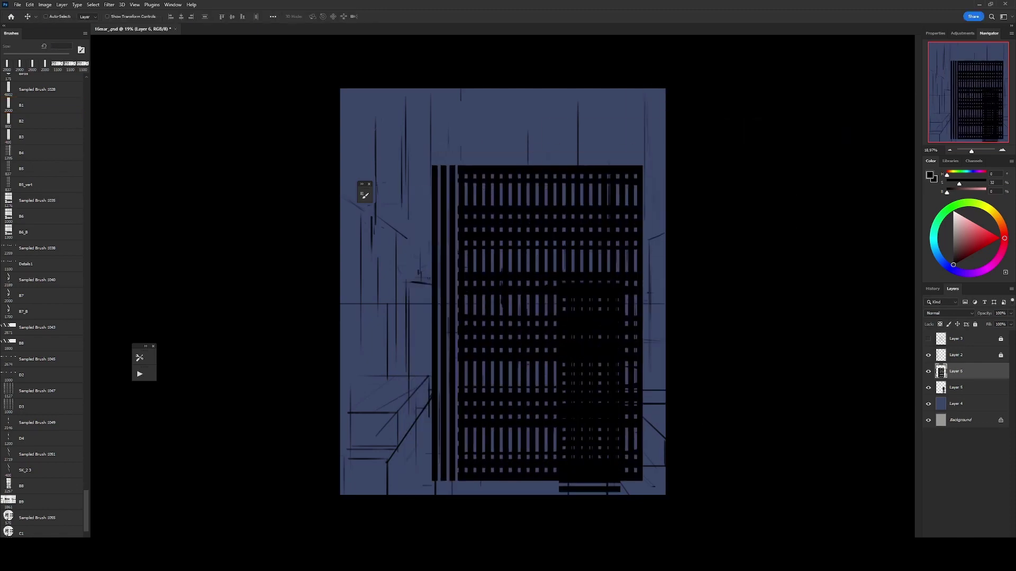
key(ctrl+t)
drag(537, 322, 751, 399)
drag(856, 242, 856, 146)
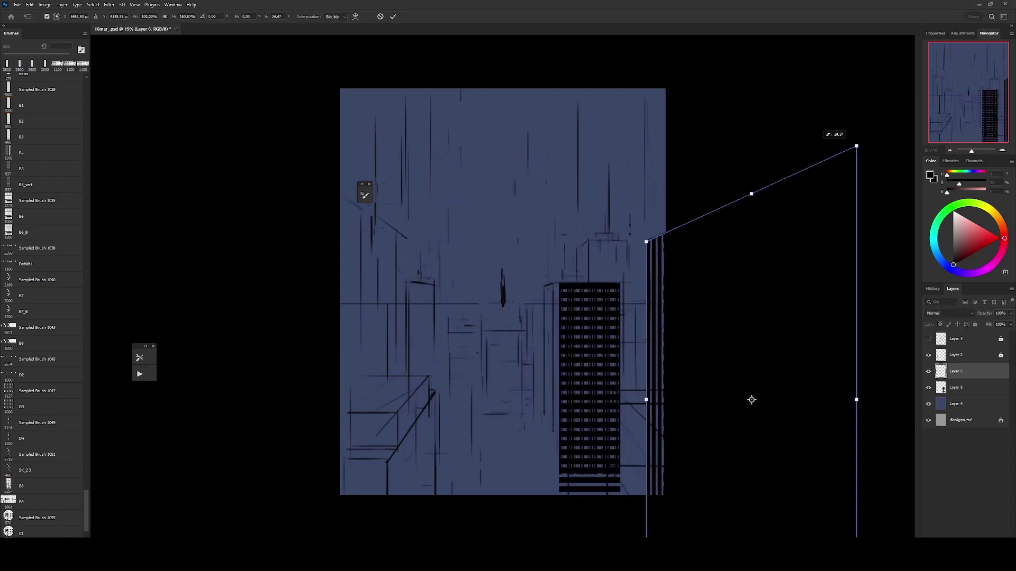
key(Return)
key(b)
click(956, 387)
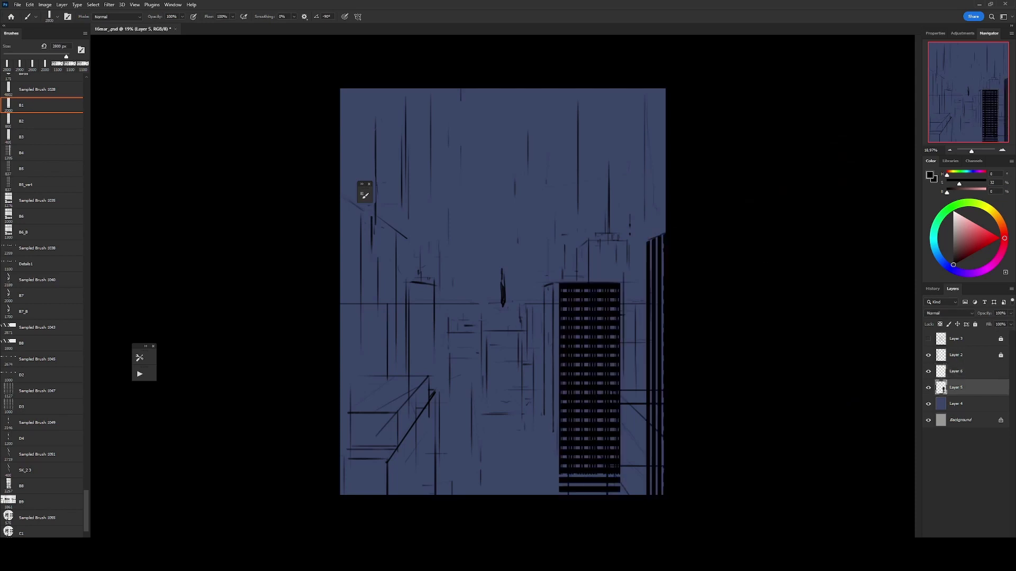
mouse_move(589, 492)
mouse_down()
mouse_move(589, 290)
mouse_move(589, 446)
mouse_up()
key(Return)
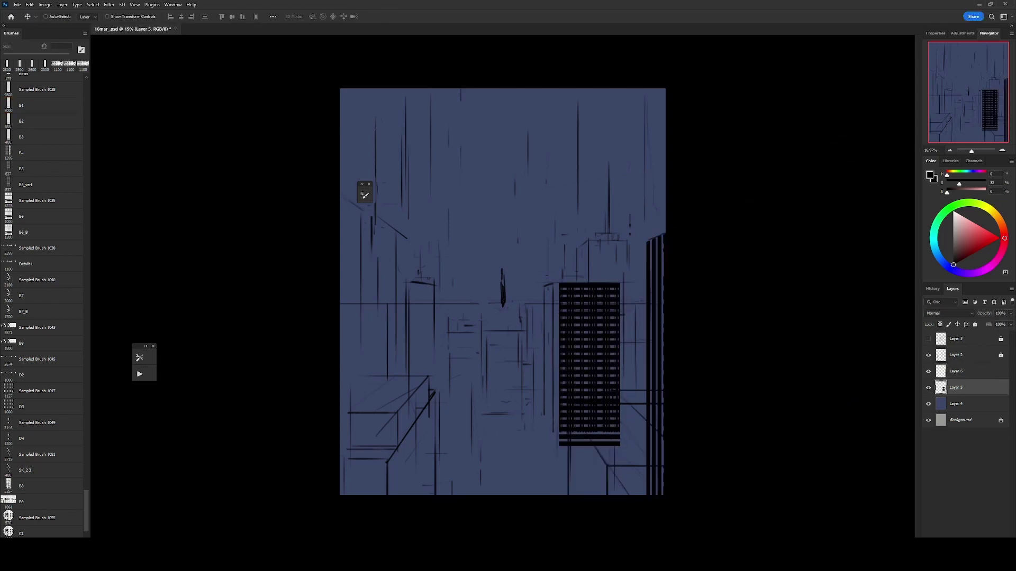
drag(1010, 313, 988, 322)
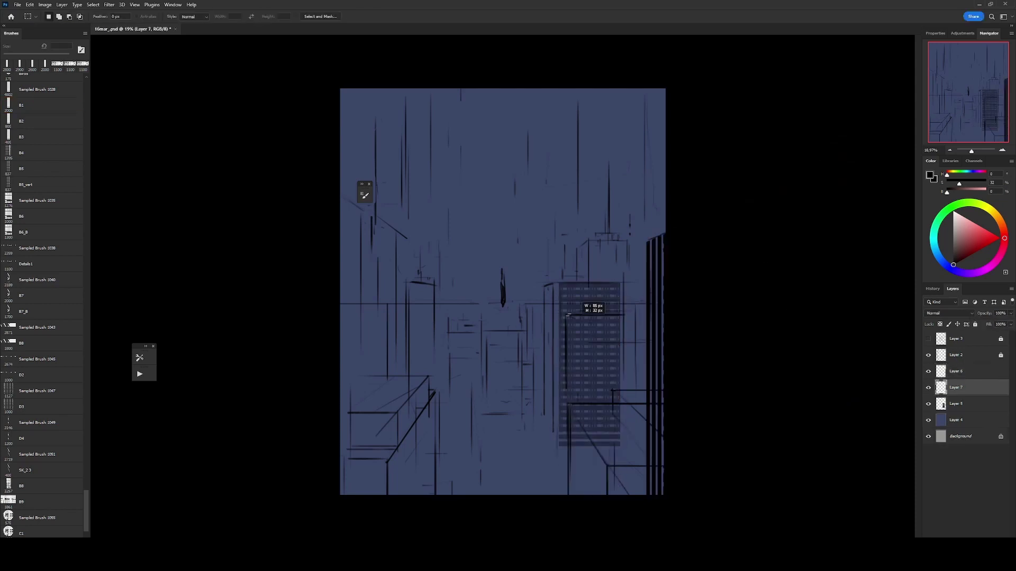
drag(567, 315, 624, 438)
click(21, 120)
drag(595, 344, 595, 423)
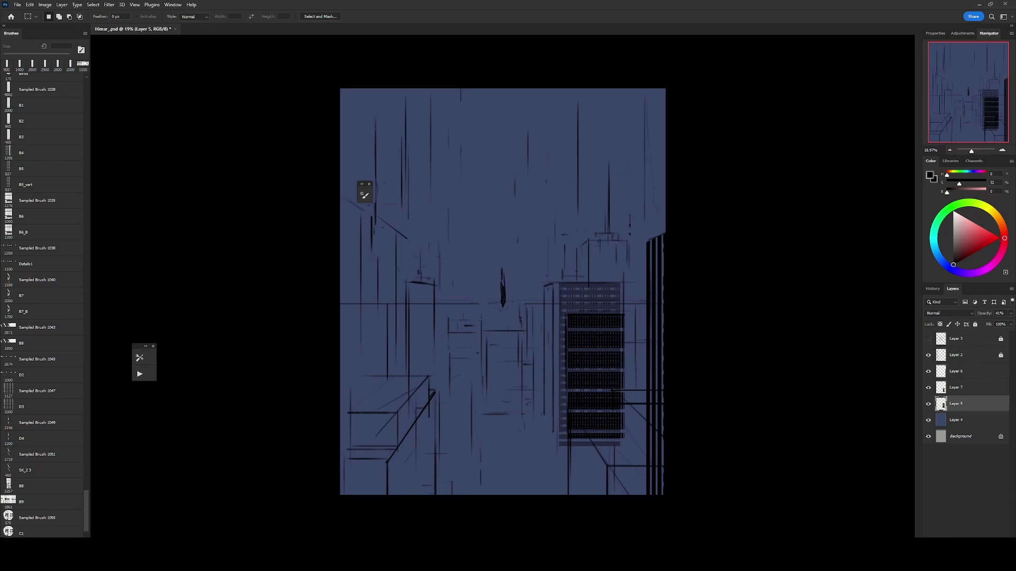
key(Delete)
key(Delete)
key(Delete)
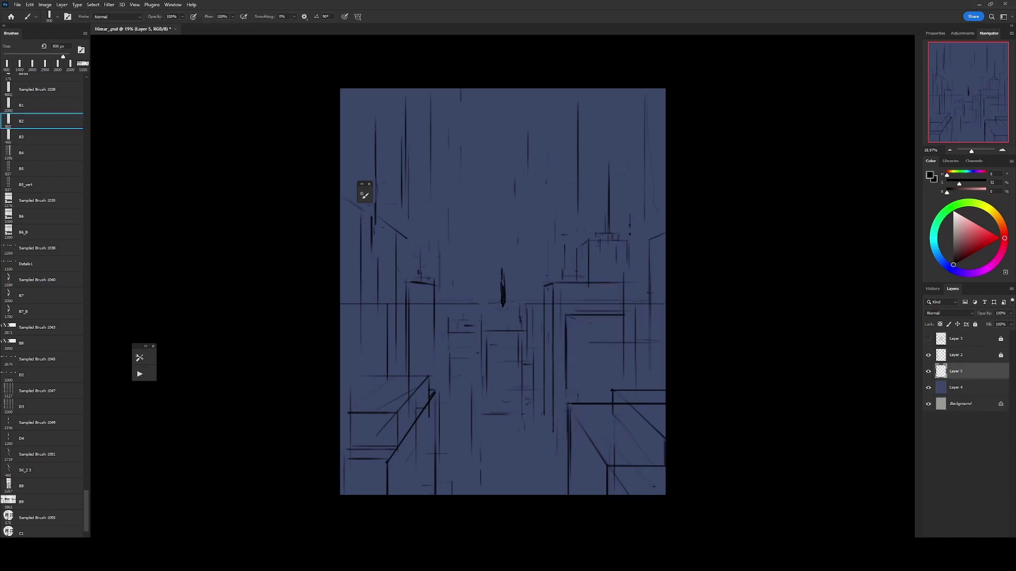
- Paint tall vertical window-pattern stripes across the sketch, shrinking the brush to 1100 px
drag(377, 153, 376, 424)
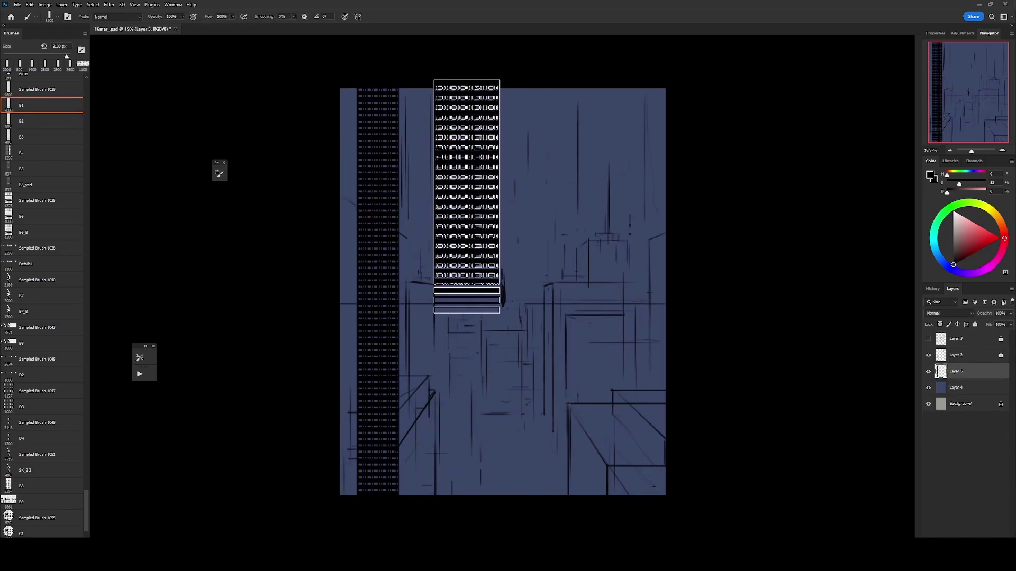
drag(467, 196, 467, 402)
key([)
drag(572, 159, 571, 370)
key([)
drag(638, 127, 638, 410)
- Add dark window strokes at 400–1200 px, undo one, and add narrow right-side stripes at 300 px
key([)
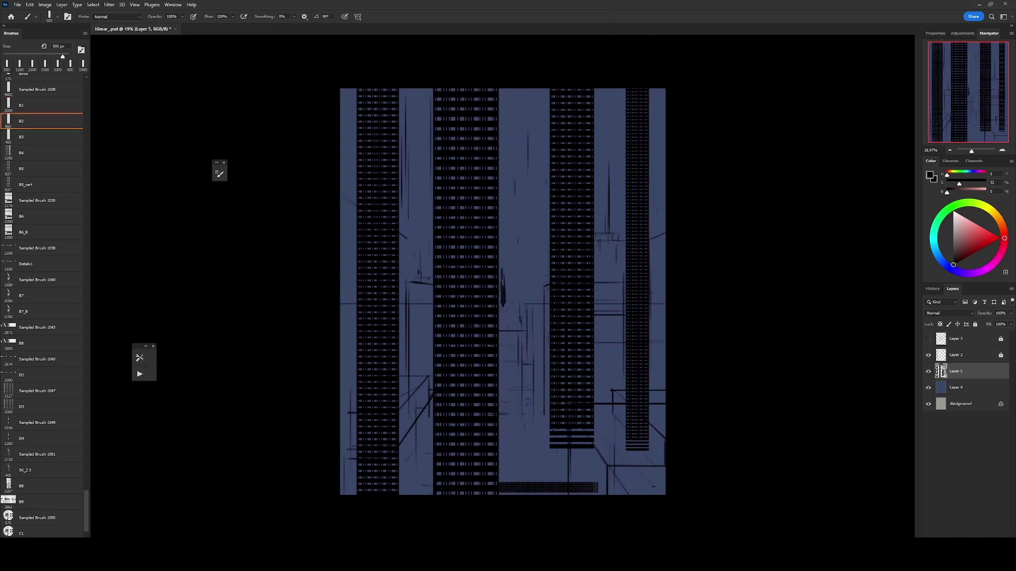
drag(525, 95, 524, 492)
drag(603, 90, 603, 463)
key([)
key([)
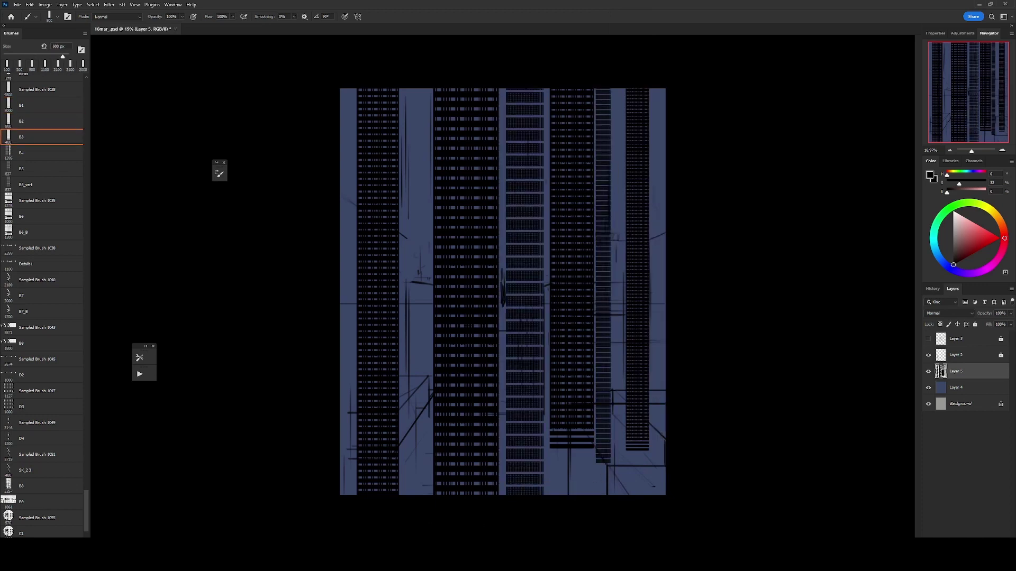
drag(349, 90, 349, 491)
key(period)
drag(416, 492, 416, 90)
mouse_move(510, 492)
mouse_down()
mouse_move(510, 90)
mouse_move(545, 492)
mouse_up()
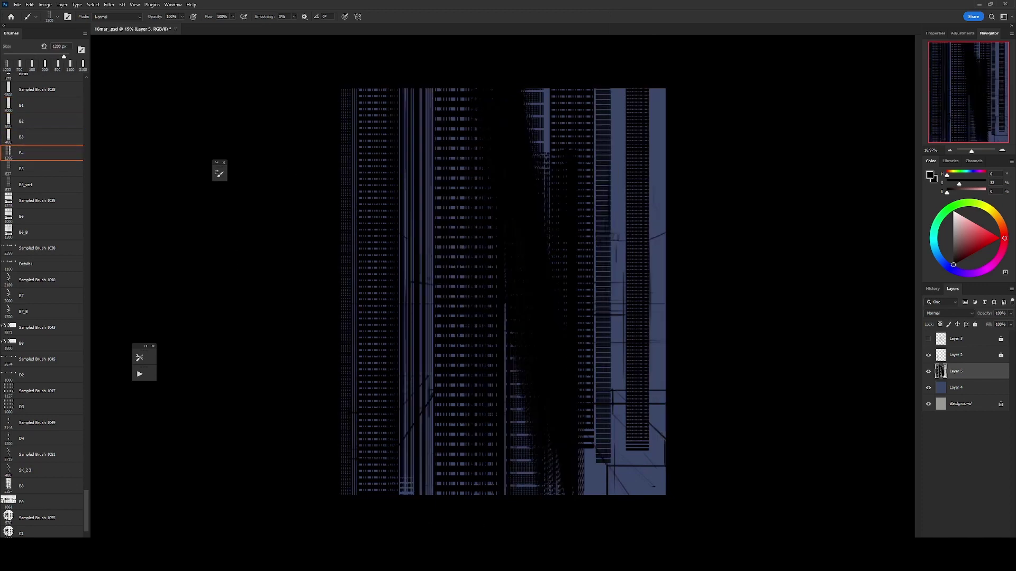
key(ctrl+z)
key(ctrl+z)
drag(658, 90, 658, 492)
key([)
key([)
key([)
drag(618, 174, 618, 367)
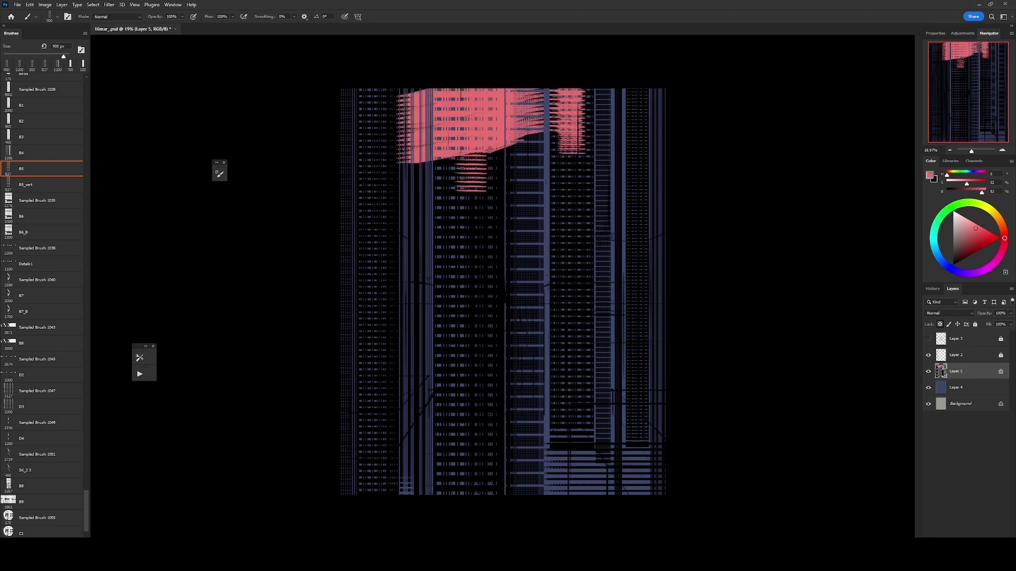
- Clip the light layer to the buildings and paint saturated cyan window lines and strips
click(471, 157)
click(981, 231)
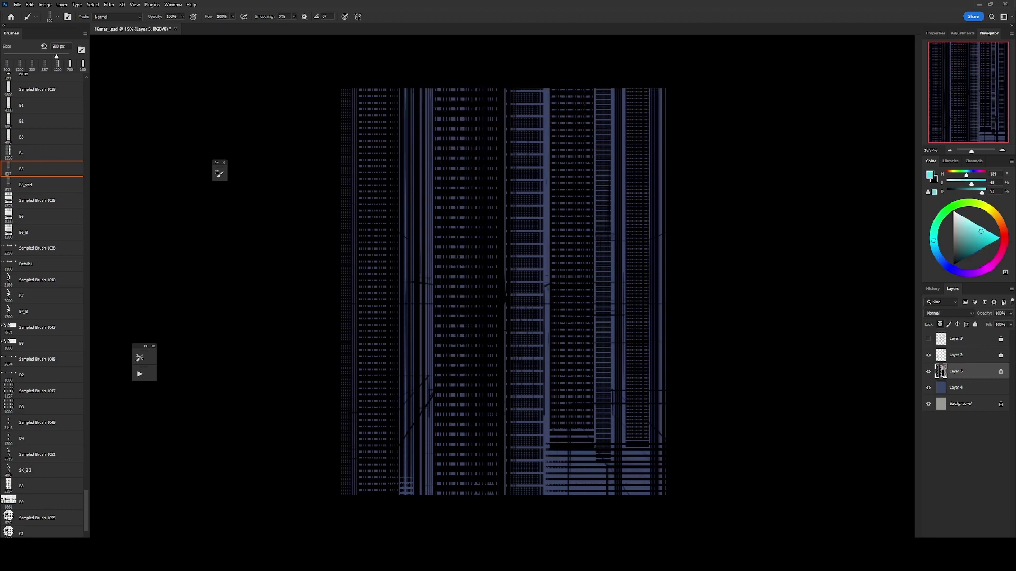
key(ctrl+alt+g)
drag(342, 137, 664, 138)
key([)
drag(350, 207, 423, 206)
drag(551, 271, 639, 271)
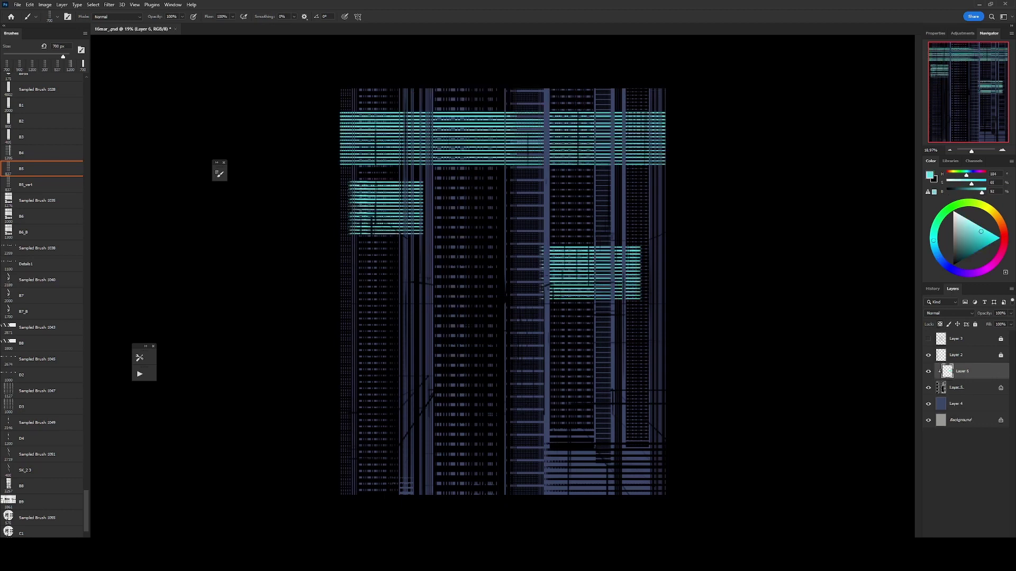
drag(522, 179, 522, 491)
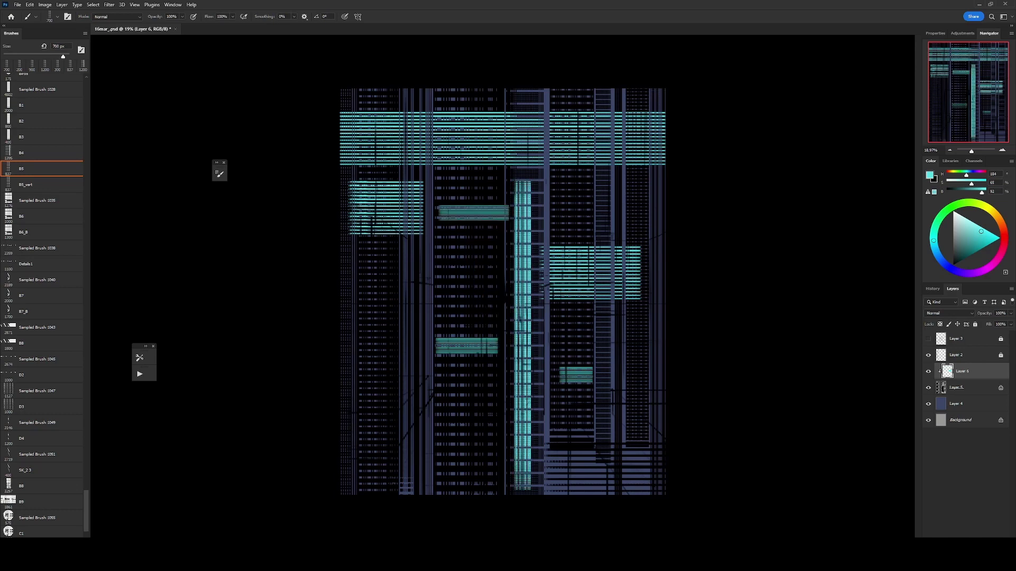
- Paint a vertical cyan strip at left with the vertical window brush, adjusting its size
click(25, 184)
drag(375, 275, 376, 398)
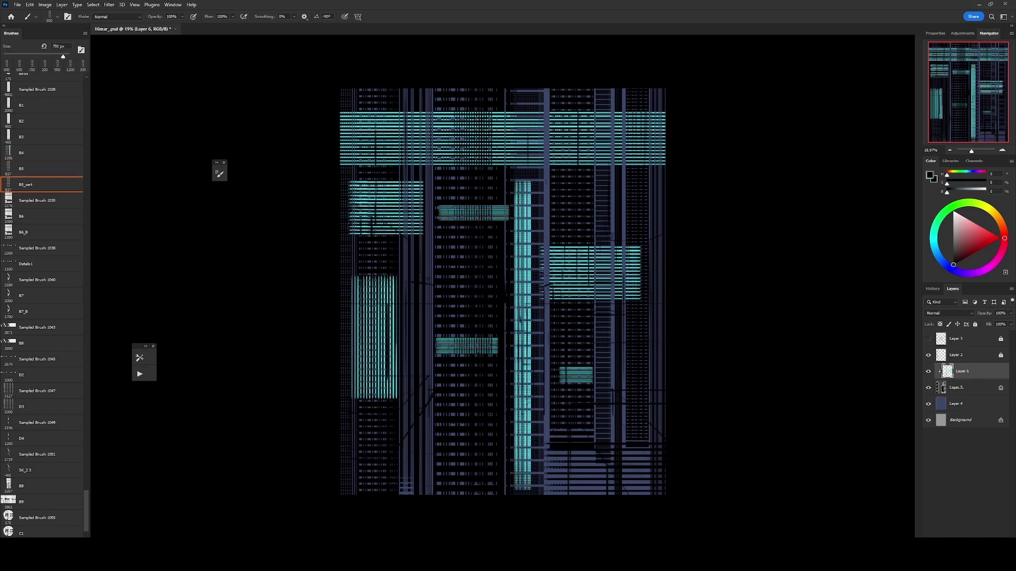
key([)
key([)
key([)
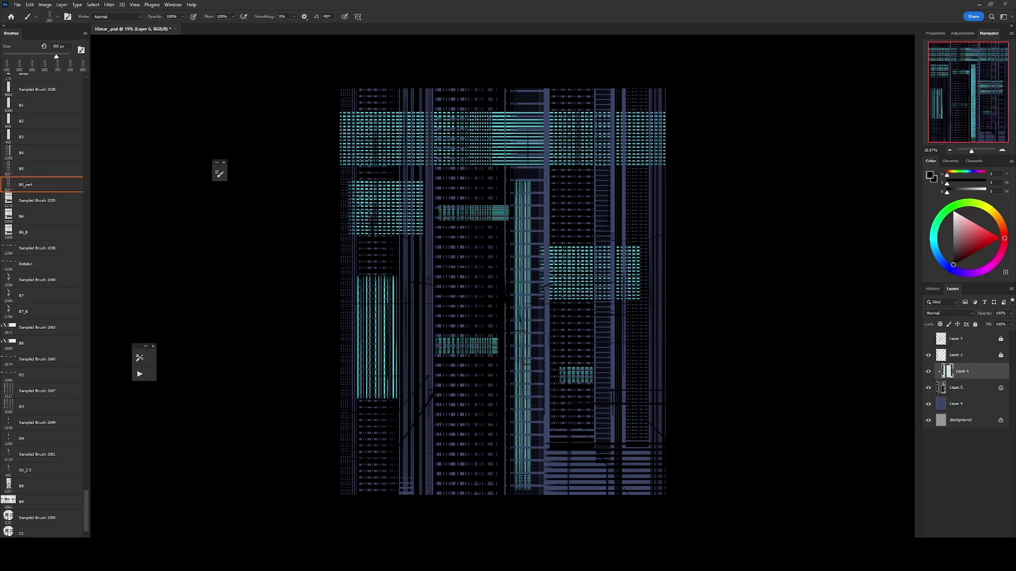
key([)
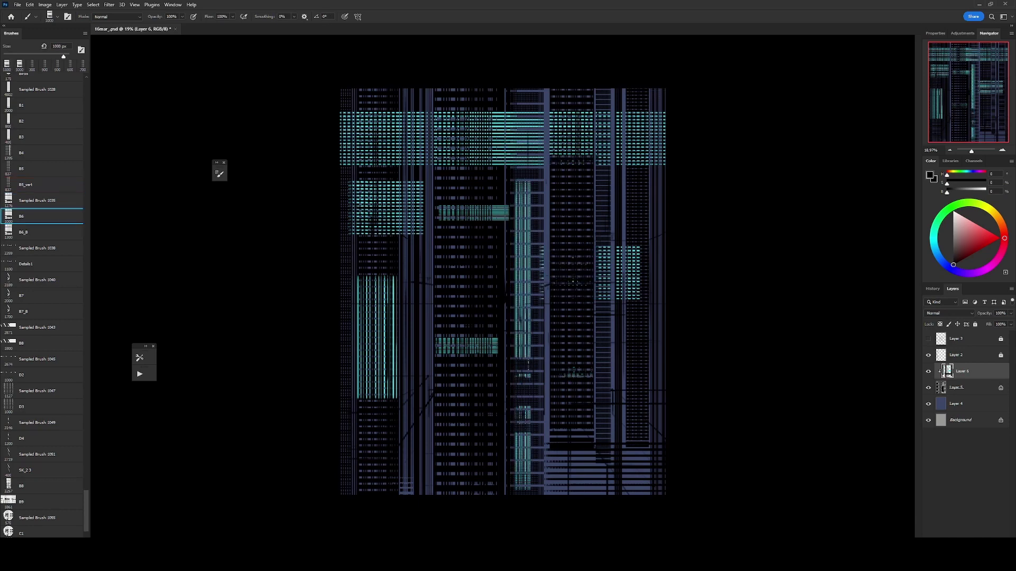
key(])
key(])
key(])
- Break up the cyan stripes with B6 pattern stamps, then paint a tall orange patterned strip at 1000 px
click(557, 135)
click(467, 130)
click(376, 125)
click(392, 442)
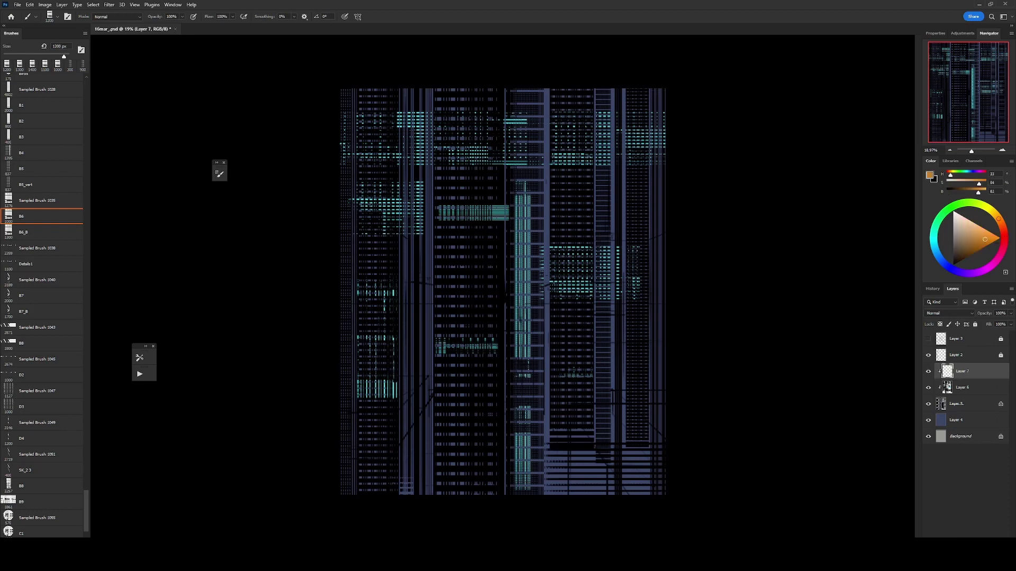
key([)
key([)
click(446, 405)
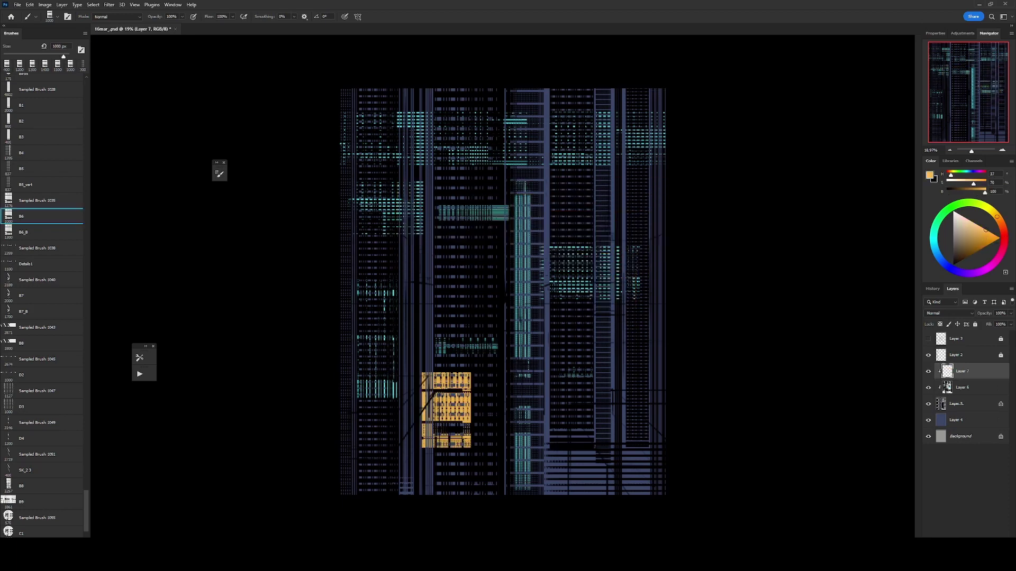
drag(475, 455, 475, 127)
- Erase vertical and diagonal patterns through the orange strip, then rotate the strip layer 90°
key(e)
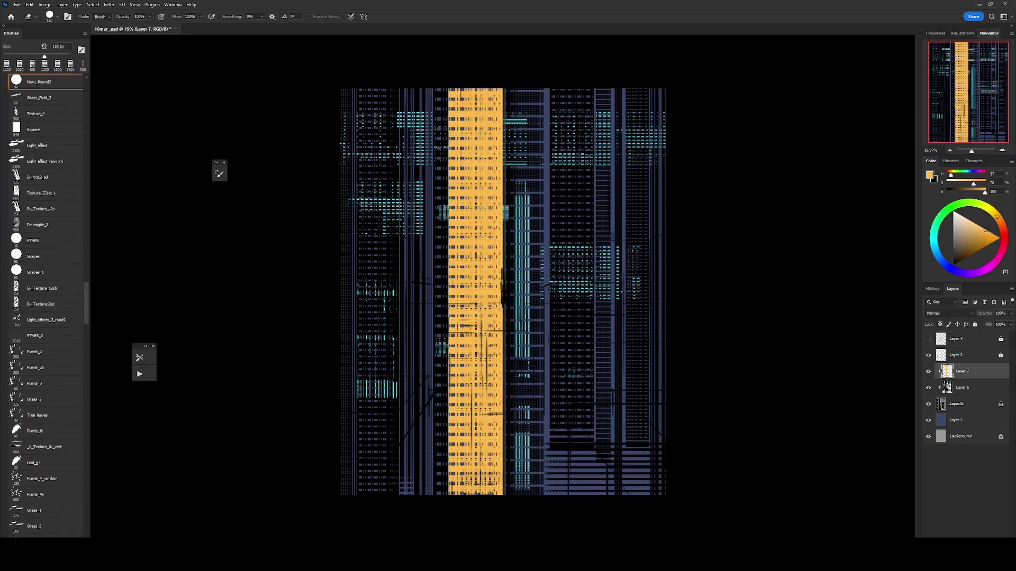
scroll(42, 291, down, 15)
click(42, 436)
drag(475, 476, 474, 89)
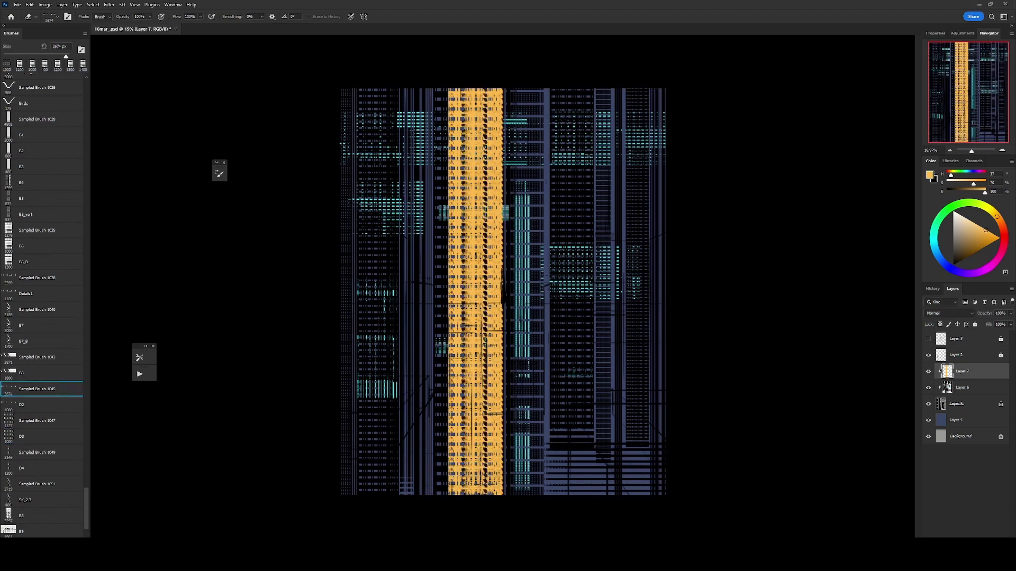
key(comma)
mouse_move(474, 397)
mouse_down()
mouse_move(475, 90)
mouse_move(476, 390)
mouse_up()
key(comma)
key(comma)
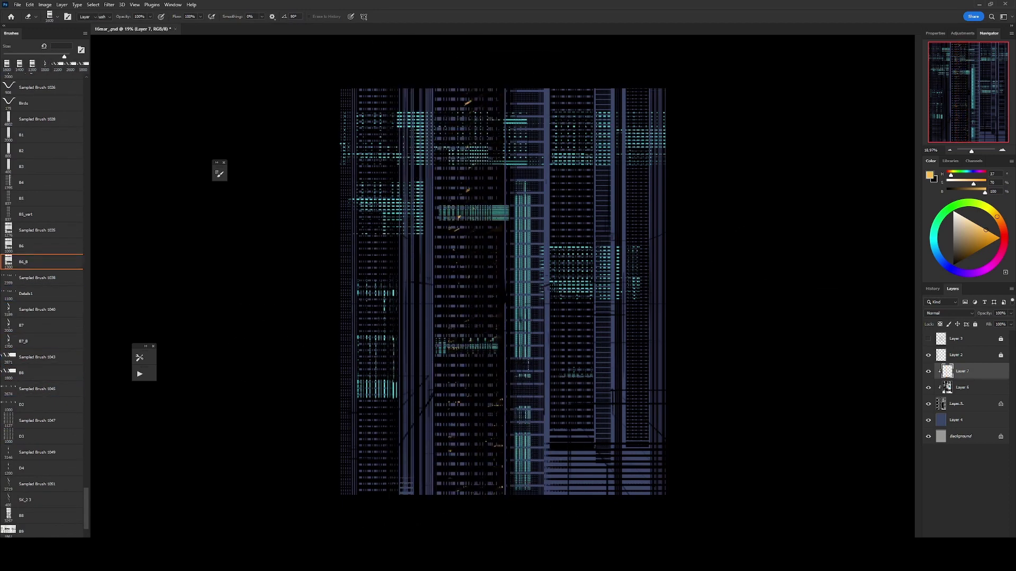
key(ctrl+t)
drag(627, 248, 664, 320)
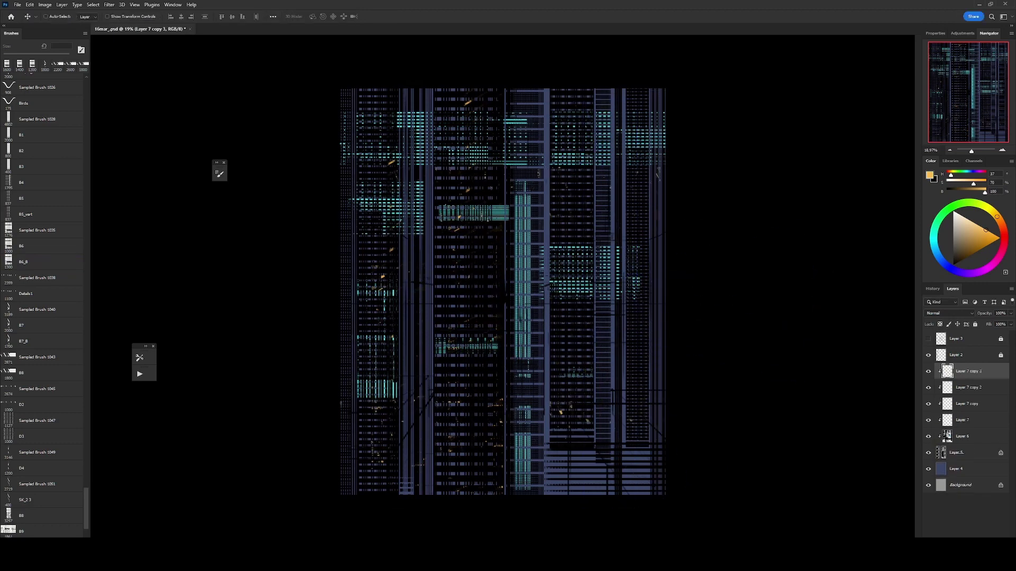
- Merge the strip layers, then move a rotated copy to the lower canvas with Hue -137
shift+click(962, 436)
key(ctrl+e)
key(ctrl+j)
key(ctrl+t)
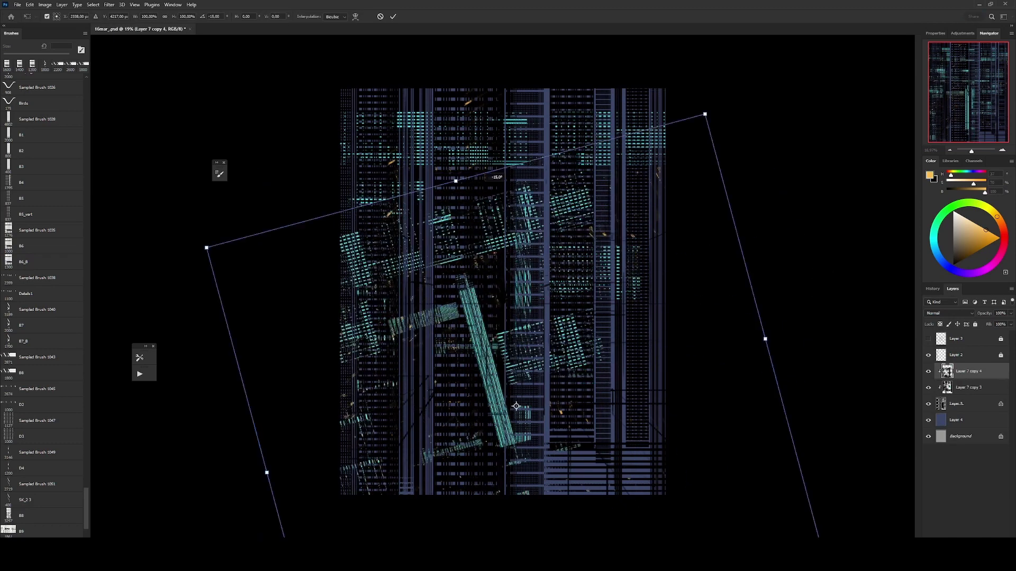
drag(577, 344, 577, 476)
key(Return)
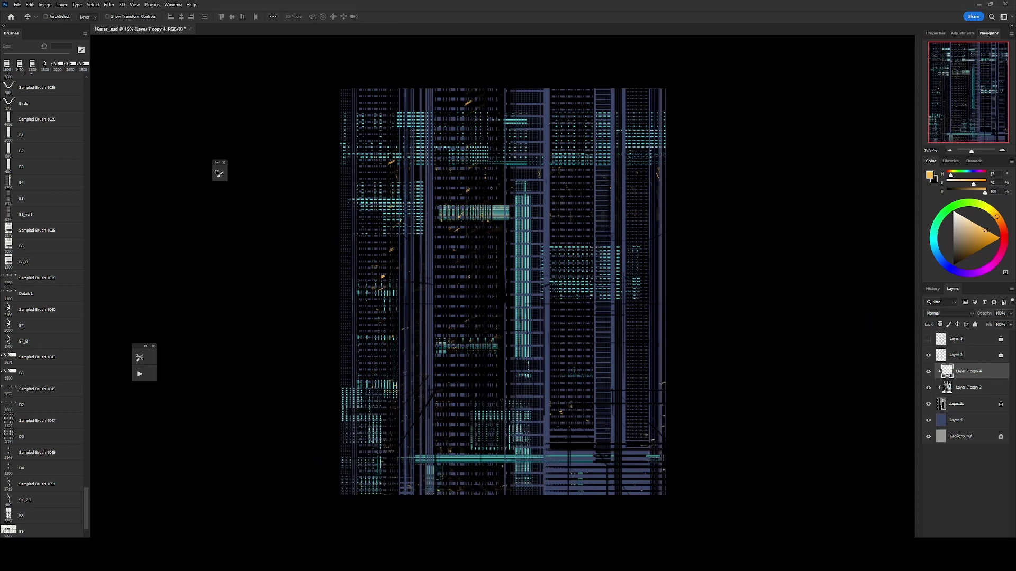
key(ctrl+u)
key(Return)
- Add more strip copies, nudging one 52 px down and another up and left
key(ctrl+j)
drag(521, 345, 522, 373)
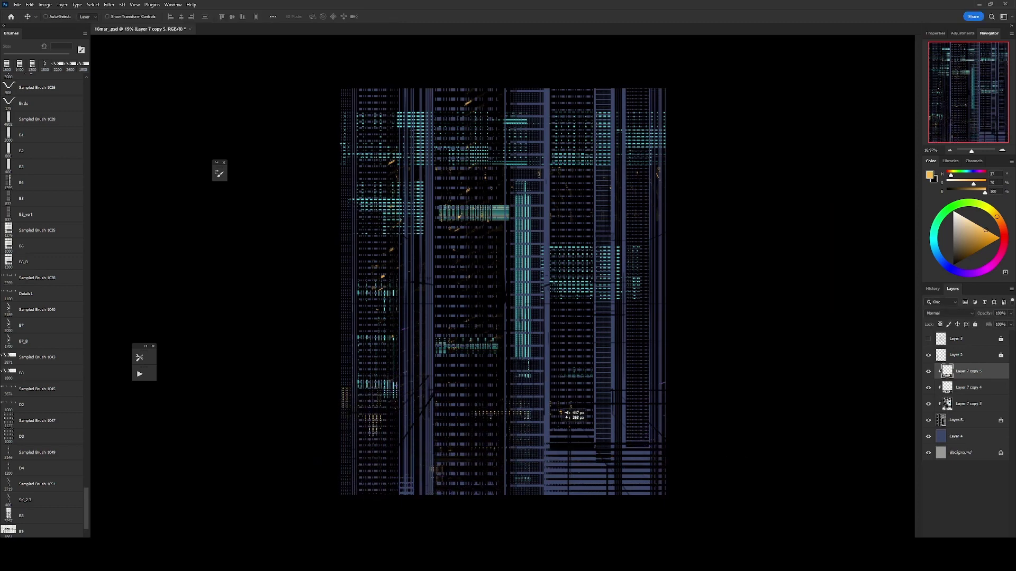
key(ctrl+j)
key(ctrl+j)
key(ctrl+j)
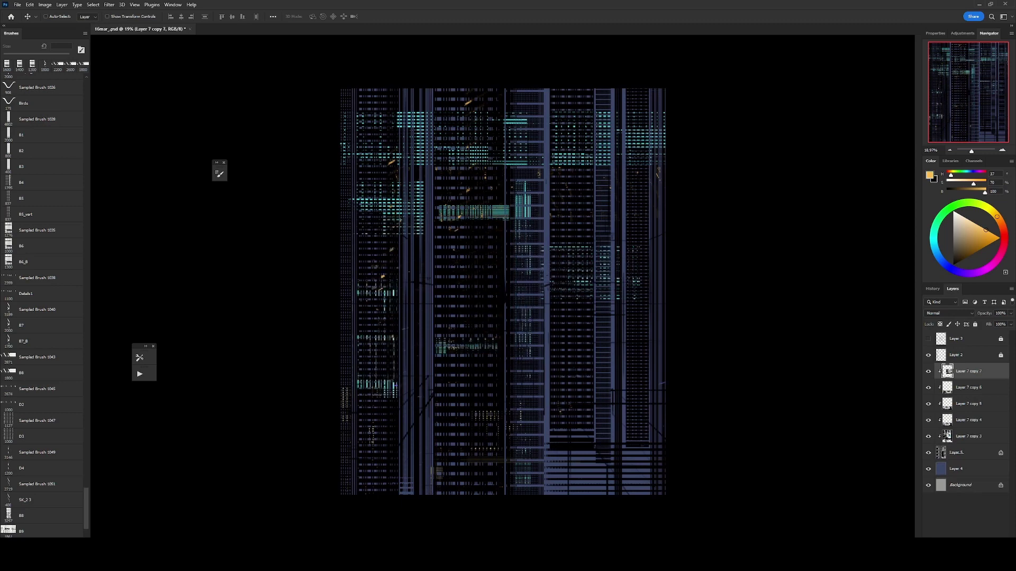
drag(556, 377, 523, 317)
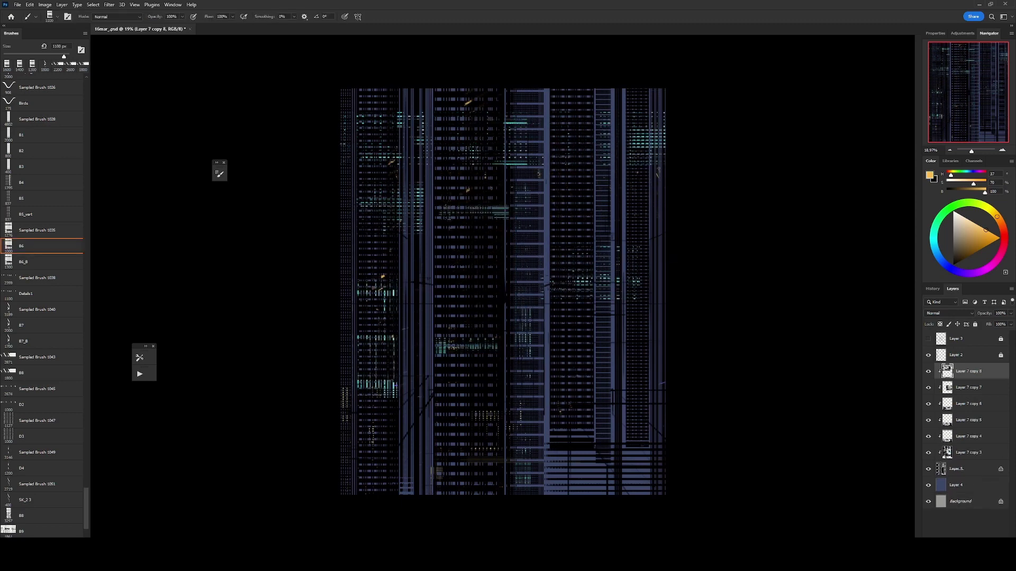
- Merge the strip copies into Layer 6 and duplicate Layer 6
key(period)
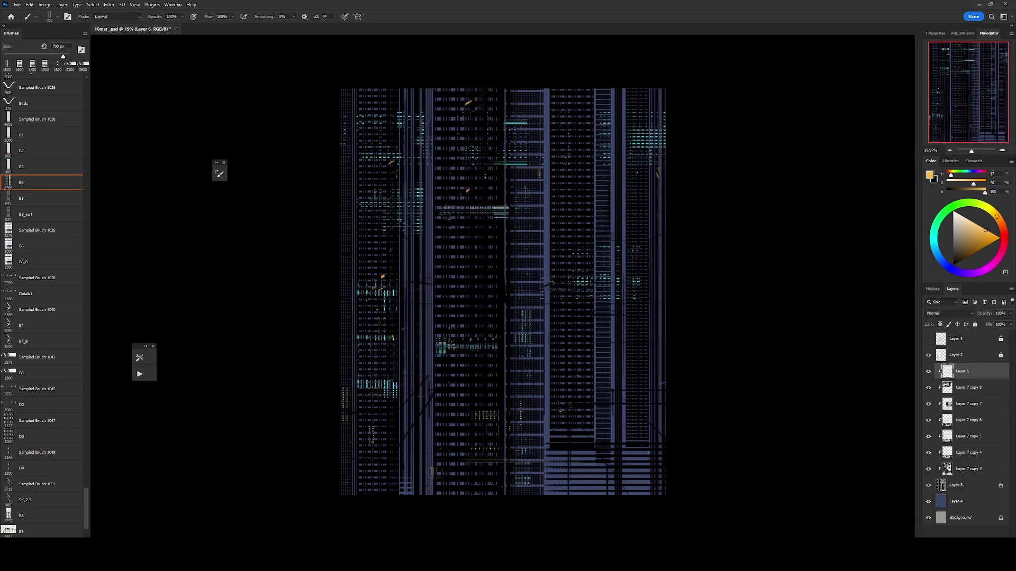
key(alt+shift+bracketleft)
key(alt+shift+bracketleft)
key(alt+shift+bracketleft)
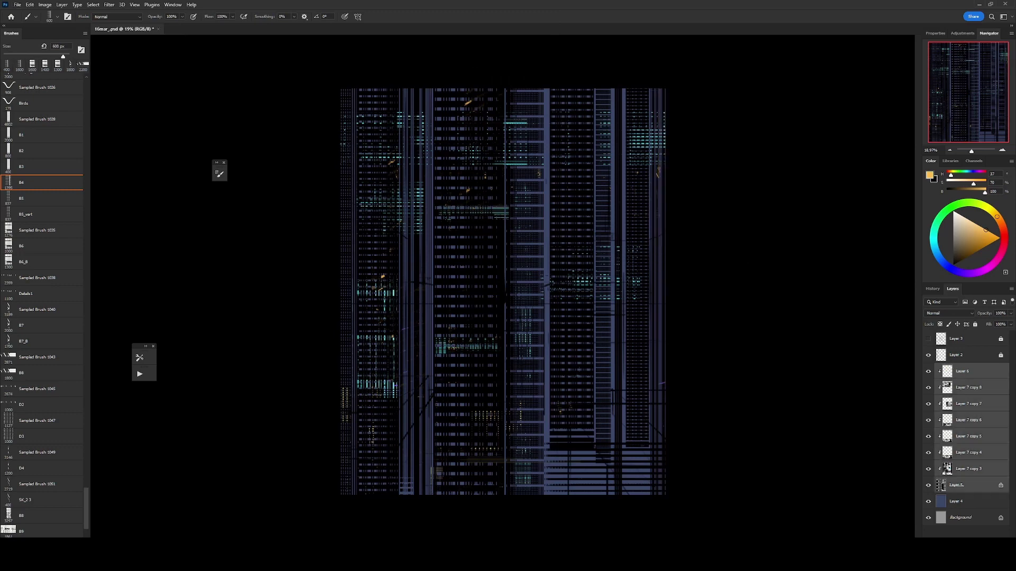
key(ctrl+e)
key(v)
key(ctrl+j)
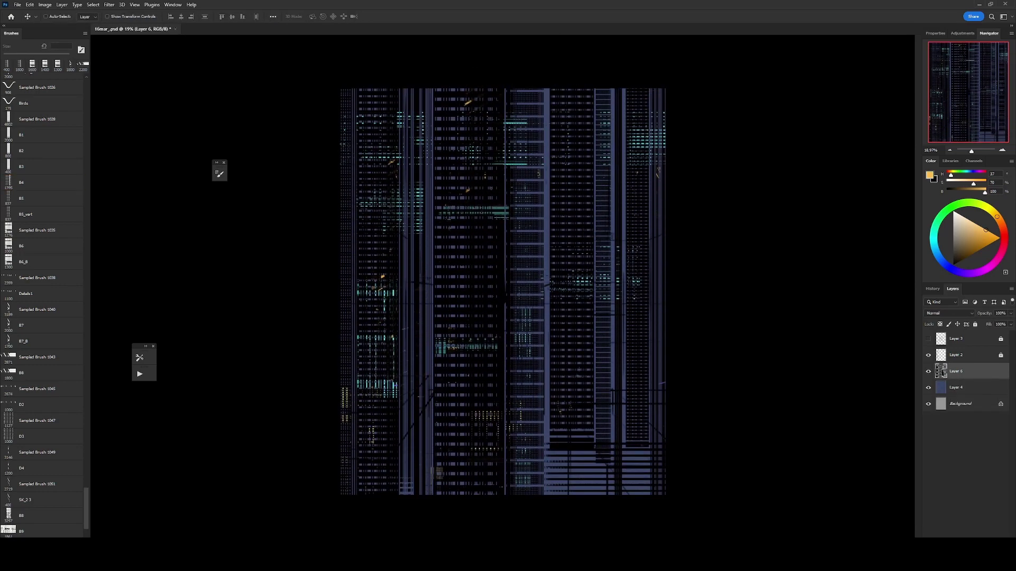
- Try a right-side perspective warp on Layer 6 copy, then undo it
key(ctrl+t)
right_click(529, 321)
drag(340, 89, 340, 182)
mouse_move(529, 317)
mouse_down()
mouse_move(635, 431)
mouse_move(706, 360)
mouse_up()
key(Return)
key(ctrl+z)
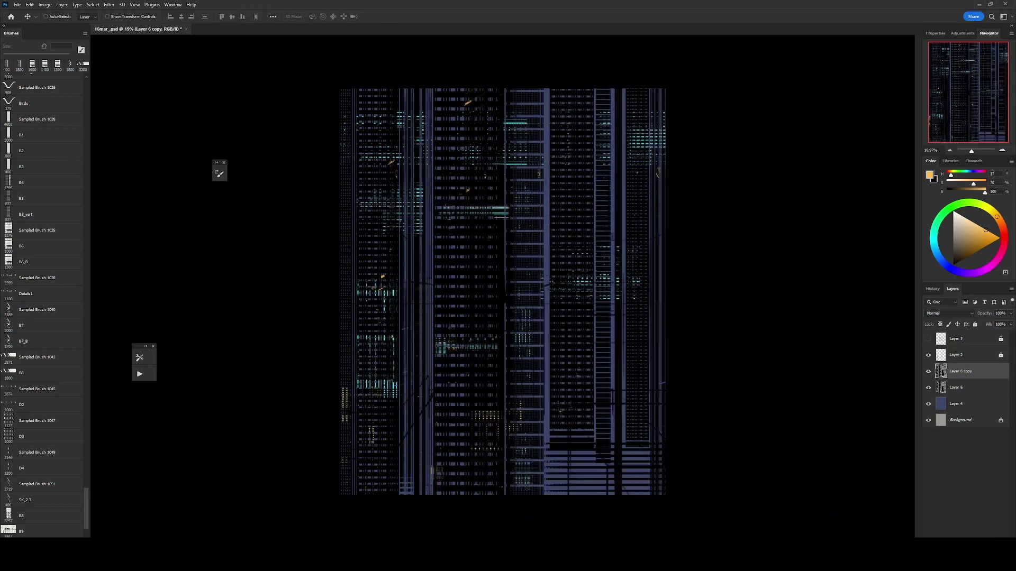
key(ctrl+z)
- Warp Layer 6 copy into a perspective plane and shift it right and down
ctrl+click(503, 291)
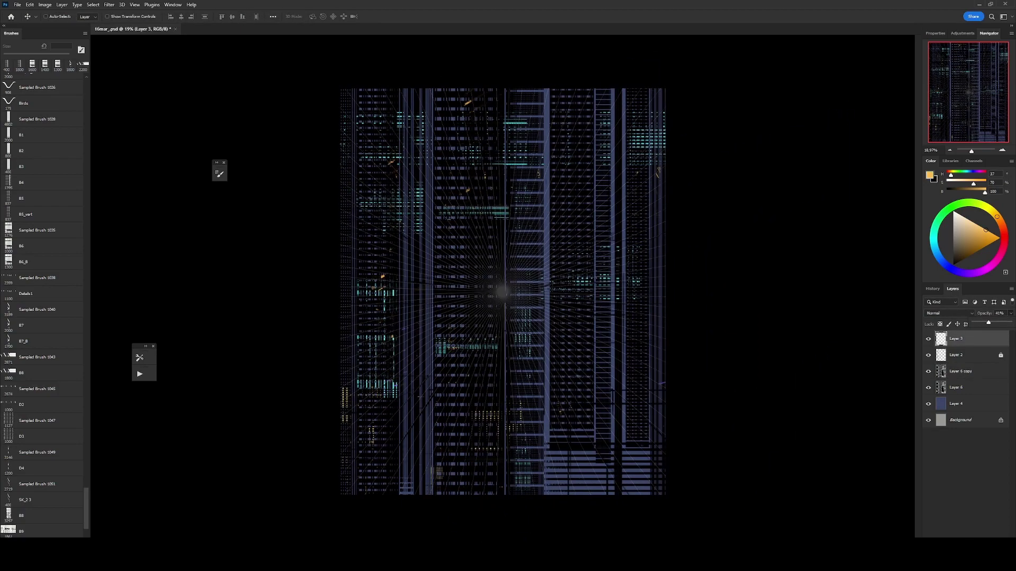
key(ctrl+t)
right_click(506, 256)
click(524, 292)
drag(340, 89, 340, 200)
drag(502, 292, 716, 428)
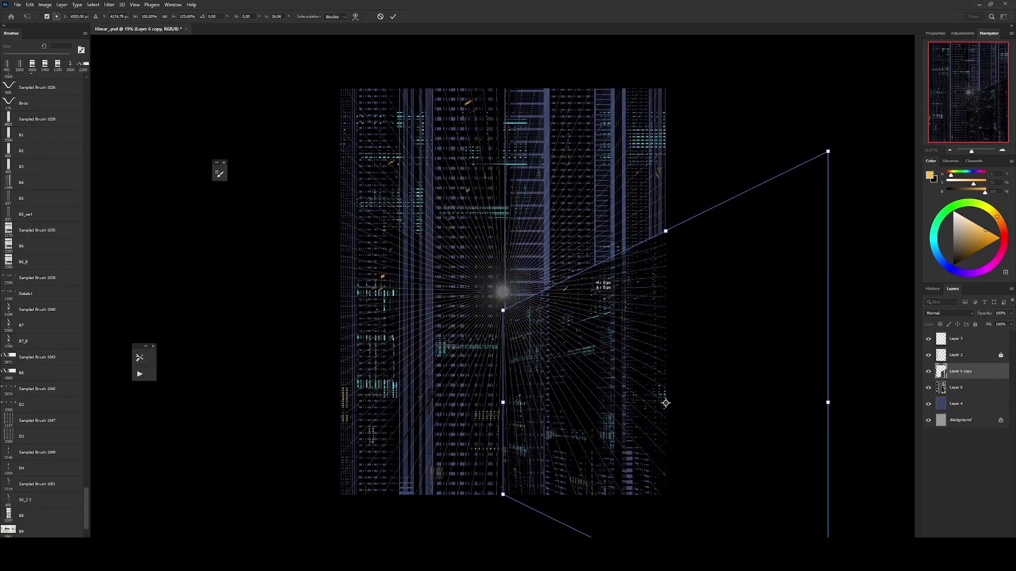
right_click(711, 373)
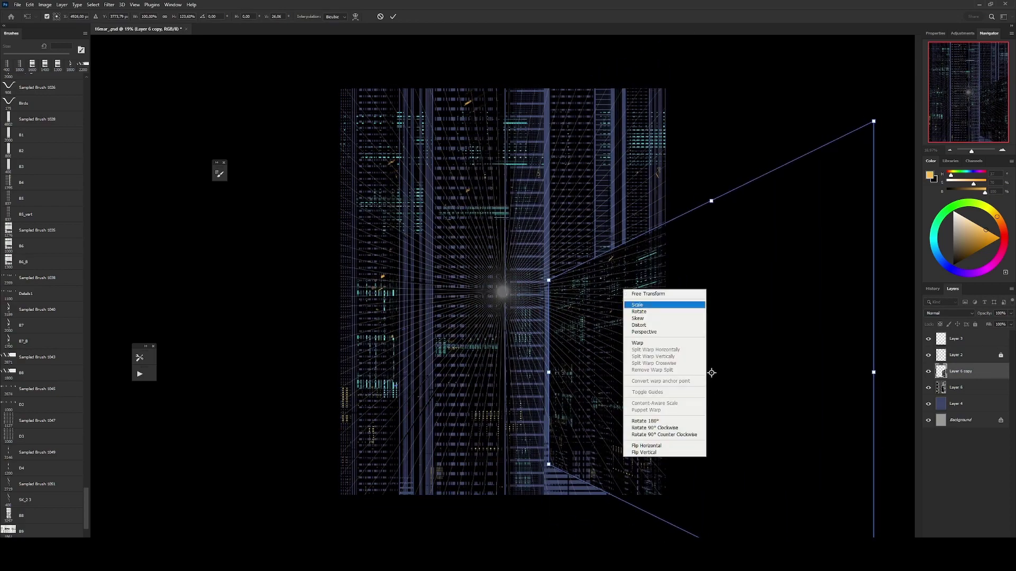
drag(873, 121, 873, 197)
right_click(590, 381)
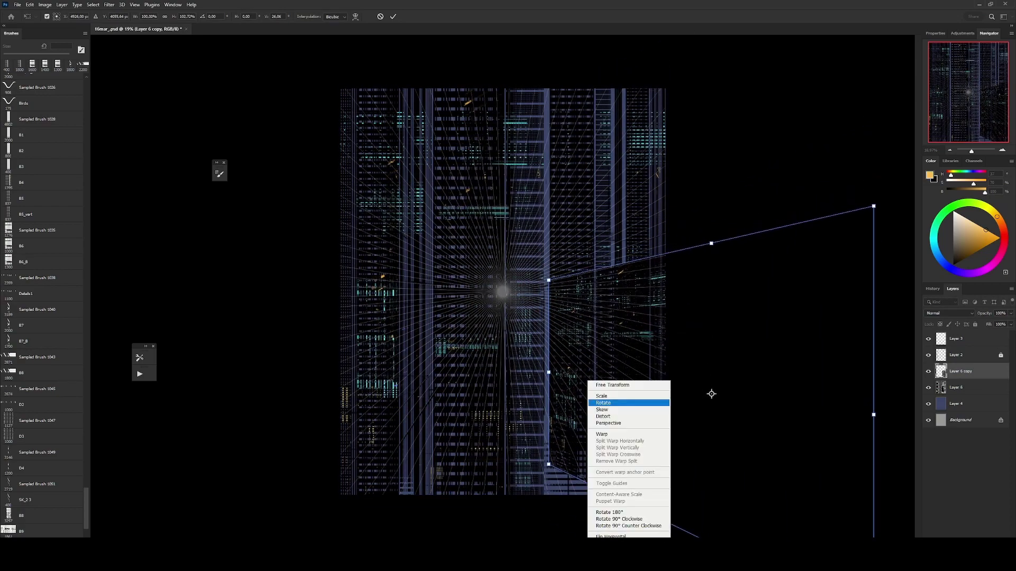
key(Escape)
key(Return)
- Duplicate the warped layer and skew the new left strip upward
key(ctrl+j)
key(ctrl+t)
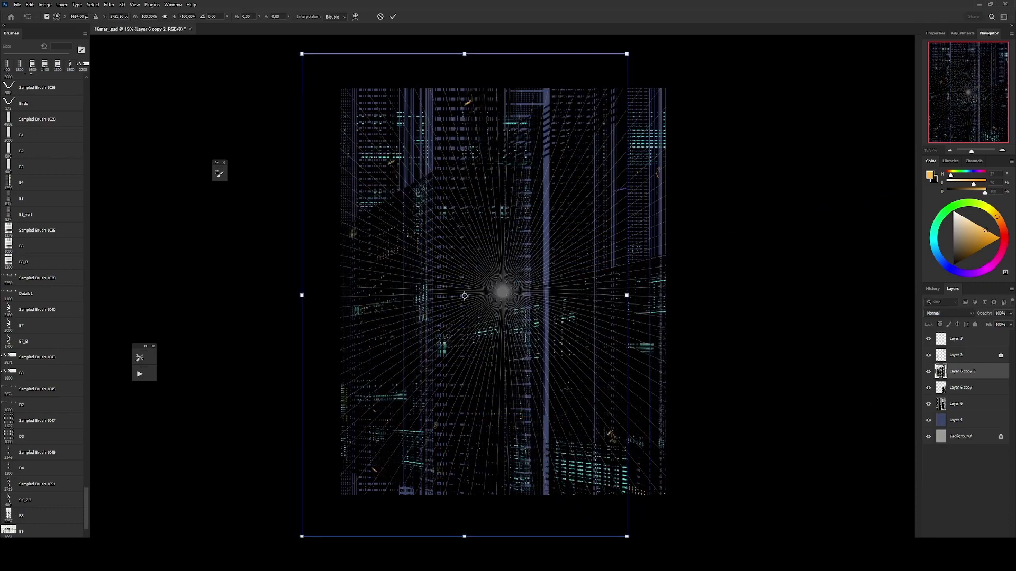
drag(604, 318, 248, 326)
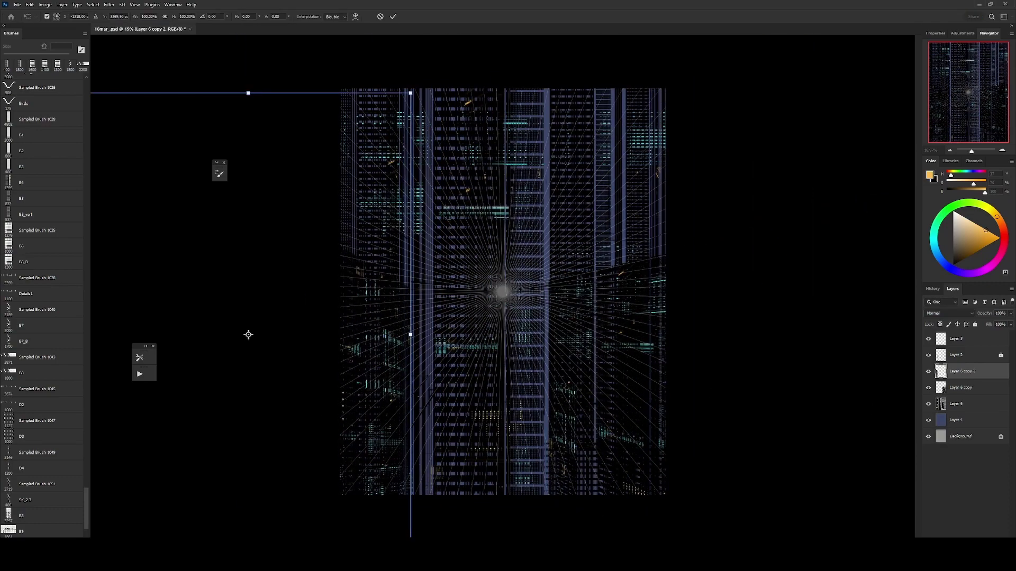
key(Escape)
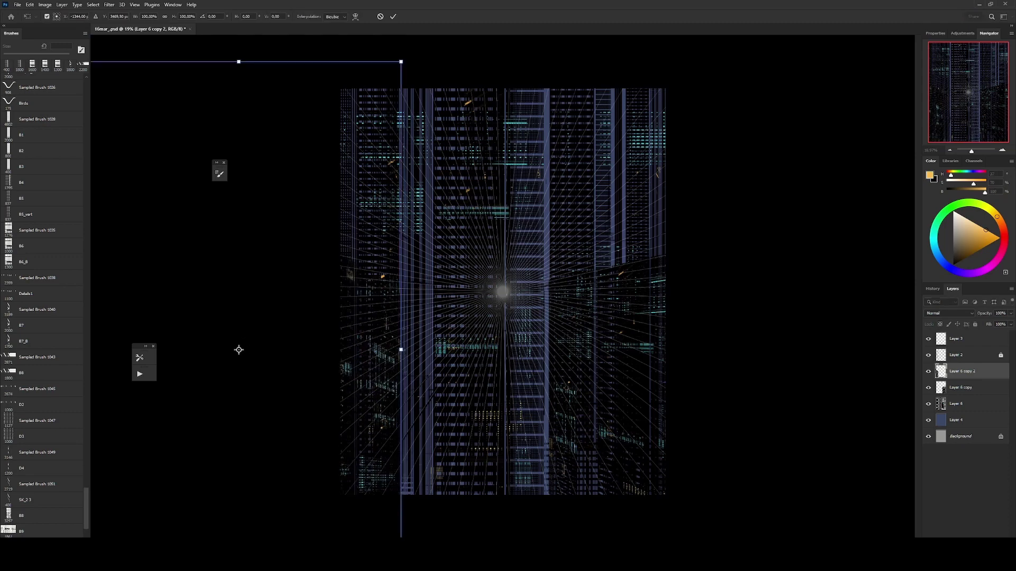
key(ctrl+t)
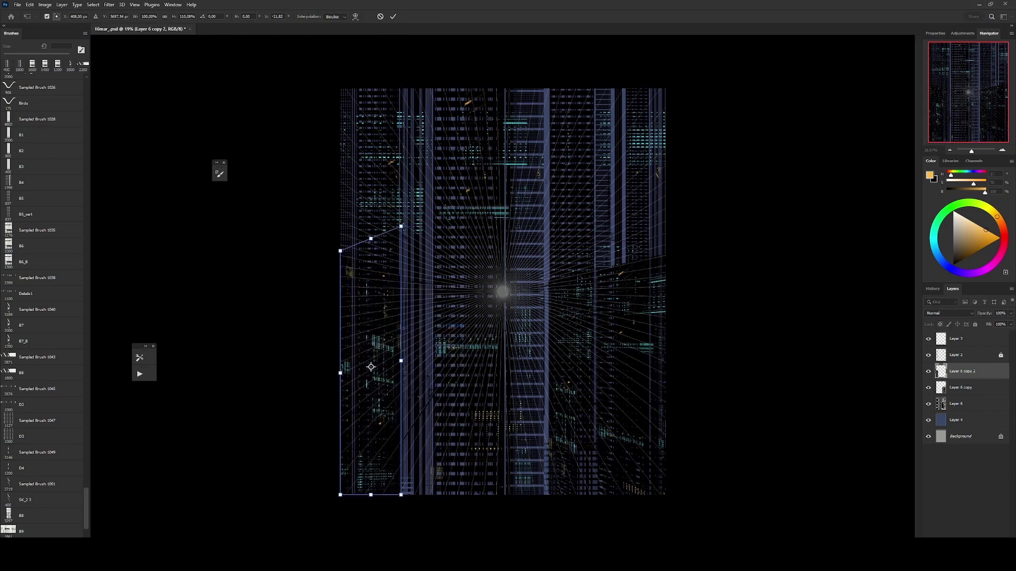
drag(401, 494, 401, 442)
key(Return)
- Reorder Layer 6 and rotate another copy by 90°
drag(956, 404, 944, 394)
key(ctrl+t)
drag(711, 529, 529, 534)
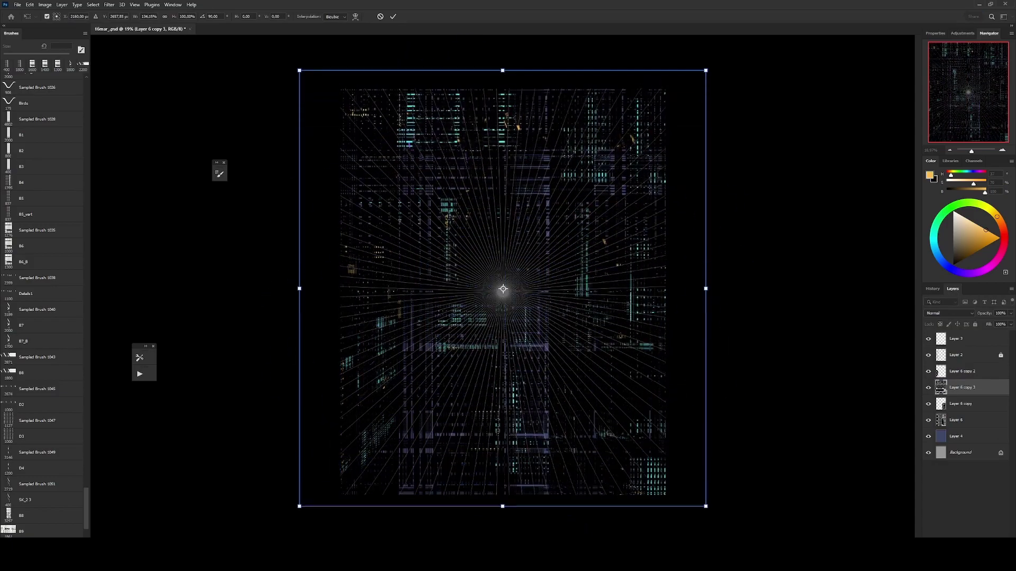
key(Return)
key(ctrl+t)
right_click(485, 290)
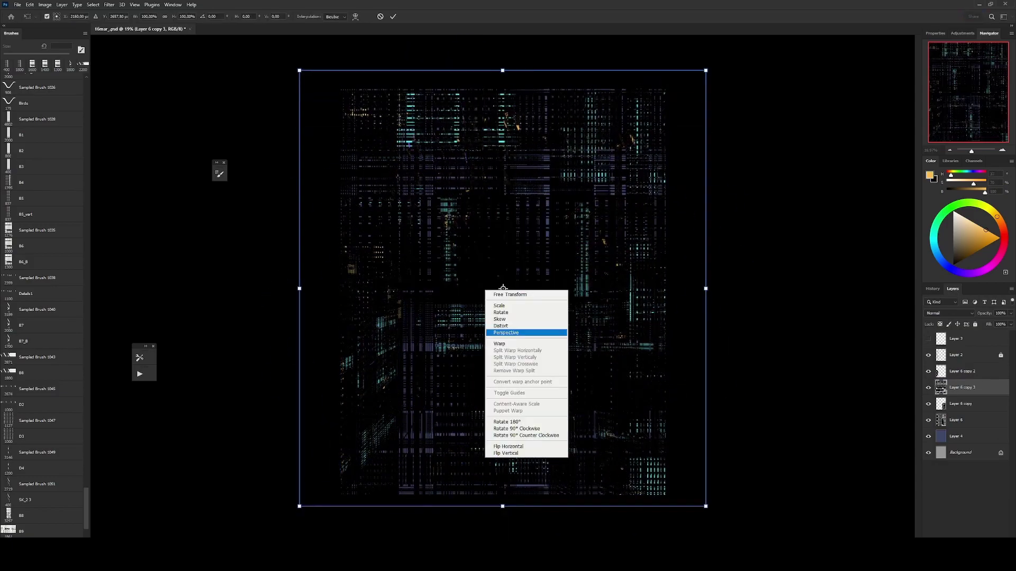
key(Escape)
key(Return)
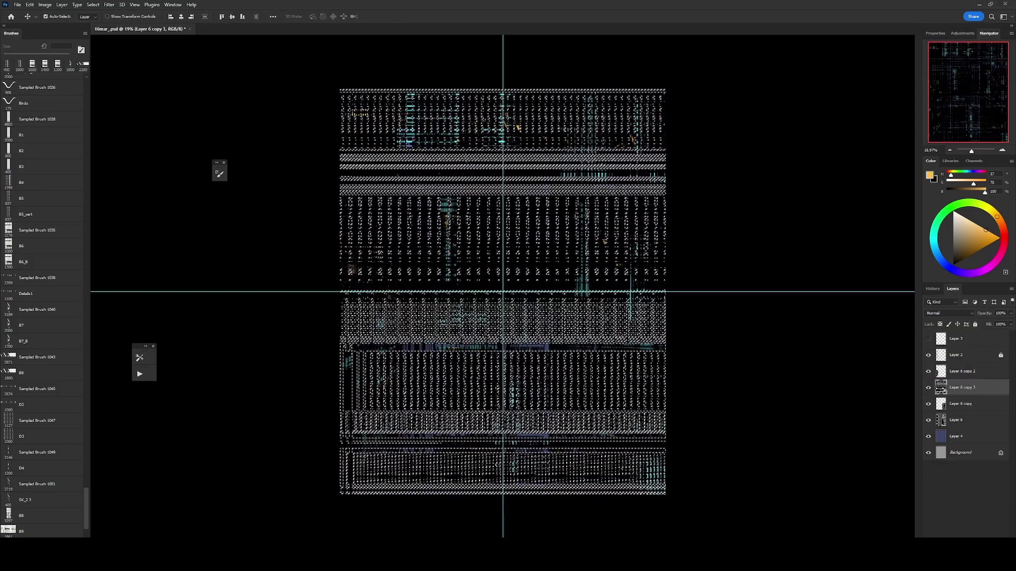
- Paint a soft cyan glow across the middle and purple tints over the bands at 2700 px
key(b)
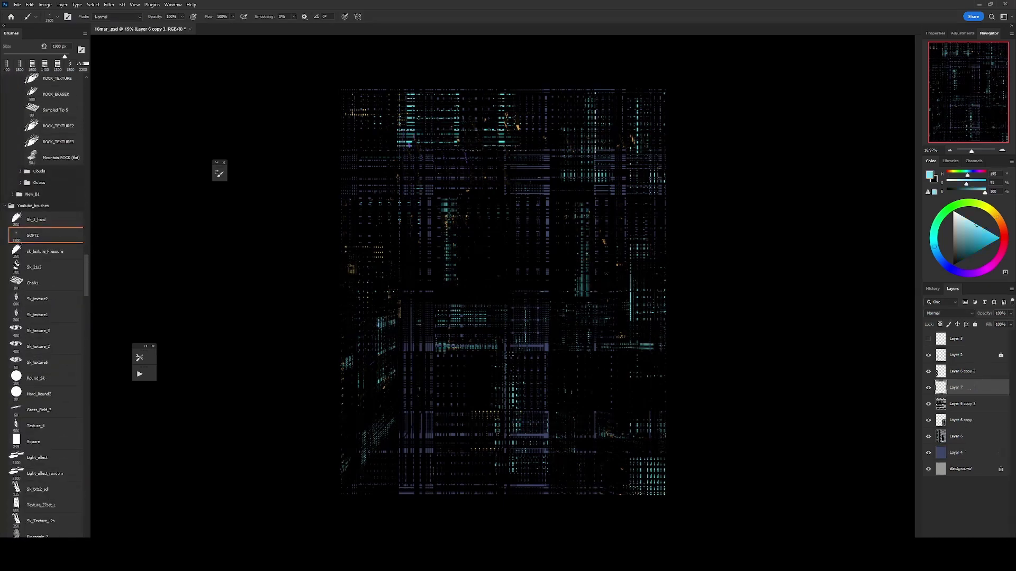
drag(402, 339, 661, 339)
key(bracketright)
key(bracketright)
key(bracketright)
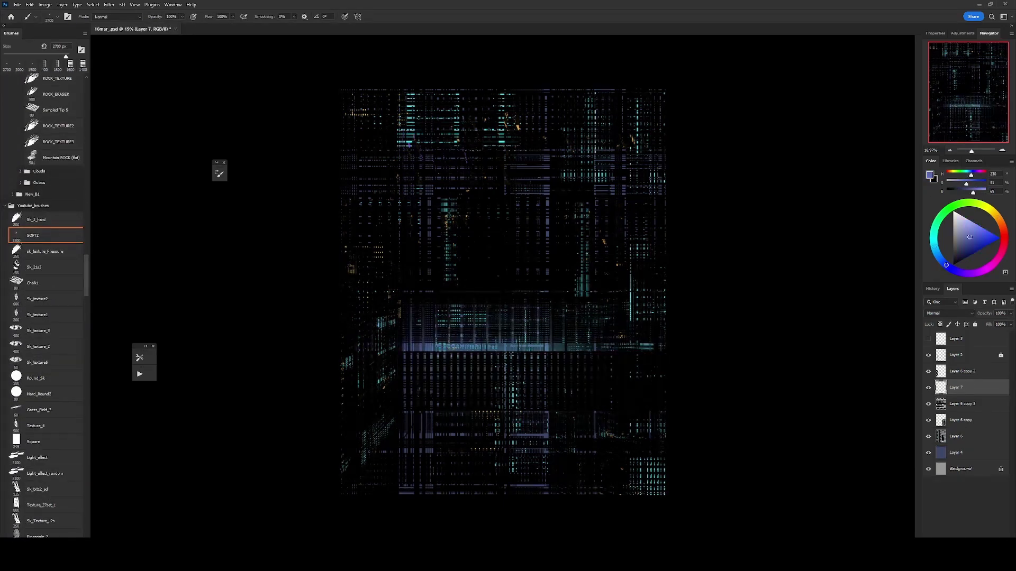
drag(661, 370, 344, 190)
- Draw a small rectangular selection, pick the SOFT2 brush and move Layer 8 up two levels
key(ctrl+z)
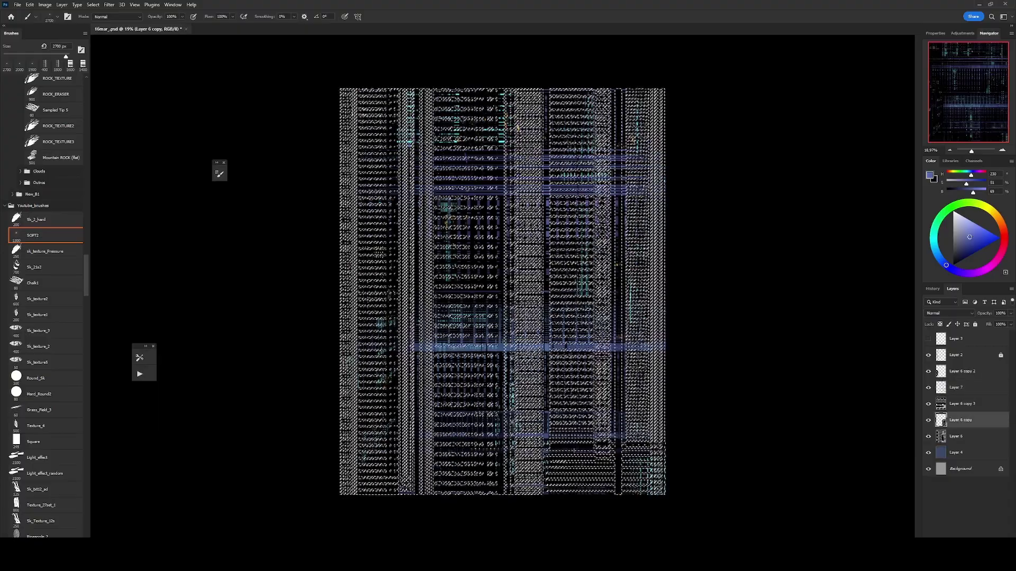
key(m)
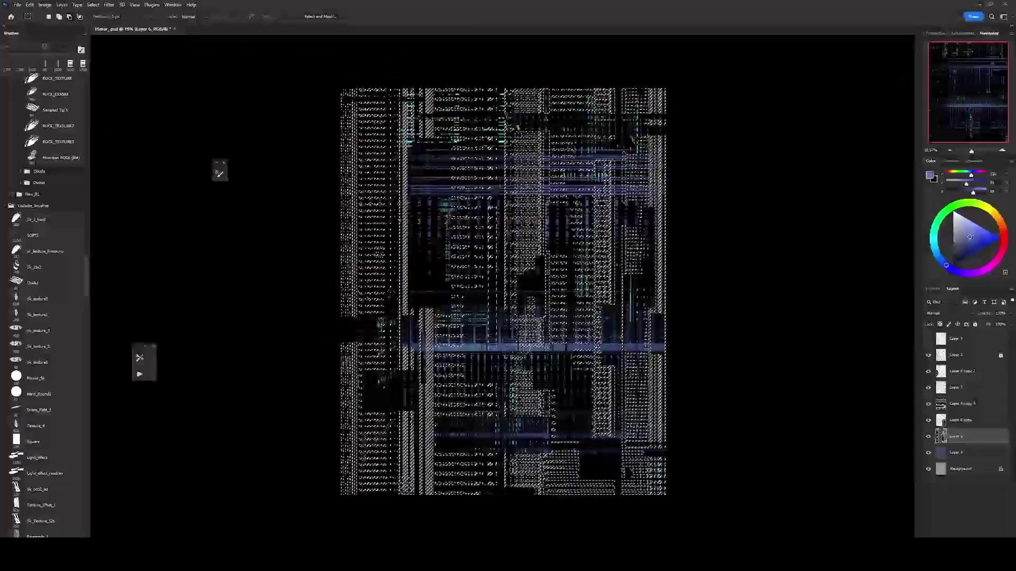
drag(379, 314, 394, 343)
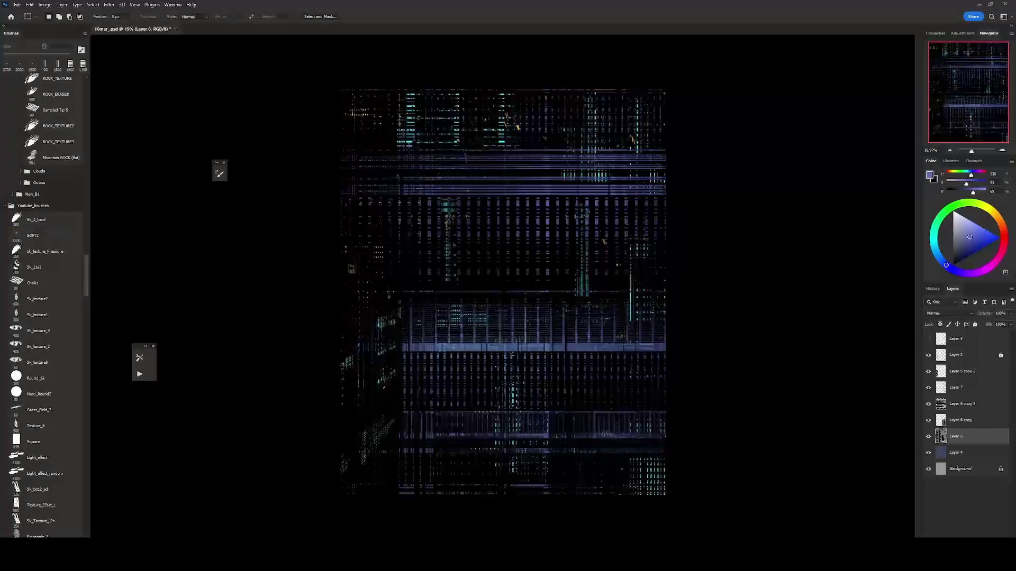
click(33, 235)
key(ctrl+bracketright)
key(ctrl+bracketright)
key(ctrl+bracketright)
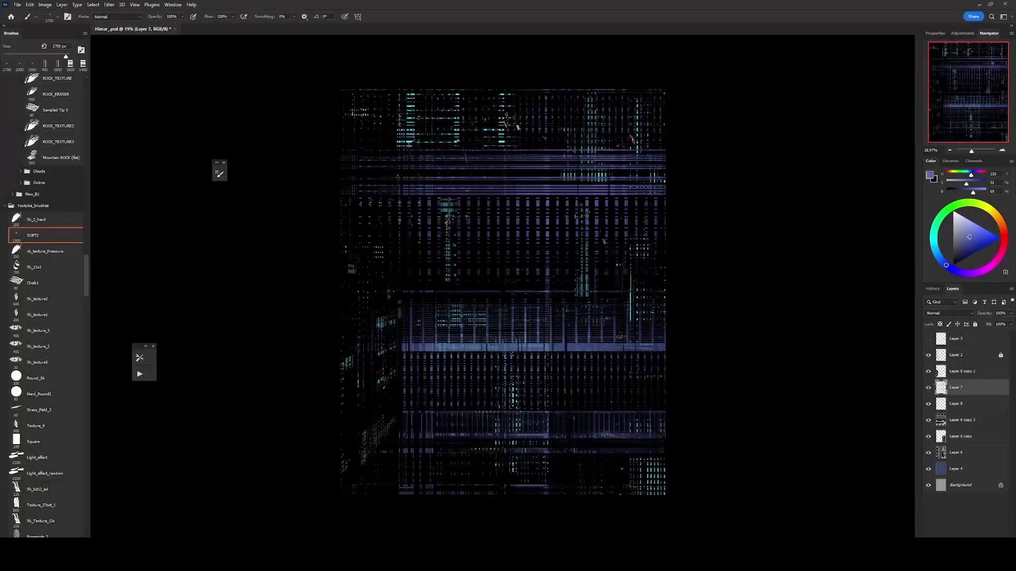
key(ctrl+bracketright)
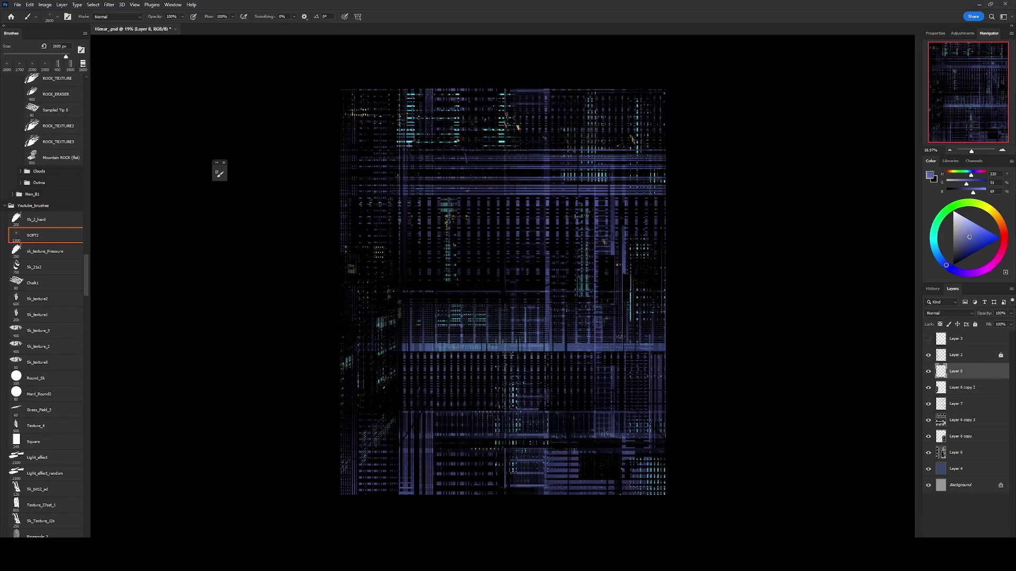
- Add new glow layers through Layer 11, setting one to Overlay blending
key(ctrl+shift+alt+n)
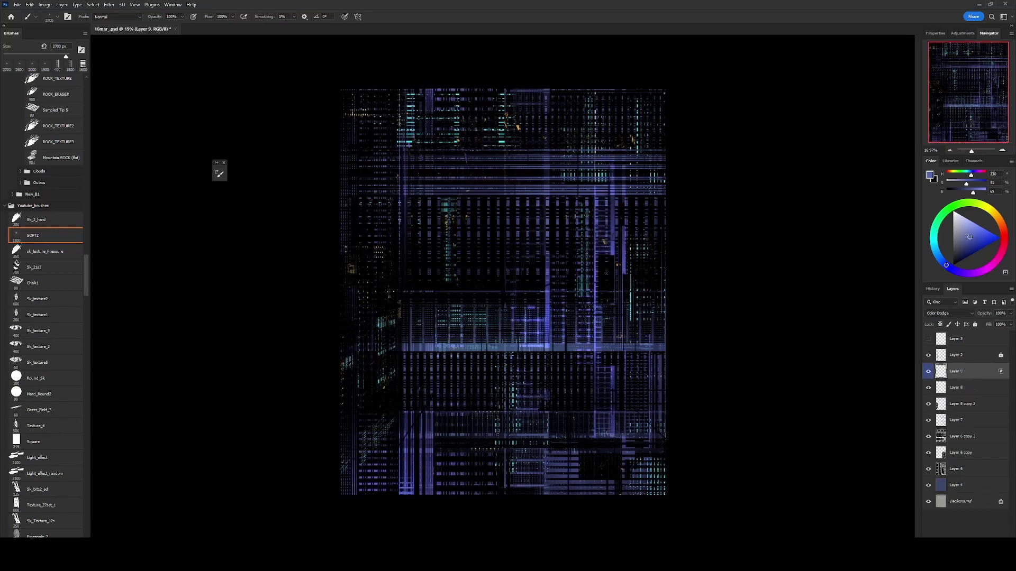
key(ctrl+shift+alt+n)
key(shift+alt+o)
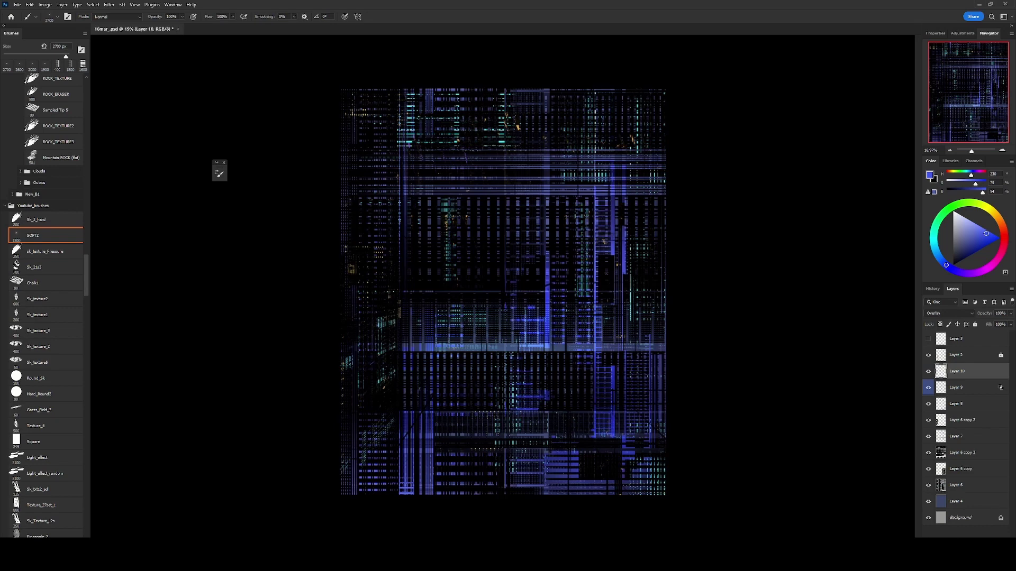
key(ctrl+shift+alt+n)
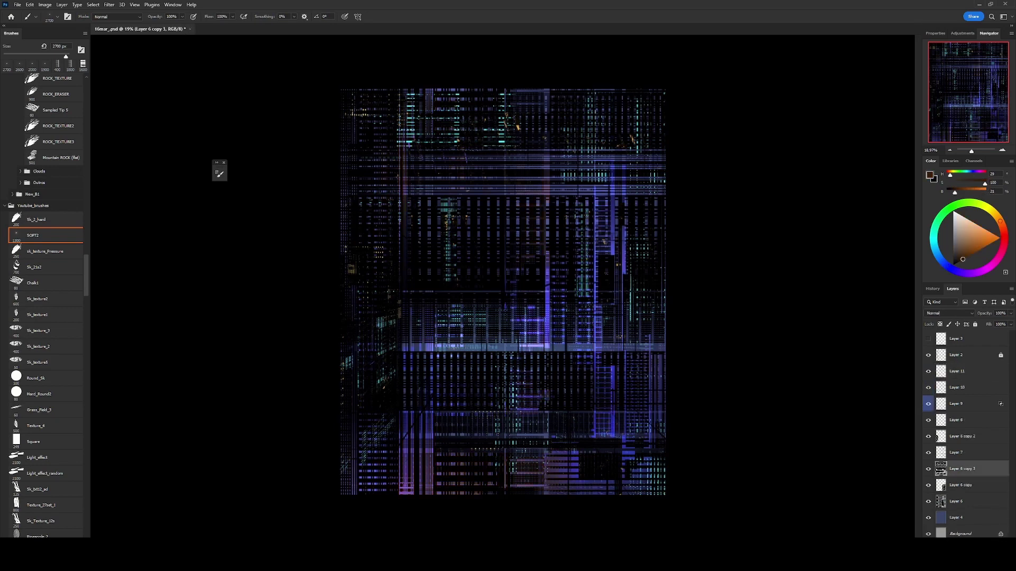
- Duplicate Layer 6 and distort the copy into a perspective street floor
click(942, 501)
drag(942, 501, 942, 371)
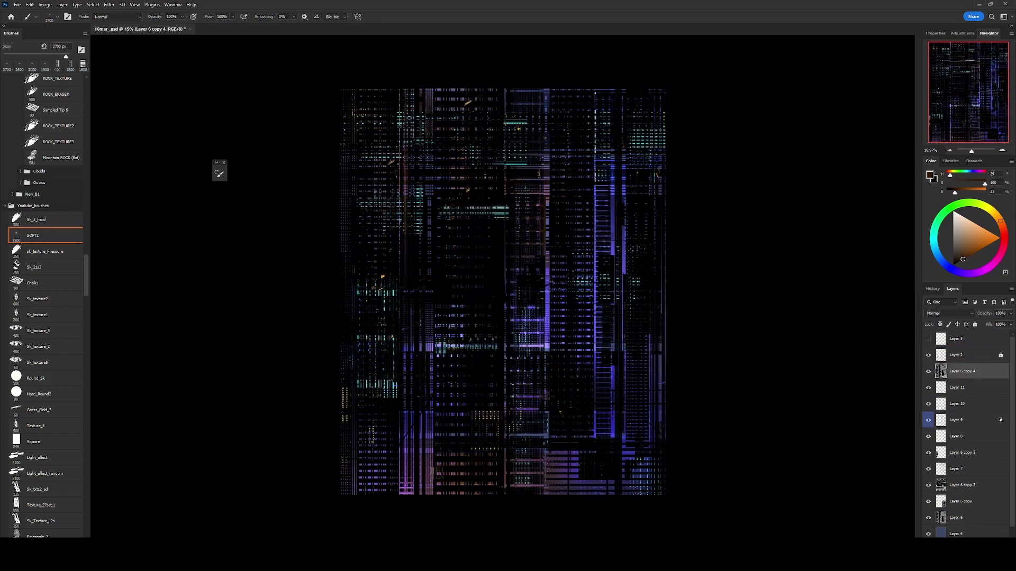
key(ctrl+t)
drag(500, 294, 557, 309)
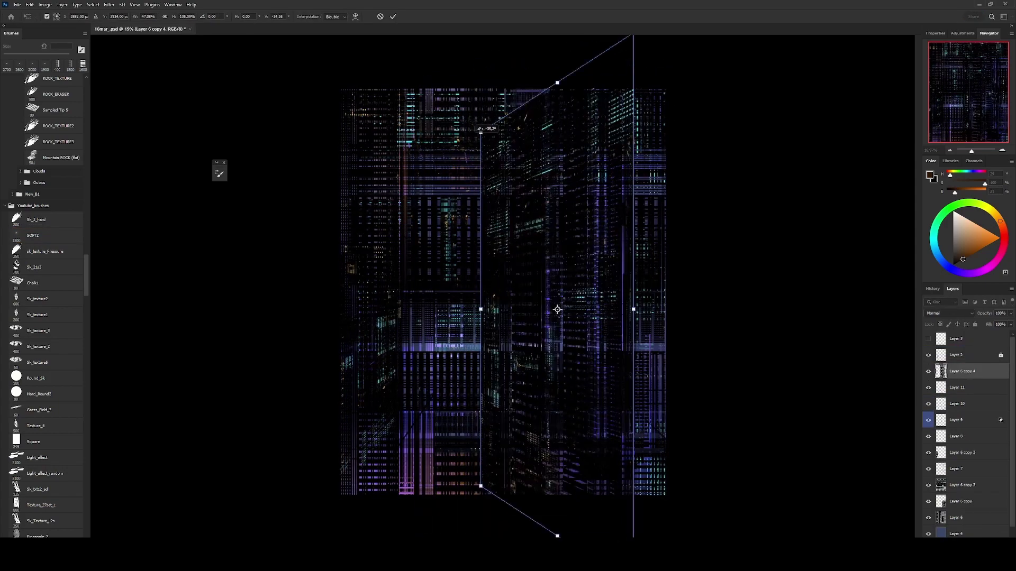
drag(557, 70, 545, 284)
right_click(545, 283)
click(561, 296)
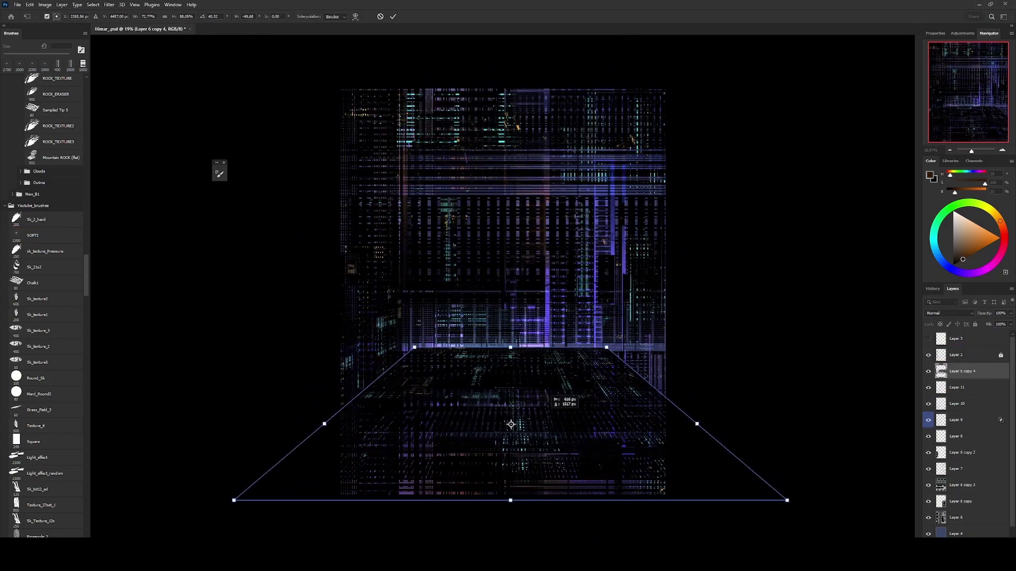
right_click(510, 396)
key(Escape)
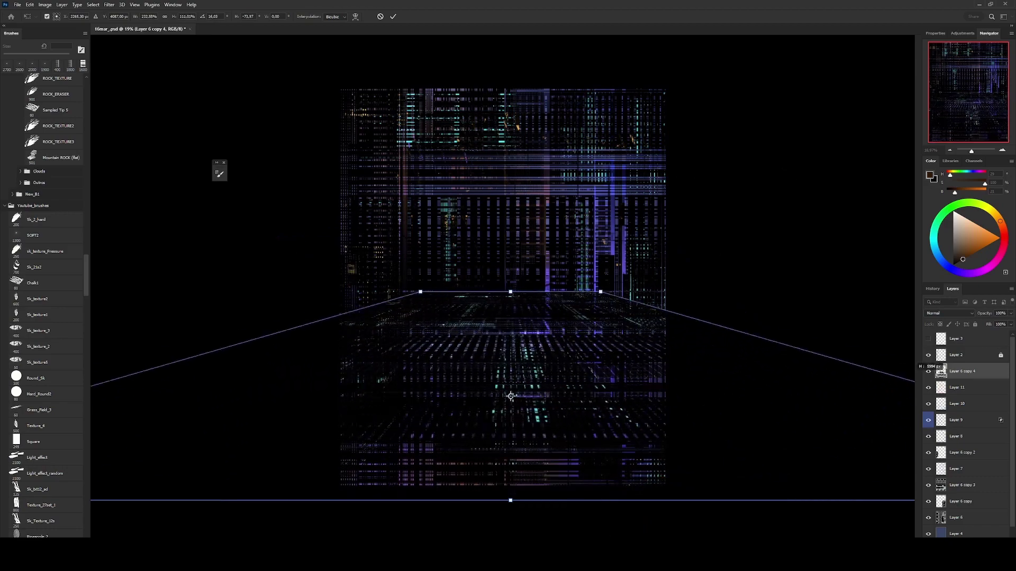
- Pick the SOFT2 brush, mask the floor layer and clear the selection
click(33, 234)
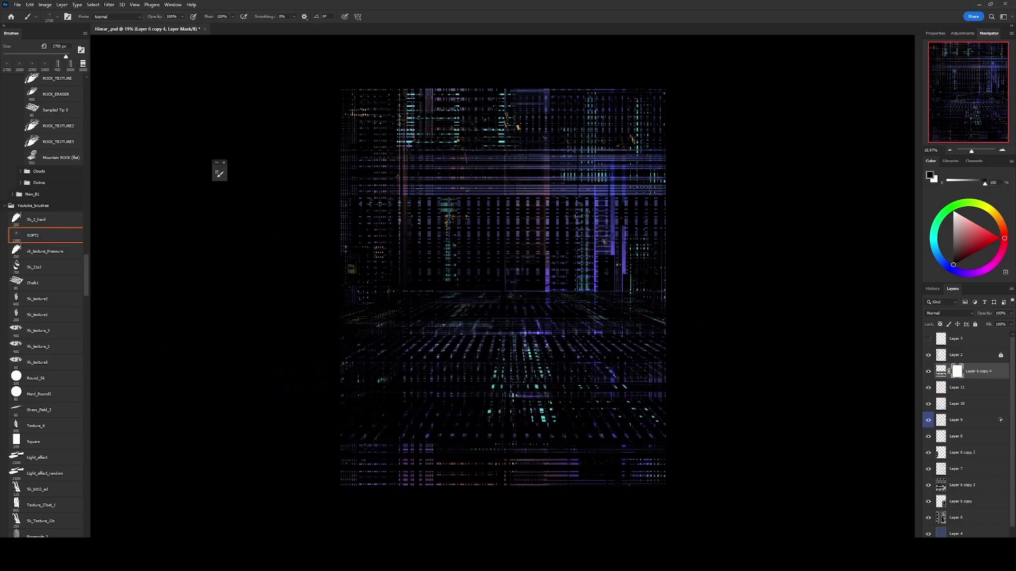
key(m)
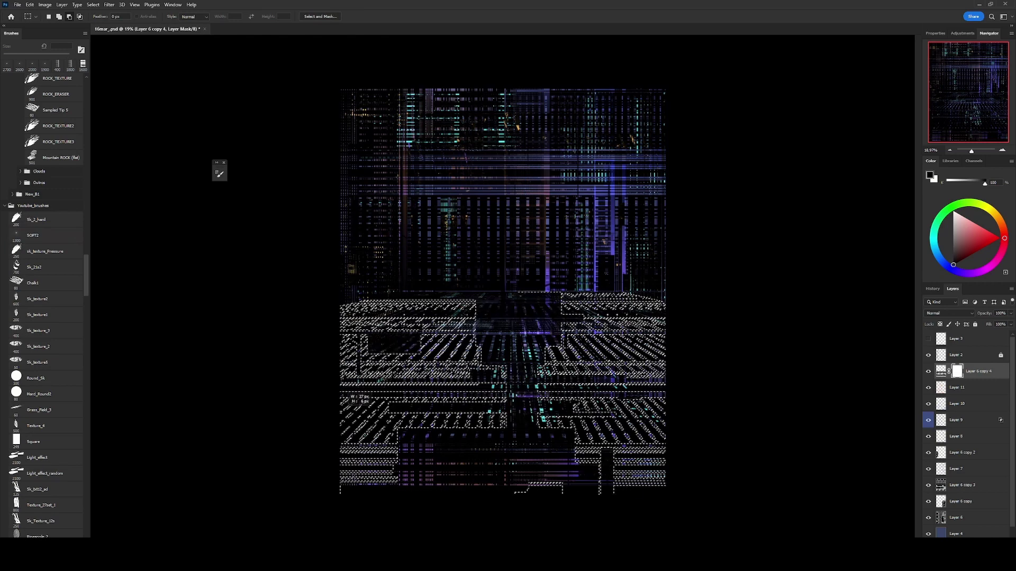
key(ctrl+d)
- Paint the mask with a smaller brush to reveal city detail at the horizon
key(b)
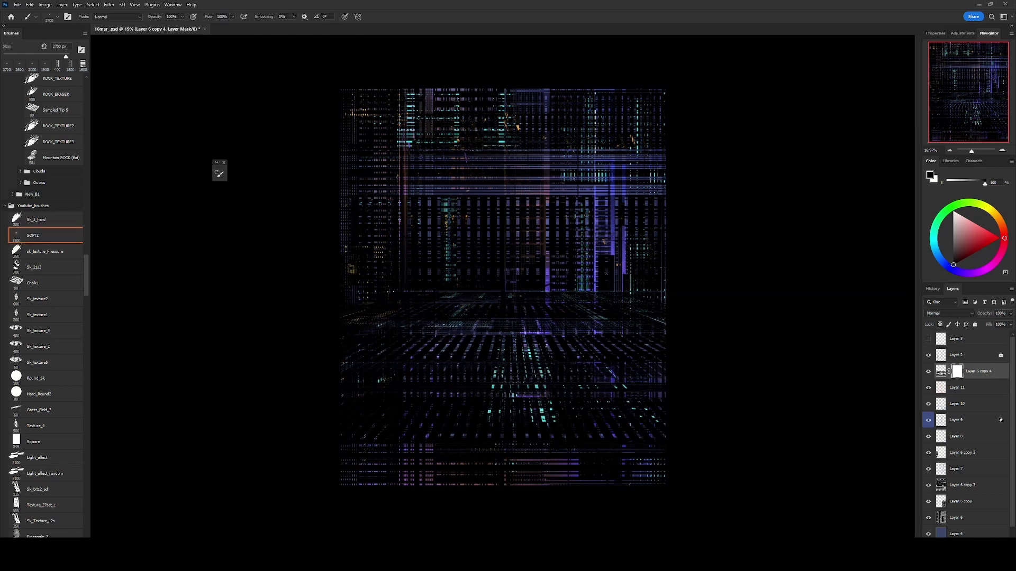
key(bracketleft)
key(bracketleft)
drag(439, 338, 576, 346)
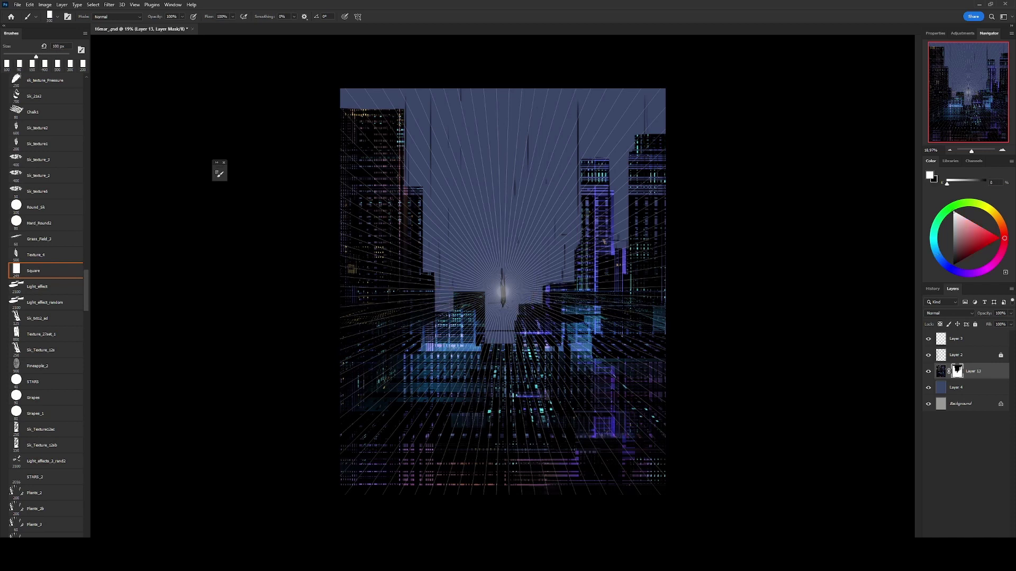
- Hide the radial perspective guides and flip a copy of Layer 13 horizontally
click(928, 339)
click(941, 371)
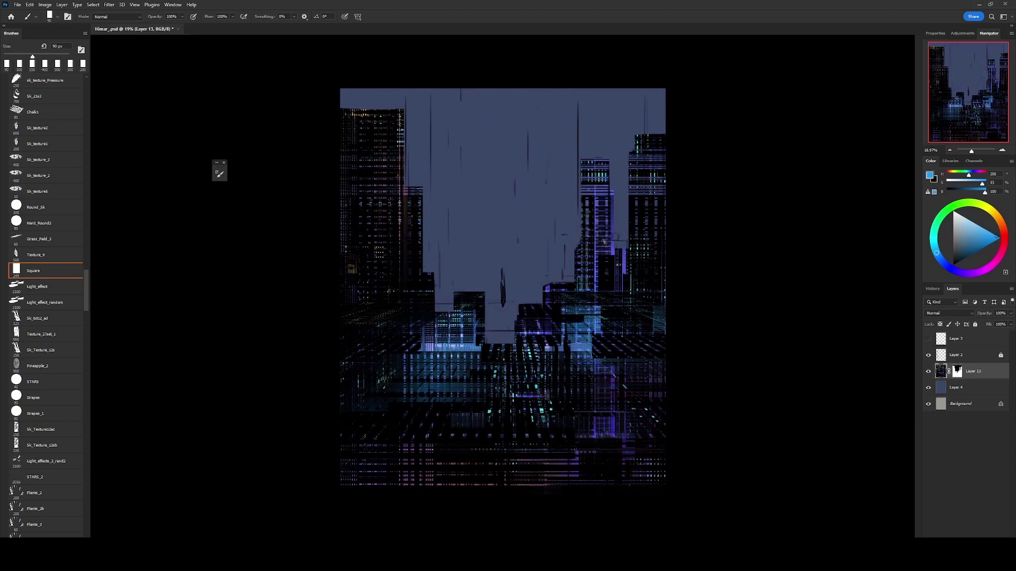
key(ctrl+t)
right_click(584, 325)
key(Escape)
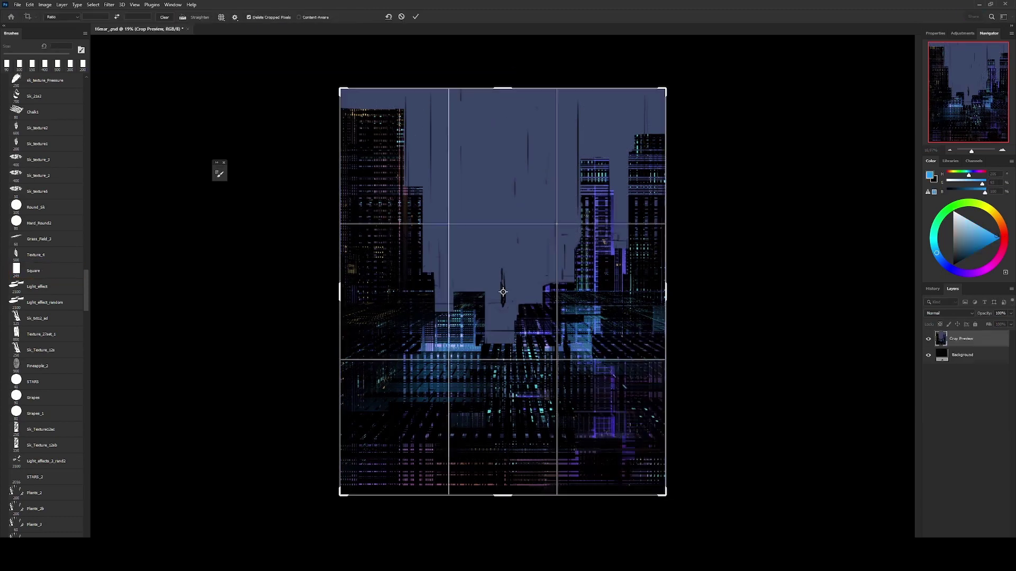
right_click(530, 316)
click(553, 471)
key(Return)
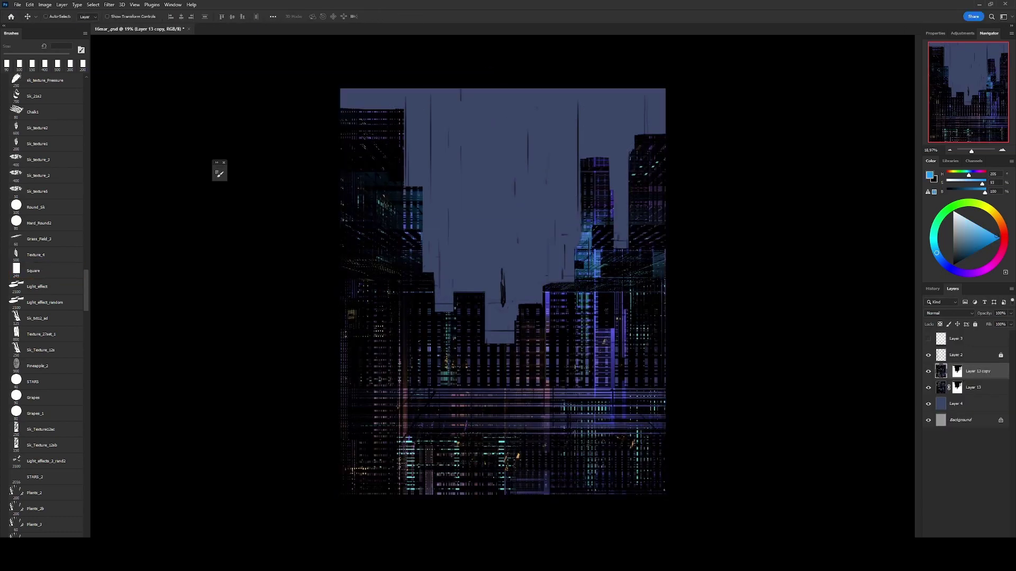
- Fill the Layer 4 sky with a dark blue gradient
click(955, 403)
key(b)
scroll(44, 291, up, 5)
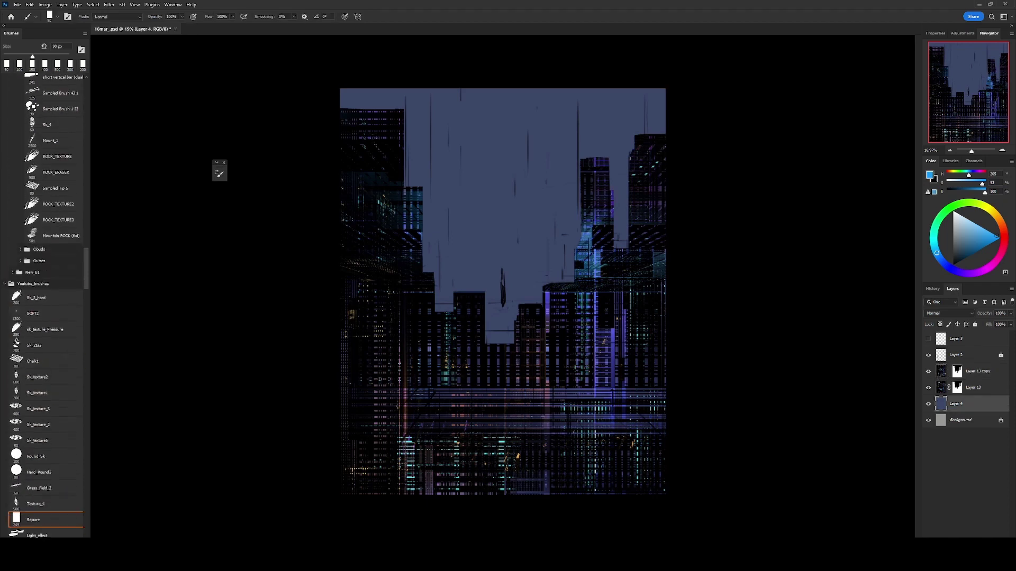
key(g)
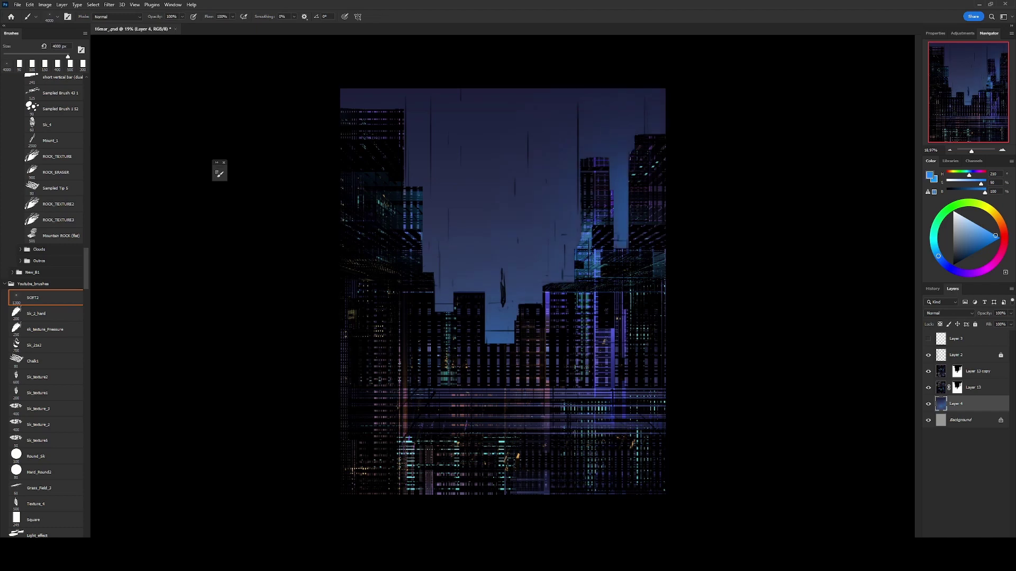
- Duplicate Layer 13 copy into Layer 13 copy 2
click(978, 372)
key(ctrl+j)
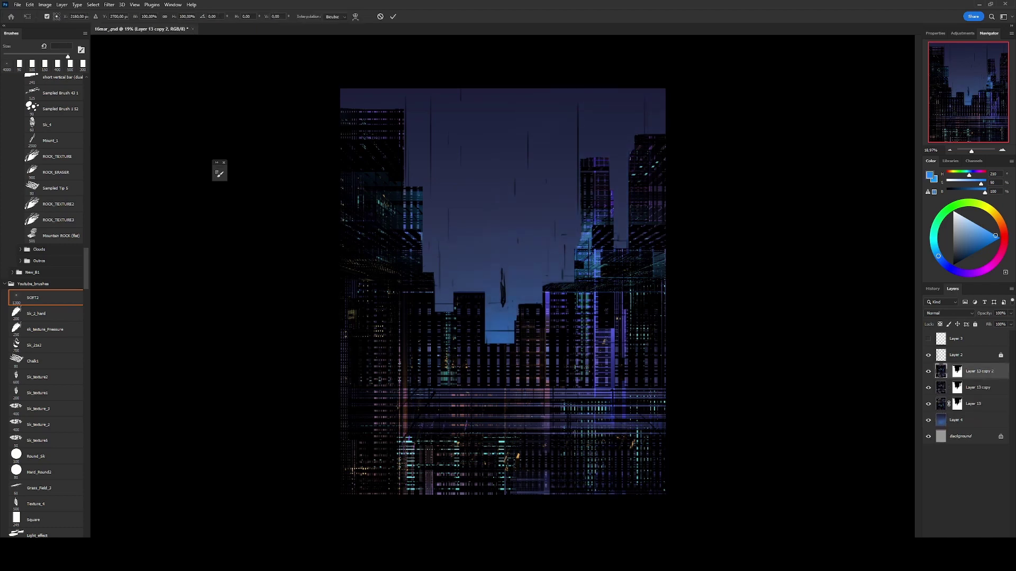
key(ctrl+t)
key(Return)
- Select the left, right-edge and middle tower columns with lasso and rectangle selections
key(l)
click(369, 136)
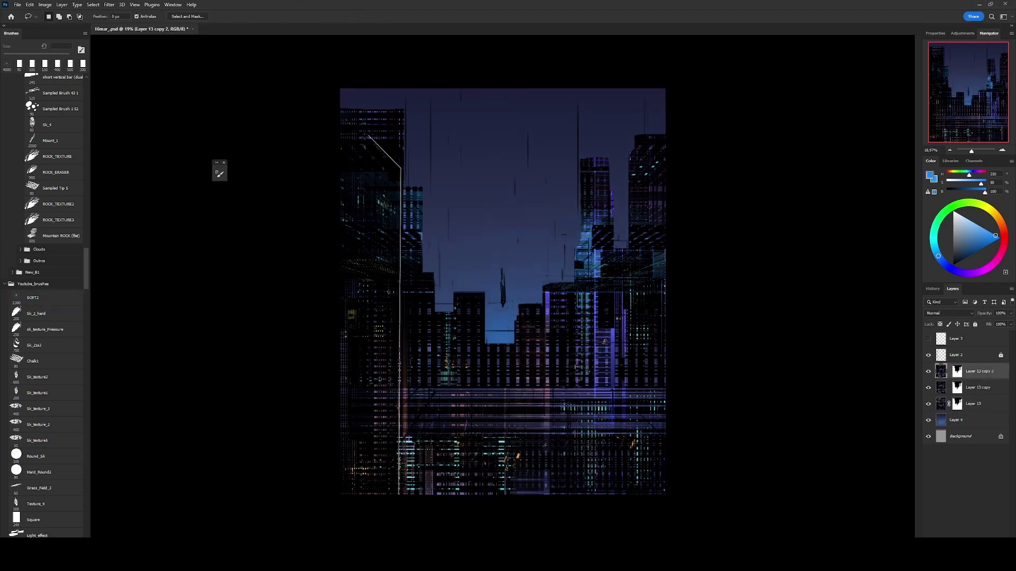
double_click(369, 495)
key(m)
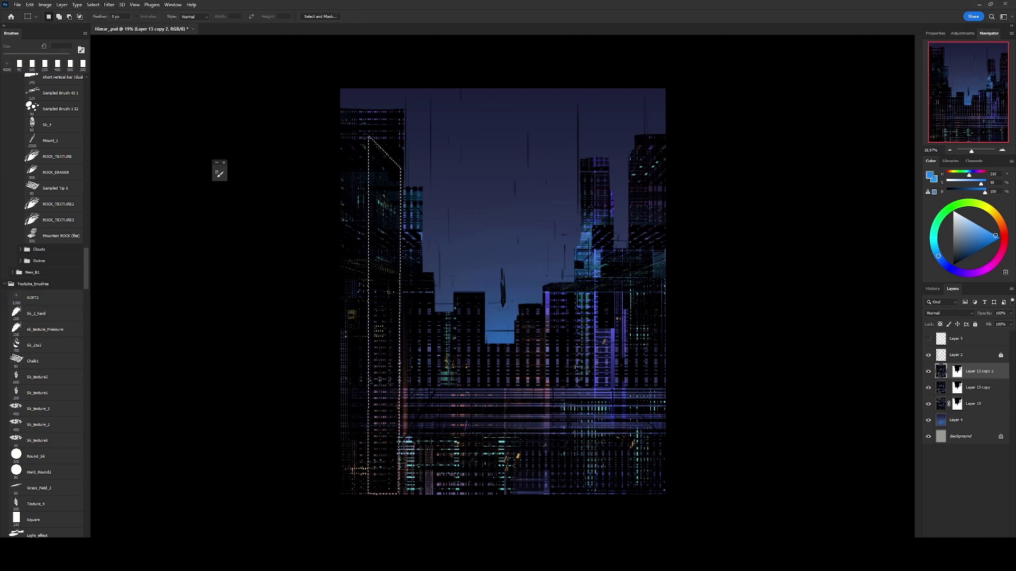
mouse_move(546, 292)
mouse_down()
mouse_move(600, 493)
mouse_move(693, 153)
mouse_up()
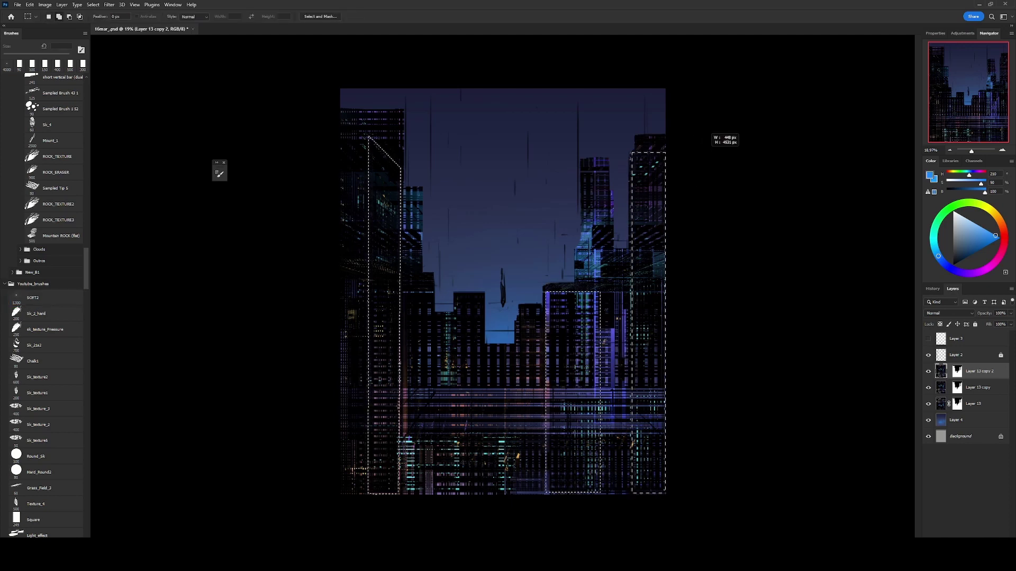
drag(587, 159, 608, 284)
drag(461, 303, 480, 482)
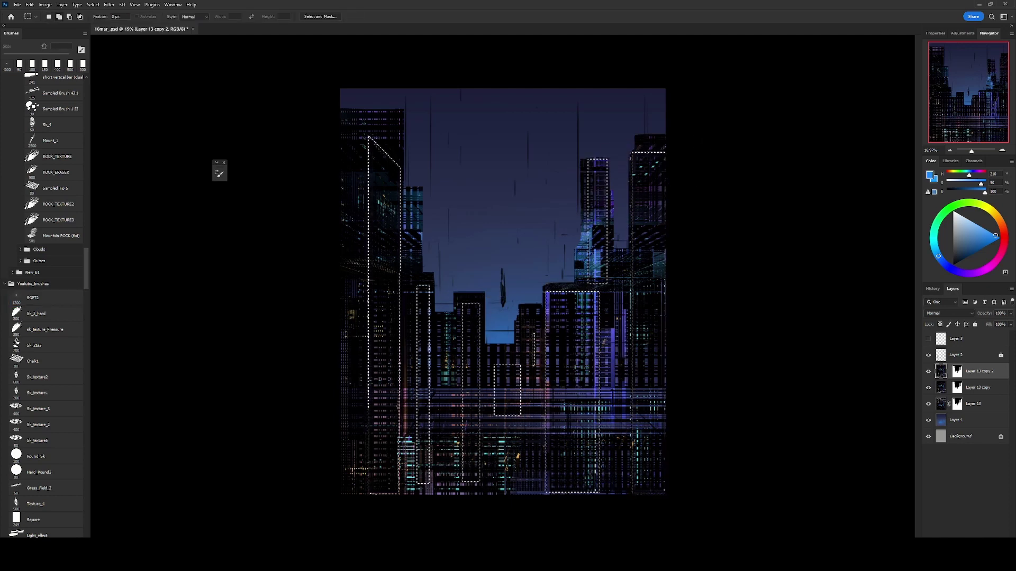
drag(417, 286, 429, 484)
drag(494, 364, 520, 415)
- Flip the selected buildings horizontally and clear the selection
key(b)
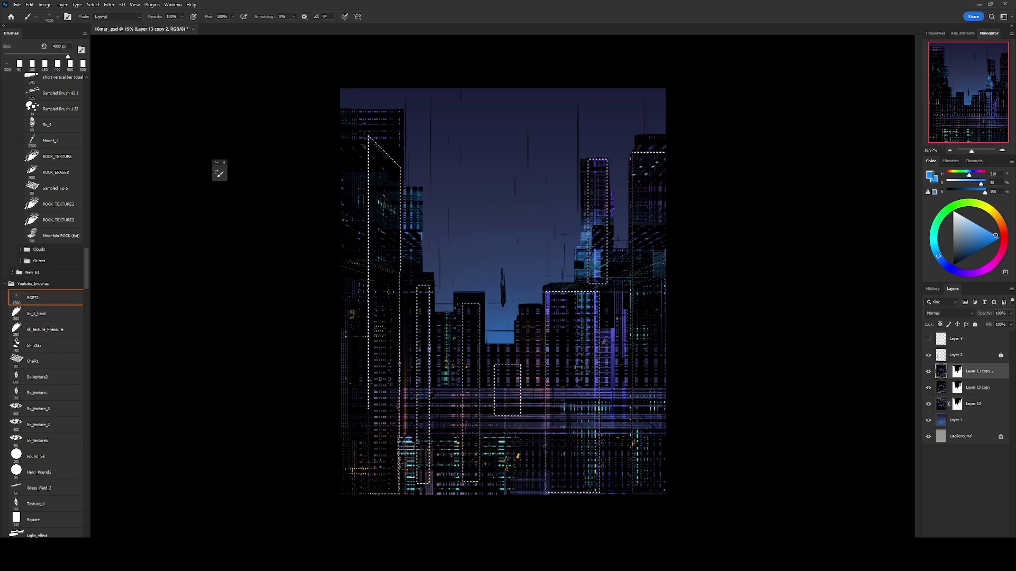
key(ctrl+t)
right_click(549, 328)
click(569, 490)
key(Return)
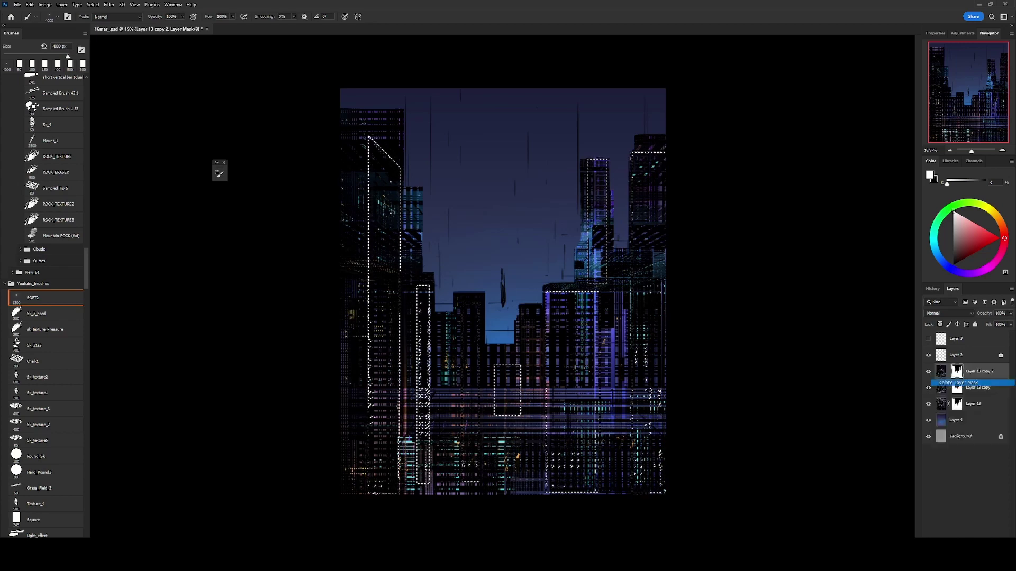
key(ctrl+d)
- Rotate and enlarge the mirrored Layer 13 copy 2 over the city
click(941, 371)
key(ctrl+t)
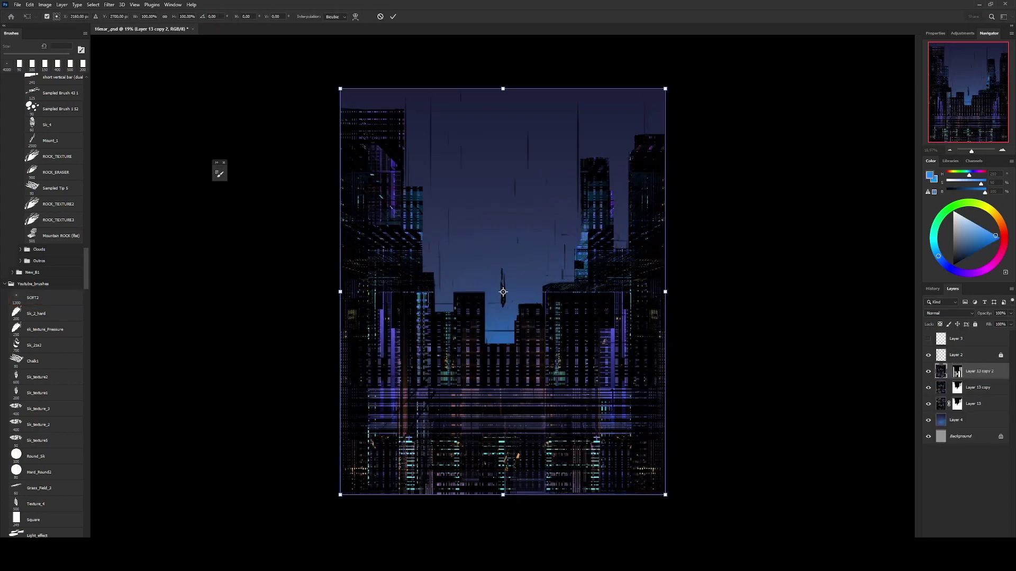
drag(502, 494, 502, 531)
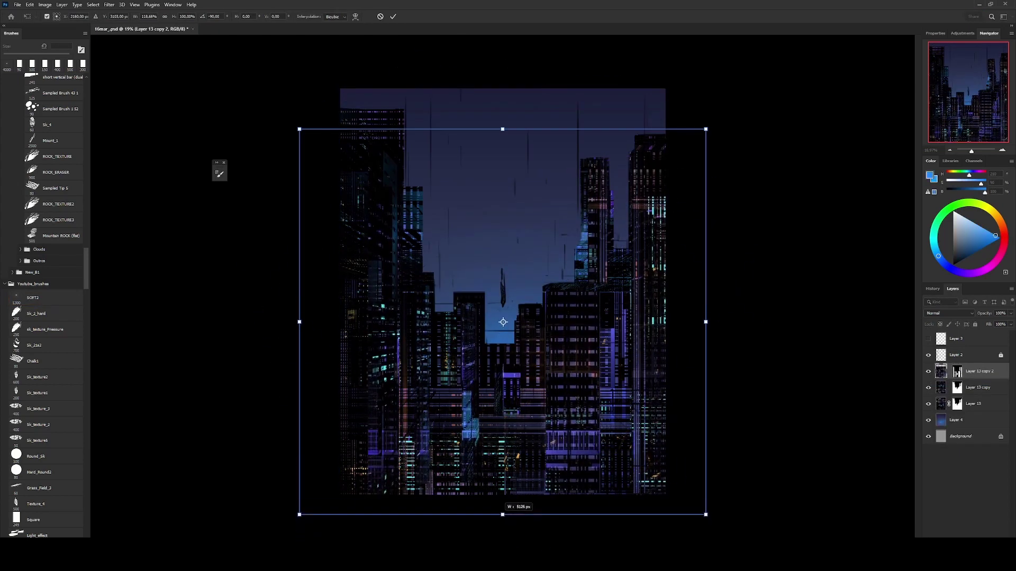
key(Return)
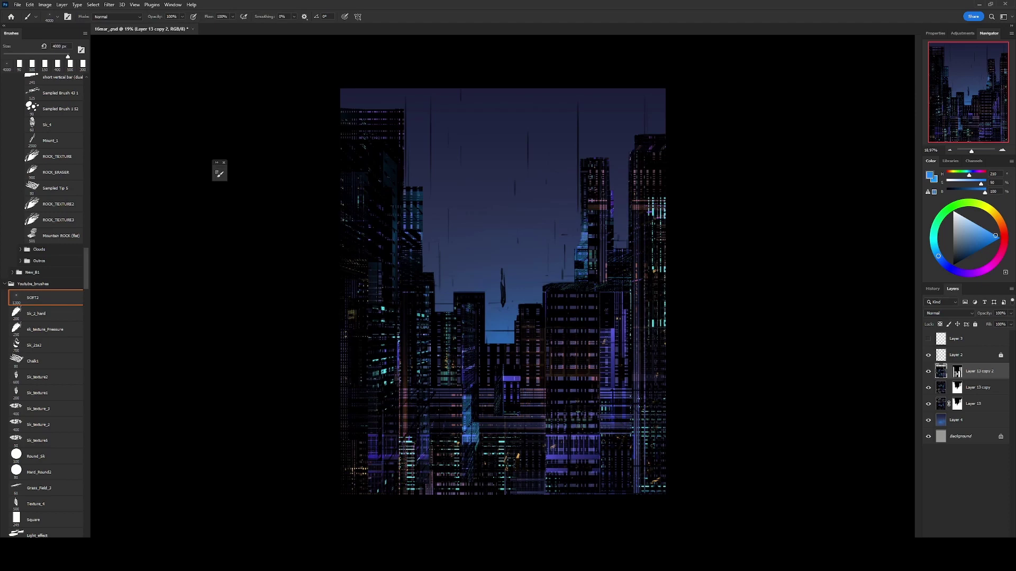
- Paint sampled dark blue sky over the central building tops on a new layer, then undo the haze
alt+click(524, 290)
key(ctrl+shift+alt+n)
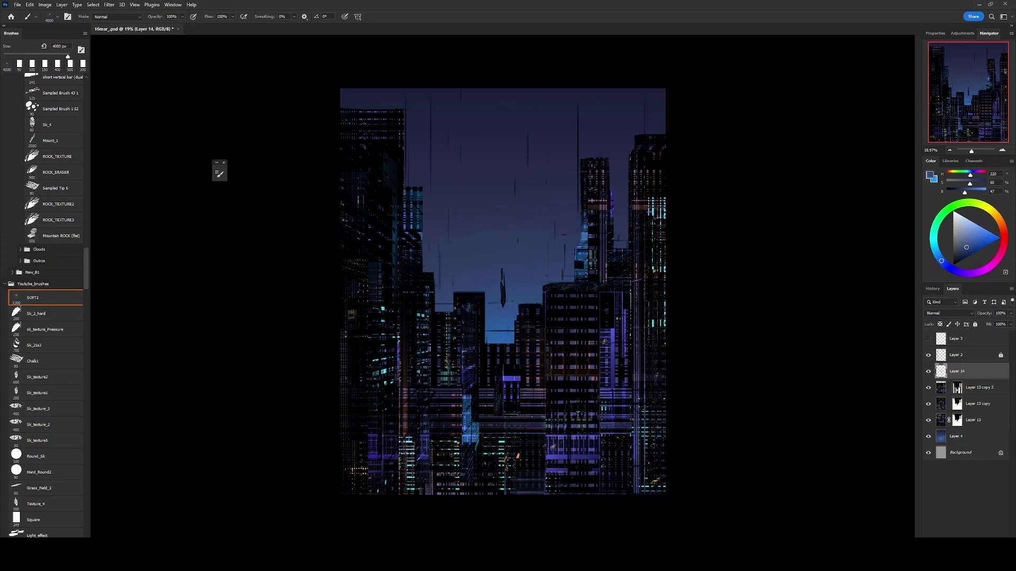
drag(492, 349, 529, 339)
drag(460, 318, 476, 328)
key(bracketright)
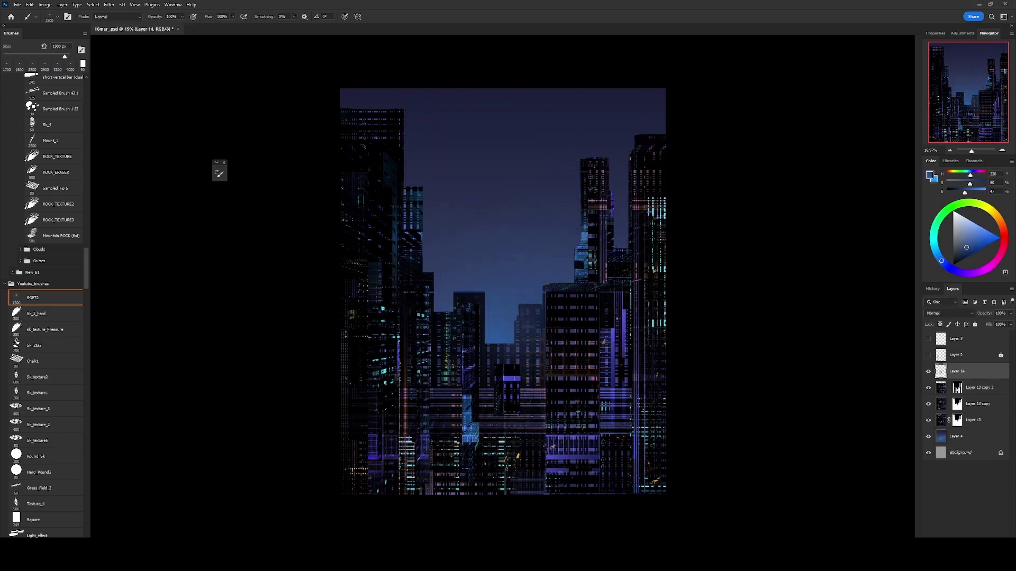
key(bracketright)
key(bracketright)
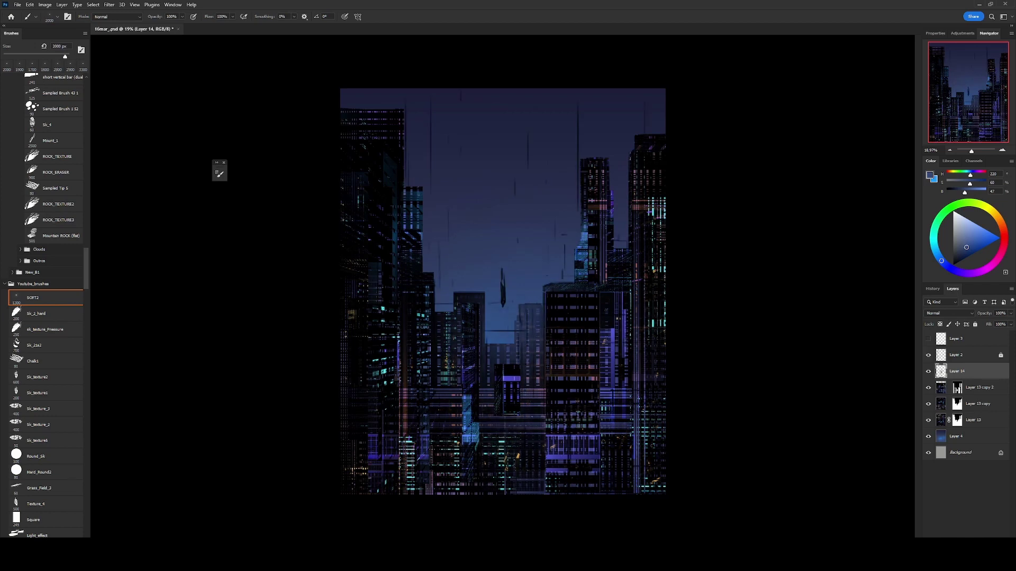
key(ctrl+minus)
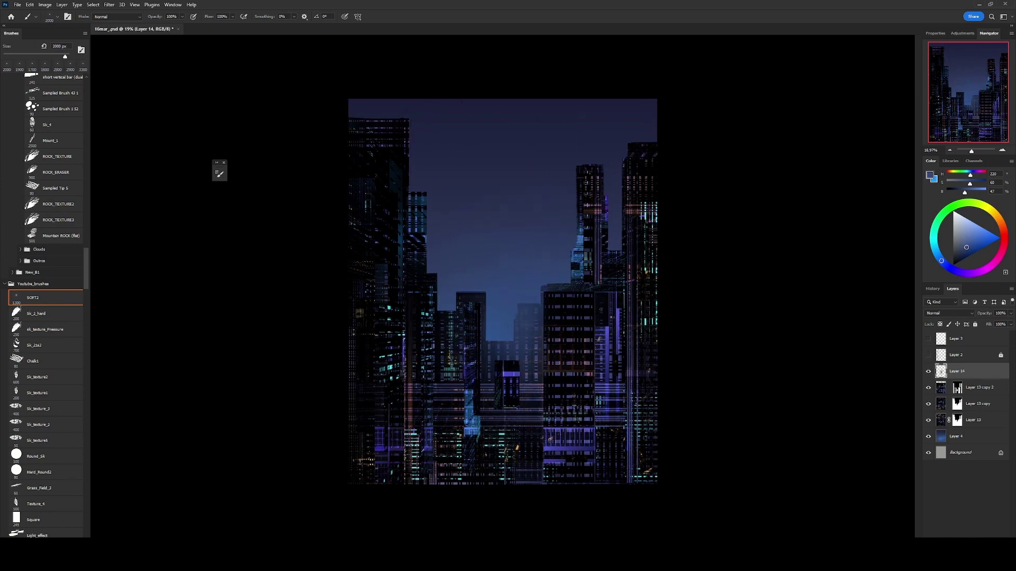
key(ctrl+z)
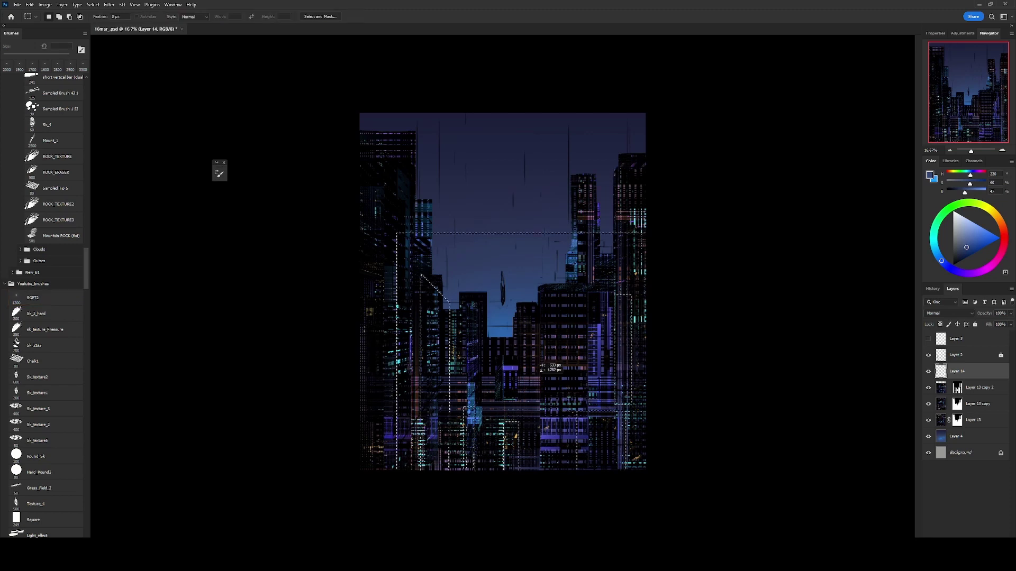
- Save, then reveal a rectangular bottom-right area in Layer 13 copy 2's mask
key(ctrl+s)
key(m)
key(alt+bracketleft)
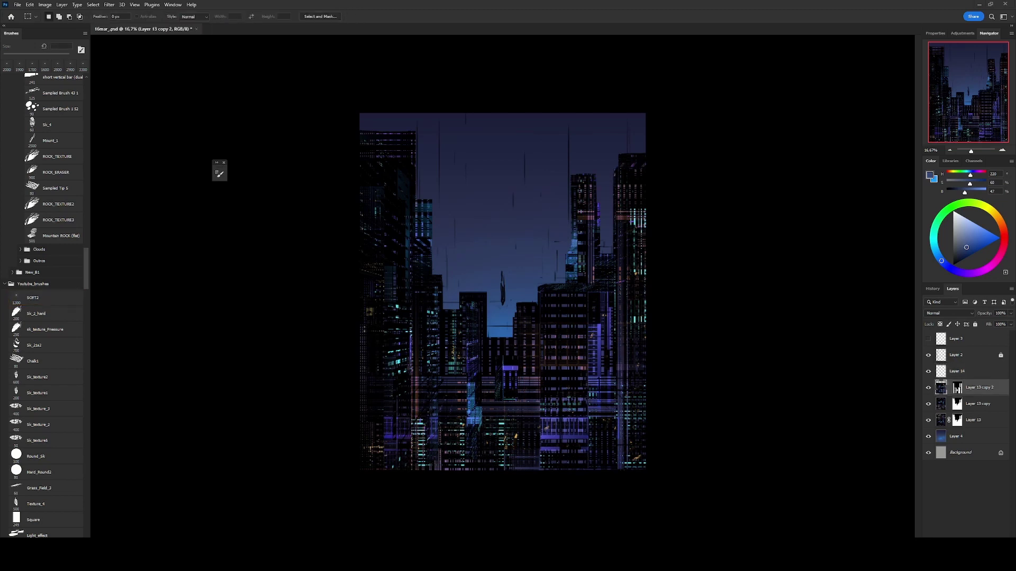
click(956, 388)
key(Delete)
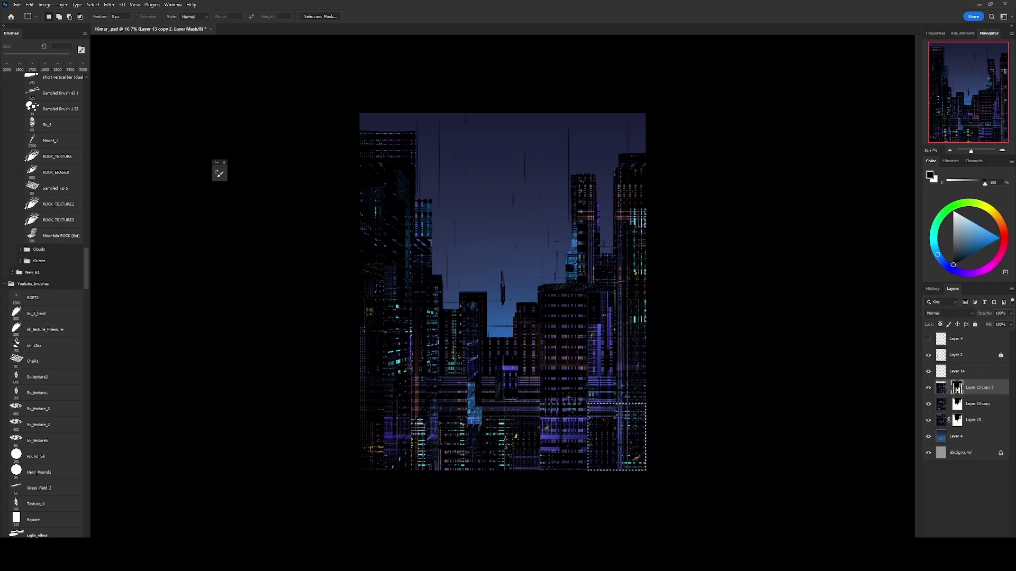
key(ctrl+d)
- Distort the selection in perspective into a trapezoid that widens toward the bottom
right_click(561, 279)
click(574, 334)
right_click(567, 267)
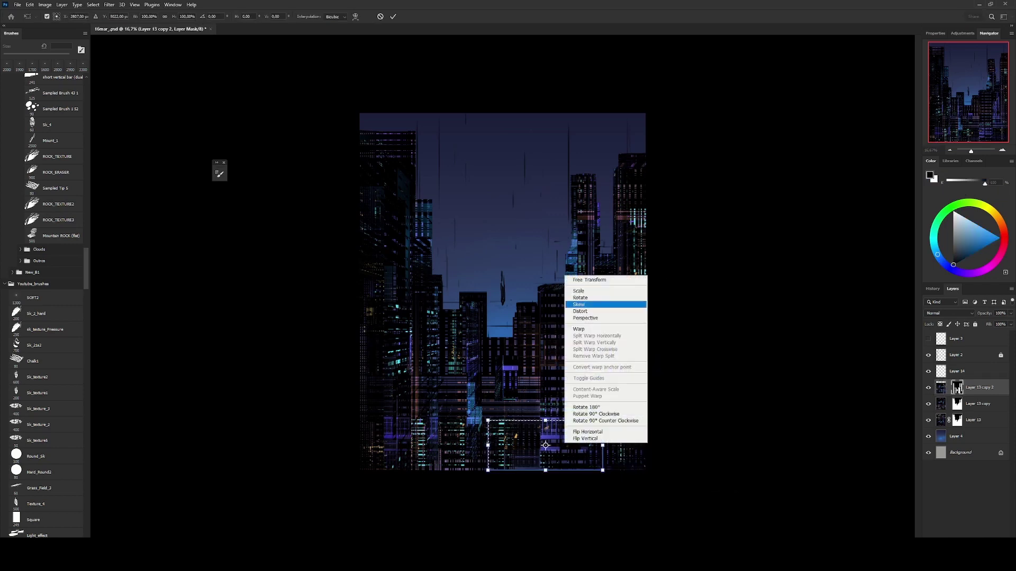
click(574, 302)
mouse_move(605, 471)
mouse_down()
mouse_move(691, 471)
mouse_move(664, 470)
mouse_up()
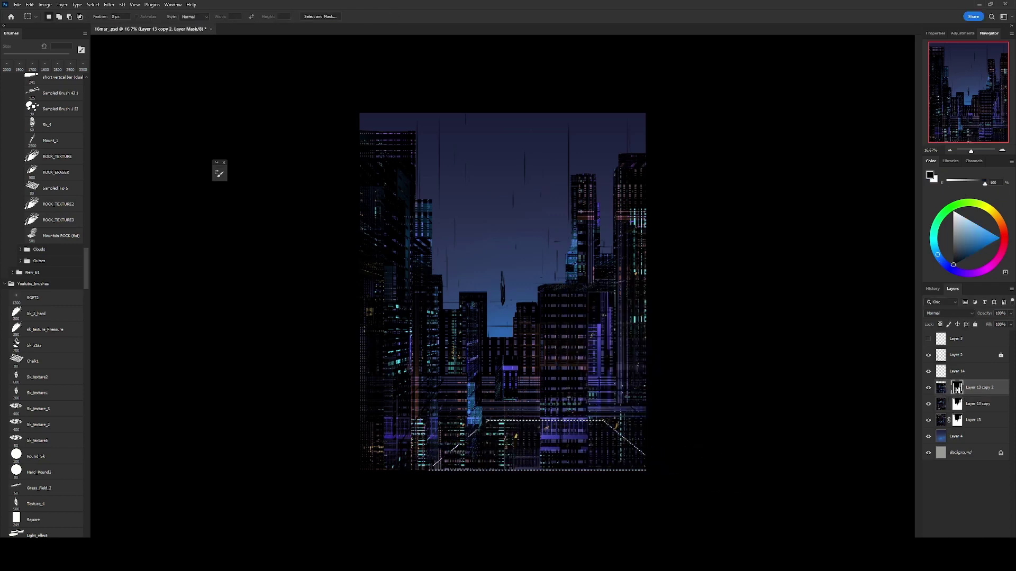
key(Return)
key(ctrl+d)
- Duplicate as Layer 13 copy 3, fill the trapezoid white in its mask, and rotate it -90°
key(x)
key(ctrl+j)
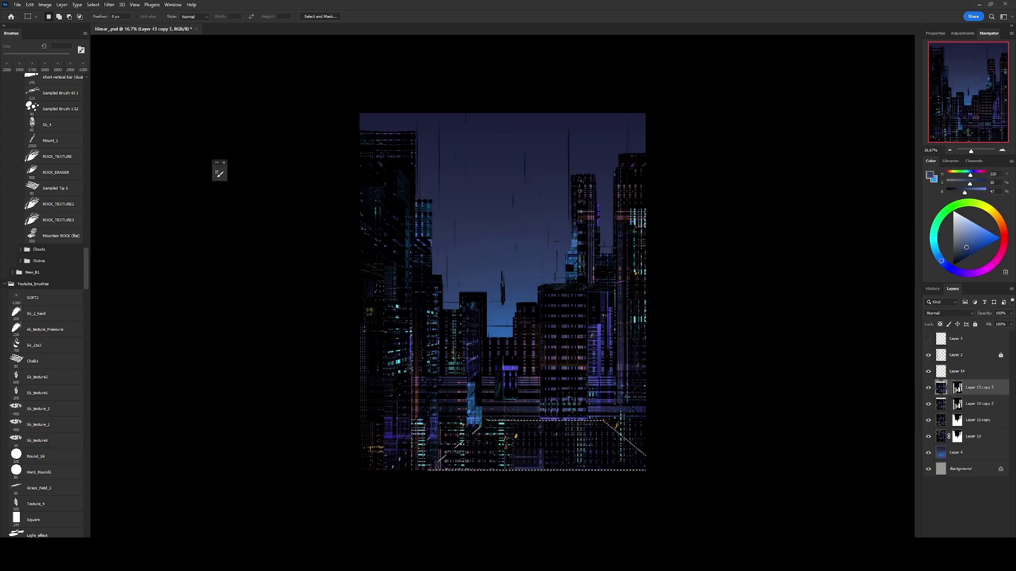
key(alt+BackSpace)
key(ctrl+d)
key(ctrl+2)
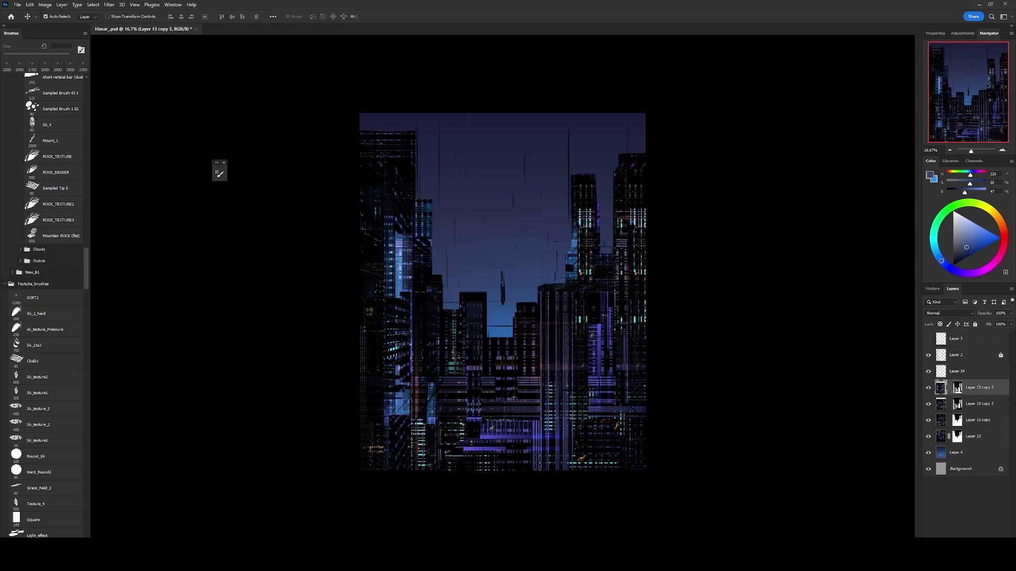
key(ctrl+t)
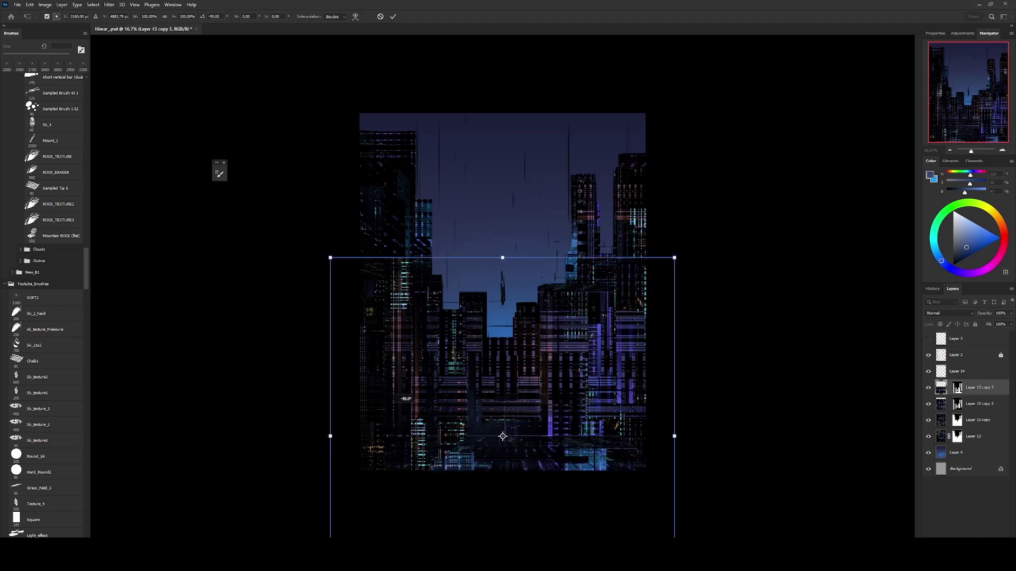
key(Return)
key(ctrl+backslash)
key(b)
- Lower the copy's top edge against the radial perspective guide, then bring up Hue/Saturation
click(928, 339)
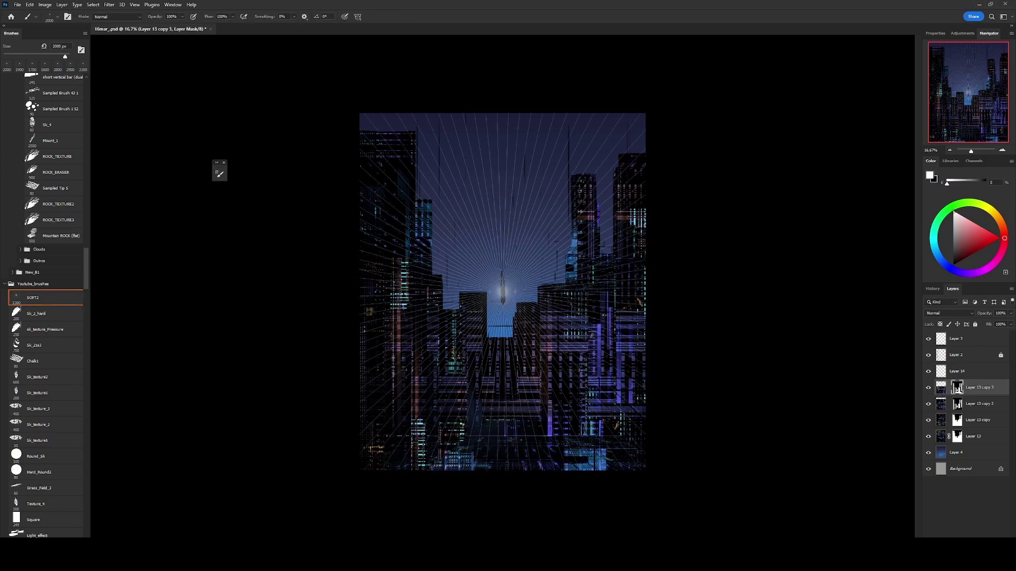
key(ctrl+t)
mouse_move(515, 91)
mouse_down()
mouse_move(515, 161)
mouse_move(514, 113)
mouse_up()
click(928, 338)
key(Return)
key(ctrl+2)
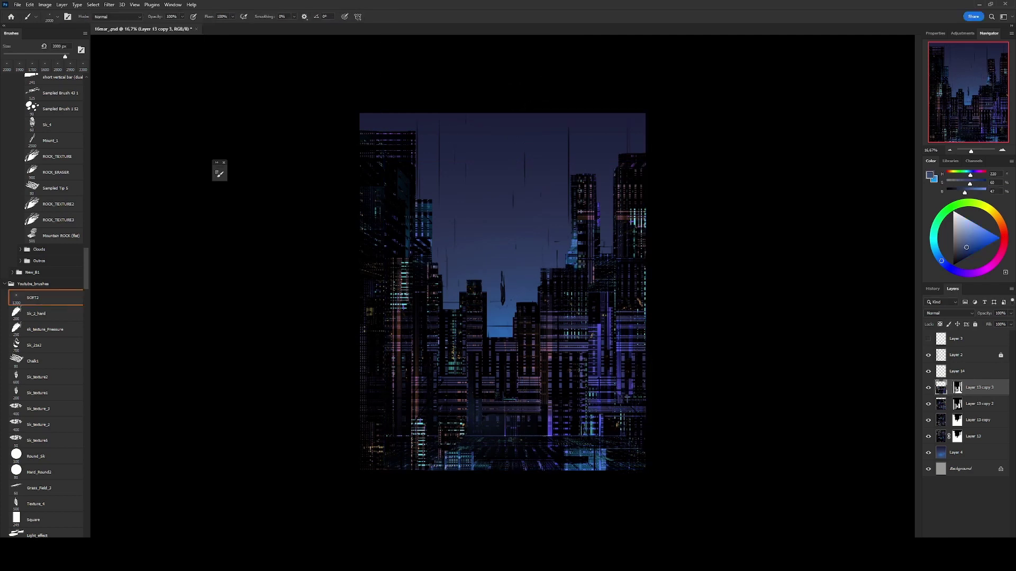
key(ctrl+u)
- Apply the -180 hue shift and duplicate the layer as Layer 13 copy 4
text(-180)
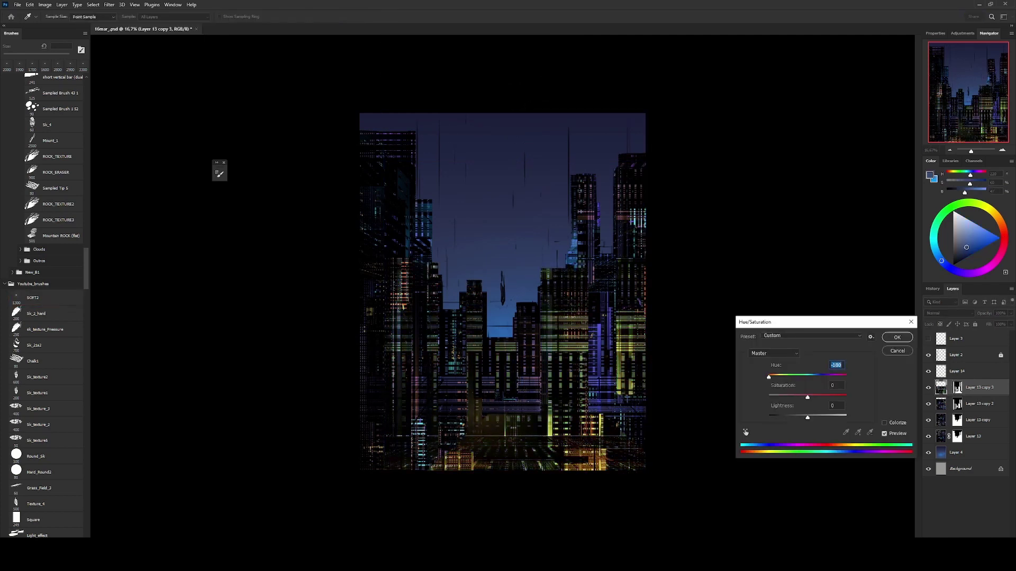
key(Return)
key(v)
key(ctrl+j)
key(ctrl+backslash)
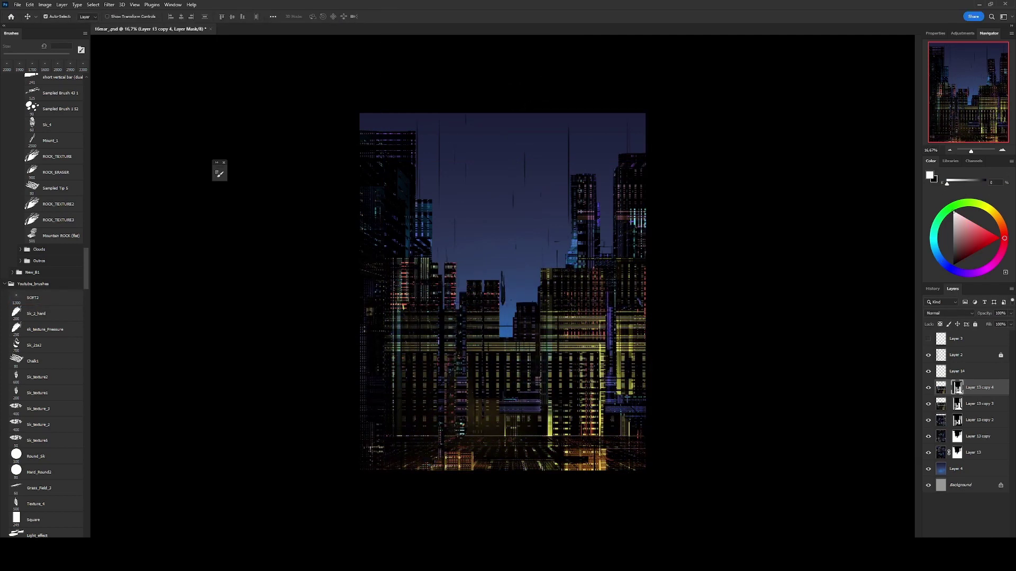
- Rotate Layer 13 copy 4 by -90° and squash it into a thin bottom strip
key(ctrl+t)
drag(533, 290, 487, 386)
drag(487, 254, 487, 347)
drag(488, 390, 489, 433)
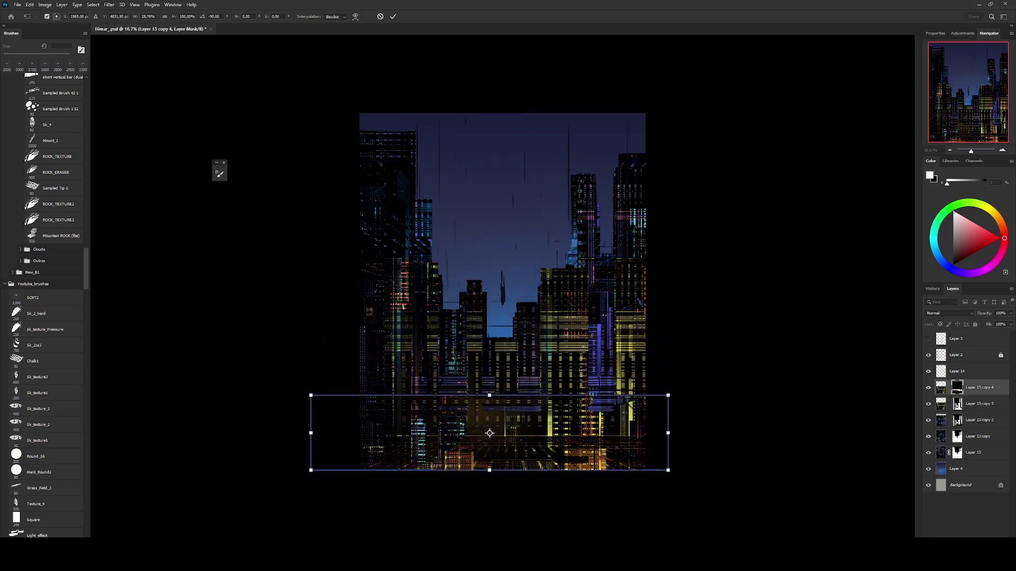
key(Return)
- Tint Layer 13 copy 4 blue with Hue/Saturation and select the area above the strip
key(ctrl+2)
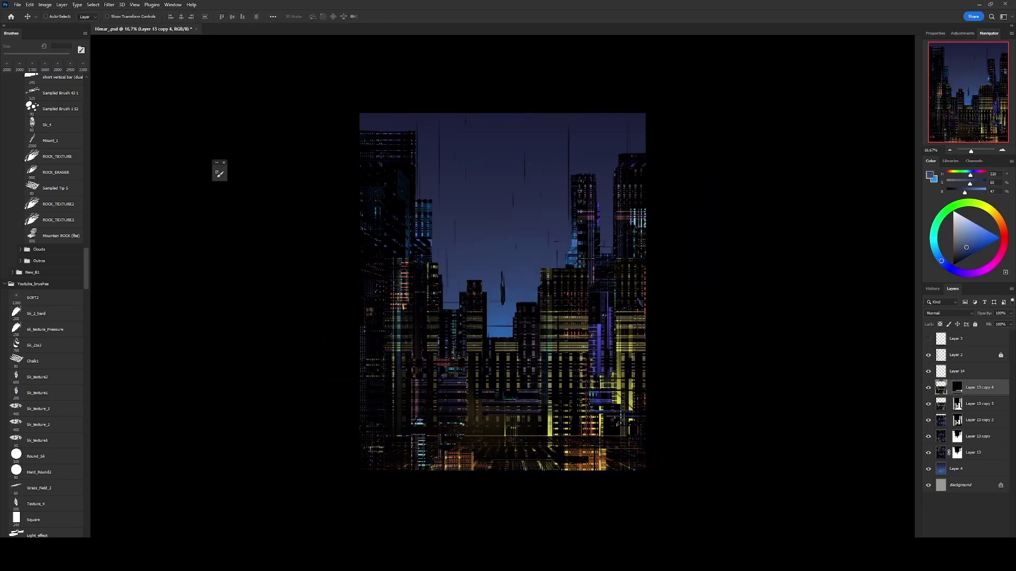
key(ctrl+u)
key(Return)
key(ctrl+alt+2)
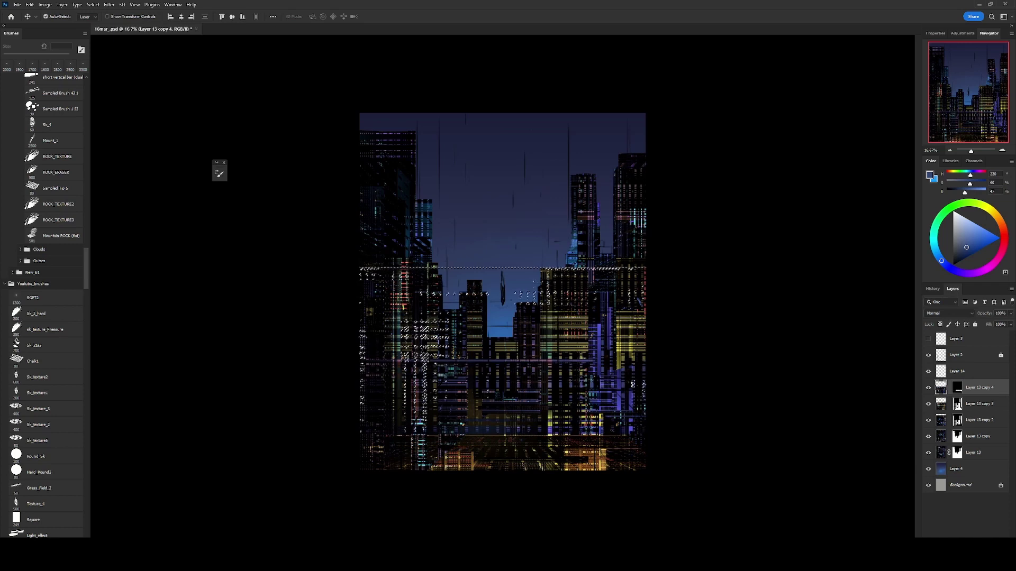
key(ctrl+shift+i)
key(ctrl+backslash)
key(ctrl+d)
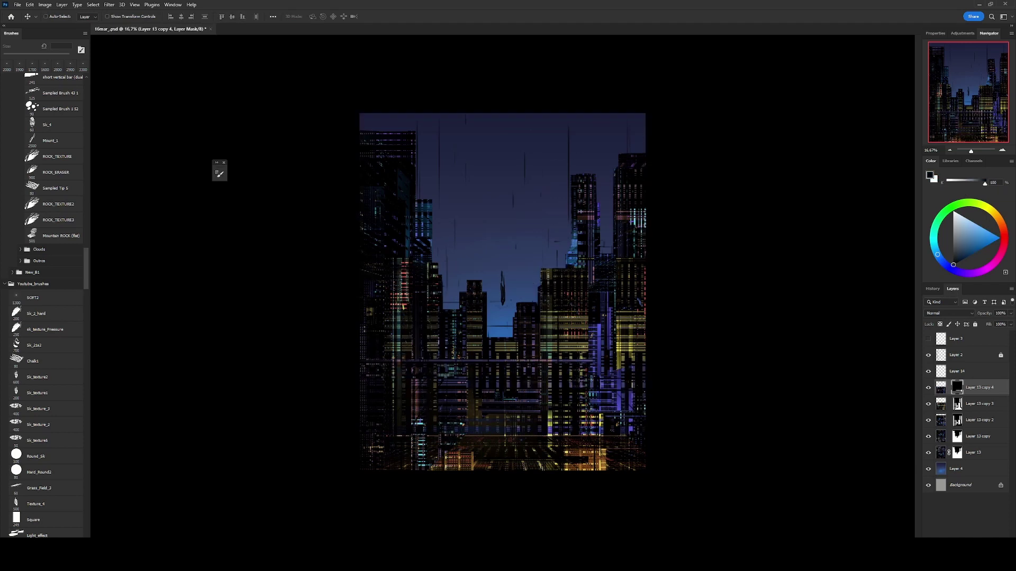
- Brush-blend the masks of Layer 13, copy 3 and copy 4, then add a Gradient Map
click(958, 404)
key(b)
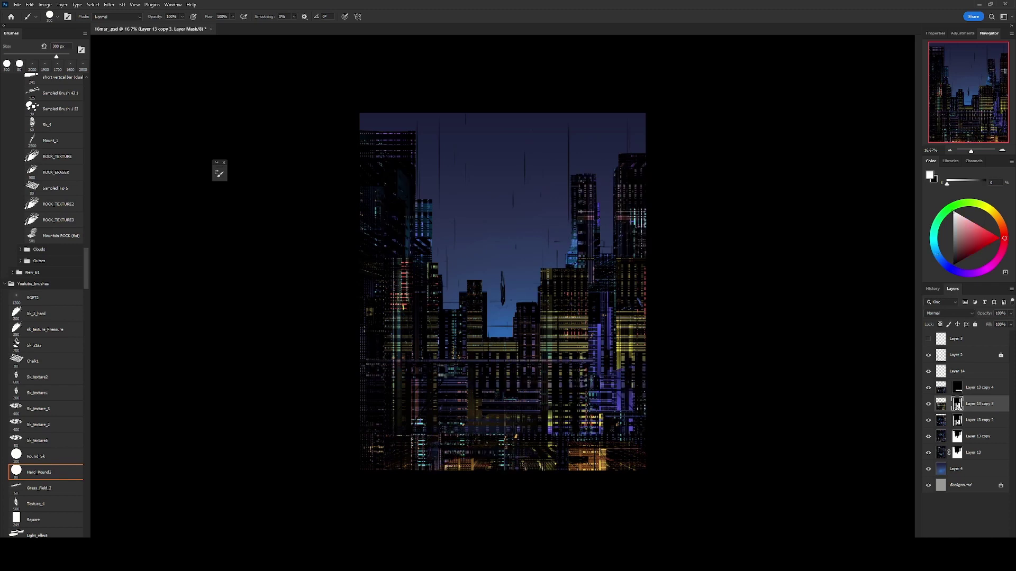
click(957, 452)
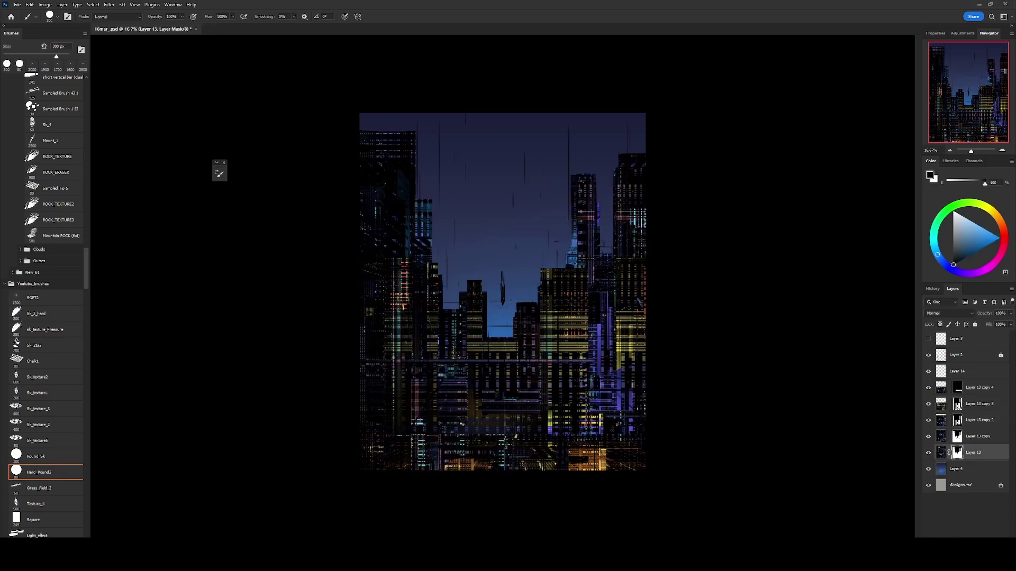
click(957, 436)
click(958, 403)
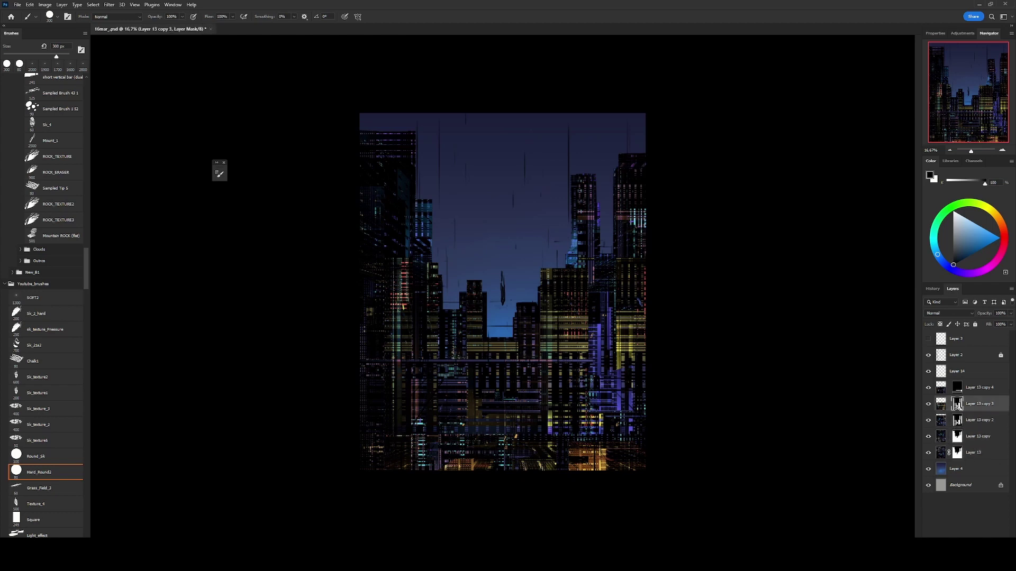
click(957, 388)
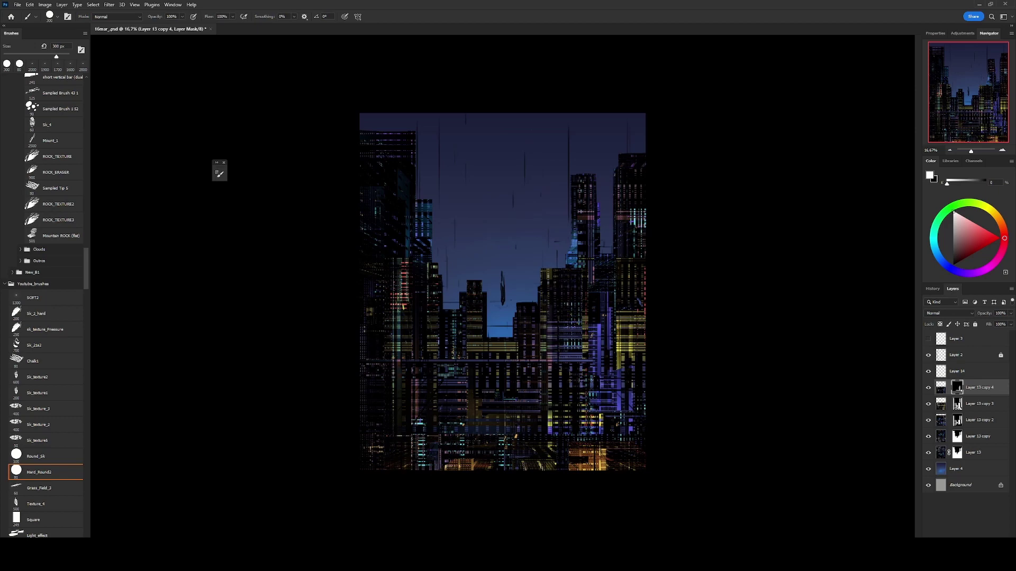
click(940, 452)
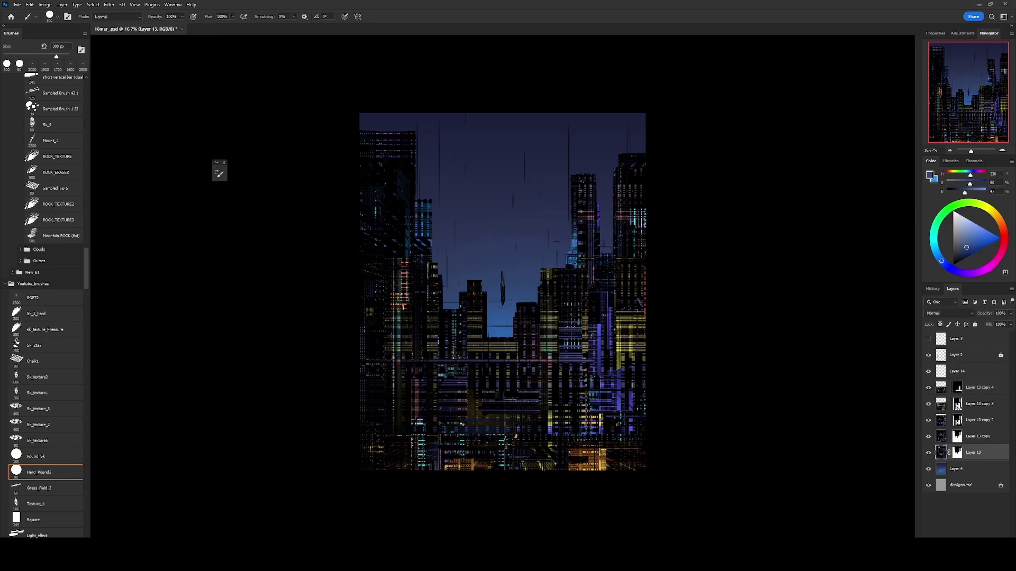
click(978, 388)
- Load the purple-teal gradient preset and set its left stop to dark navy
click(963, 63)
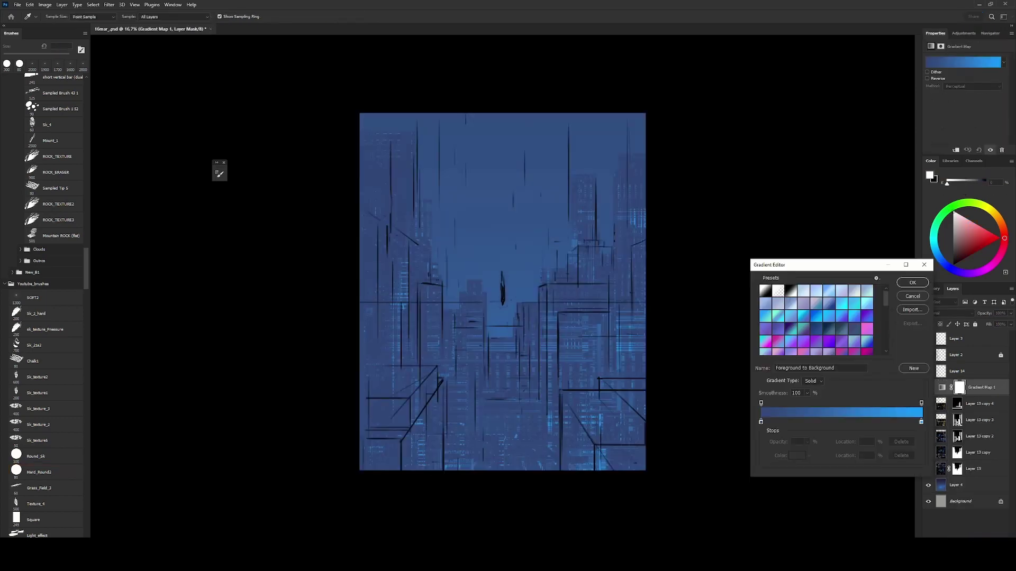
click(791, 329)
double_click(761, 422)
click(132, 238)
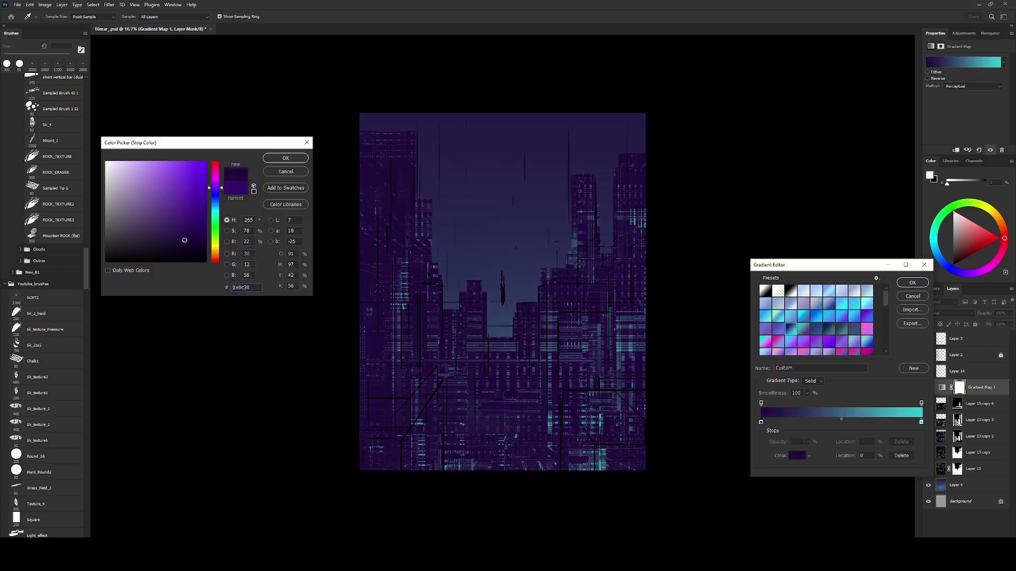
drag(218, 223, 218, 201)
click(284, 163)
- Move the right stop to 85%, colour it ff9c00, and apply the gradient map
drag(921, 421, 860, 422)
double_click(921, 422)
triple_click(246, 288)
text(ff9c00)
key(Return)
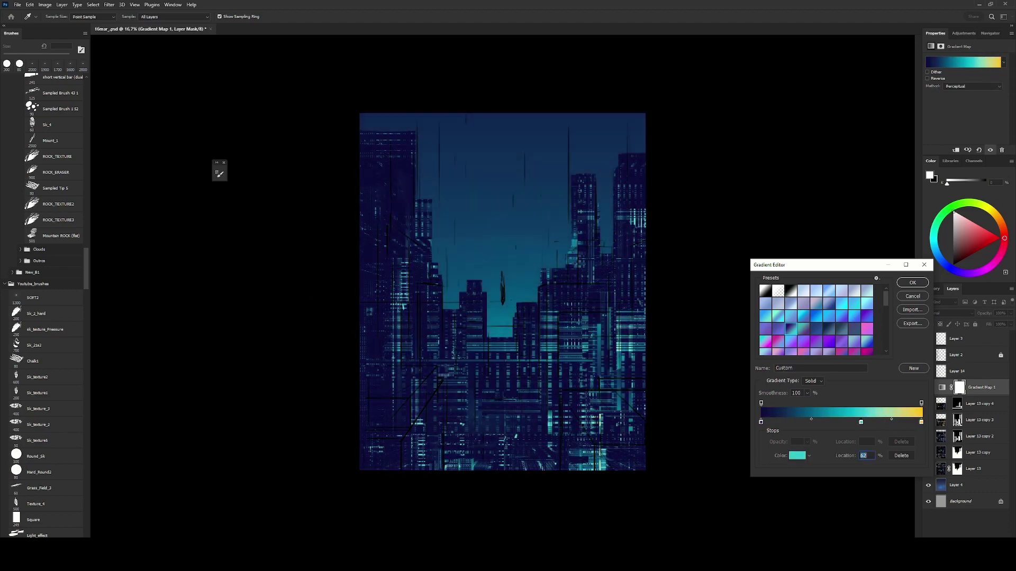
click(912, 283)
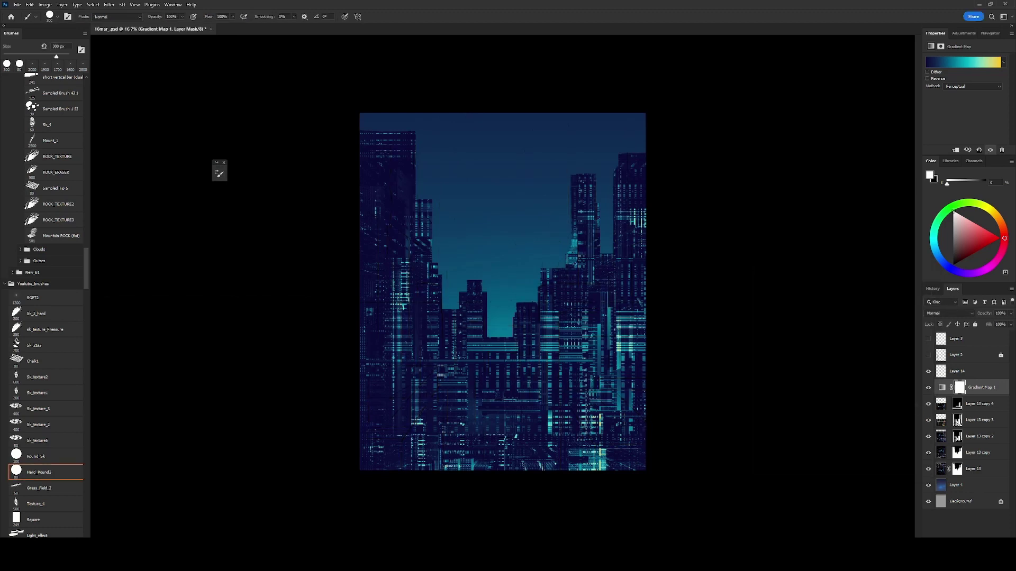
- Paint out part of the gradient map's mask, set it to Multiply, and add Selective Color
key(x)
drag(553, 317, 556, 402)
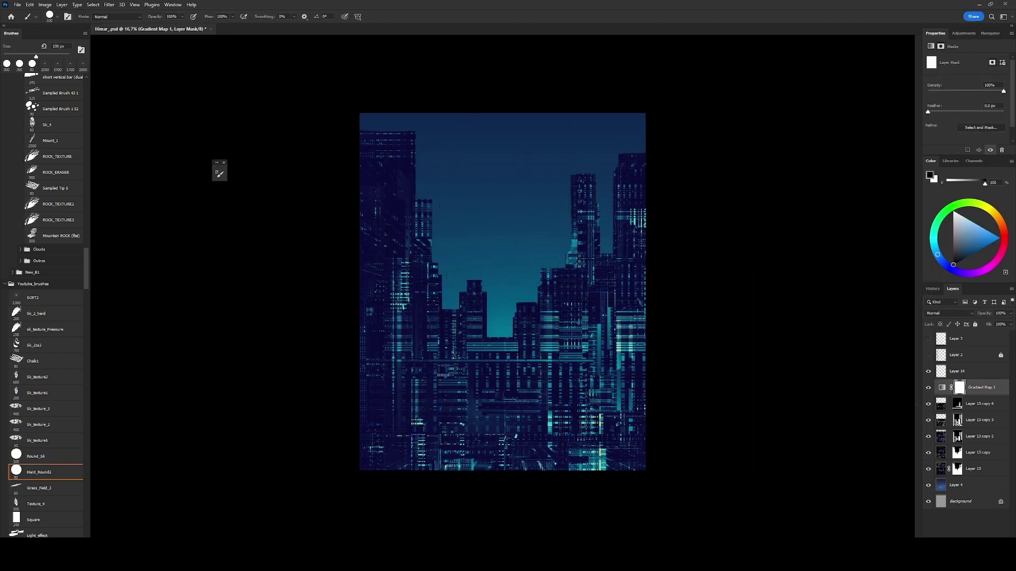
click(949, 313)
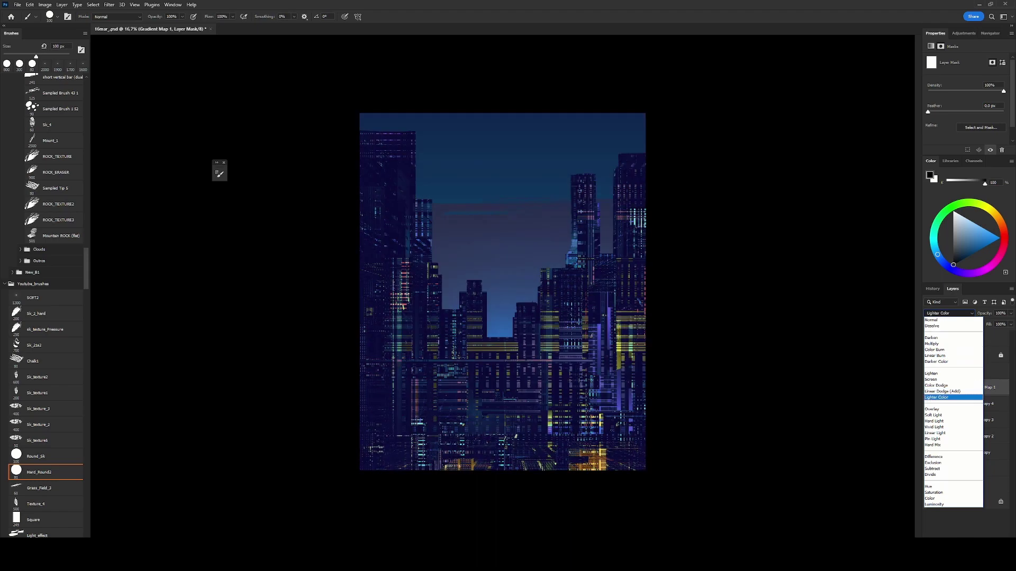
click(932, 344)
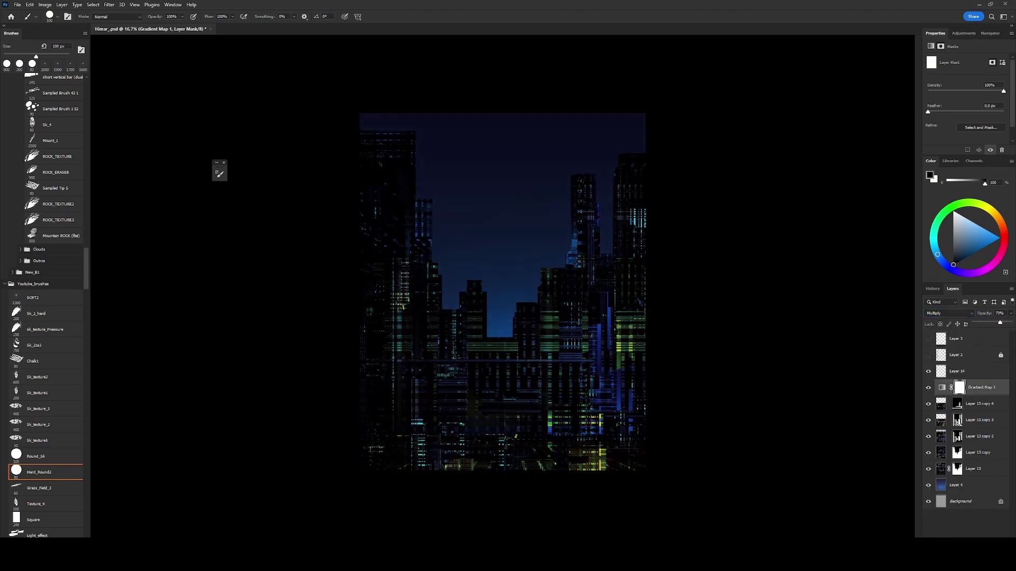
click(973, 68)
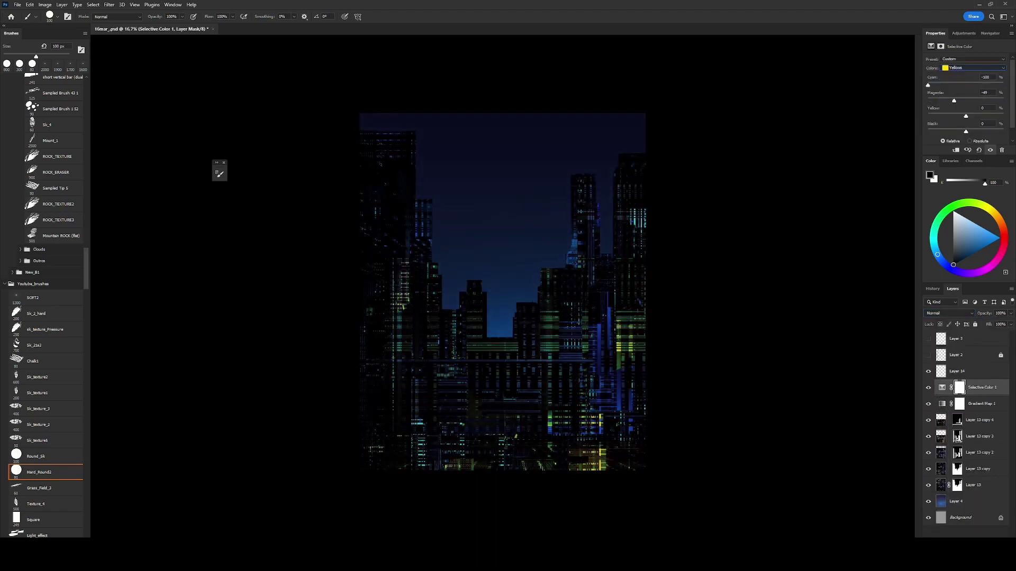
- Set Greens magenta to +49 and Blues magenta to -31, checking Cyans, Magentas and Reds
key(Down)
mouse_move(966, 101)
mouse_down()
mouse_move(984, 100)
mouse_move(970, 85)
mouse_up()
click(973, 68)
key(Down)
drag(966, 101, 954, 101)
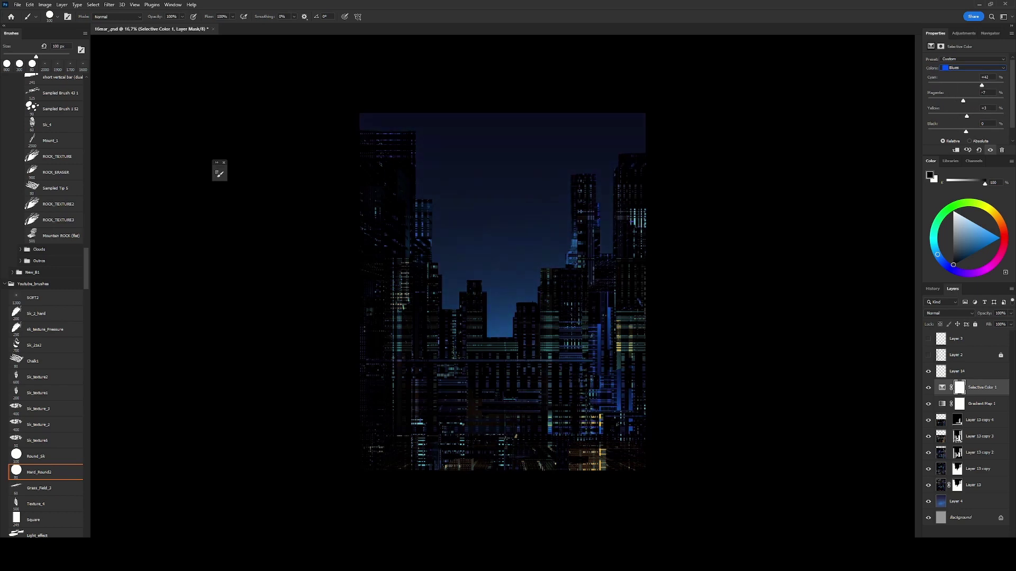
key(Down)
key(Home)
- Merge Layer 13 through Layer 14 into Layer 14
click(979, 485)
shift+click(979, 371)
key(ctrl+e)
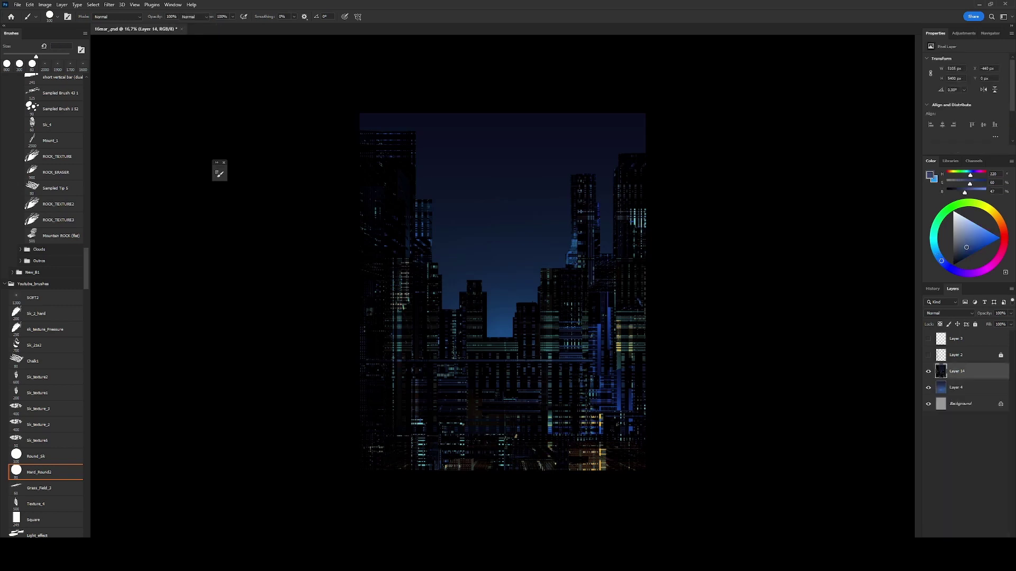
- Marquee several rectangles over the central and right-hand buildings, then deselect
key(m)
drag(516, 268, 541, 382)
drag(467, 340, 541, 268)
mouse_move(440, 358)
mouse_down()
mouse_move(460, 247)
mouse_move(518, 241)
mouse_up()
mouse_move(430, 261)
mouse_down()
mouse_move(446, 144)
mouse_move(416, 115)
mouse_move(597, 269)
mouse_up()
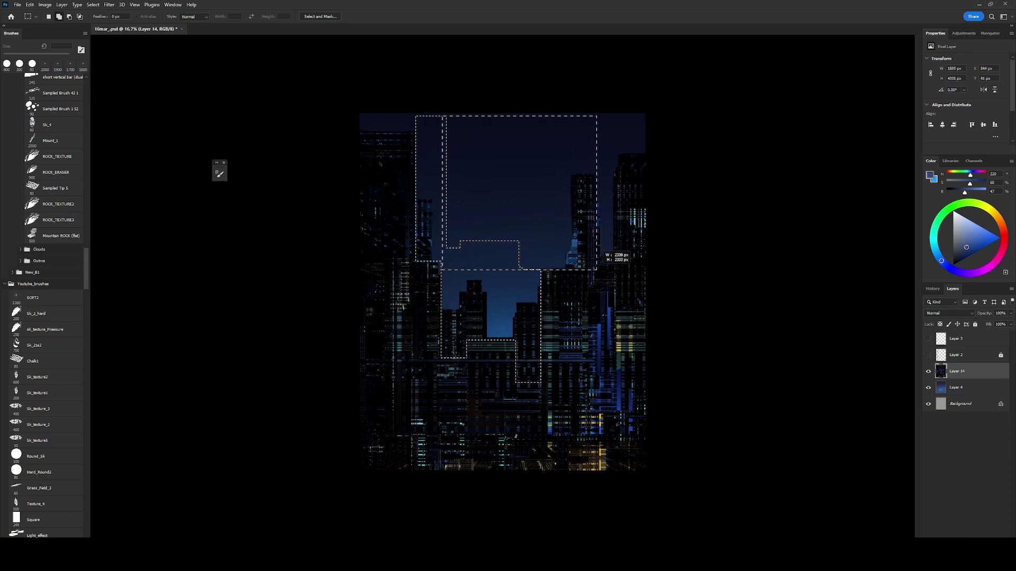
mouse_move(596, 136)
mouse_down()
mouse_move(616, 290)
mouse_move(608, 379)
mouse_up()
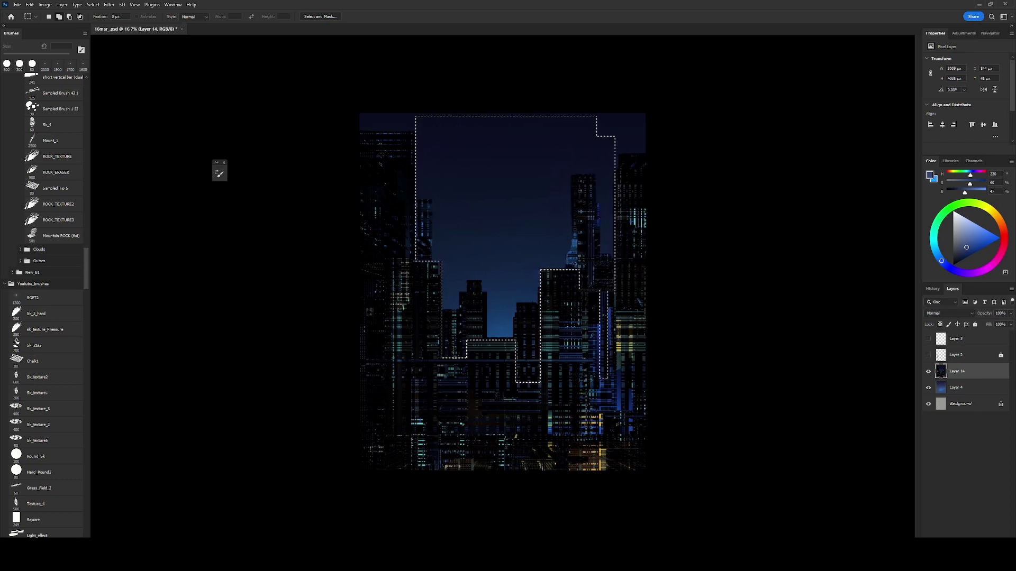
key(ctrl+d)
- On a new layer, paint a soft glowing haze over the central and right-hand buildings
key(ctrl+shift+alt+n)
key(b)
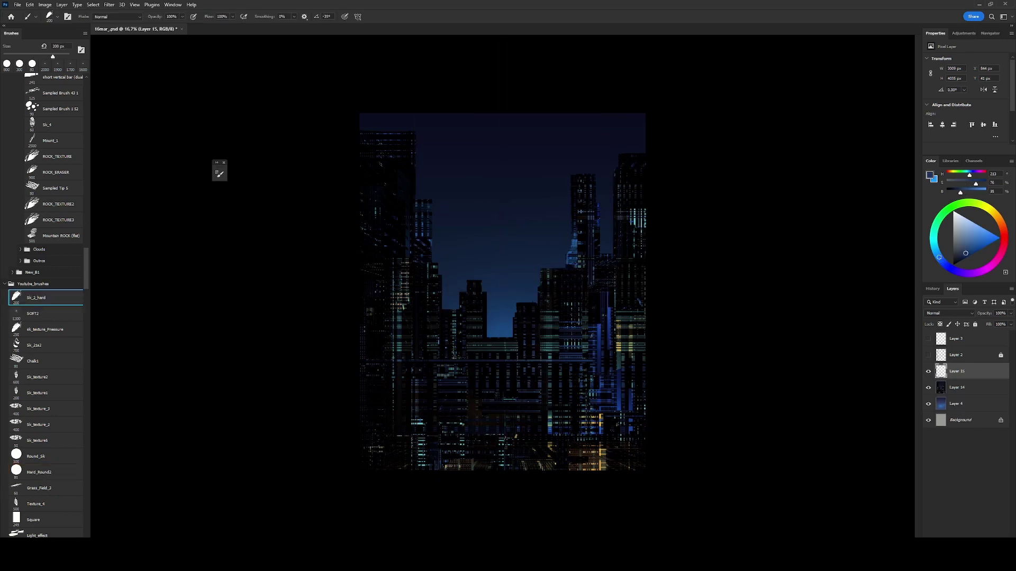
click(33, 313)
drag(529, 317, 529, 370)
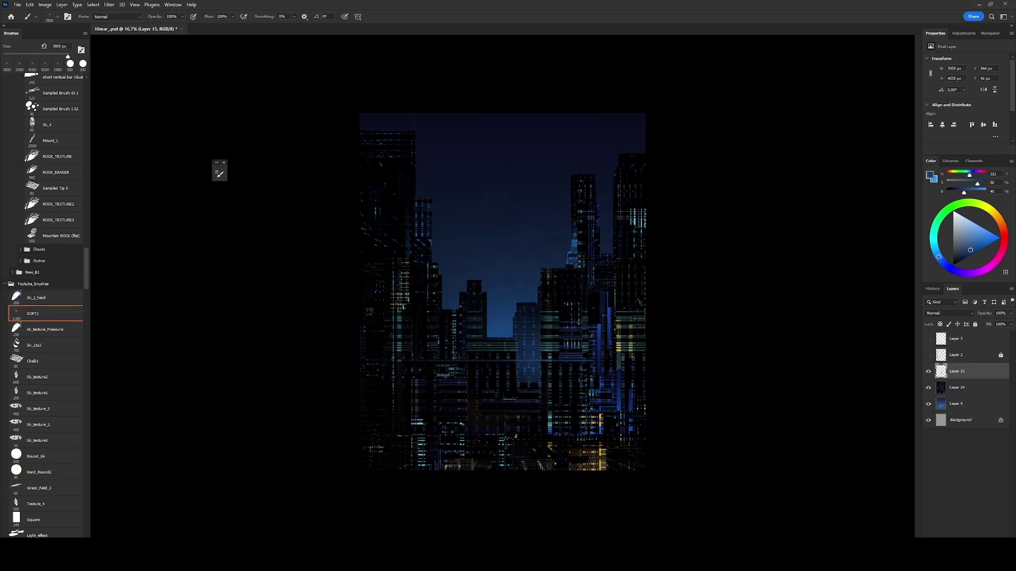
key(bracketleft)
key(bracketleft)
key(bracketleft)
drag(450, 307, 465, 354)
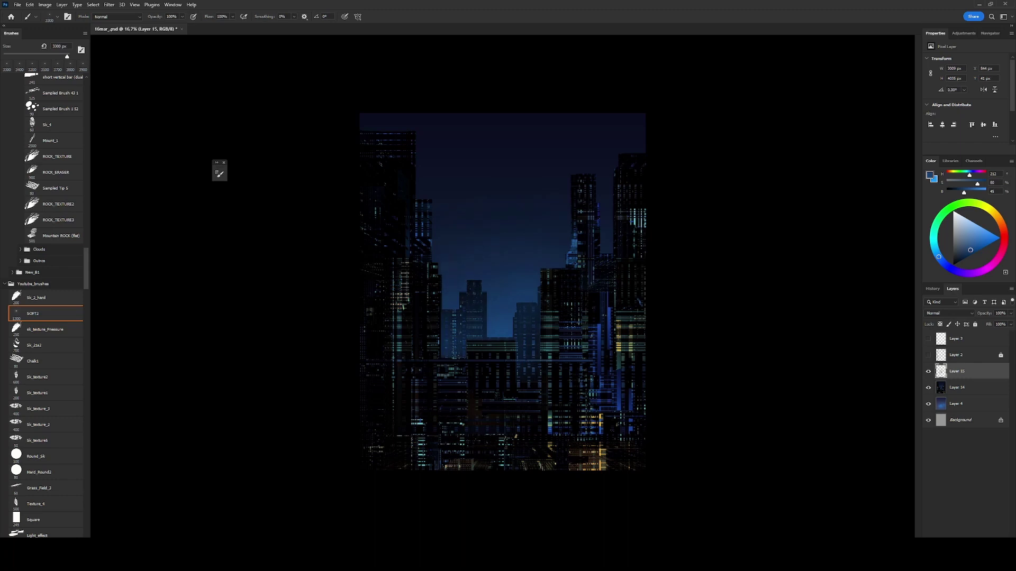
key(ctrl+z)
key(bracketright)
key(bracketright)
key(bracketright)
drag(597, 328, 571, 238)
key(bracketleft)
key(bracketleft)
key(bracketleft)
drag(453, 333, 453, 354)
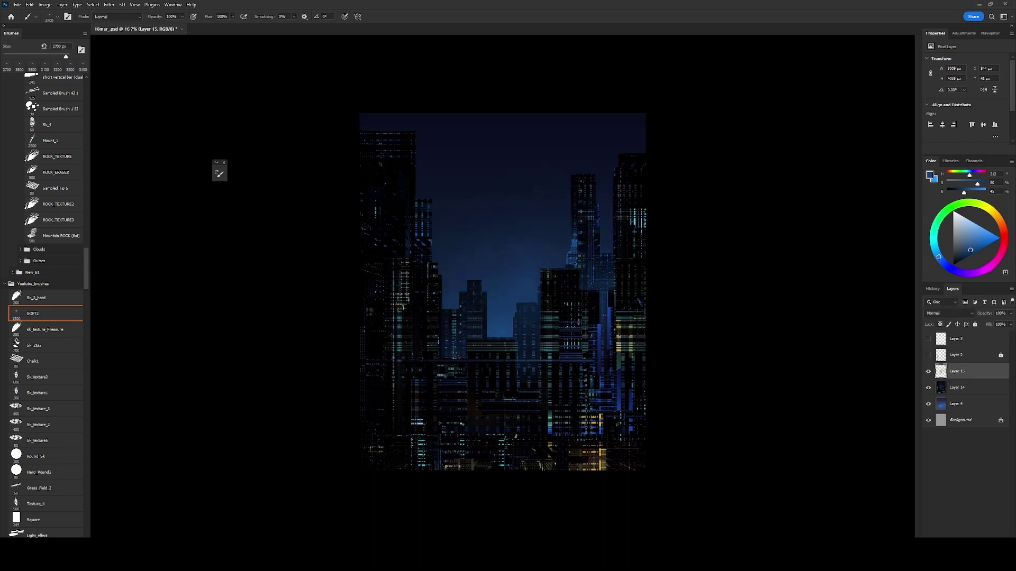
- Select the foreground towers and lower blocks and delete the haze from them
key(m)
drag(540, 325, 603, 439)
drag(603, 392, 467, 439)
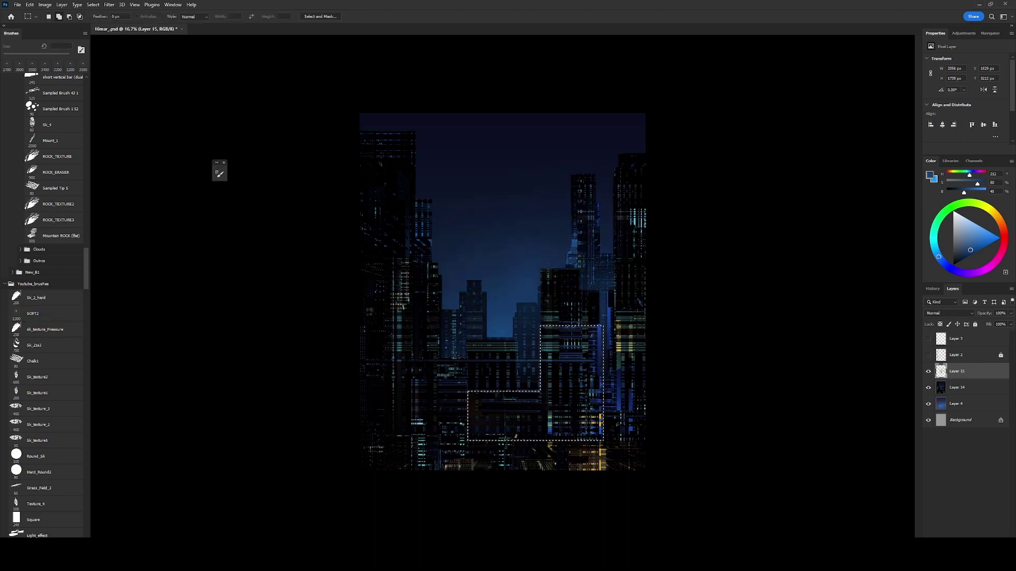
mouse_move(360, 465)
mouse_down()
mouse_move(379, 180)
mouse_move(413, 130)
mouse_up()
drag(412, 346, 437, 470)
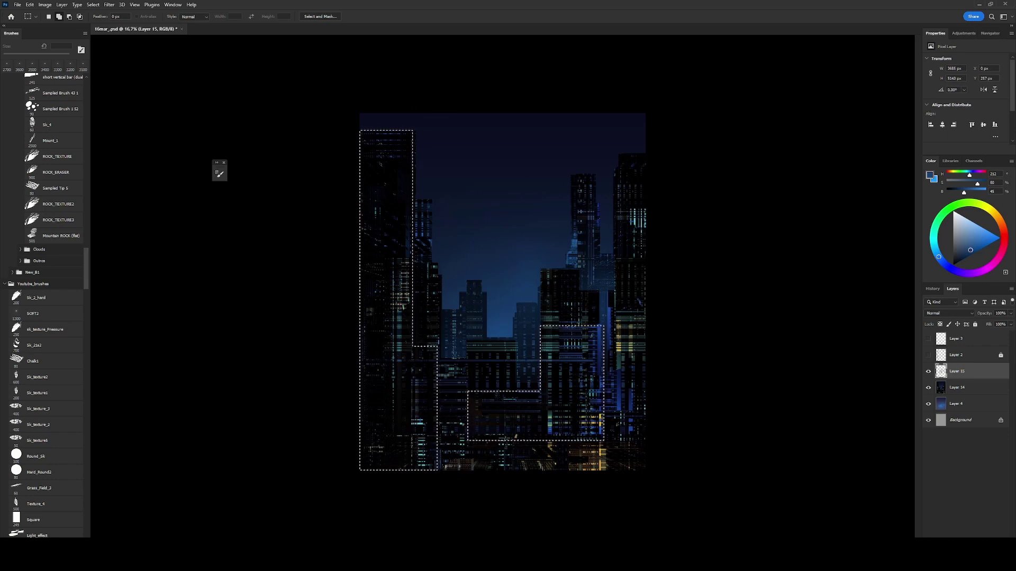
mouse_move(518, 440)
mouse_down()
mouse_move(646, 470)
mouse_move(617, 310)
mouse_up()
key(Delete)
key(ctrl+d)
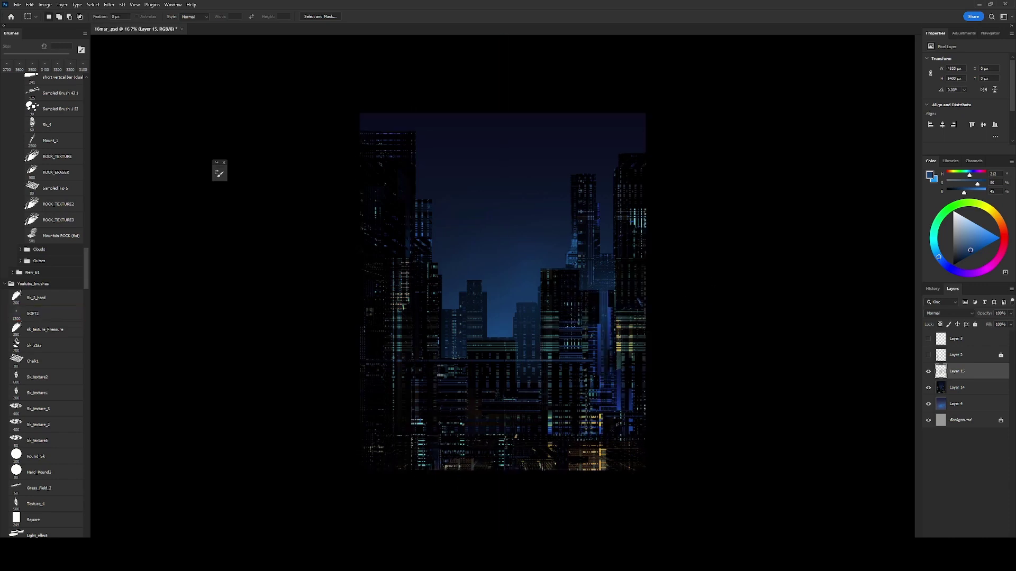
- Brighten a narrow strip left of centre, merge the haze down, and add an Overlay layer
key(b)
key(bracketleft)
key(bracketleft)
key(bracketleft)
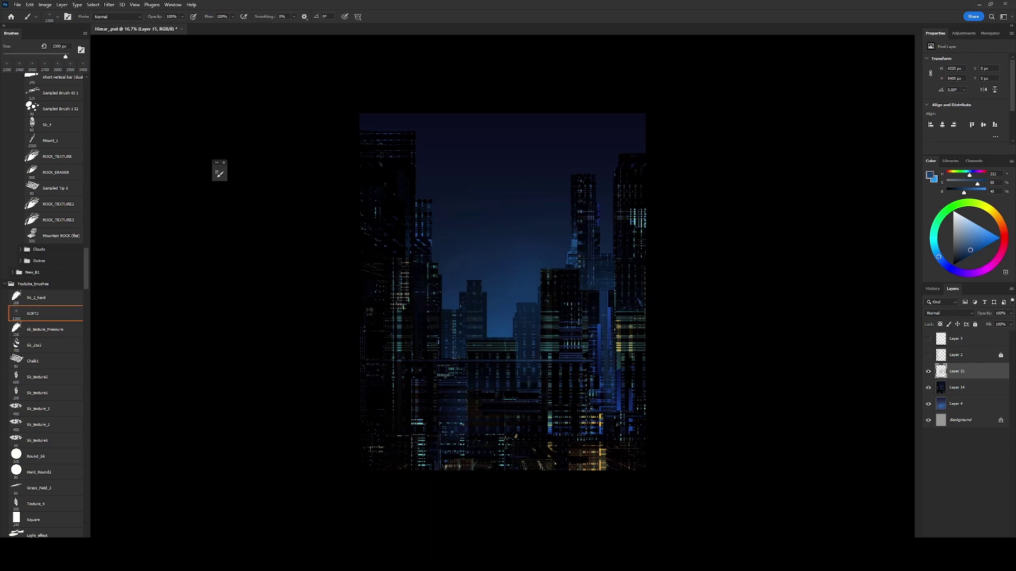
drag(420, 244, 420, 333)
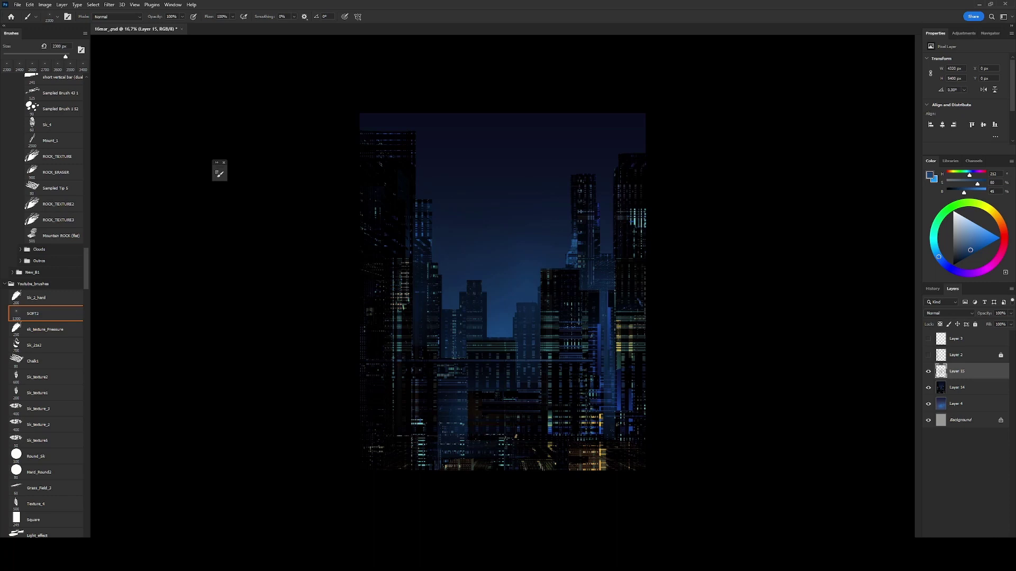
key(ctrl+e)
key(ctrl+shift+alt+n)
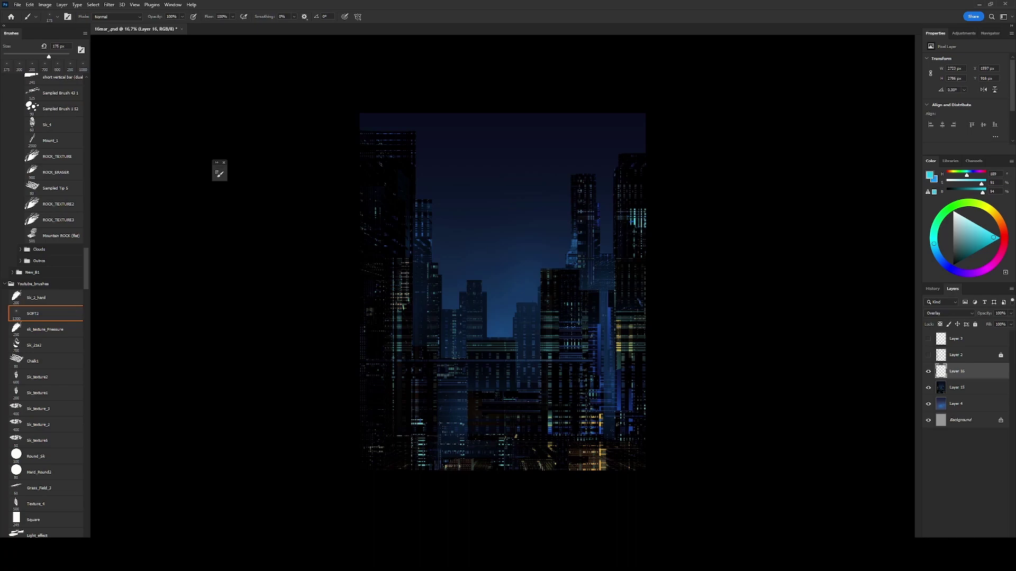
- Zoom in and marquee the tall building right of centre, then release the selection
key(ctrl+plus)
key(bracketright)
drag(585, 304, 620, 415)
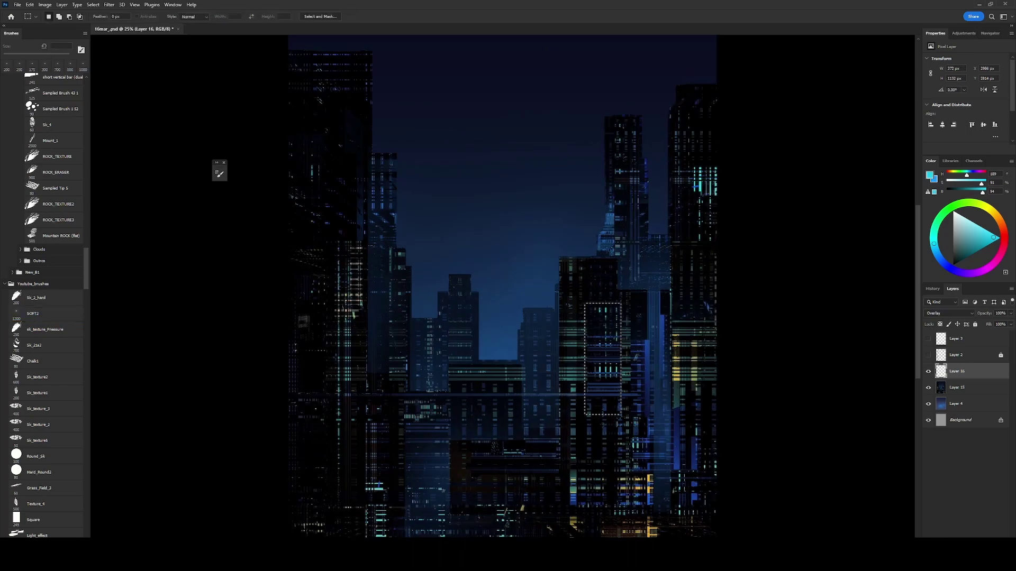
key(ctrl+d)
key(bracketleft)
key(bracketleft)
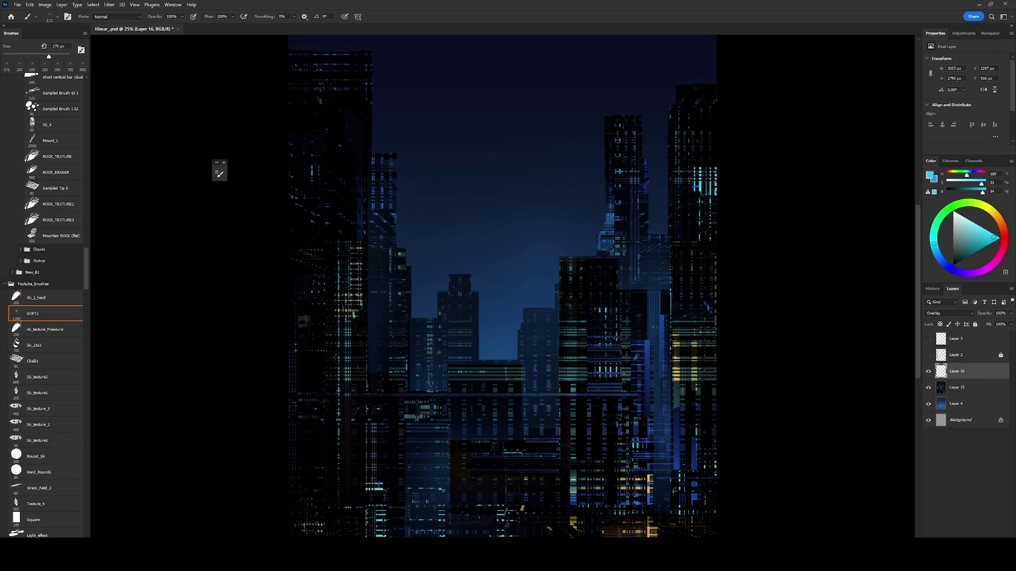
- Paint red accents on a new layer with the Round_Sk brush, then Merge Visible and duplicate
key(F2)
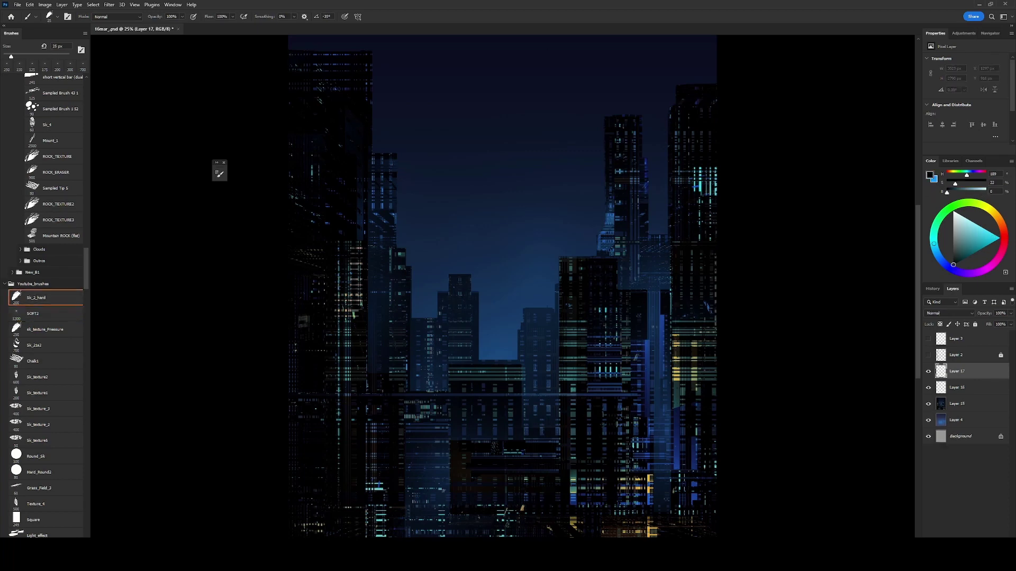
click(36, 456)
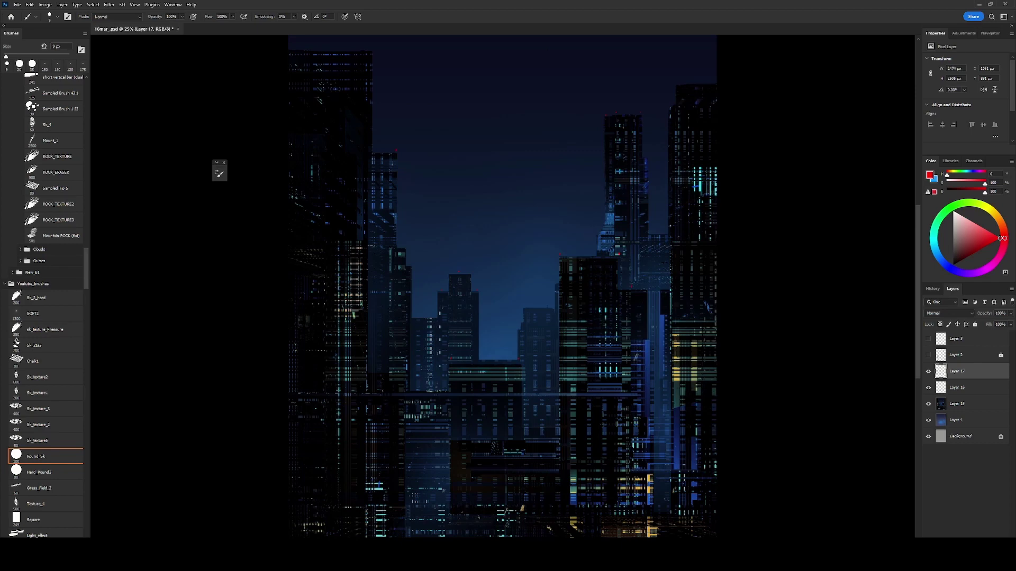
key(ctrl+minus)
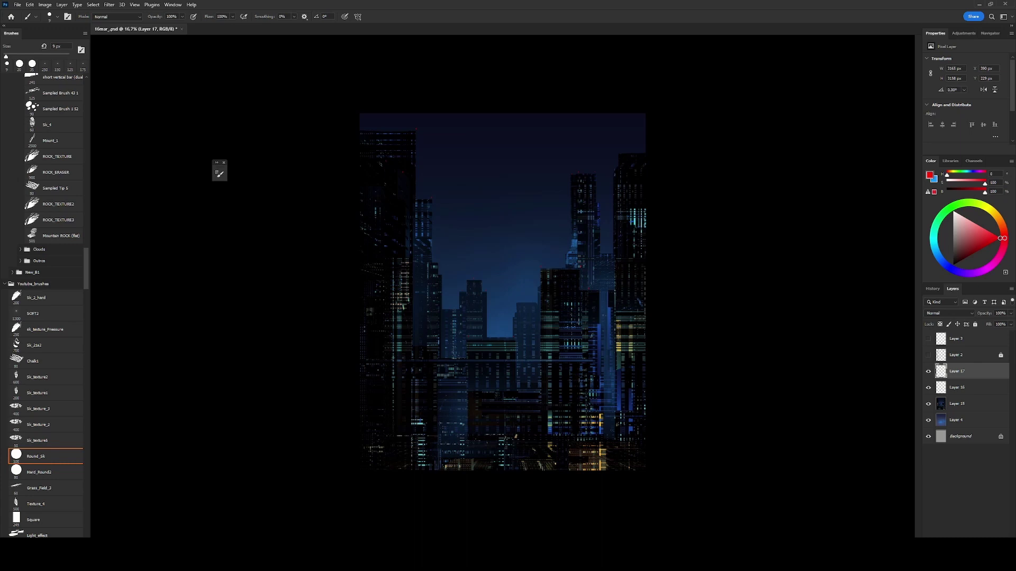
key(ctrl+shift+e)
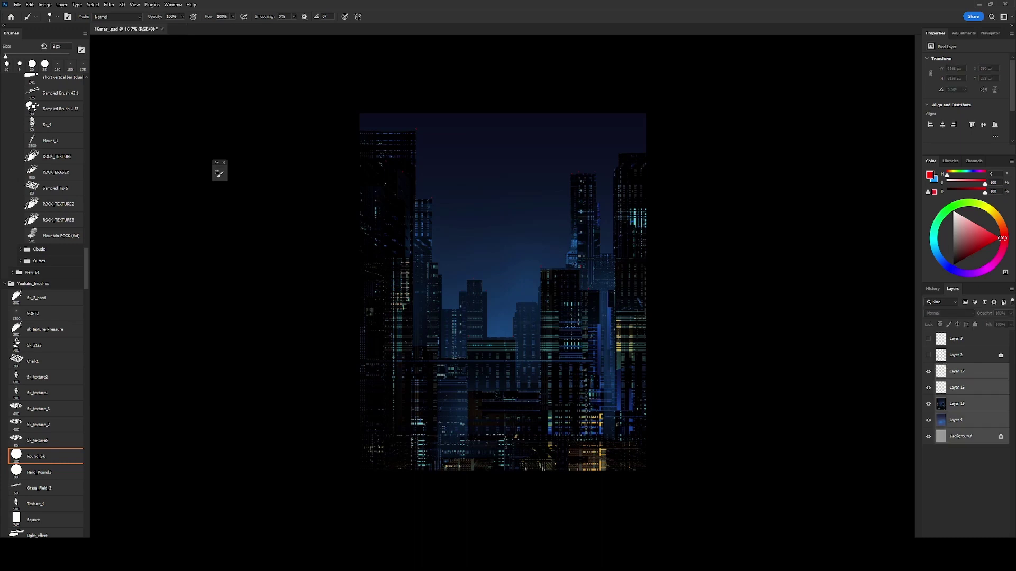
key(ctrl+j)
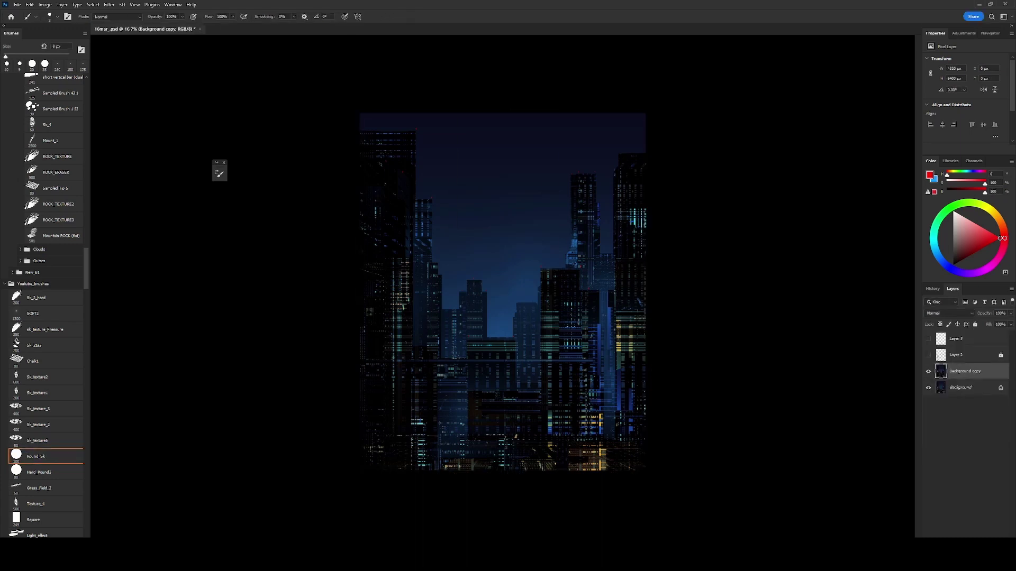
- Duplicate the background, brighten it with Levels, and hide it behind a black mask
key(ctrl+j)
key(ctrl+l)
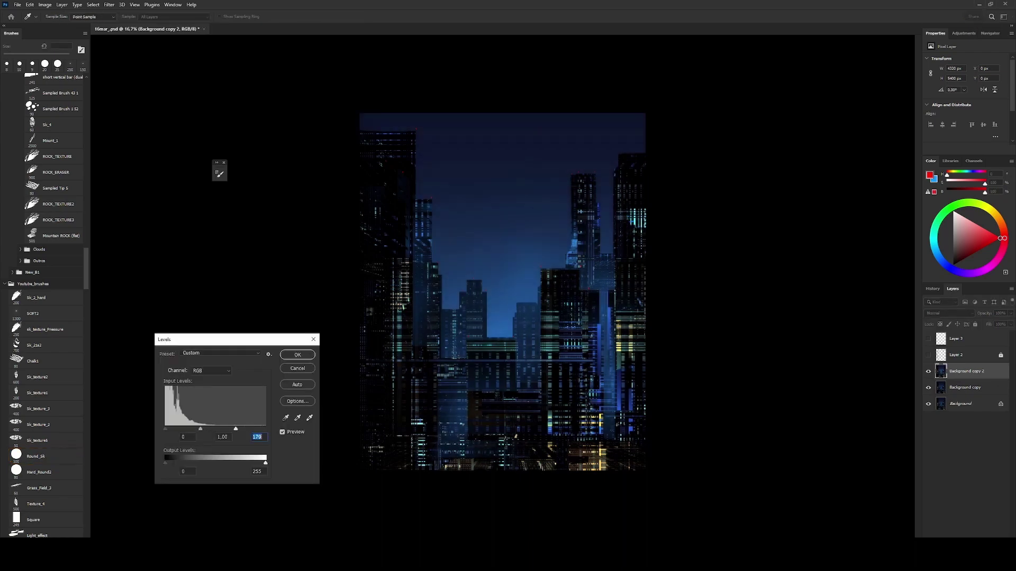
key(Return)
key(ctrl+i)
- Paint white into the mask with a textured brush to make window areas glow
scroll(42, 265, down, 10)
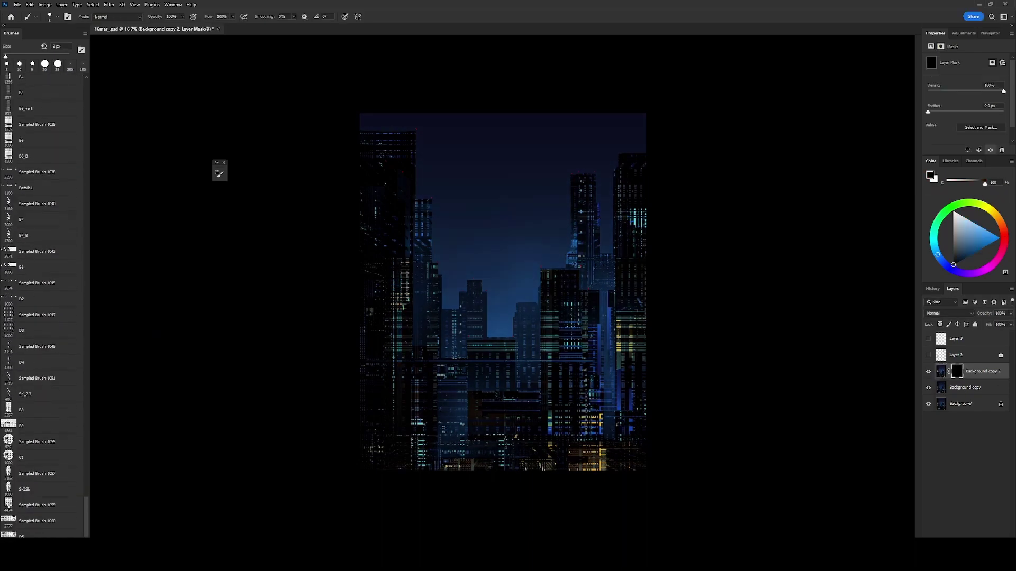
click(21, 362)
key(ctrl+plus)
key(x)
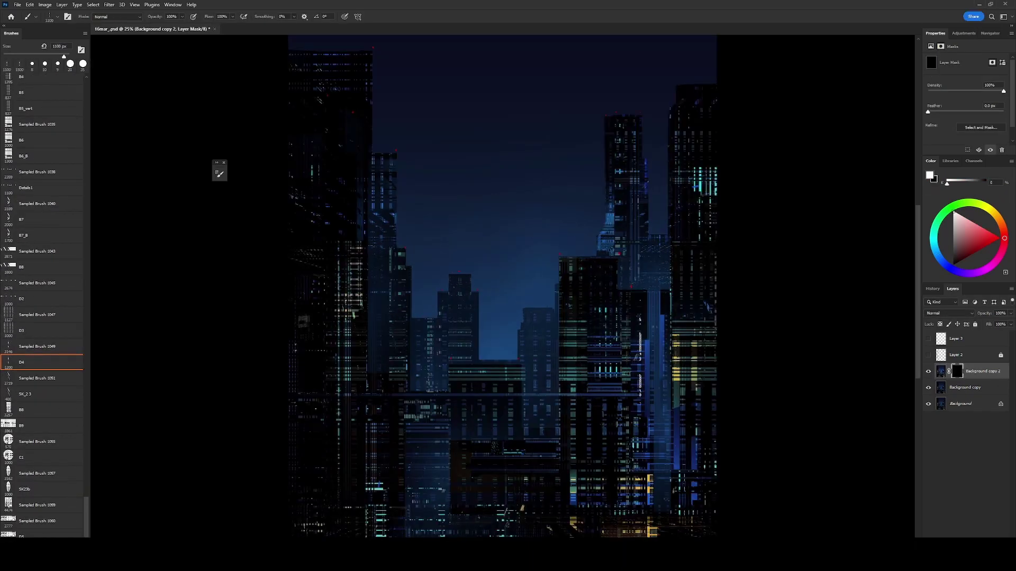
key(bracketleft)
key(bracketleft)
key(bracketleft)
scroll(503, 286, down, 3)
key(bracketright)
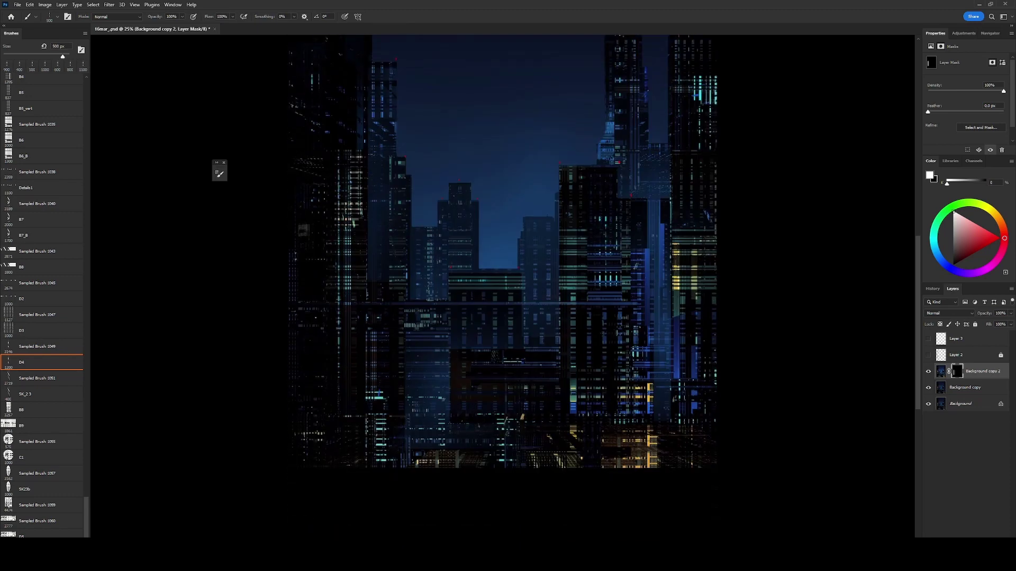
key(shift+period)
- Refine the glow with a thin textured brush, then add a new empty layer
click(635, 397)
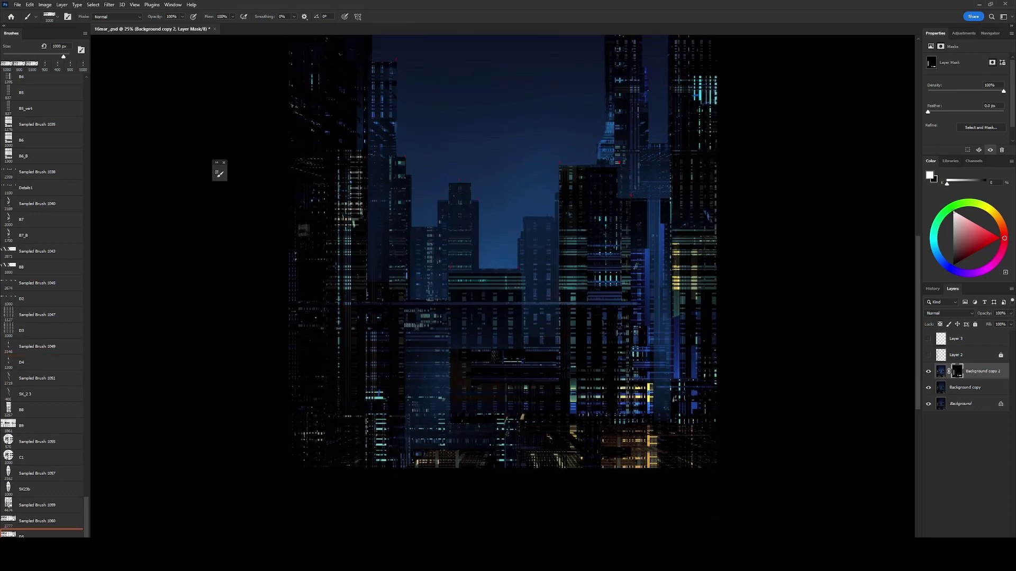
key(ctrl+z)
key(bracketleft)
key(bracketleft)
key(bracketleft)
right_click(524, 247)
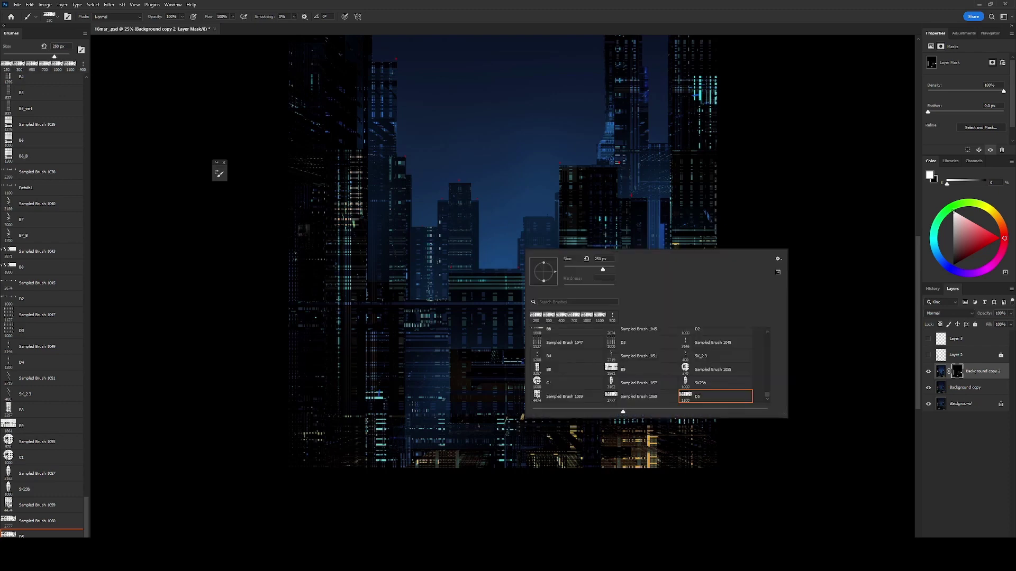
double_click(703, 390)
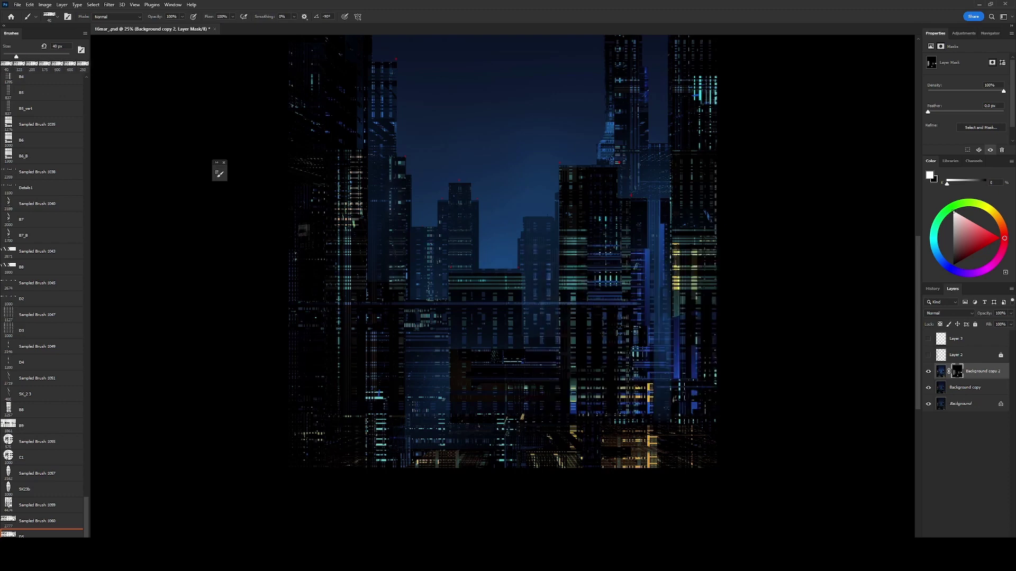
key(ctrl+shift+alt+n)
- Sample a blue from the image, then pick red and resize the brush
alt+click(579, 304)
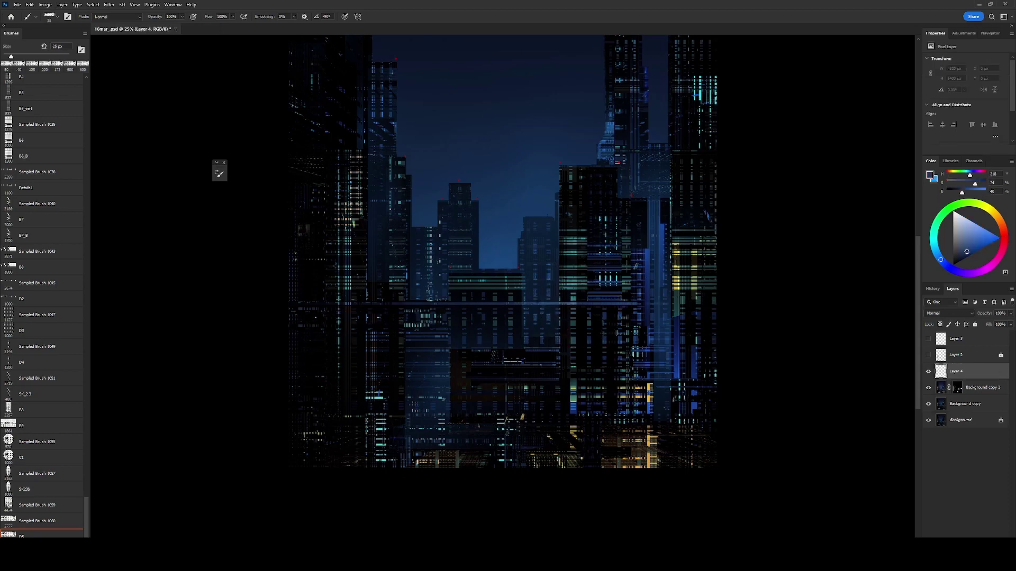
key(bracketright)
key(bracketright)
key(d)
key(bracketright)
key(bracketright)
key(bracketright)
key(bracketleft)
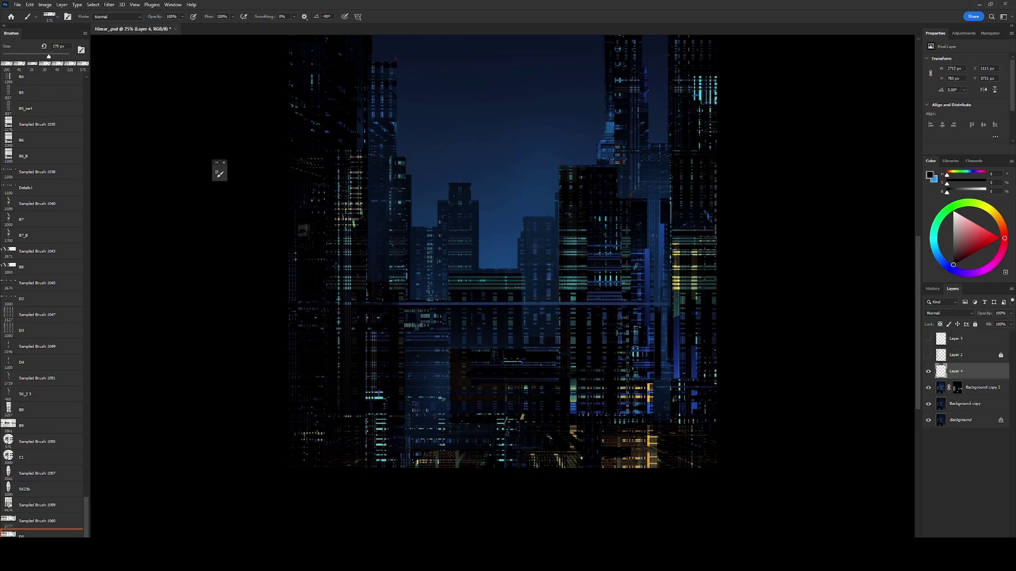
key(ctrl+minus)
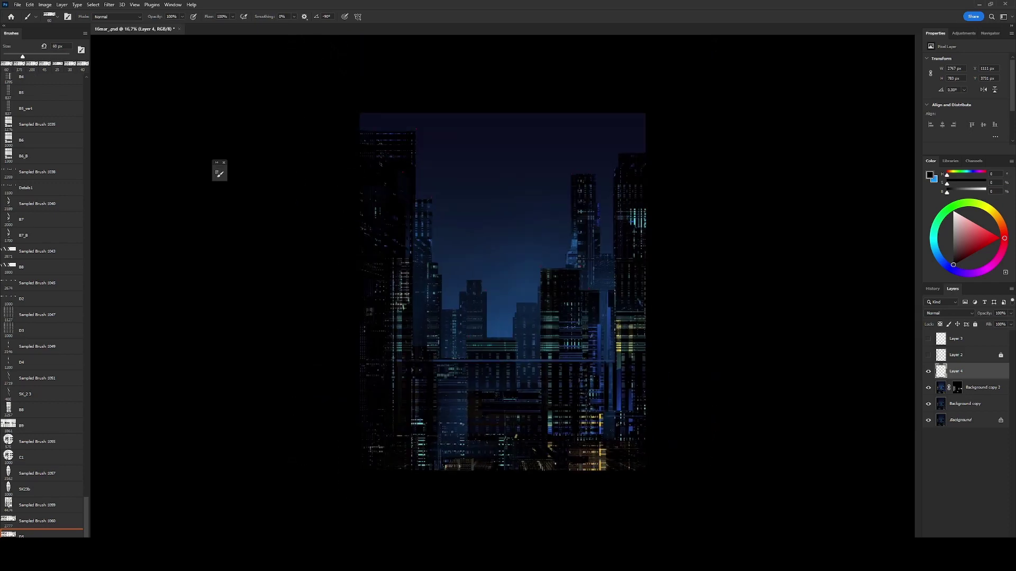
click(1001, 238)
key(bracketleft)
key(bracketleft)
key(bracketleft)
key(bracketleft)
key(bracketleft)
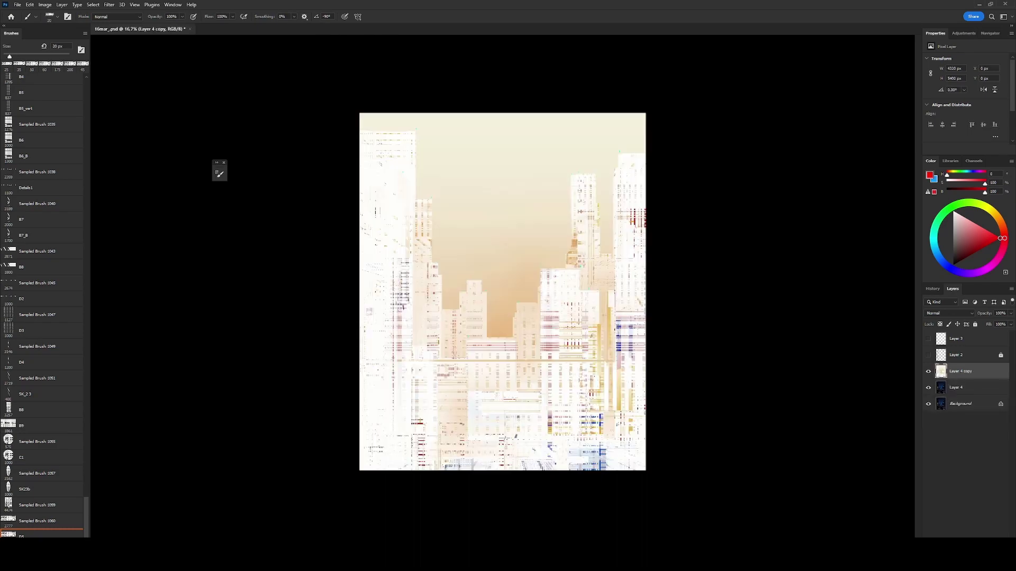
- Hue-shift the city layer copy toward purple and blend it in Hard Light
key(ctrl+u)
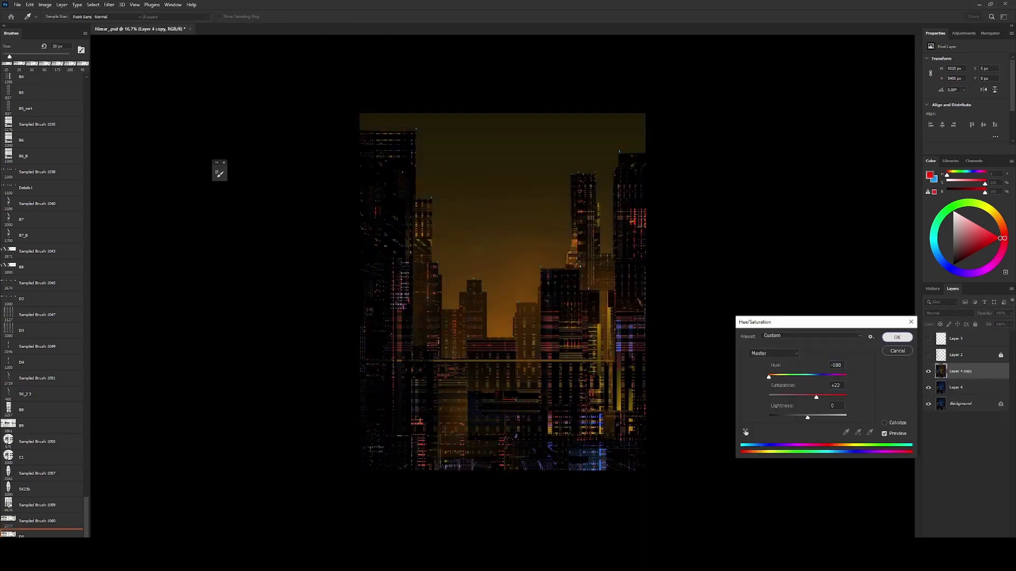
click(897, 337)
click(948, 313)
key(Down)
key(Down)
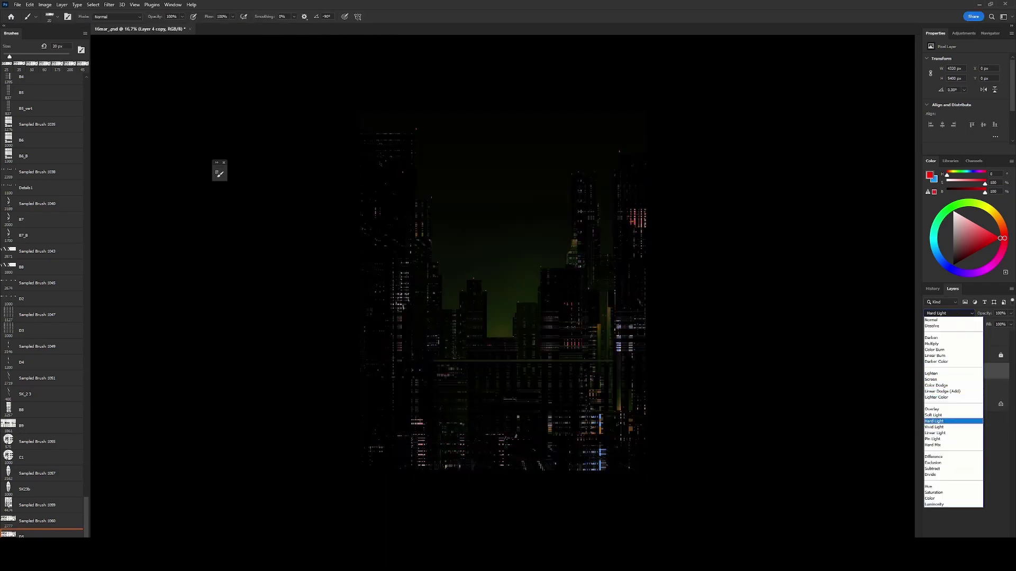
key(Return)
key(ctrl+u)
key(shift+Down)
key(shift+Down)
key(shift+Down)
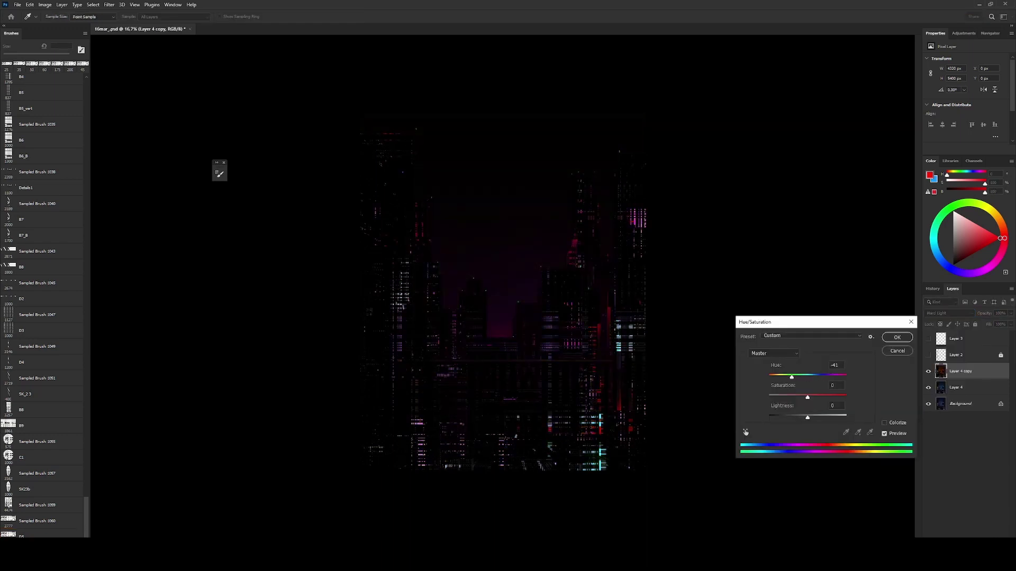
key(shift+Down)
key(shift+Down)
key(Return)
- Hide the copy behind a black mask and paint purple windows onto the right and lower-left buildings
key(b)
key(ctrl+i)
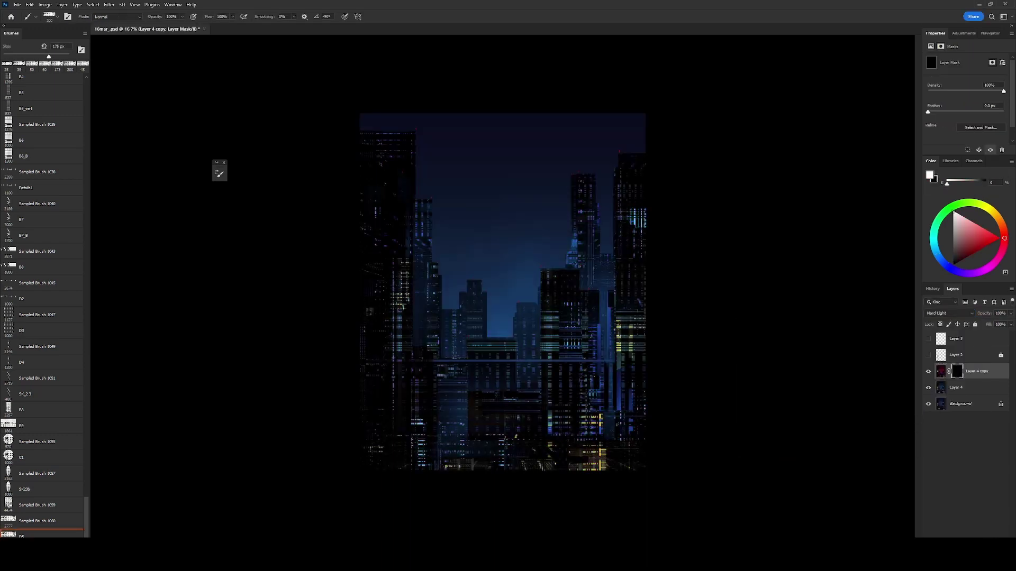
key(bracketright)
key(bracketright)
drag(639, 357, 643, 254)
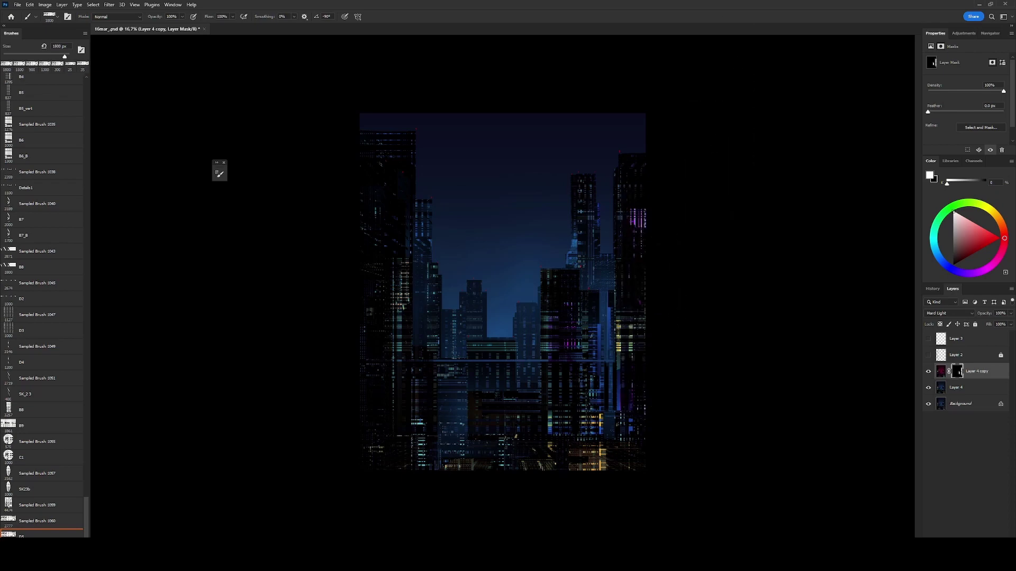
key(bracketright)
key(bracketright)
key(bracketright)
drag(421, 370, 421, 455)
key(bracketleft)
key(bracketleft)
key(bracketleft)
key(bracketleft)
key(bracketleft)
key(bracketleft)
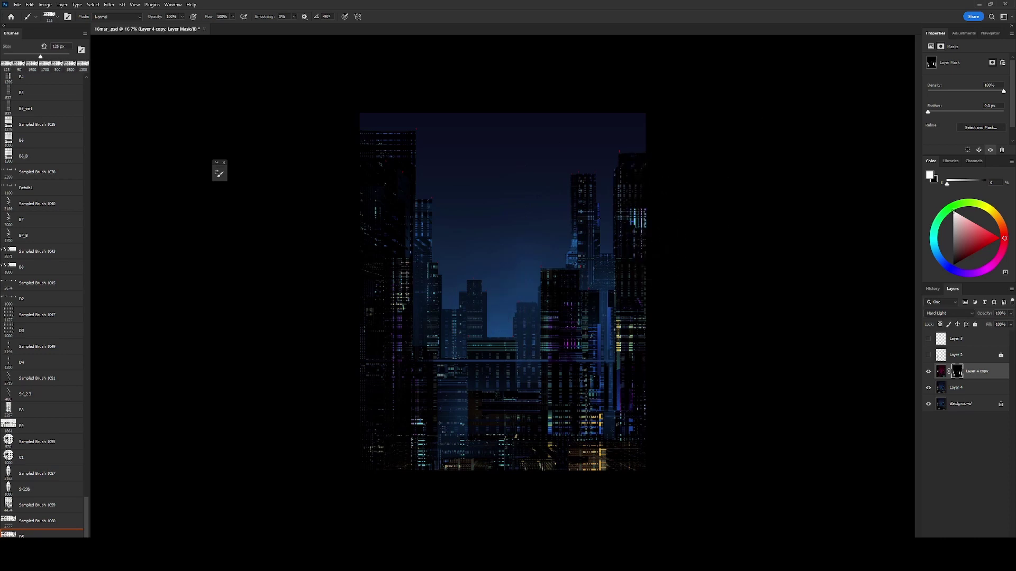
- Shift the copy layer's hue to +97
key(ctrl+2)
key(ctrl+u)
drag(807, 376, 834, 376)
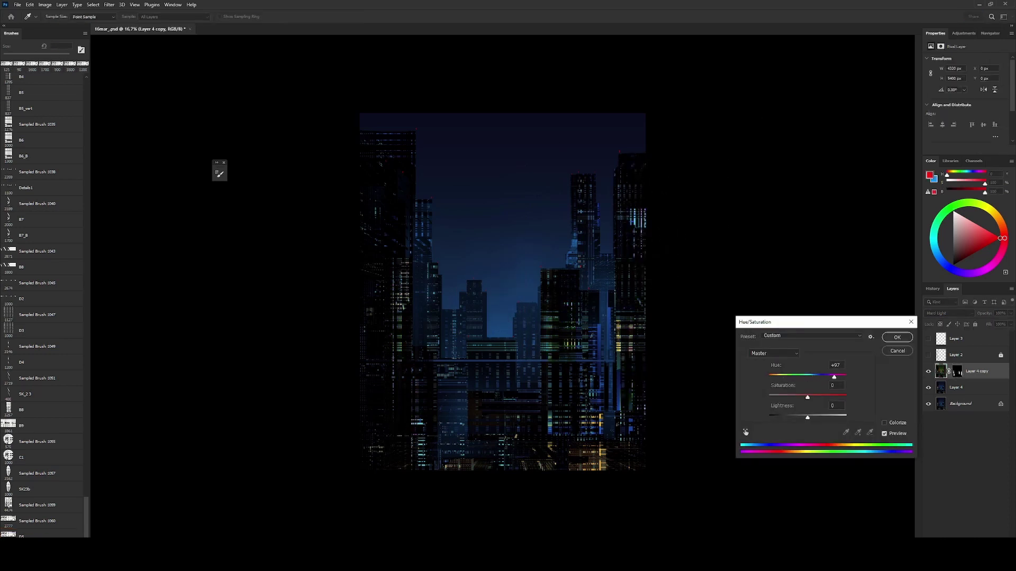
key(Return)
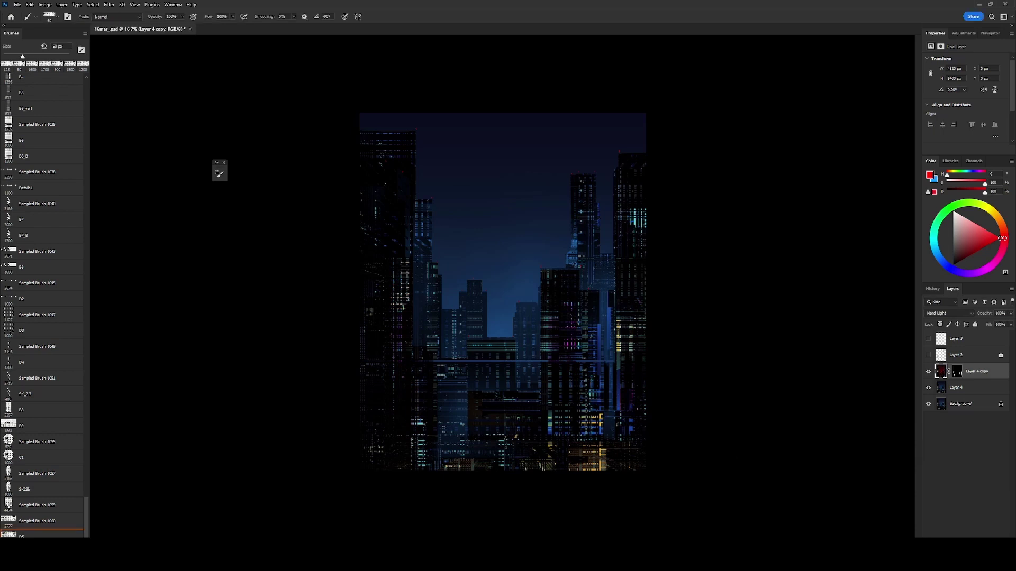
- Squash the copy to 1684 px tall, rotate it -90° and nudge it down-right
key(ctrl+t)
drag(503, 112, 503, 233)
drag(503, 471, 503, 344)
key(Return)
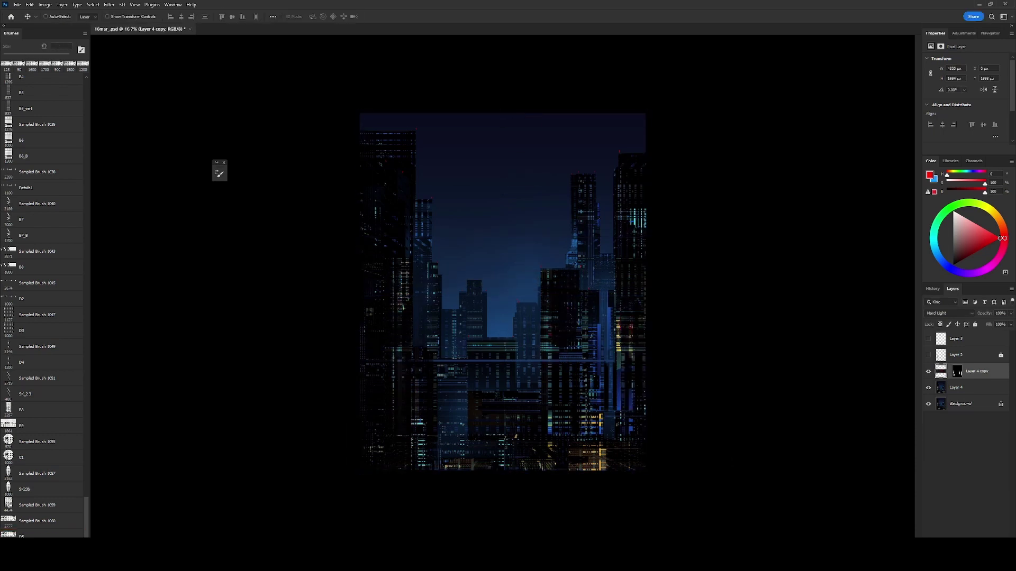
key(ctrl+t)
drag(566, 180, 439, 288)
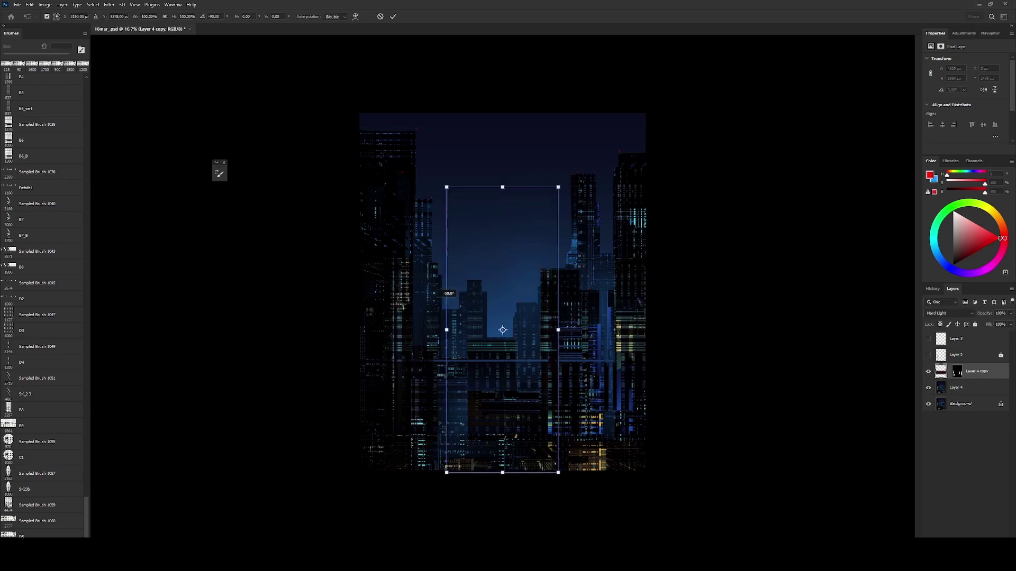
drag(502, 370, 566, 433)
key(Return)
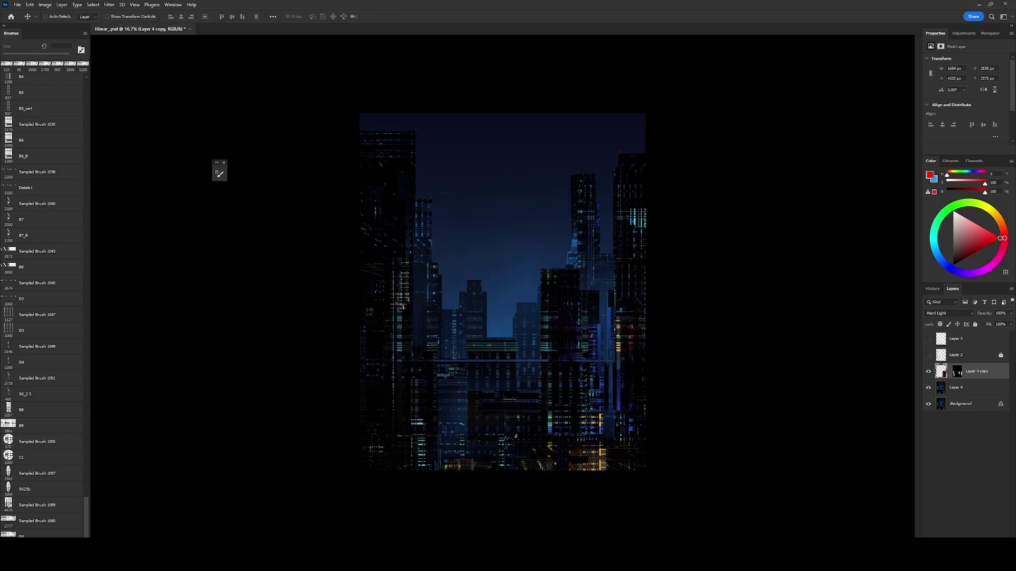
- Back on the mask, set a 300 px brush and outline the lower-right buildings freehand
key(ctrl+backslash)
key(b)
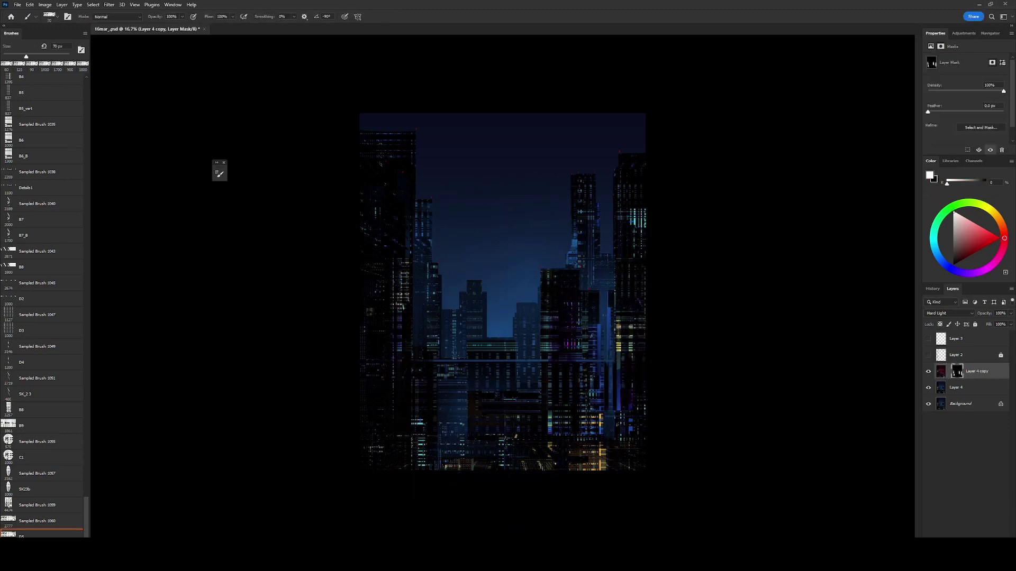
key(d)
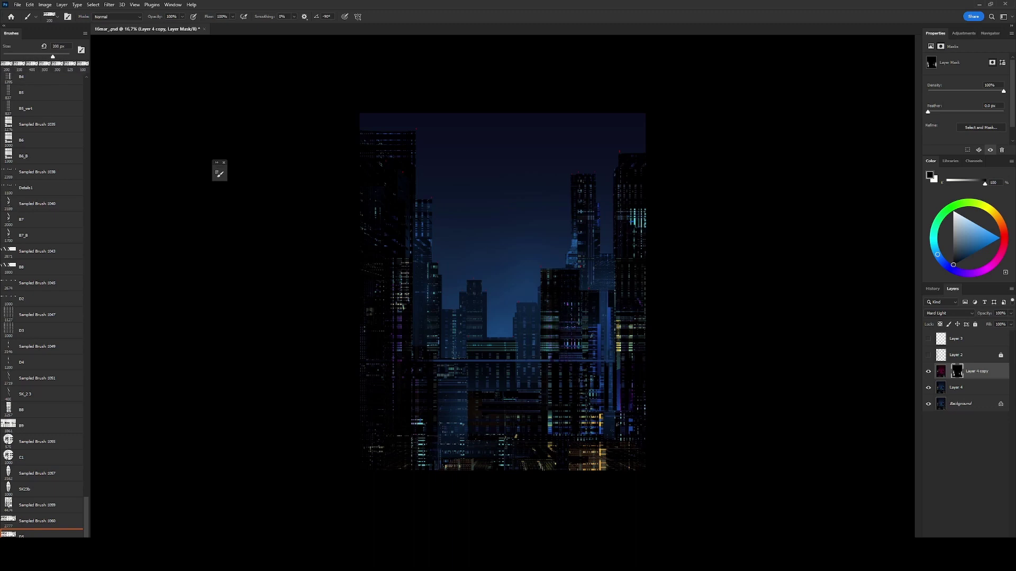
key(bracketleft)
key(l)
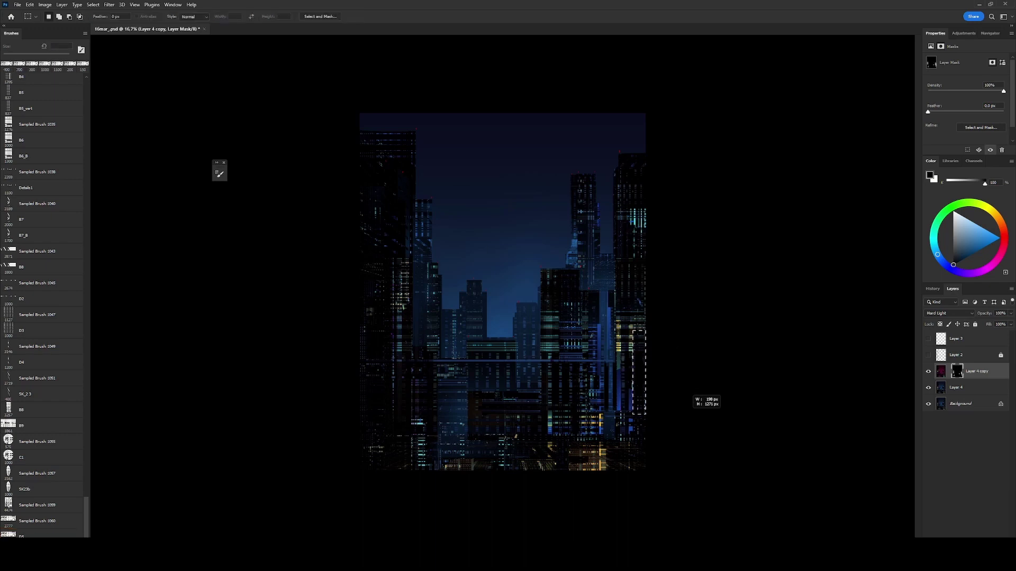
mouse_move(643, 330)
mouse_down()
mouse_move(603, 447)
mouse_move(691, 374)
mouse_up()
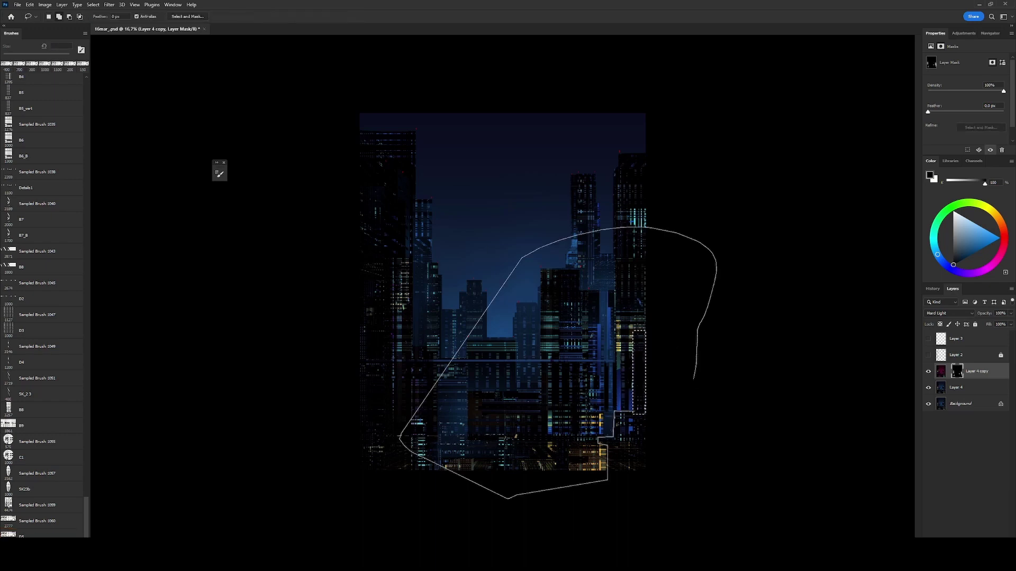
key(ctrl+d)
- On a new layer, paint a wide blue glow over the lower city with the SOFT2 brush
key(b)
scroll(45, 291, up, 10)
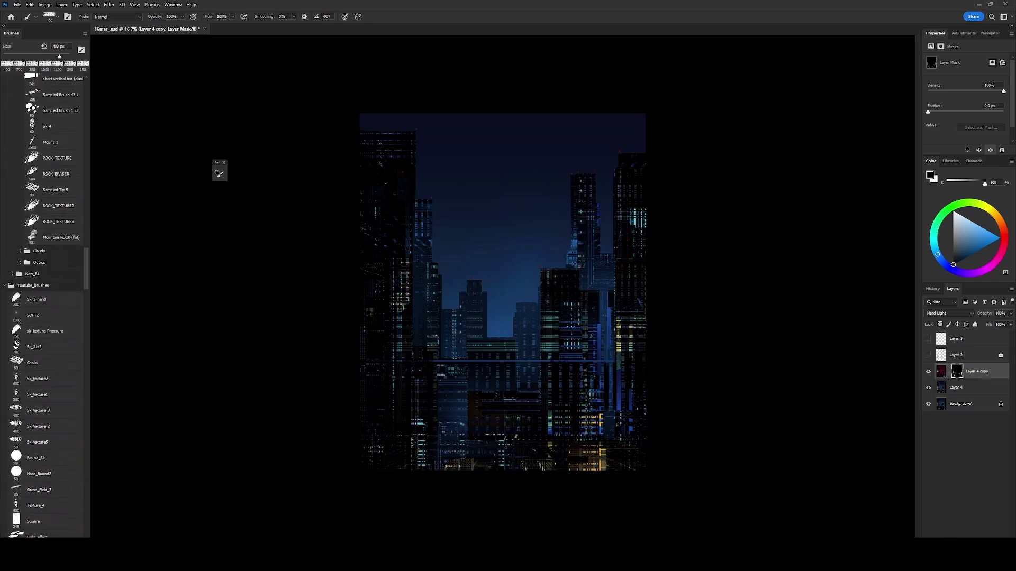
click(33, 301)
key(ctrl+shift+alt+n)
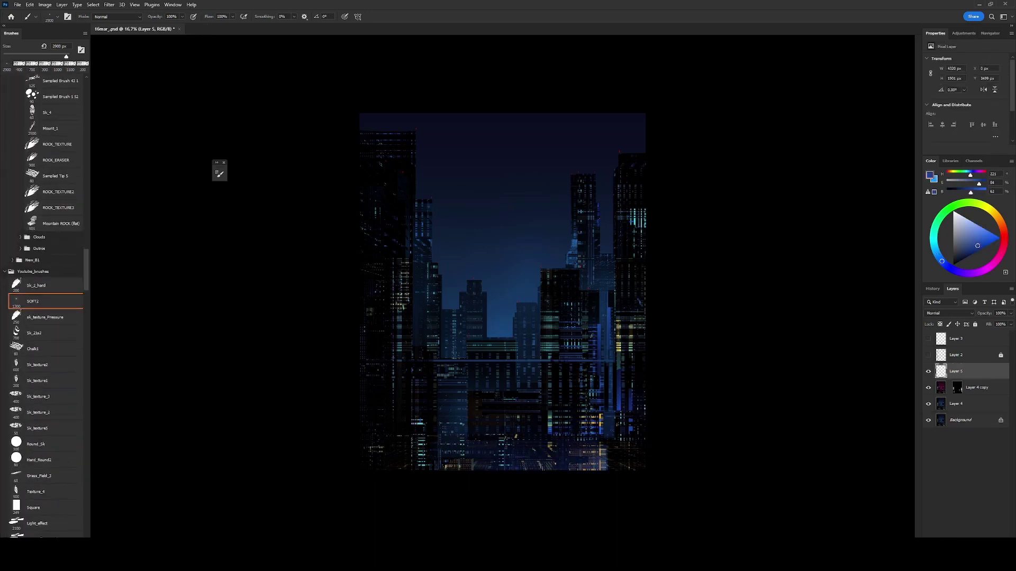
drag(492, 455, 534, 455)
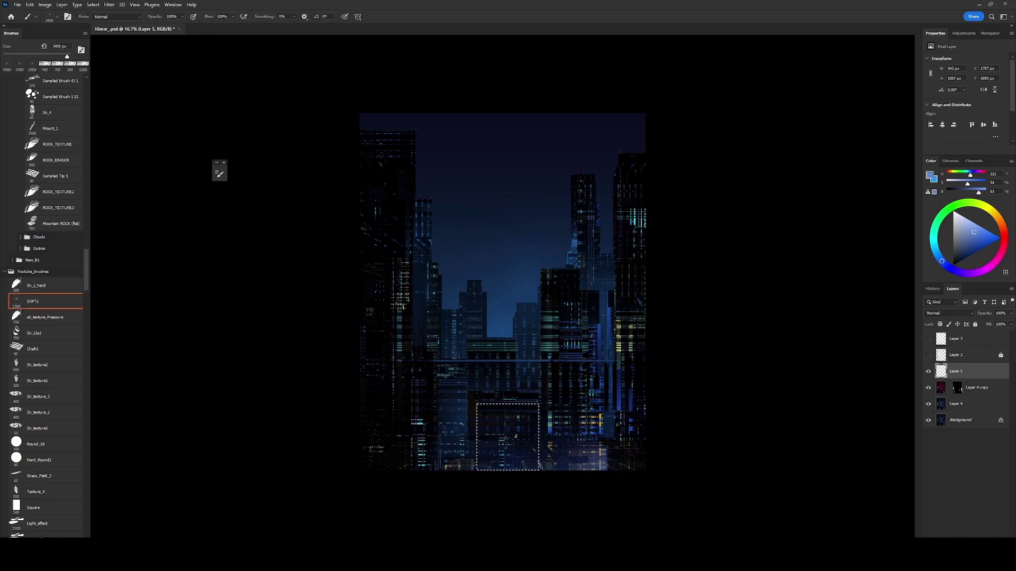
drag(481, 407, 535, 465)
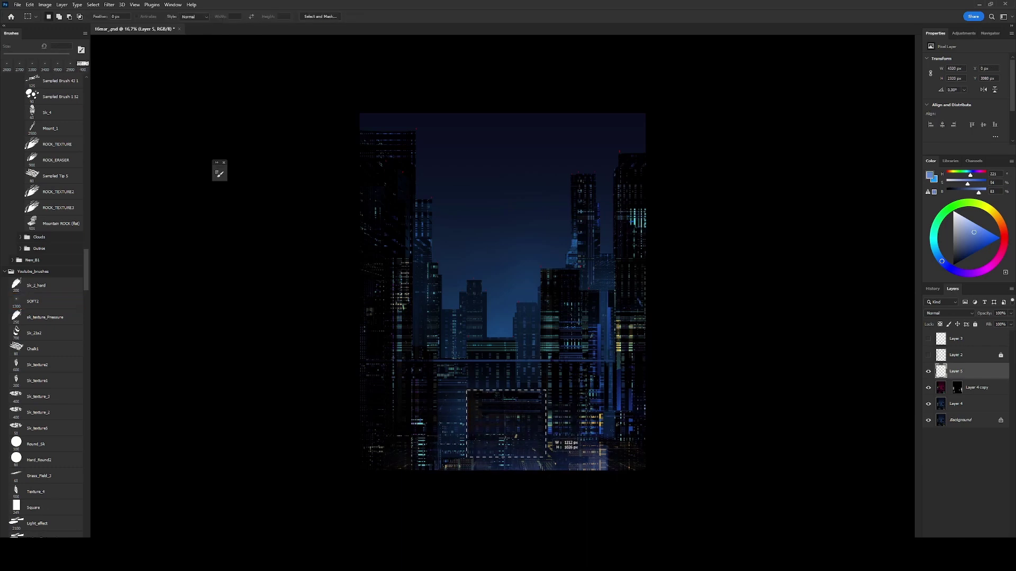
- Merge all visible layers into Layer 5 and duplicate it
key(ctrl+a)
key(ctrl+d)
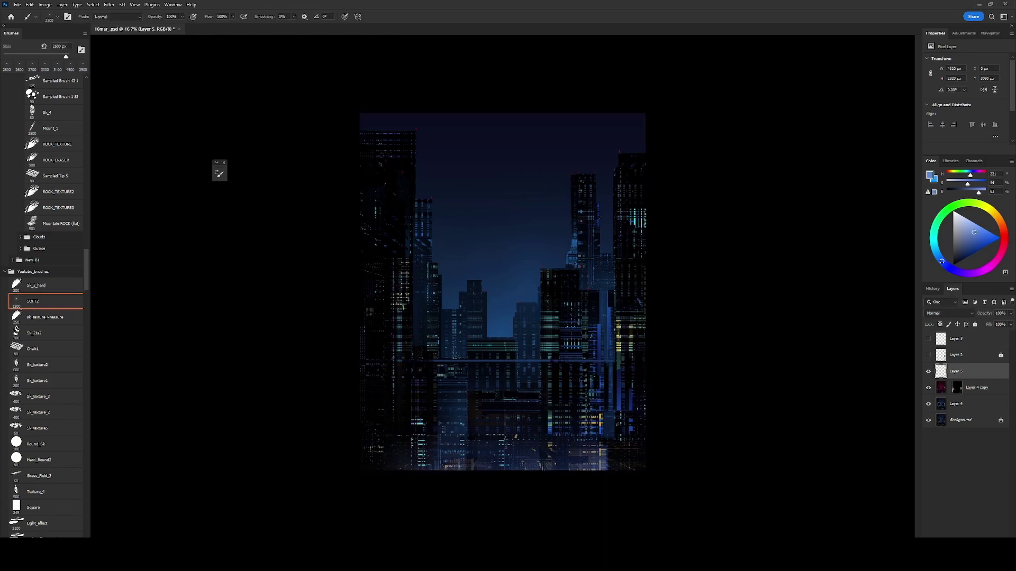
key(ctrl+e)
key(ctrl+j)
- Flip the city copy vertically, move it up and blend it in Lighten mode
key(c)
key(ctrl+t)
right_click(585, 283)
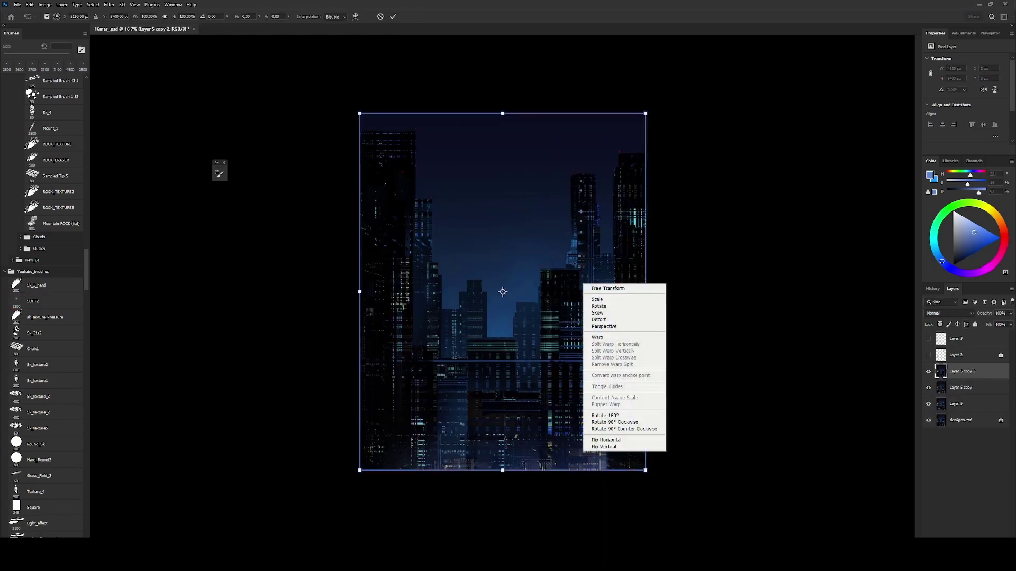
click(598, 444)
drag(502, 291, 502, 139)
key(Return)
click(948, 313)
click(931, 373)
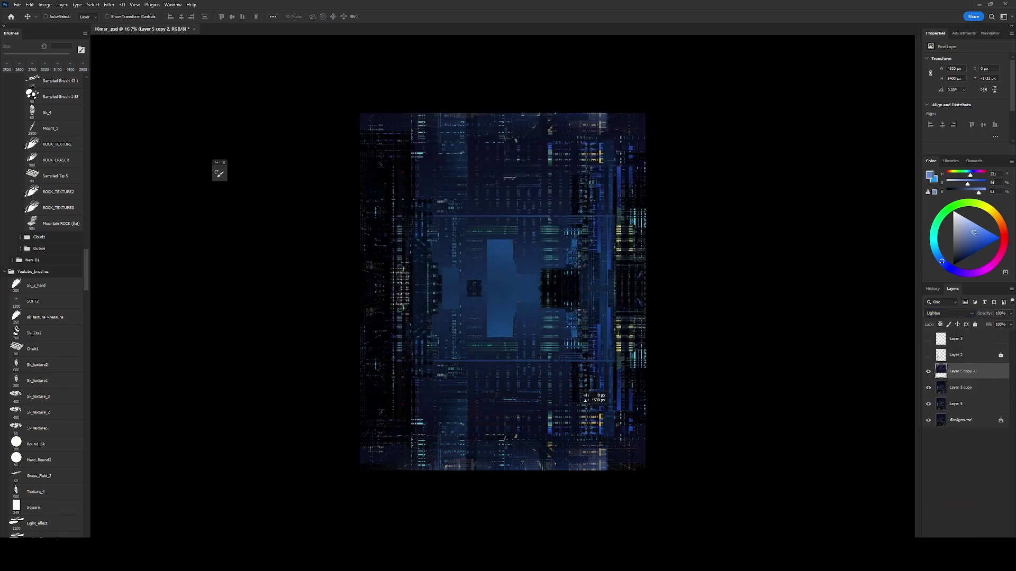
- Stretch the flipped copy into a perspective trapezoid and rotate it about 180°
key(ctrl+t)
drag(645, 463, 640, 462)
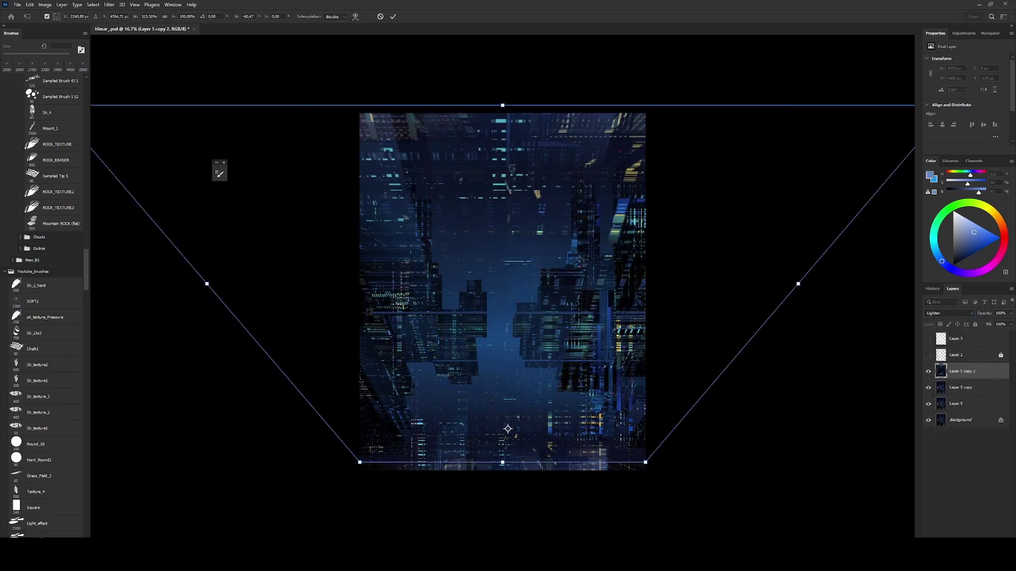
key(Return)
key(ctrl+minus)
key(ctrl+t)
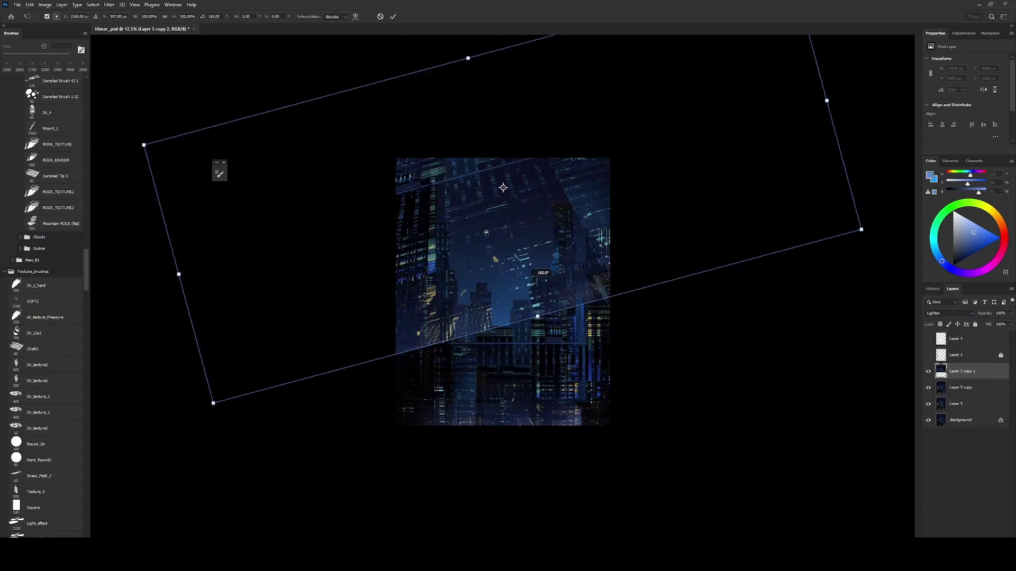
drag(502, 37, 506, 482)
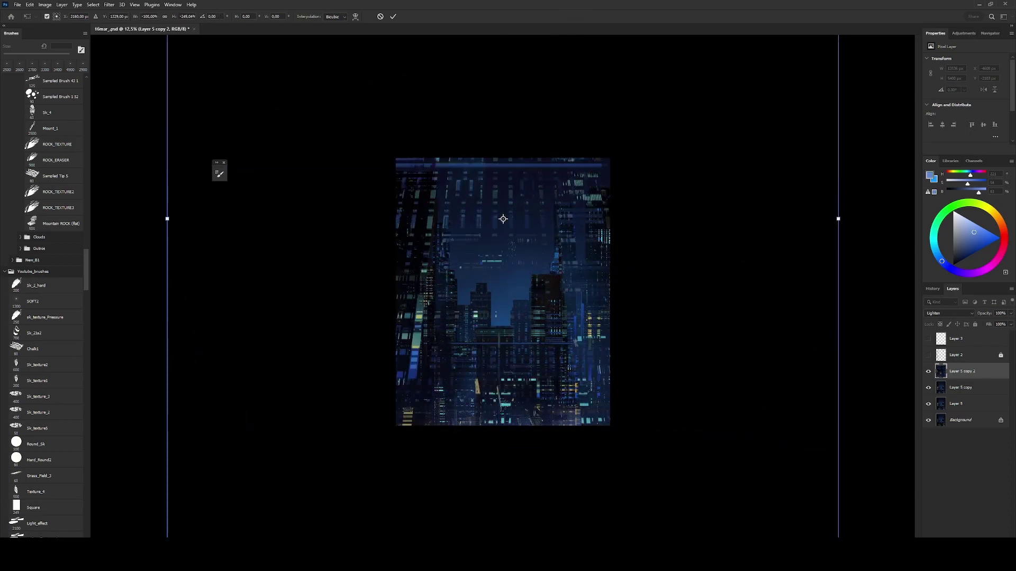
key(Return)
- Apply a Field Blur from the Blur Gallery to the overlay
click(109, 4)
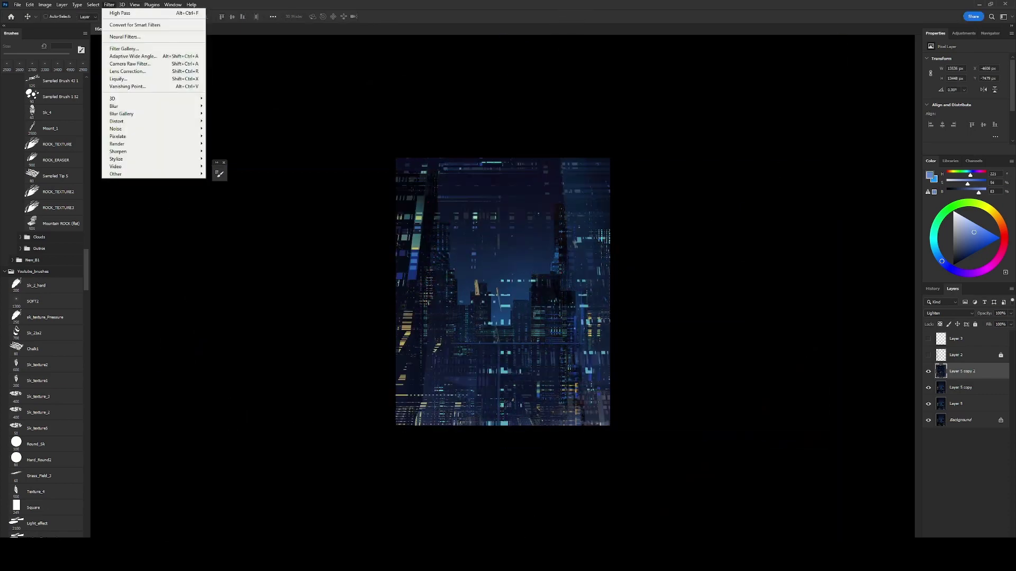
click(222, 113)
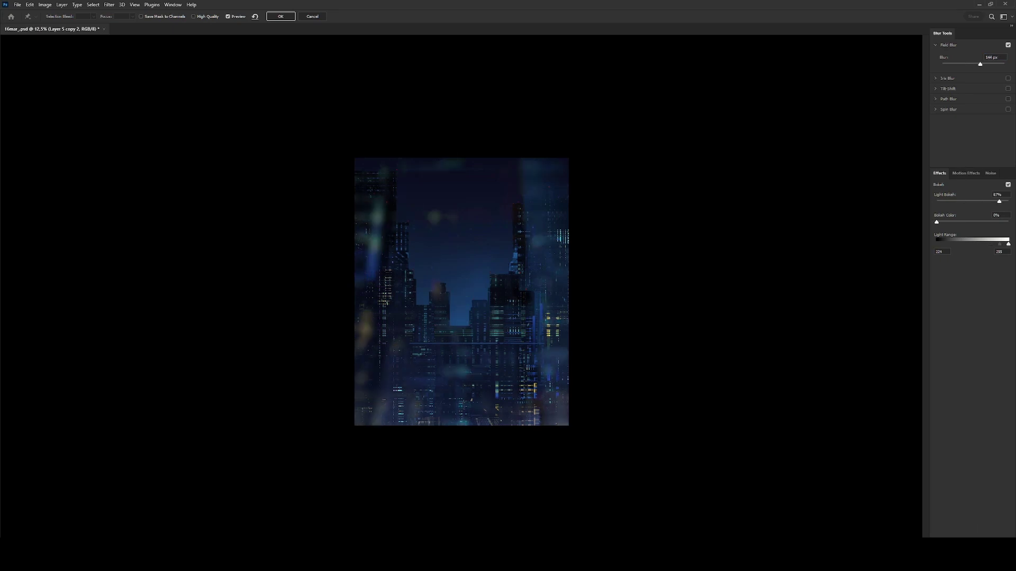
key(Return)
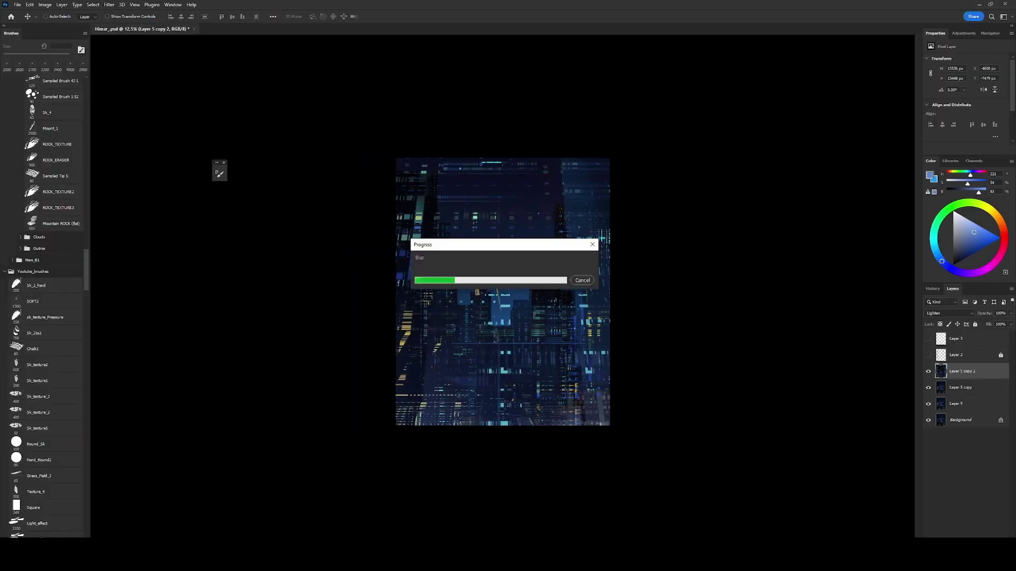
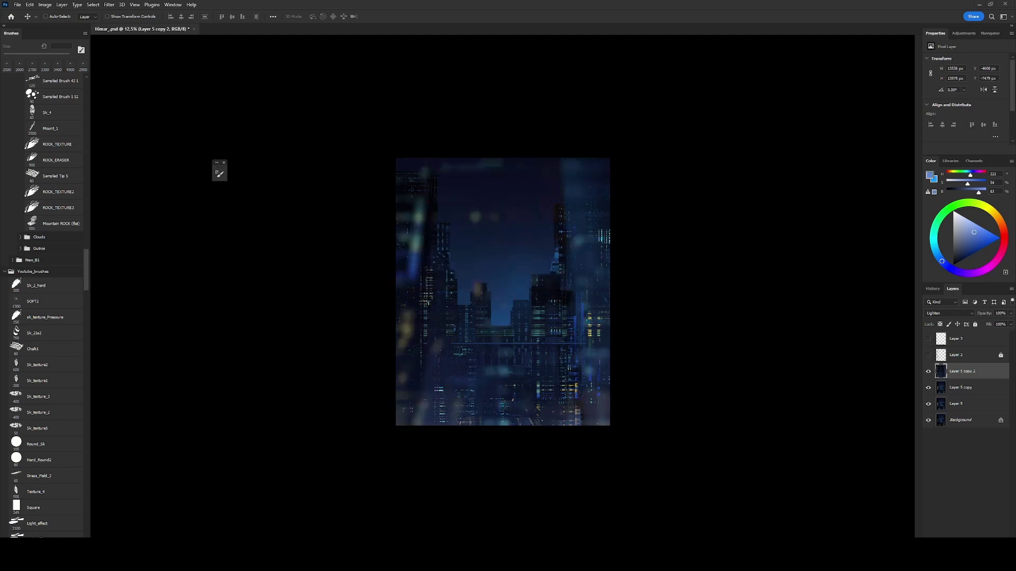
- Tint the glow layer purple with Hue/Saturation and move it lower over the city
key(ctrl+plus)
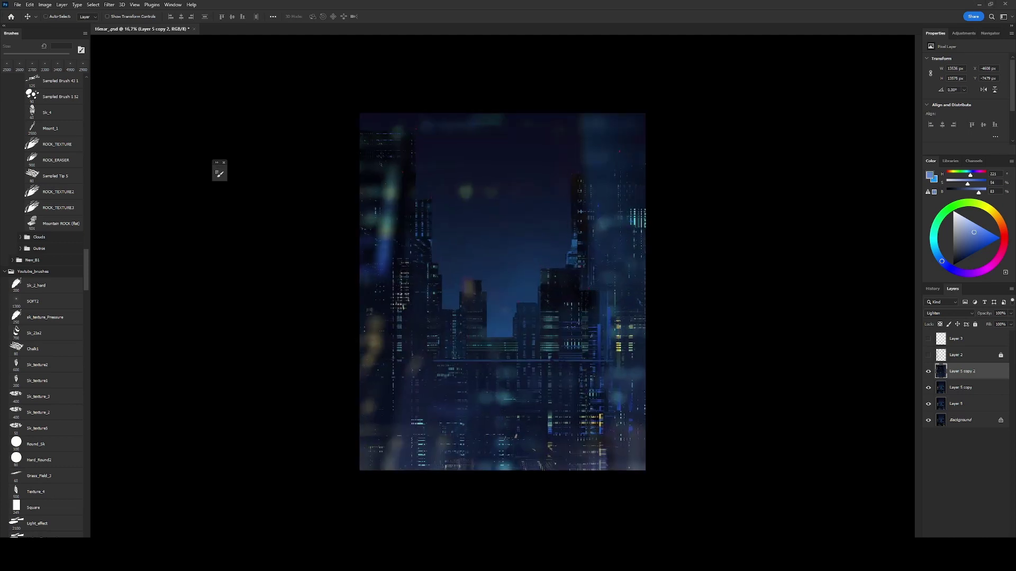
key(ctrl+u)
drag(825, 365, 836, 365)
key(Return)
drag(567, 320, 572, 336)
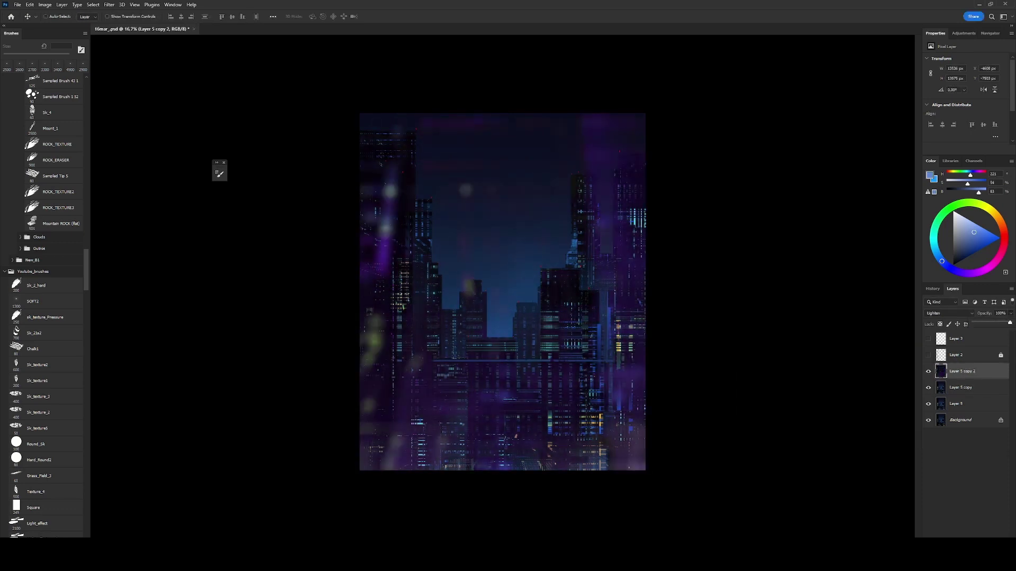
- Streak the purple glow with Motion Blur and blend it at Lighten 52%
key(b)
key(alt+t)
key(b)
key(Right)
key(m)
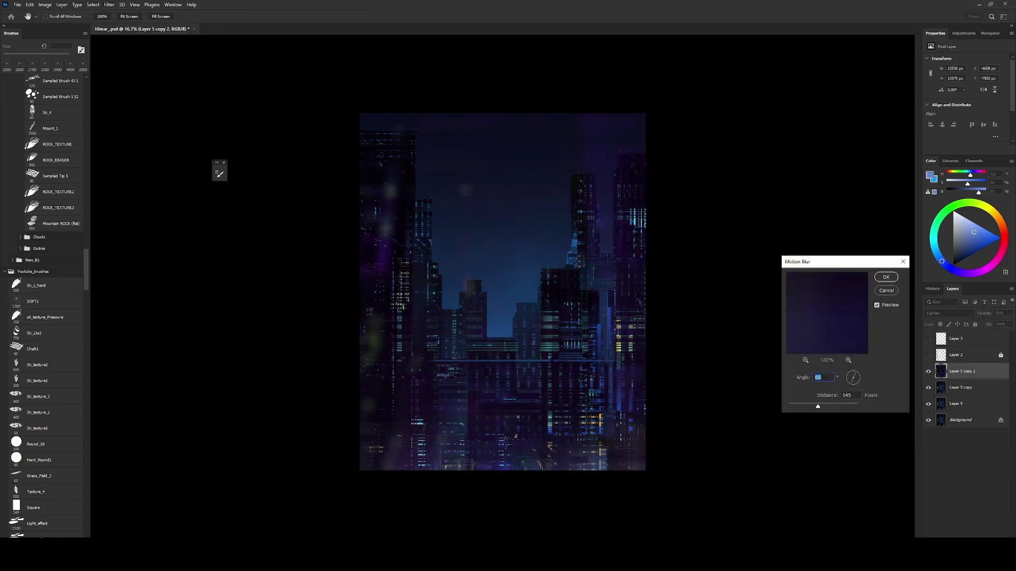
key(Tab)
key(Return)
- Switch to the brush and select a hard round brush for painting stars
key(w)
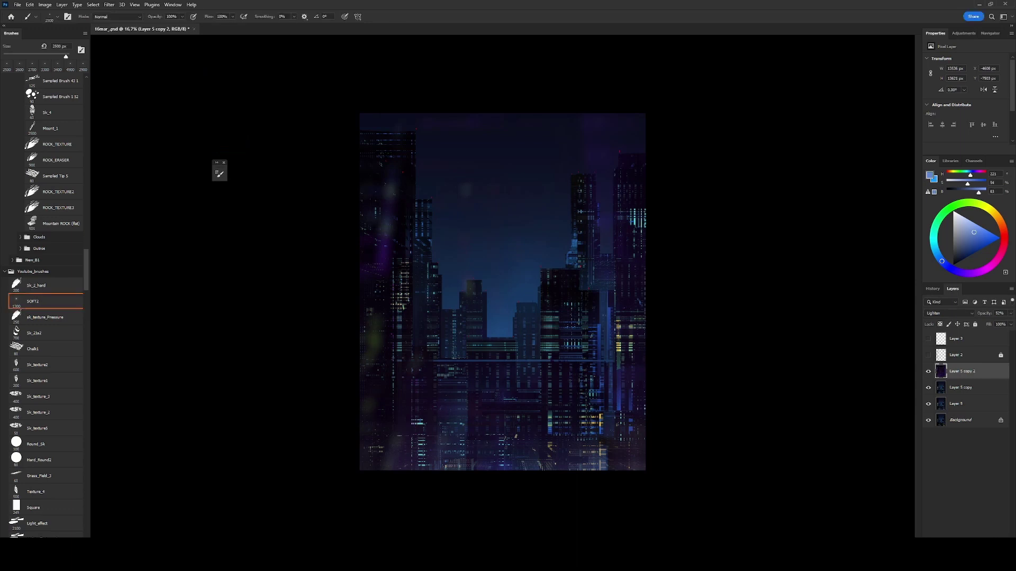
key(alt+[)
click(39, 460)
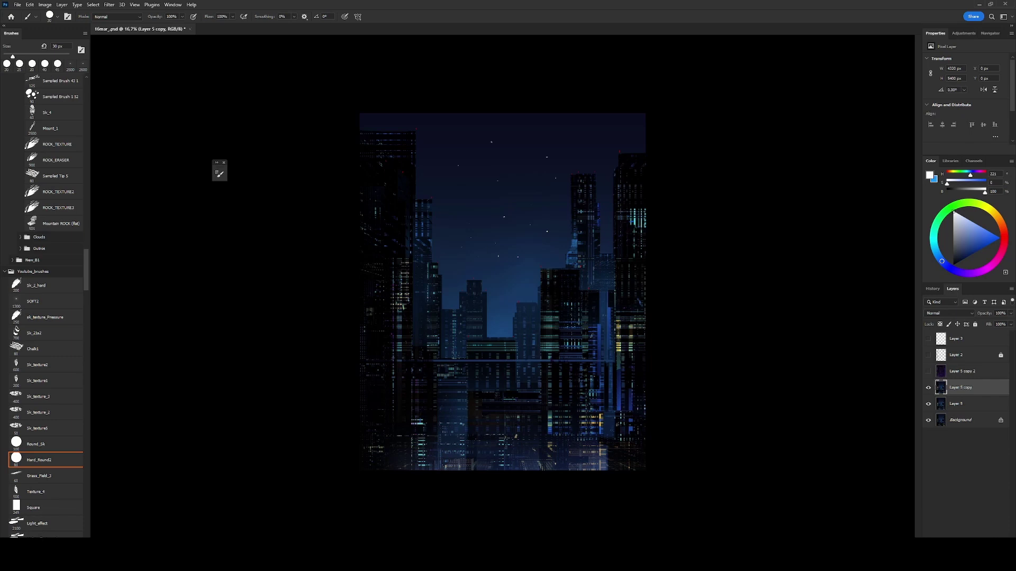
- Add a new empty layer and paint white star dots with Hard_Round2
key(v)
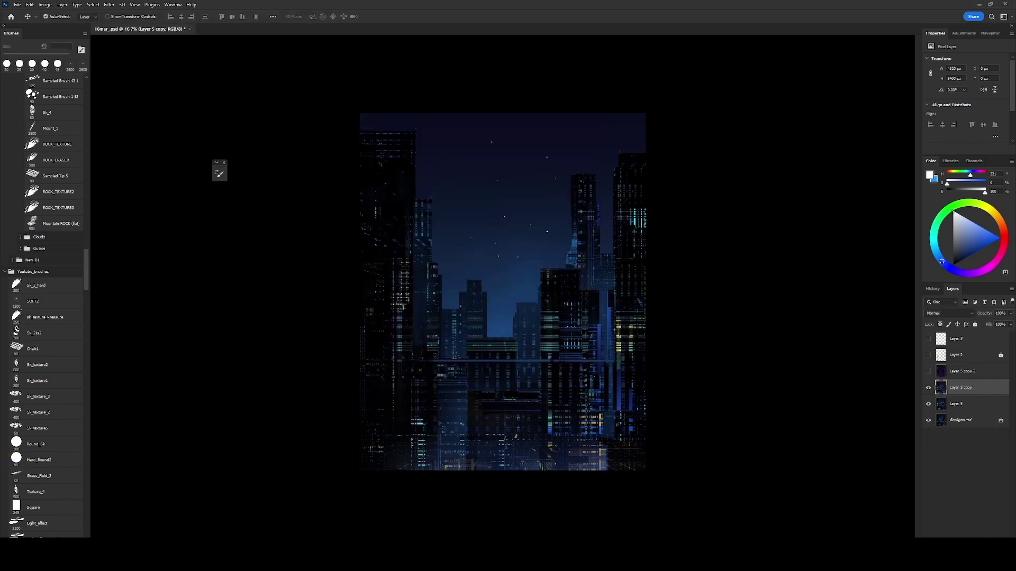
key(ctrl+shift+alt+n)
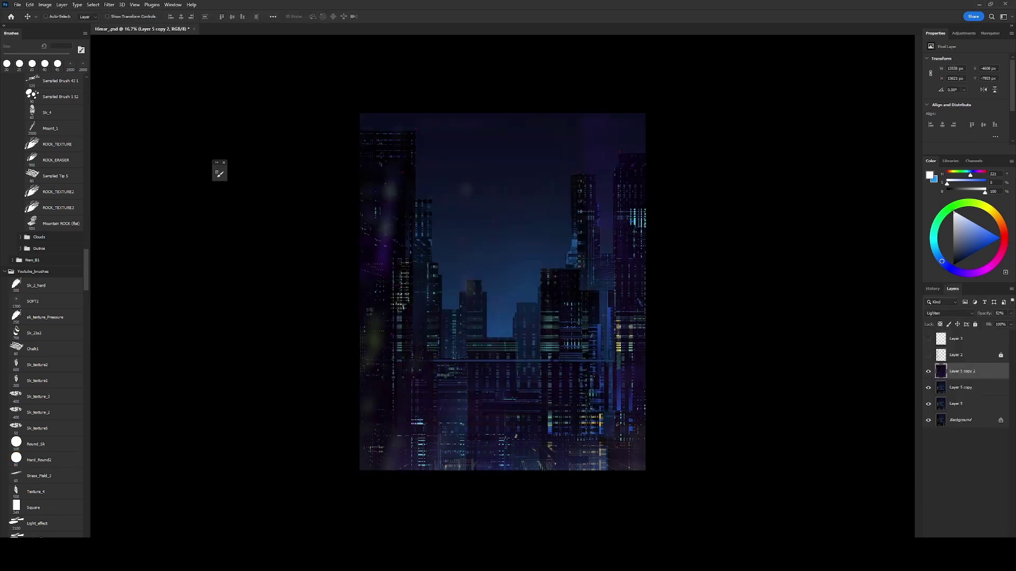
key(b)
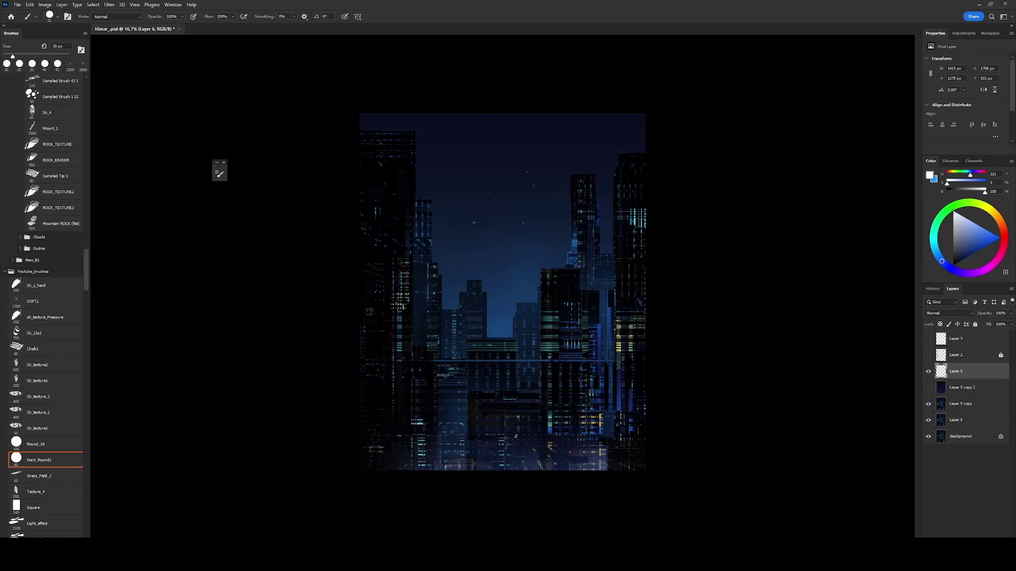
- Make three duplicates of the star layer, rotating and repositioning each copy
key(ctrl+j)
key(ctrl+t)
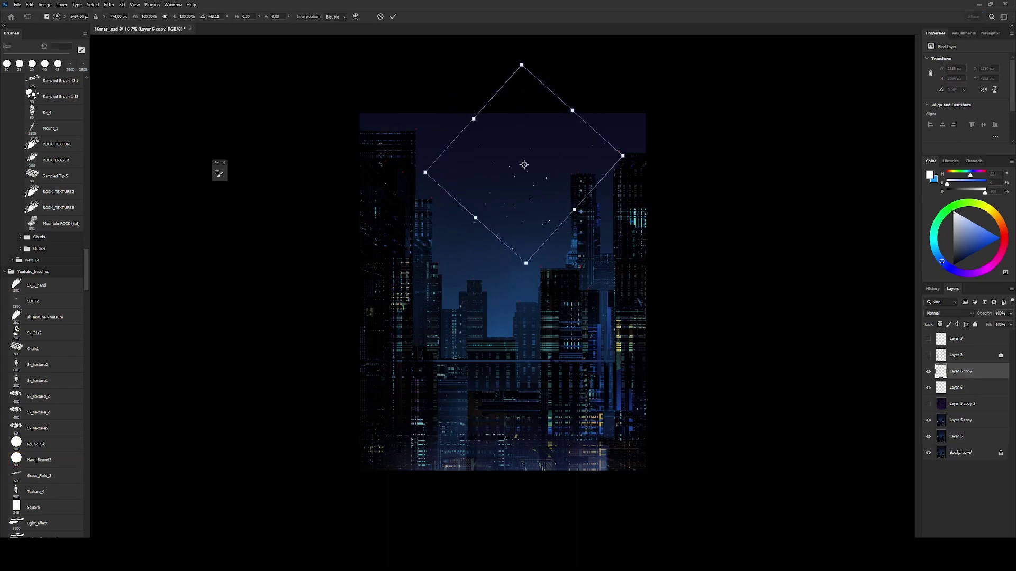
key(Return)
key(ctrl+j)
key(ctrl+t)
key(Return)
key(ctrl+j)
key(ctrl+t)
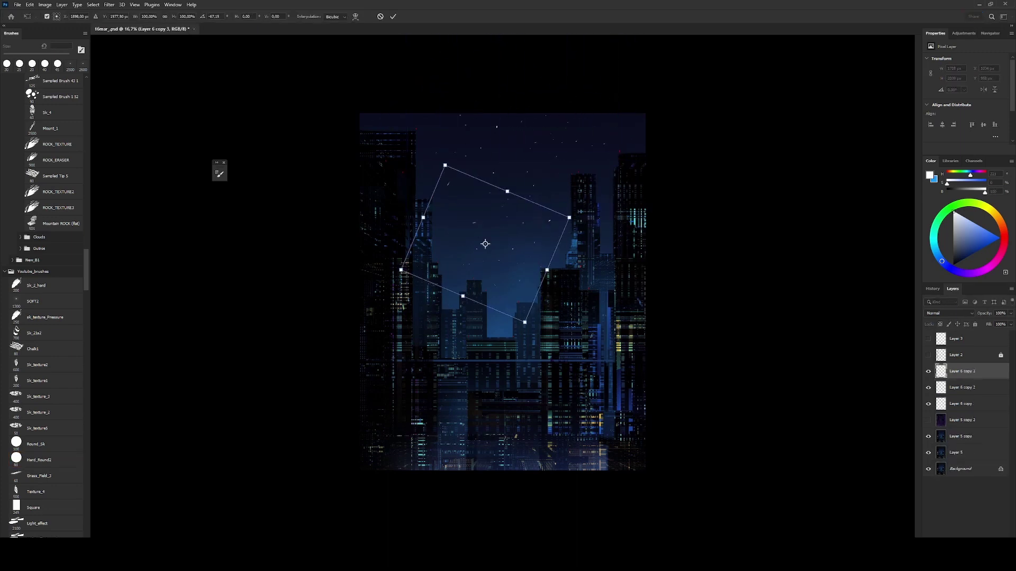
key(Return)
- Erase stray stars, paint tiny extra ones, merge the copies, and duplicate the result
key(e)
key(b)
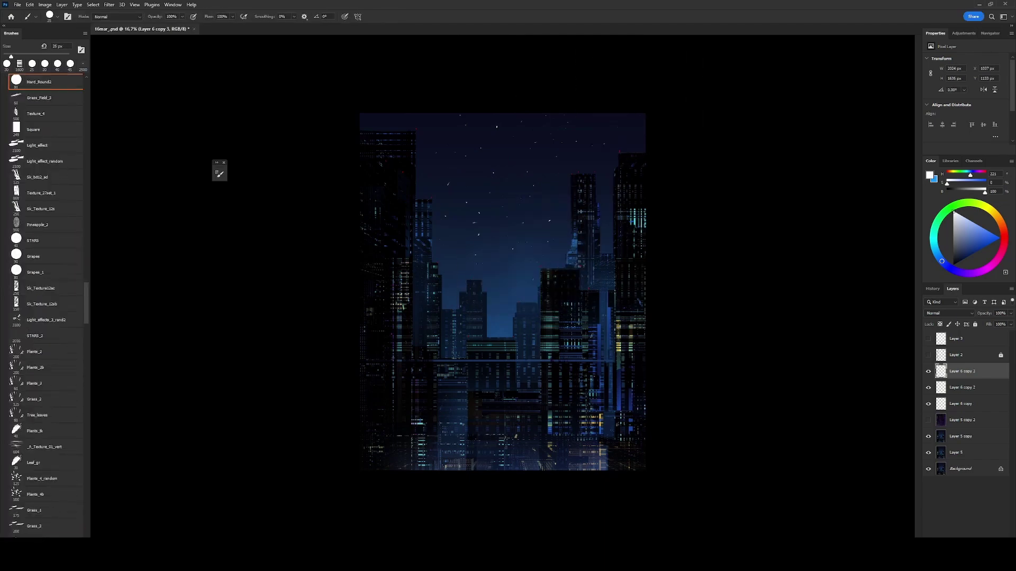
key(bracketleft)
key(ctrl+e)
key(ctrl+e)
key(bracketright)
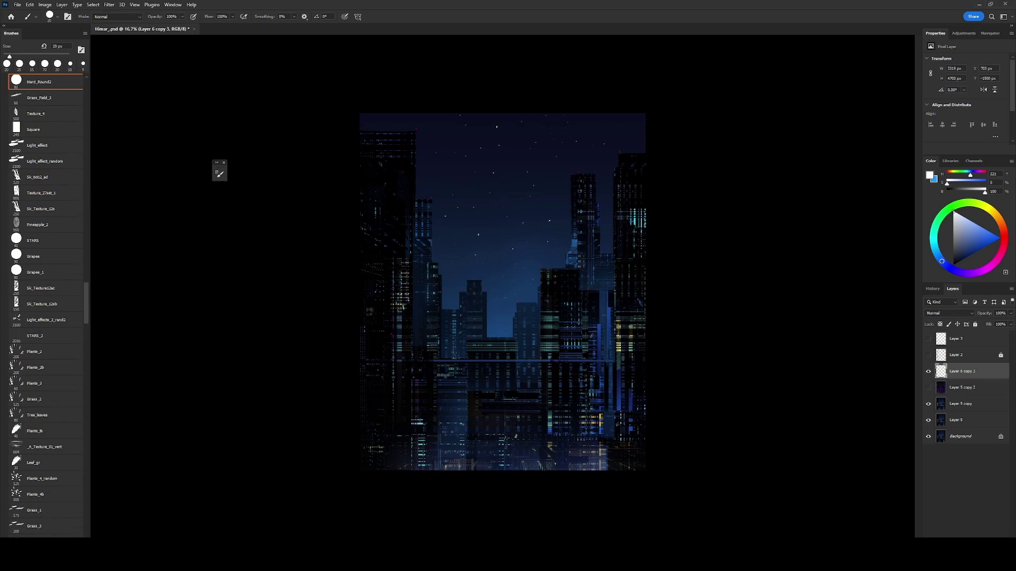
key(v)
key(ctrl+j)
- Shrink the star copy for smaller stars and merge it into the star layer
key(ctrl+t)
drag(613, 58, 568, 120)
key(Return)
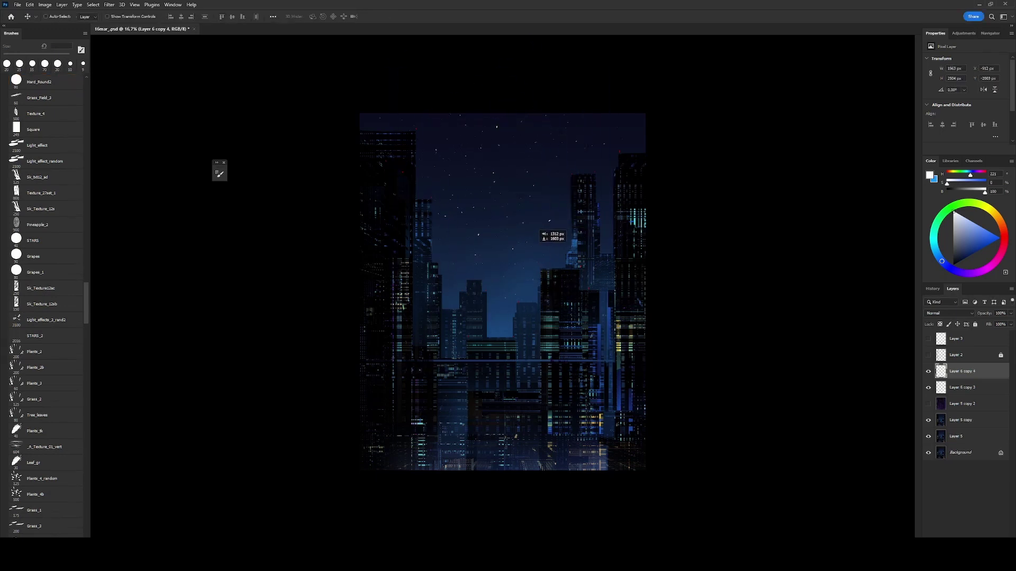
key(ctrl+alt+shift+t)
key(ctrl+alt+shift+t)
key(ctrl+alt+shift+t)
key(ctrl+alt+shift+t)
key(ctrl+alt+shift+t)
key(ctrl+alt+shift+t)
key(ctrl+alt+shift+t)
key(ctrl+e)
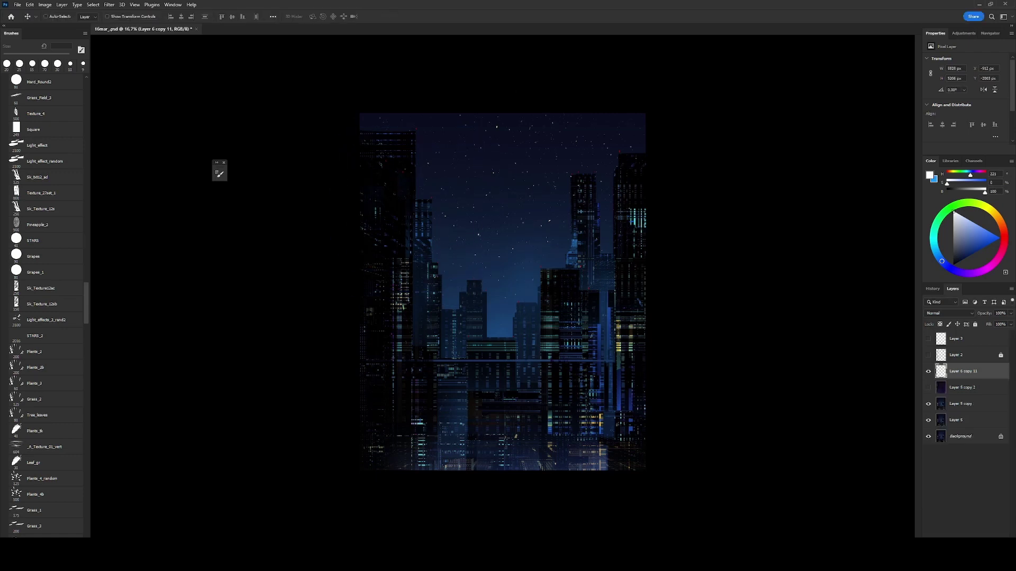
- Erase excess stars with a small eraser and shrink a star copy over the upper sky
key(e)
key(bracketleft)
key(bracketleft)
key(bracketleft)
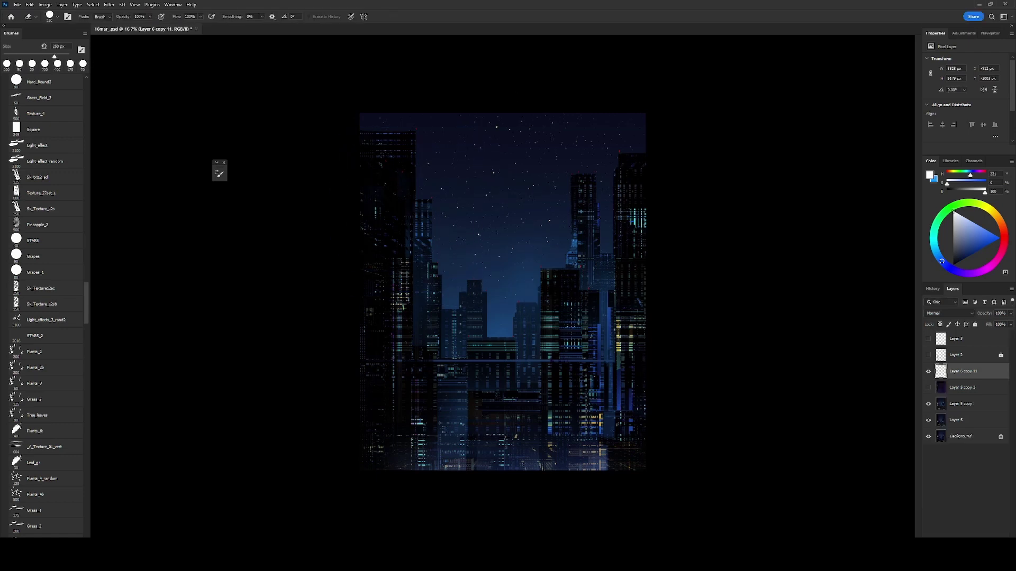
key(v)
key(ctrl+t)
drag(673, 311, 680, 272)
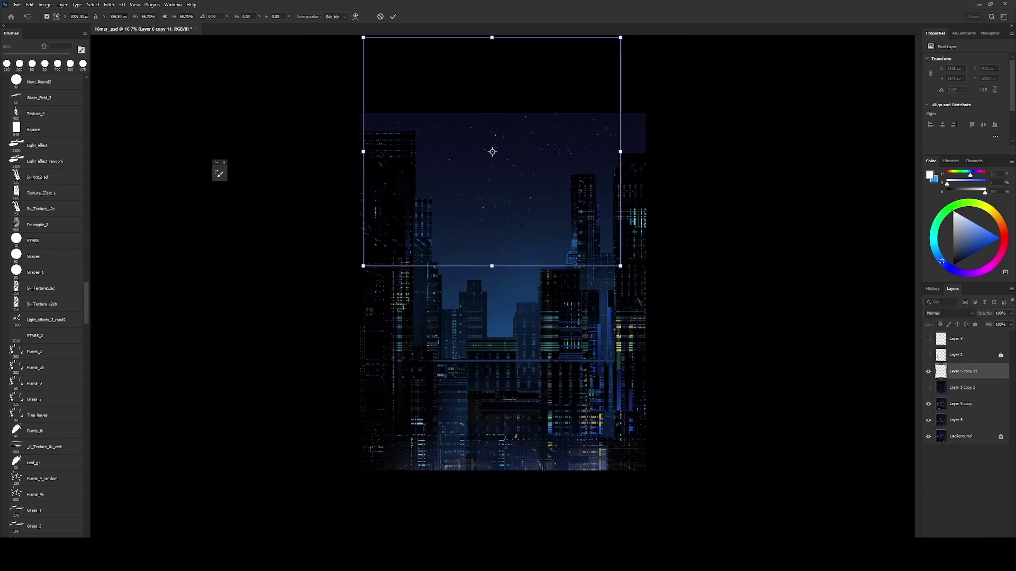
key(Return)
- Add two more star copies, one rotated at an angle, one scaled and moved into the sky
key(ctrl+j)
key(ctrl+t)
drag(526, 86, 502, 62)
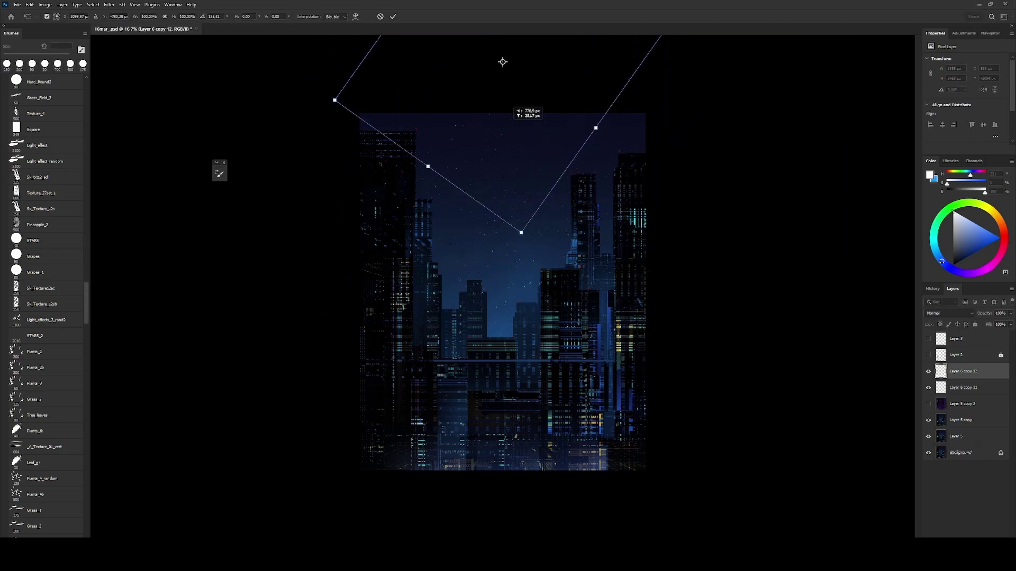
key(Return)
key(ctrl+j)
key(ctrl+t)
drag(402, 59, 585, 100)
key(Return)
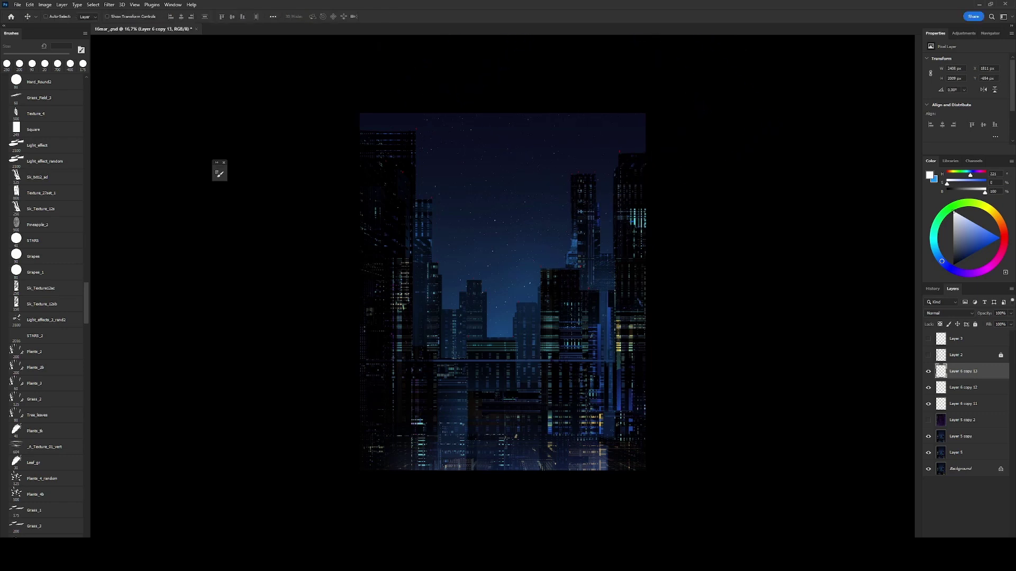
- Duplicate the stars twice more and merge all star copies into one layer
key(ctrl+j)
key(ctrl+t)
key(Return)
key(ctrl+j)
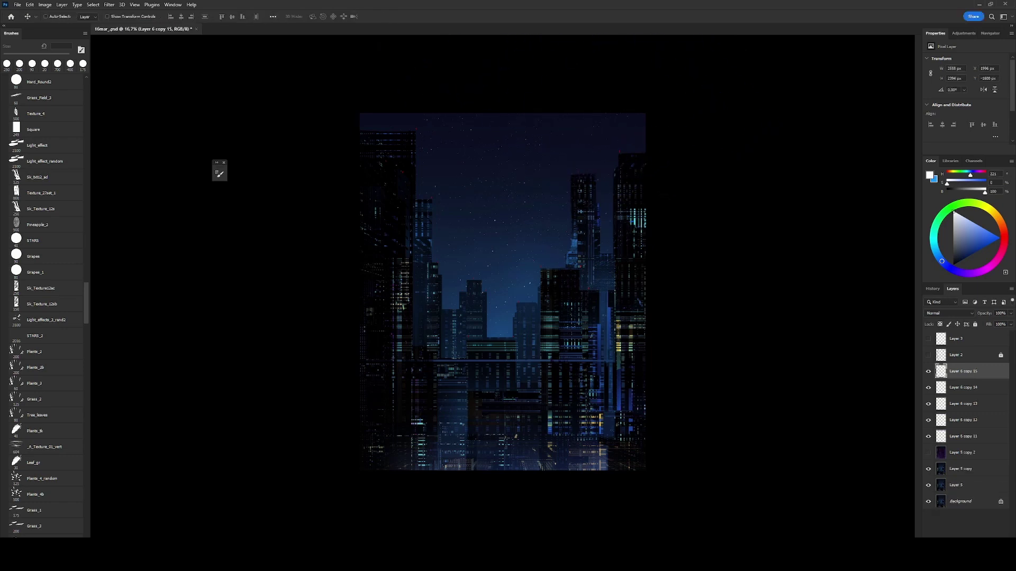
key(ctrl+e)
key(ctrl+e)
key(ctrl+e)
key(e)
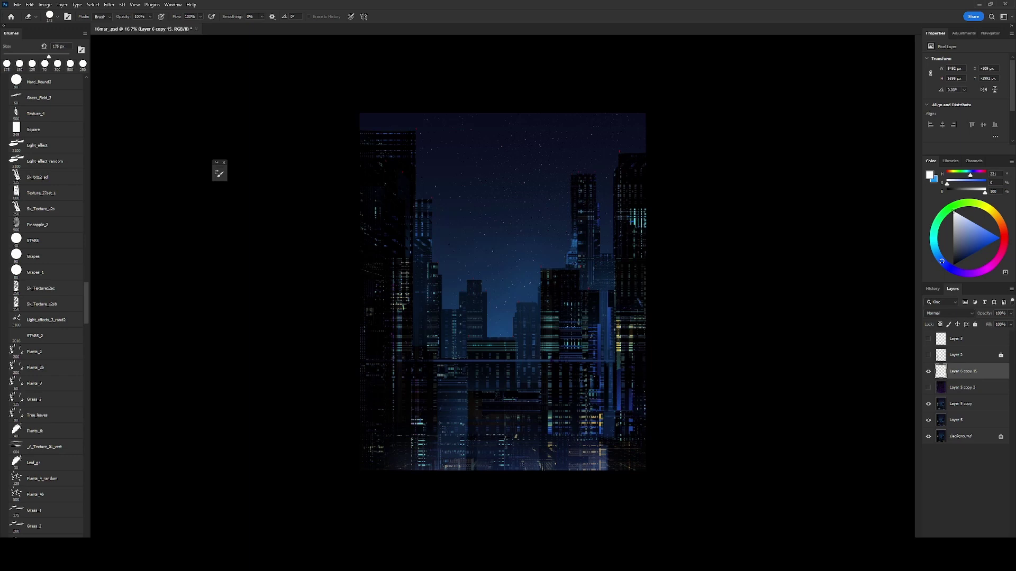
- Merge the starfield down into the city layer and save the document
key(b)
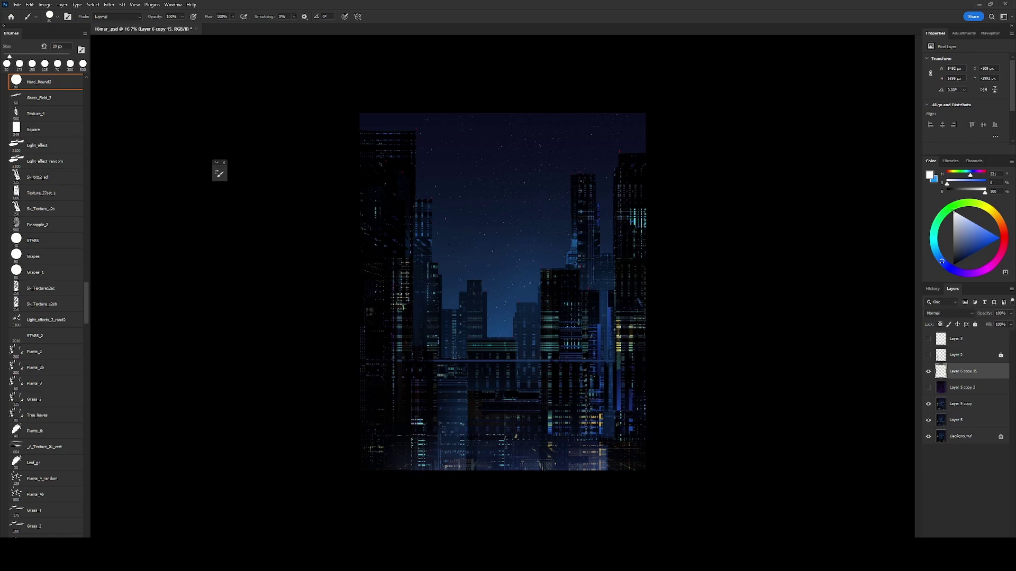
key(ctrl+e)
key(period)
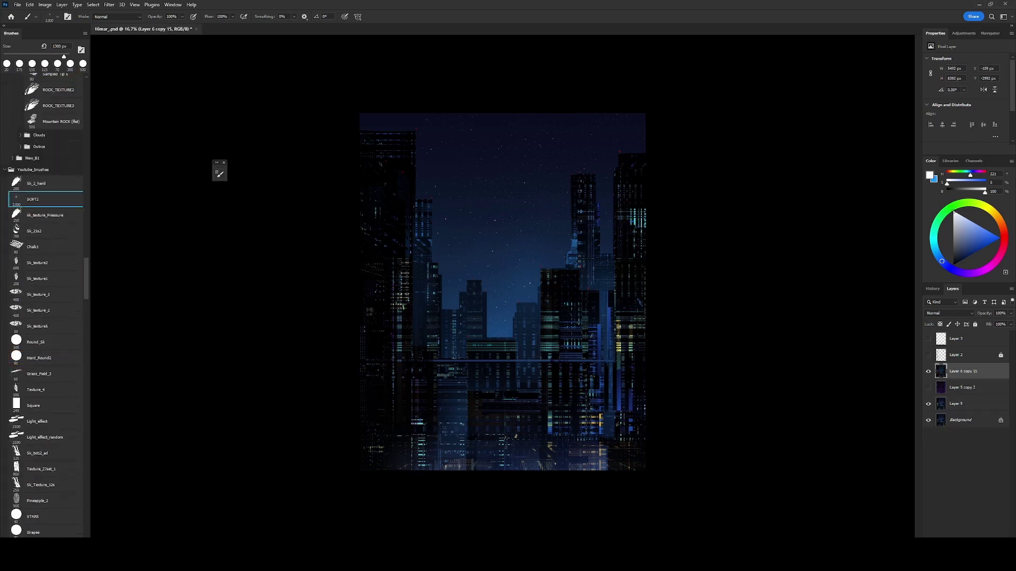
key(ctrl+s)
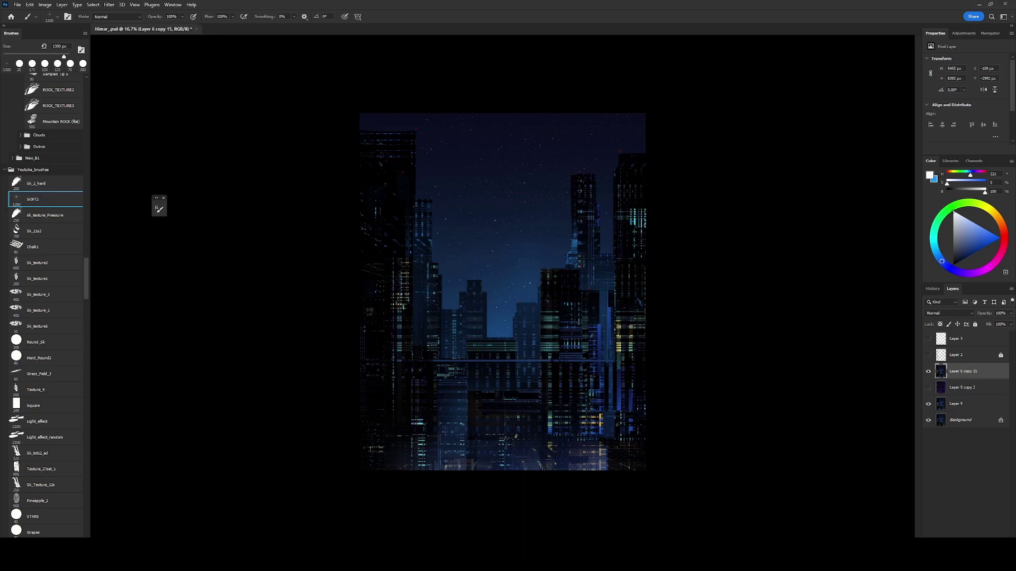
- Add a new overlay layer with a dark colour and a large SOFT2 soft brush
key(ctrl+shift+alt+n)
key(shift+alt+o)
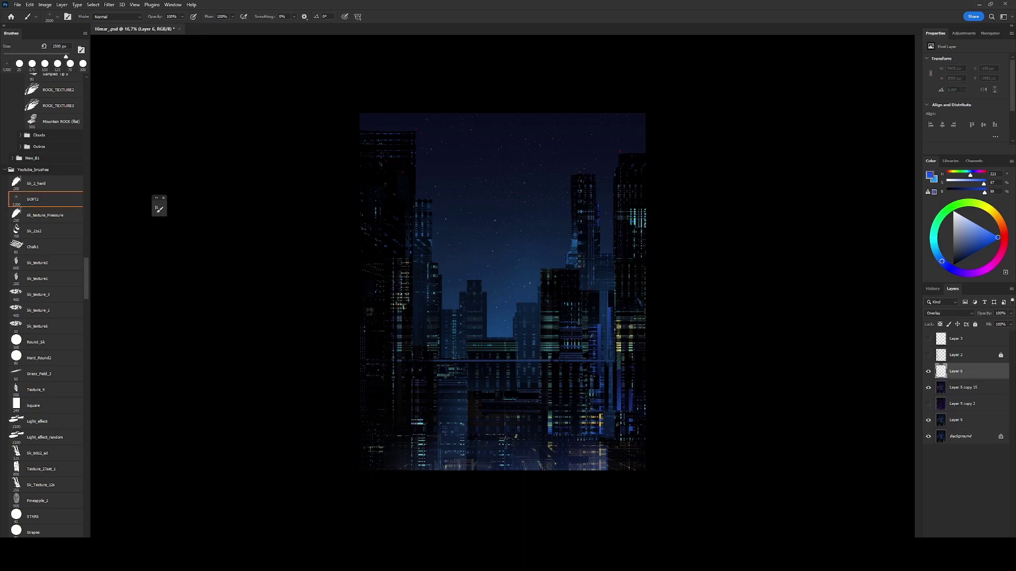
click(503, 122)
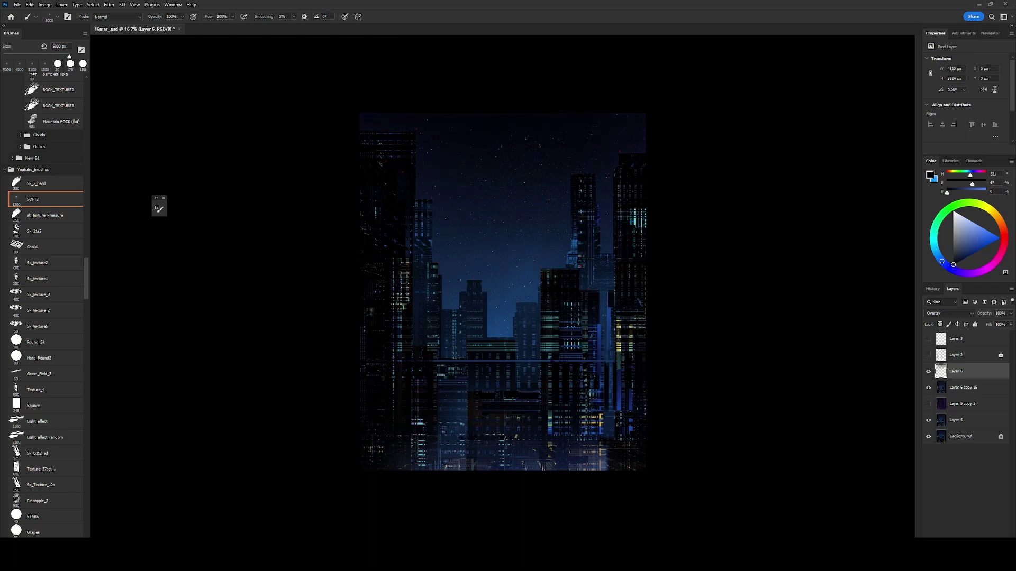
key(e)
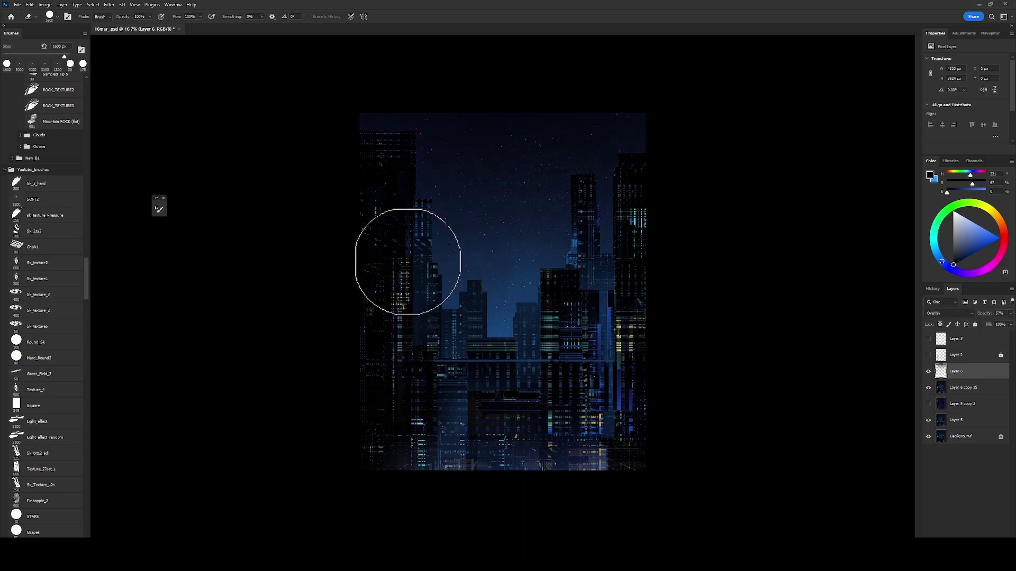
click(32, 199)
key(b)
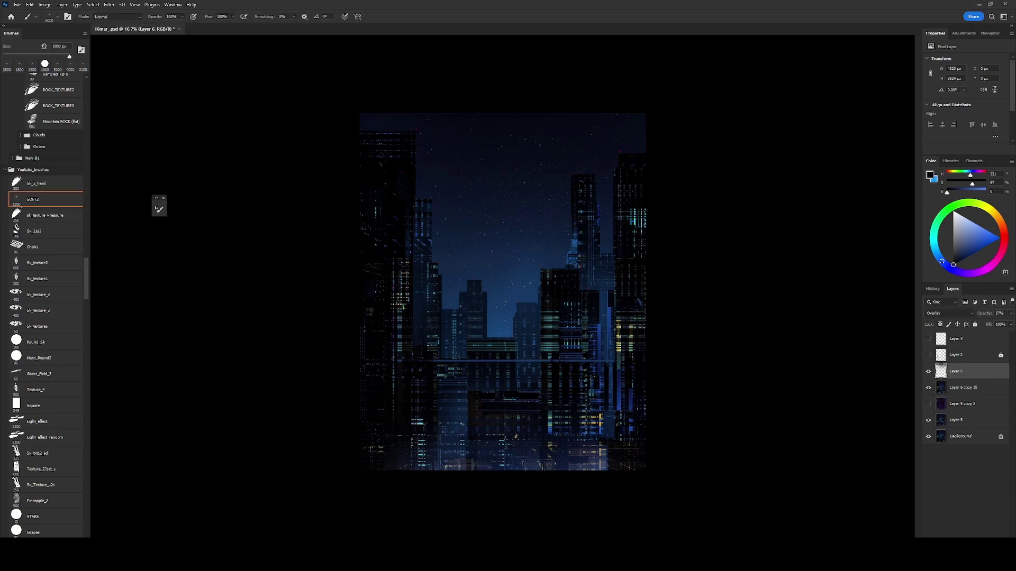
- Merge the overlay copy into Layer 6, then show and duplicate Layer 5 copy 2
key(ctrl+e)
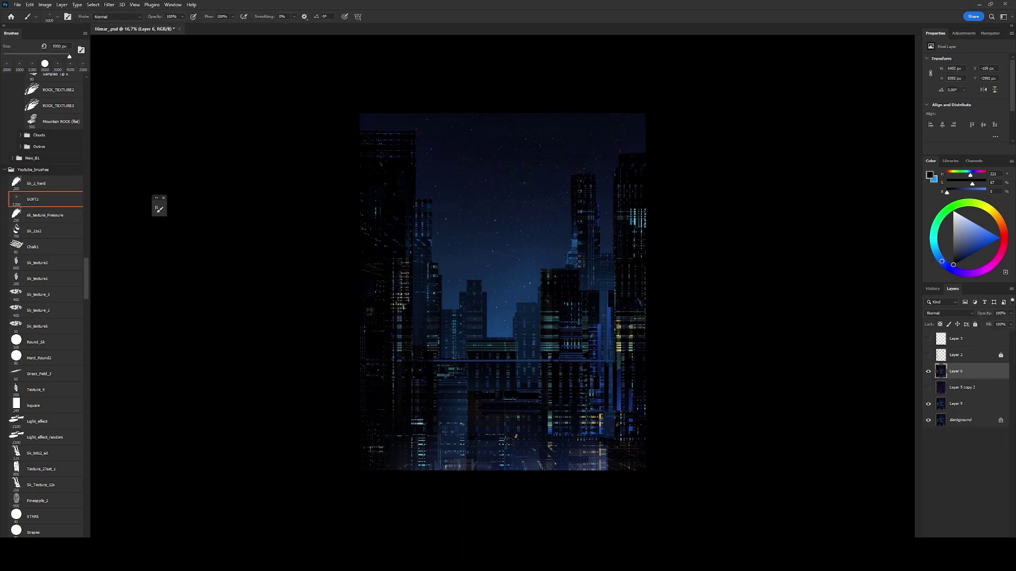
click(928, 387)
key(ctrl+j)
key(ctrl+t)
- Shift the glow duplicate across the city and erase parts with a large soft eraser
drag(542, 316, 556, 402)
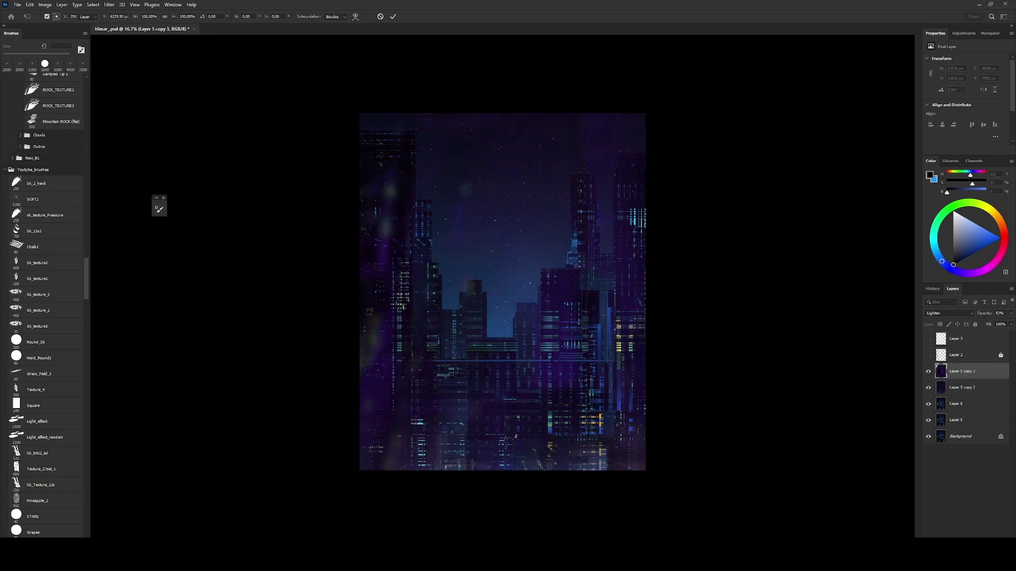
key(Return)
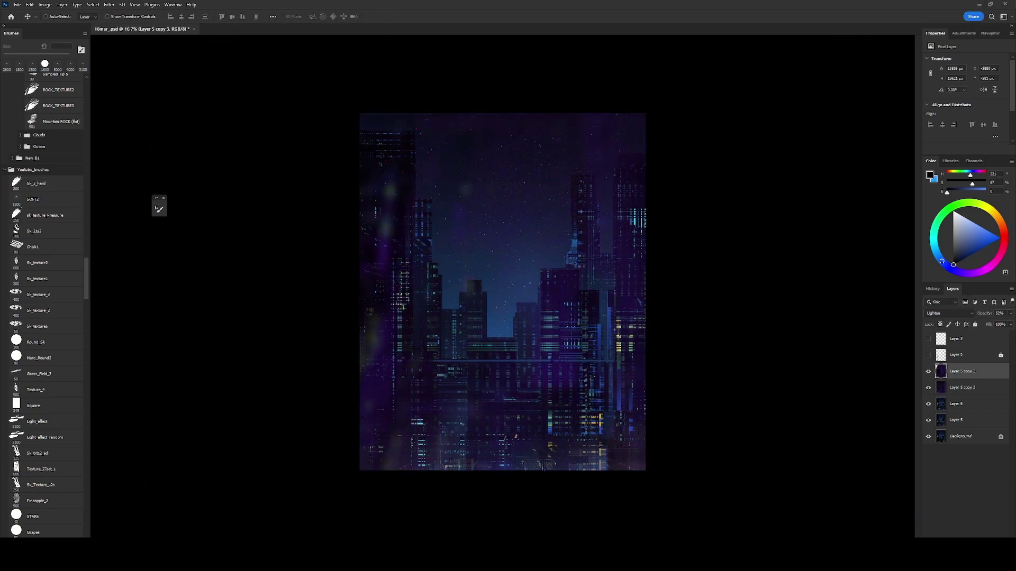
key(e)
key(bracketright)
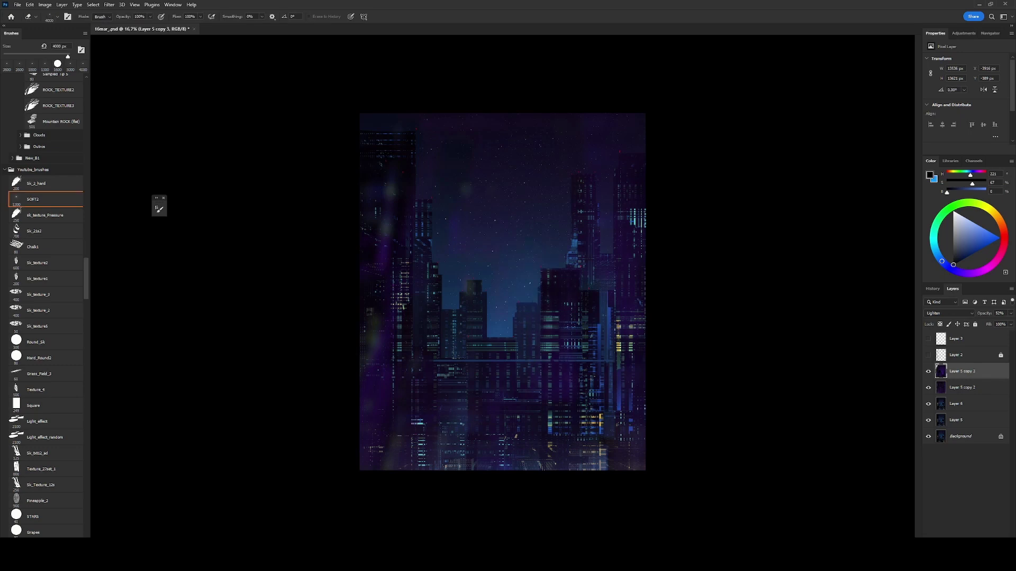
key(bracketright)
- Lower the duplicate's fill to about 53% and merge it into Layer 5 copy 2
key(v)
drag(1010, 324, 992, 334)
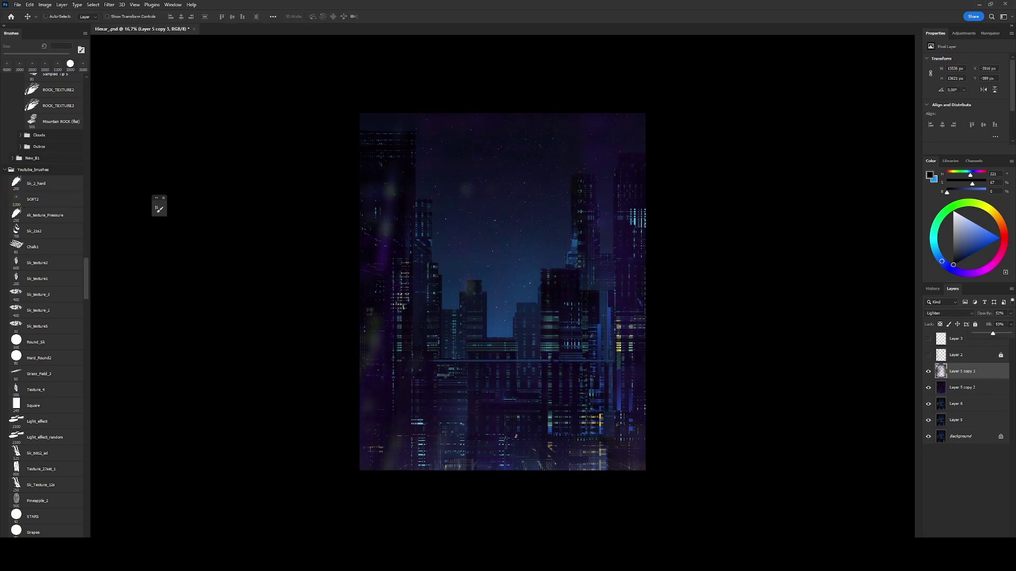
key(b)
key(ctrl+e)
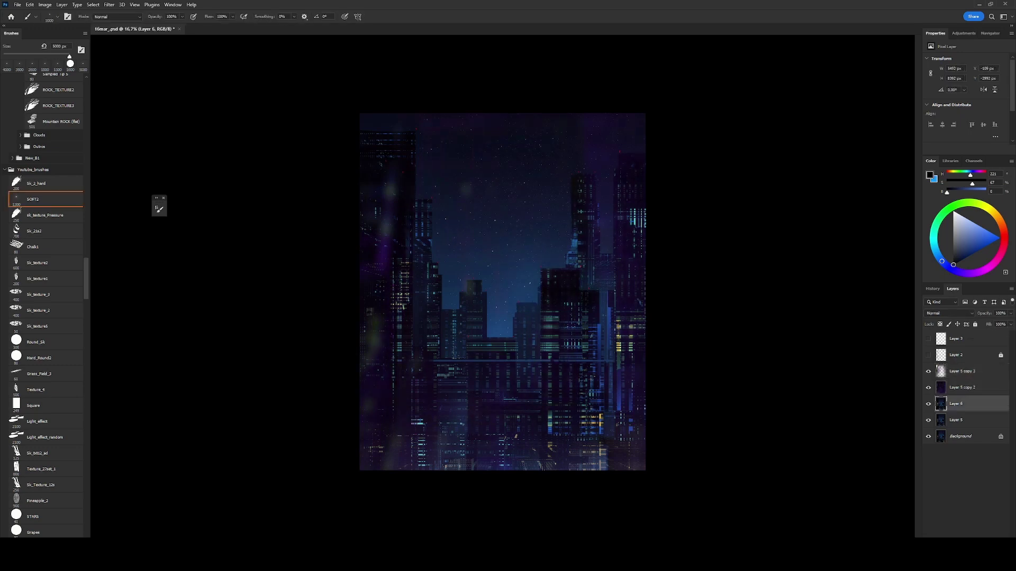
key(v)
key(ctrl+3)
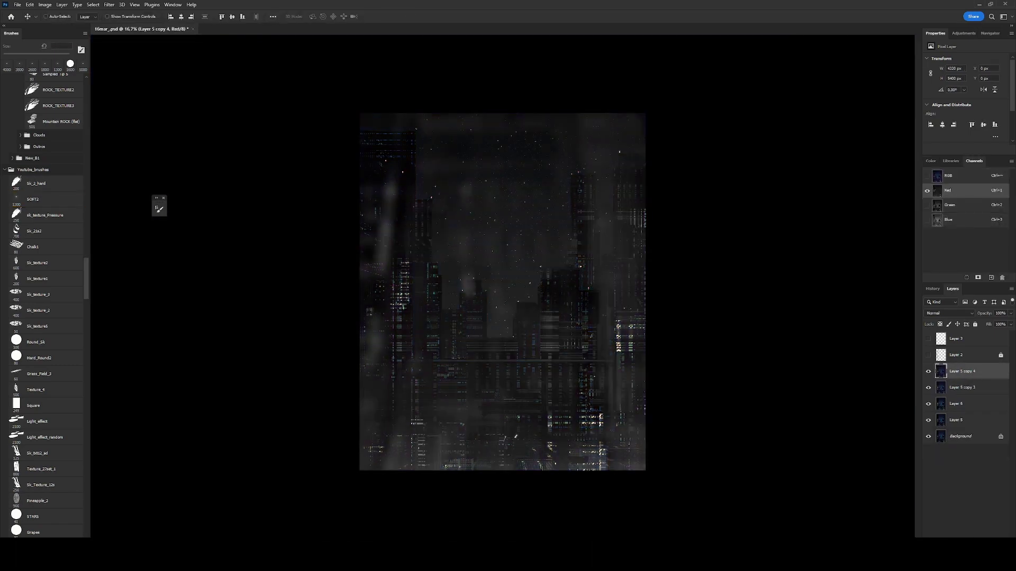
- Duplicate the city layer and offset its Red channel
key(ctrl+j)
key(ctrl+grave)
key(ctrl+3)
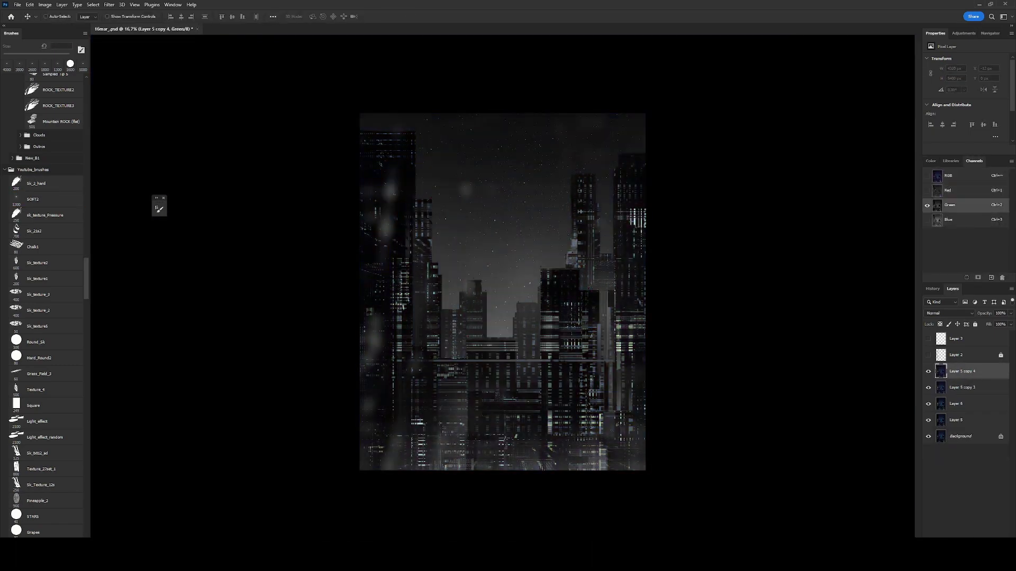
key(ctrl+v)
key(ctrl+grave)
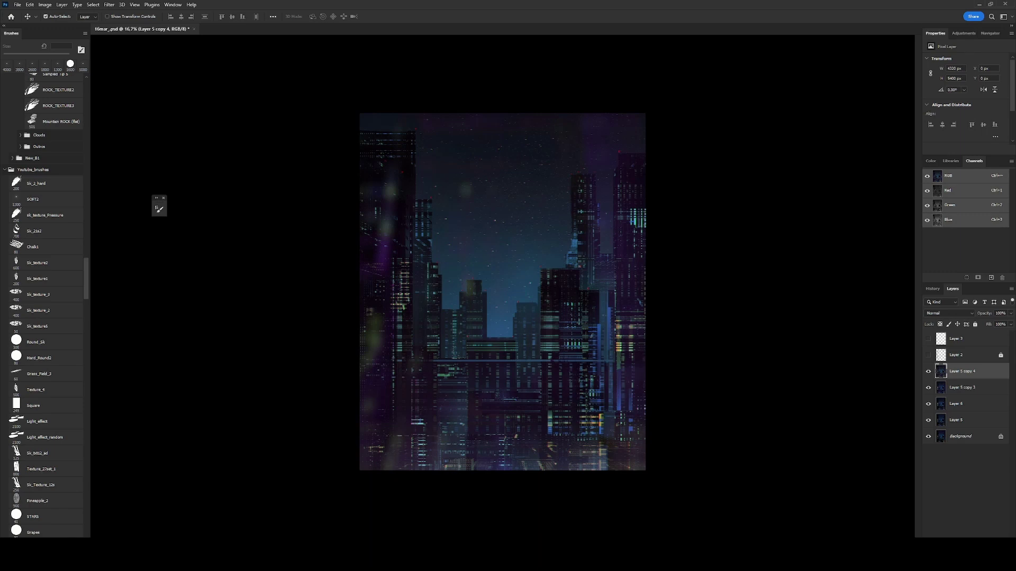
- On another copy, apply Levels with RGB 0/0.96/246 and Blue 8/1/238
key(ctrl+j)
key(ctrl+l)
click(210, 370)
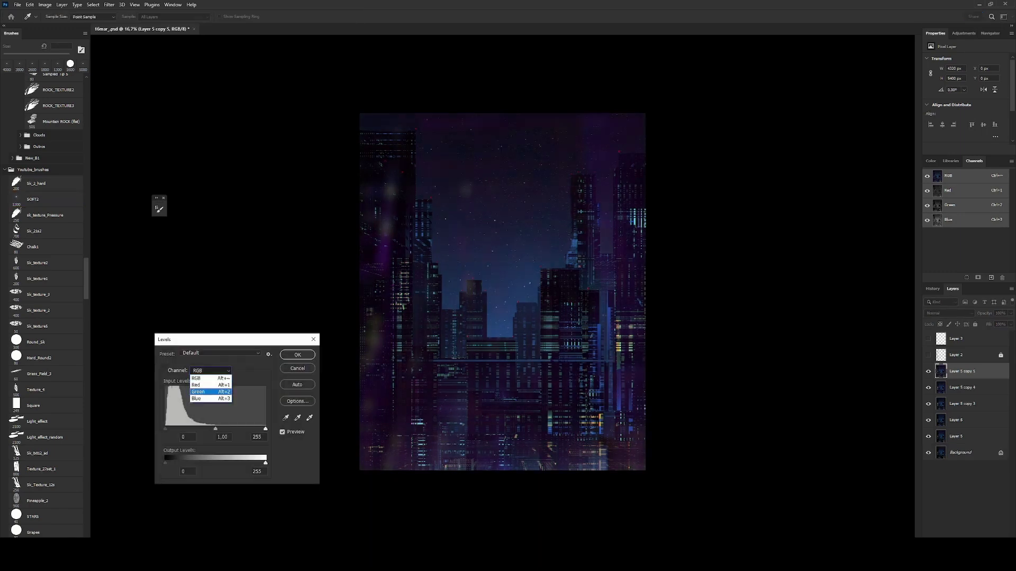
key(Escape)
text(2460,96)
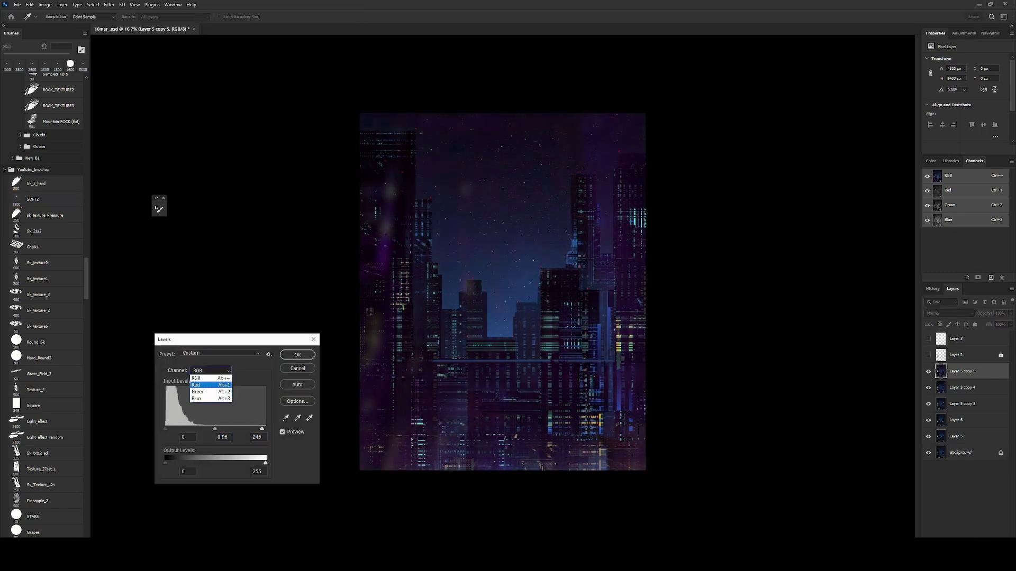
key(Down)
key(Down)
key(Return)
text(238)
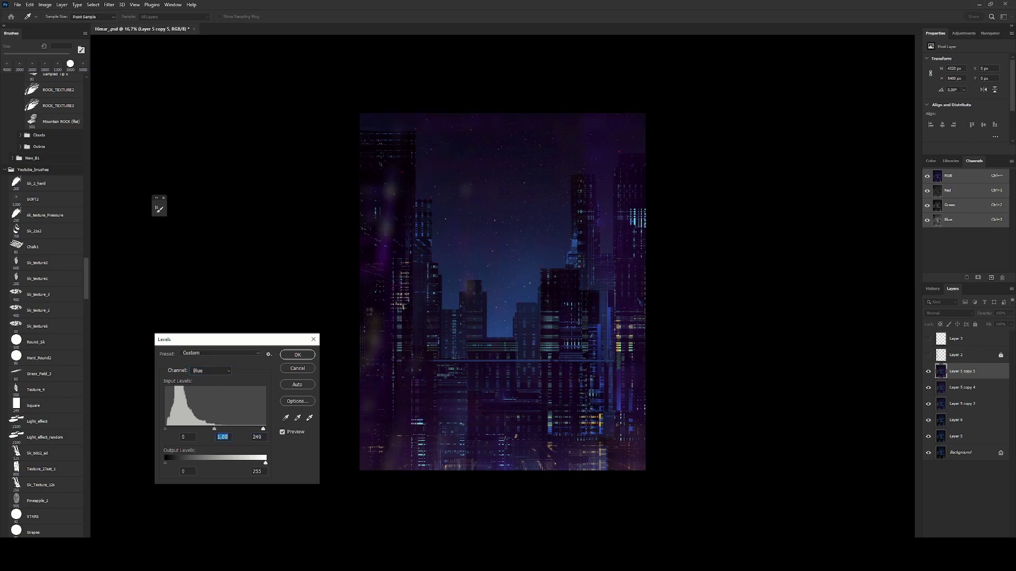
key(Tab)
text(8)
key(Tab)
text(1)
key(Tab)
key(Return)
- Hide the red-shifted Layer 5 copy 4
key(b)
key(ctrl+plus)
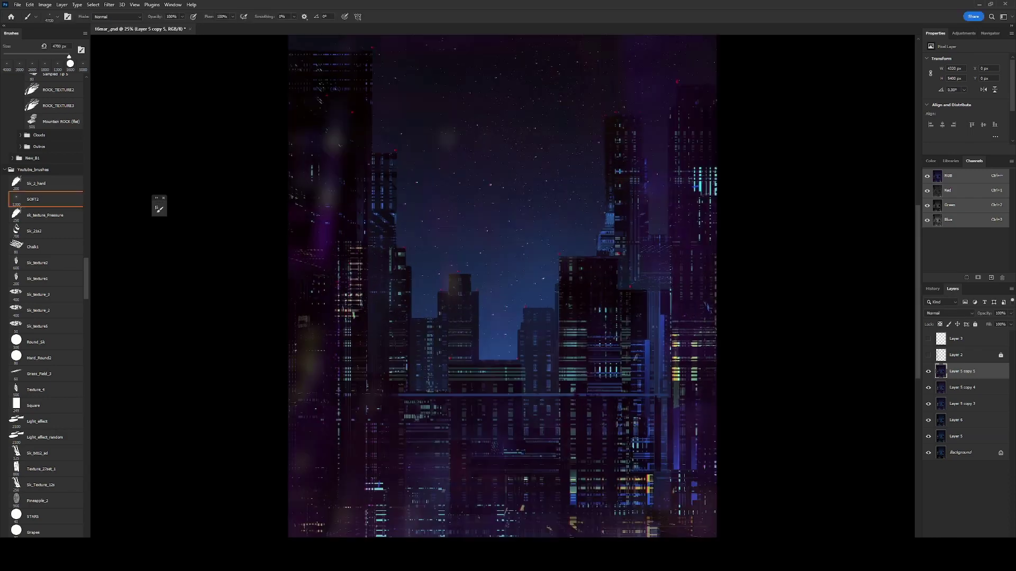
drag(928, 371, 927, 387)
click(928, 371)
key(ctrl+shift+m)
key(bracketright)
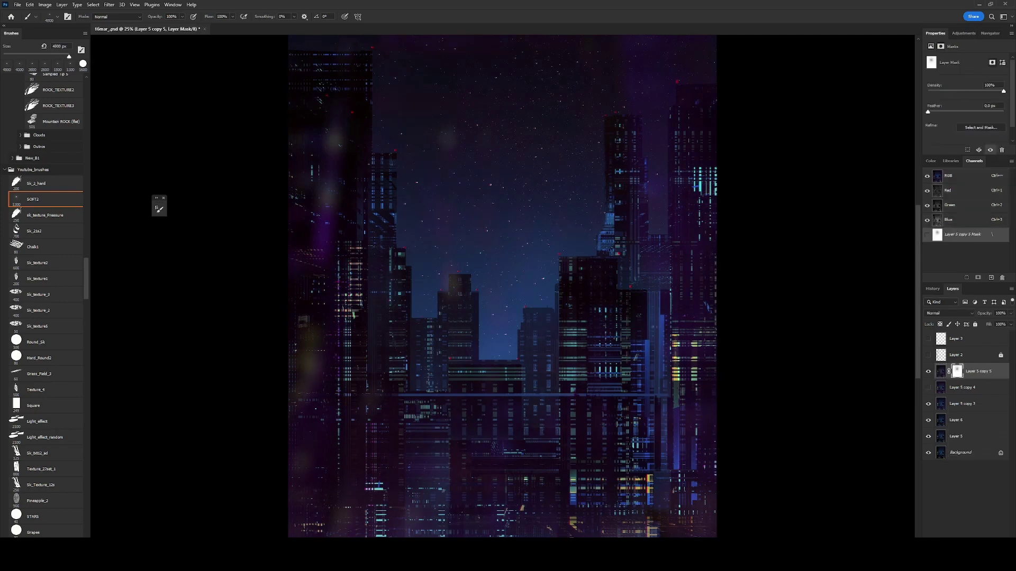
key(ctrl+minus)
key(bracketright)
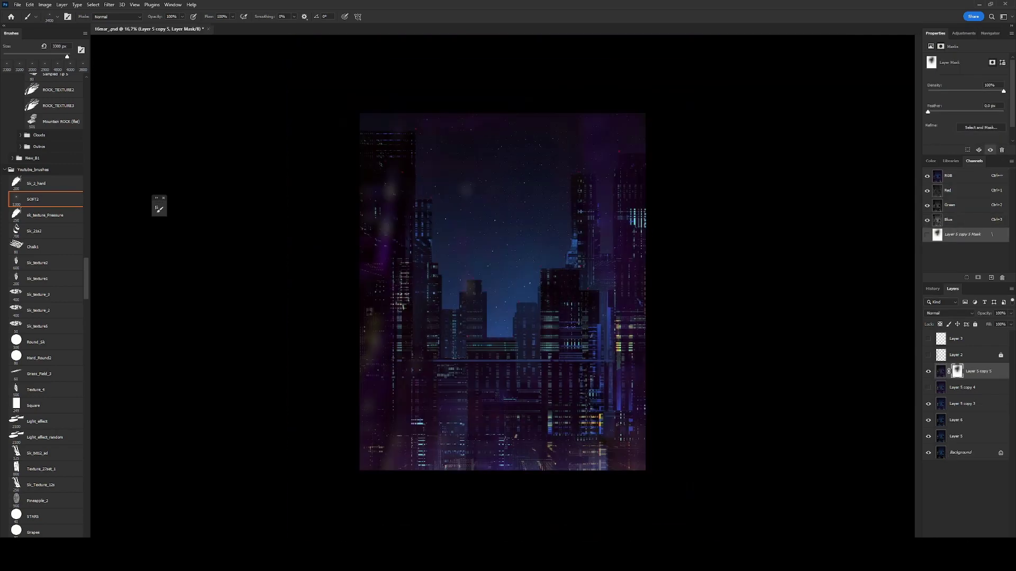
key(ctrl+z)
key(ctrl+j)
key(ctrl+t)
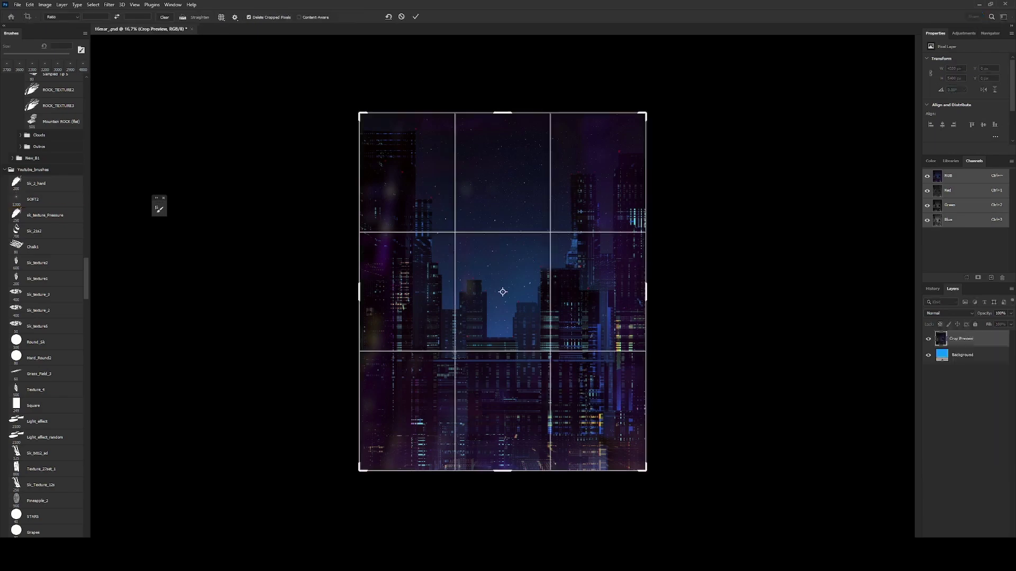
mouse_move(502, 471)
mouse_down()
mouse_move(503, 534)
mouse_move(376, 313)
mouse_up()
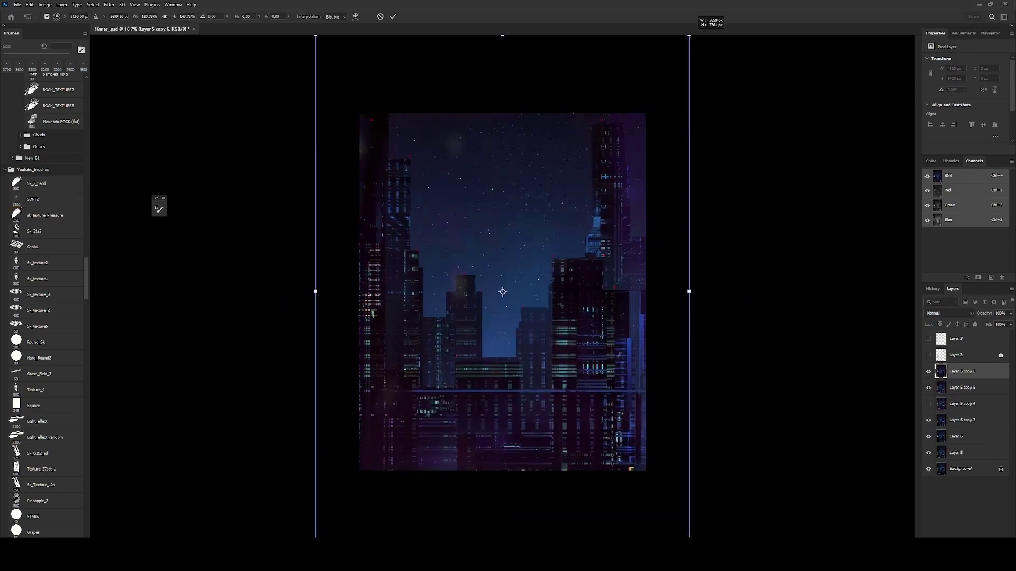
click(950, 313)
click(947, 370)
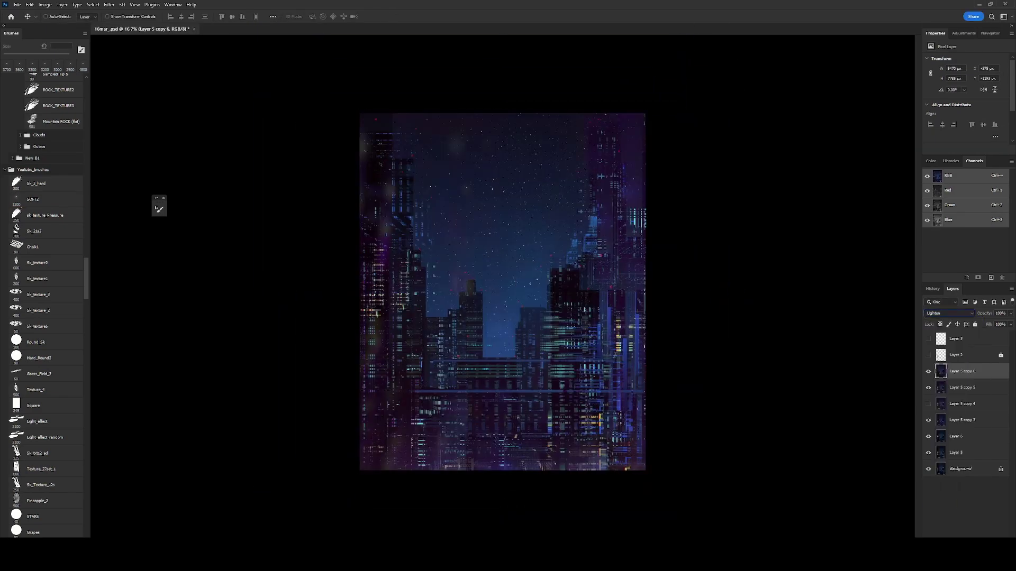
key(ctrl+t)
right_click(503, 290)
click(545, 431)
key(ctrl+z)
key(ctrl+z)
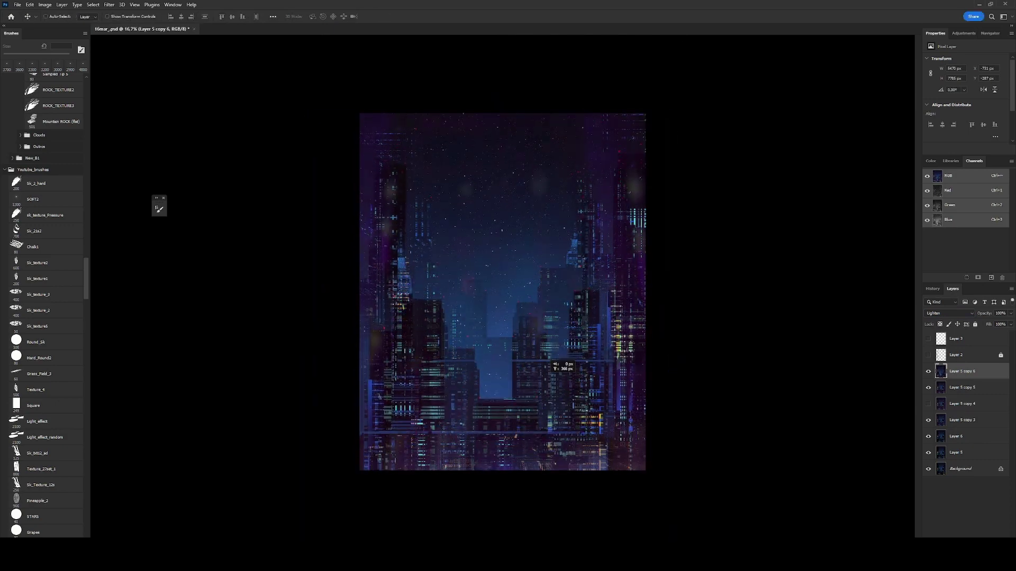
key(ctrl+z)
key(b)
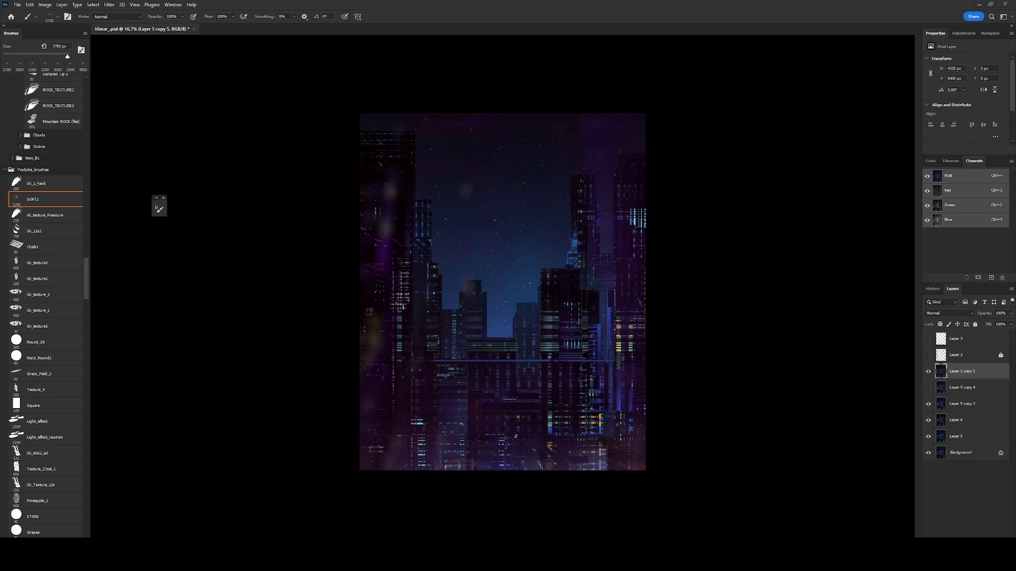
- Paint soft purple haze, then duplicate the layer and shift its hue +90 toward magenta
key(v)
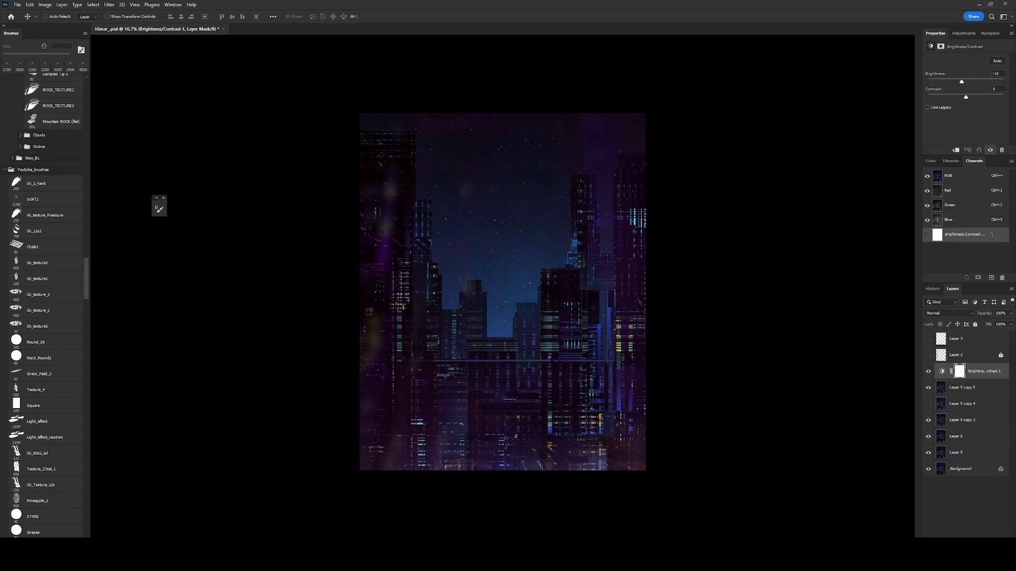
key(b)
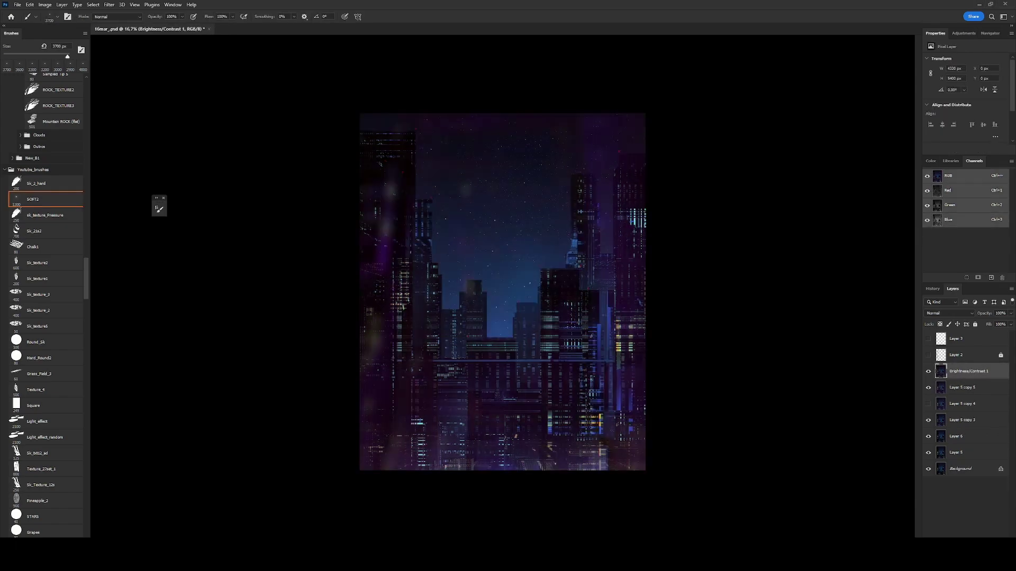
key(ctrl+j)
key(ctrl+u)
drag(807, 376, 832, 376)
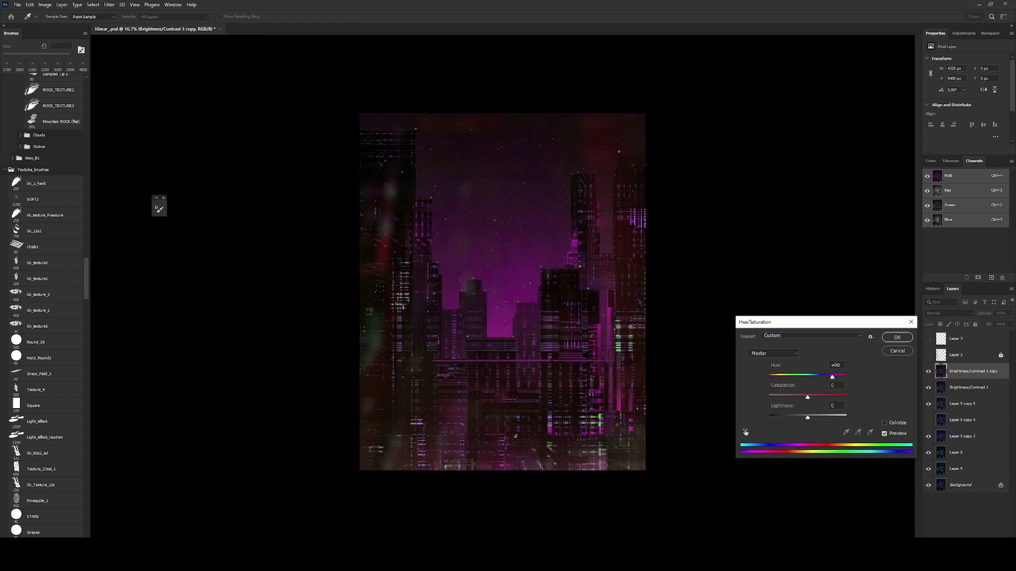
click(897, 337)
- Apply a vertical Motion Blur to the magenta copy and stamp a merged duplicate
click(109, 4)
click(227, 154)
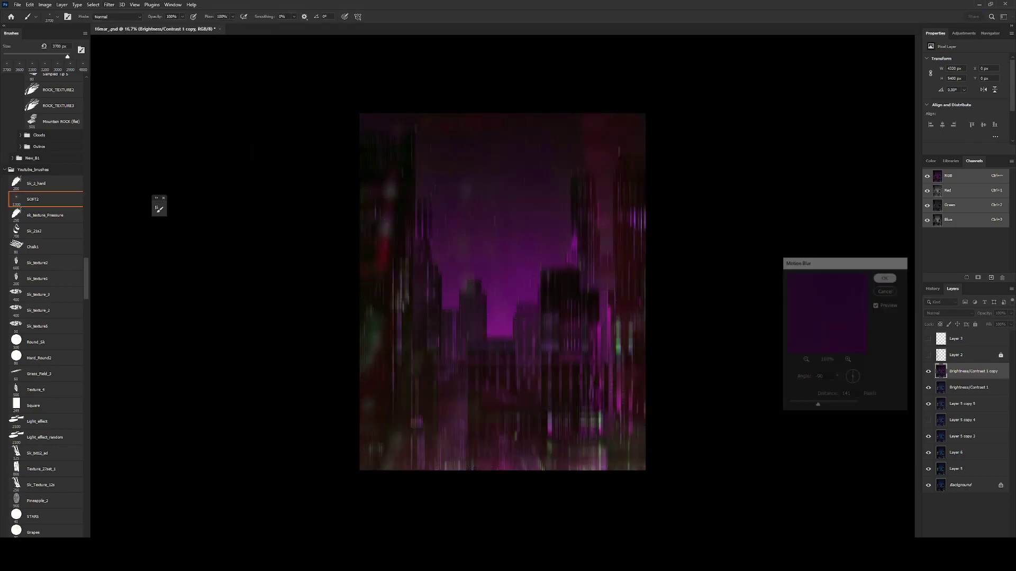
key(shift+alt+g)
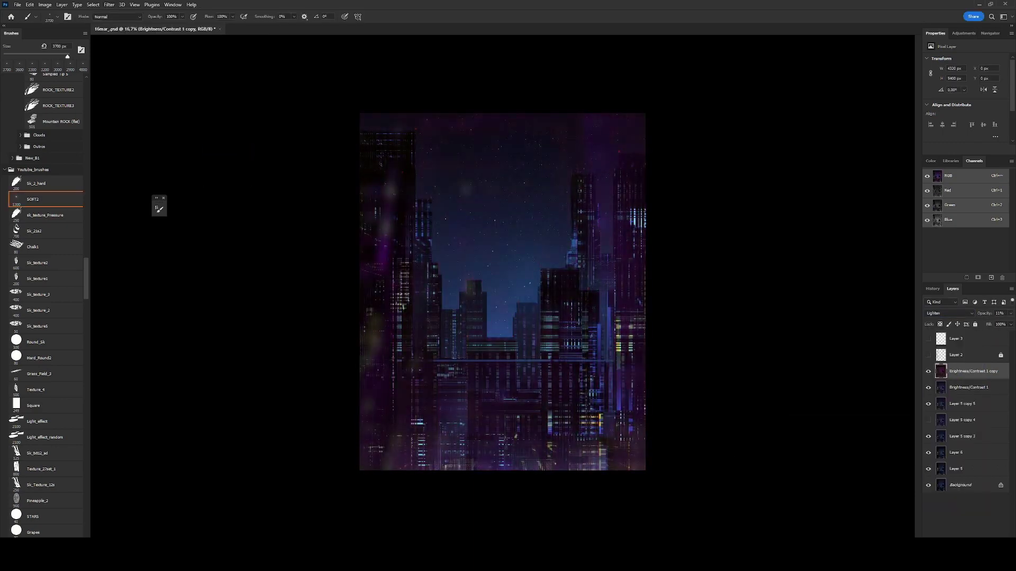
key(ctrl+plus)
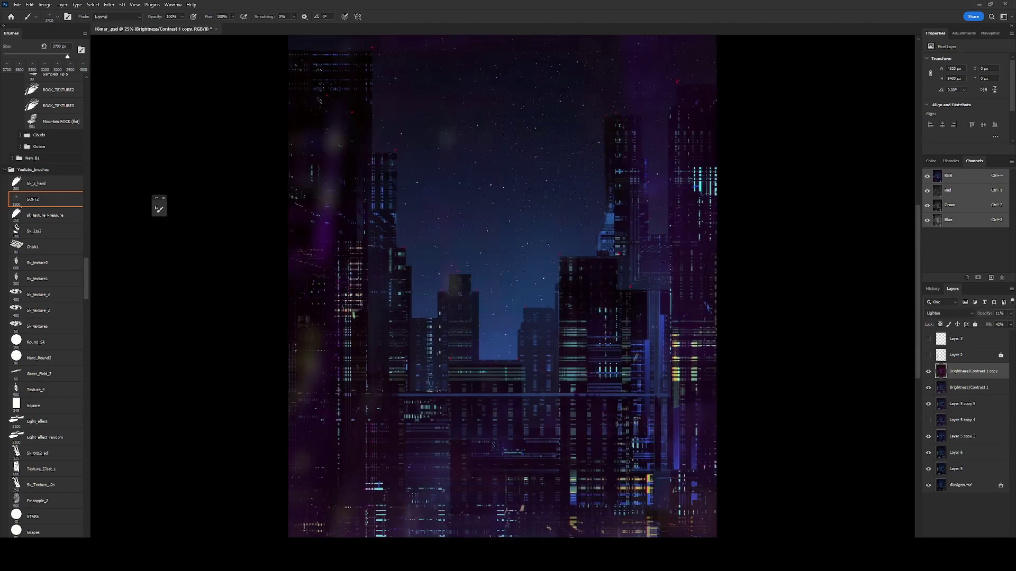
key(ctrl+shift+alt+e)
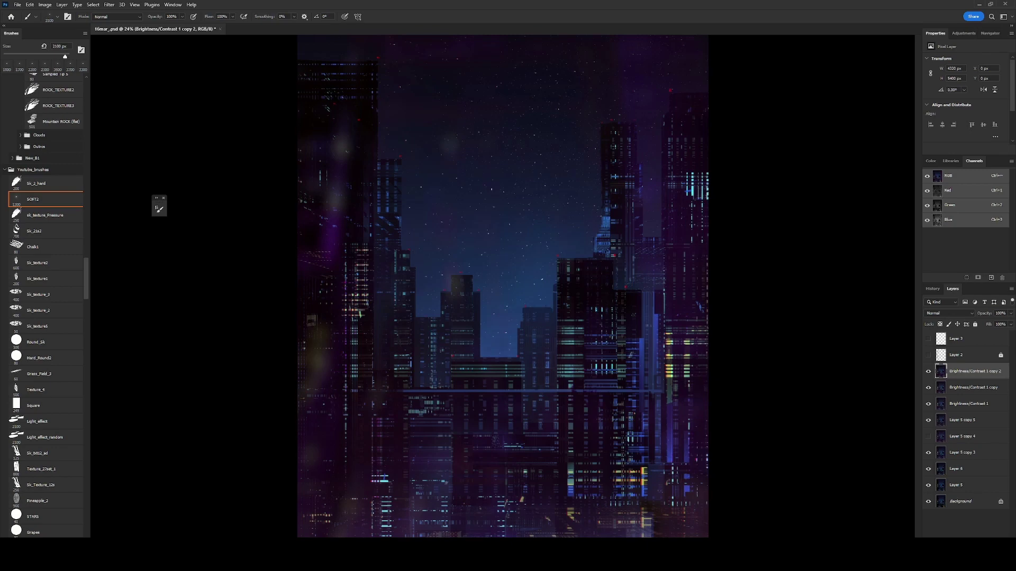
- Choose the B8 brush preset from the brush list
key(bracketright)
key(bracketright)
key(bracketright)
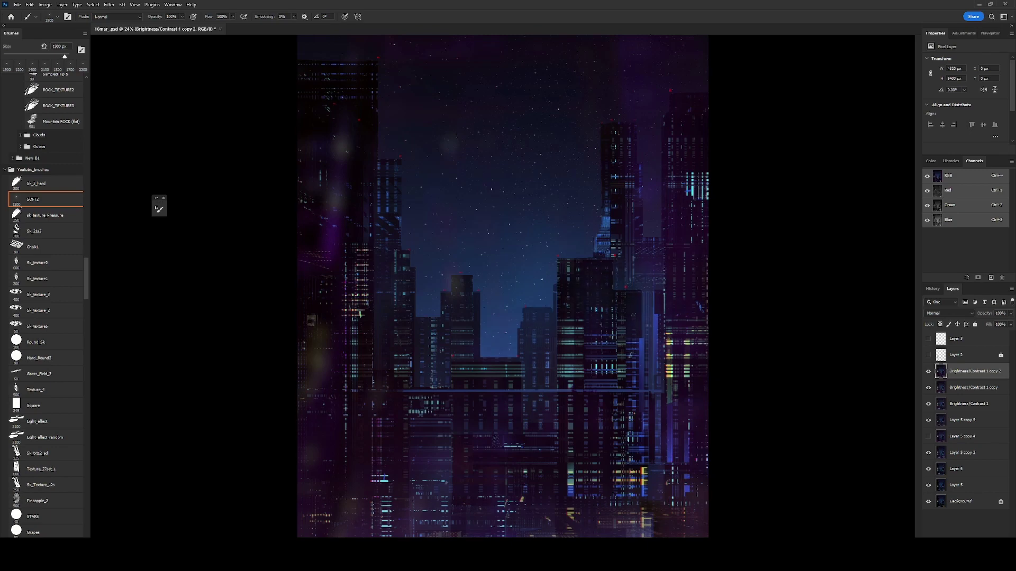
scroll(42, 264, down, 10)
scroll(43, 264, down, 5)
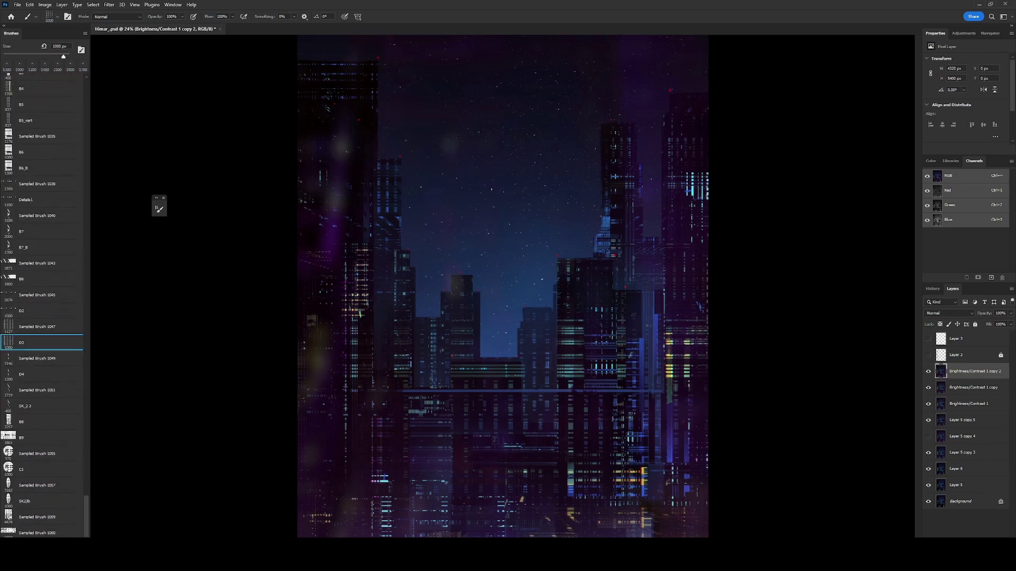
click(43, 342)
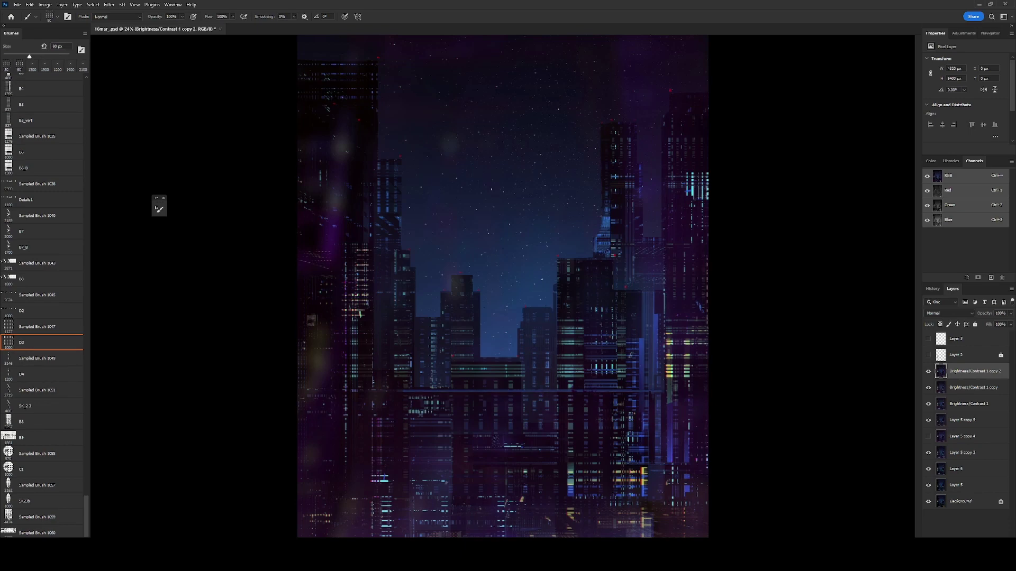
click(42, 310)
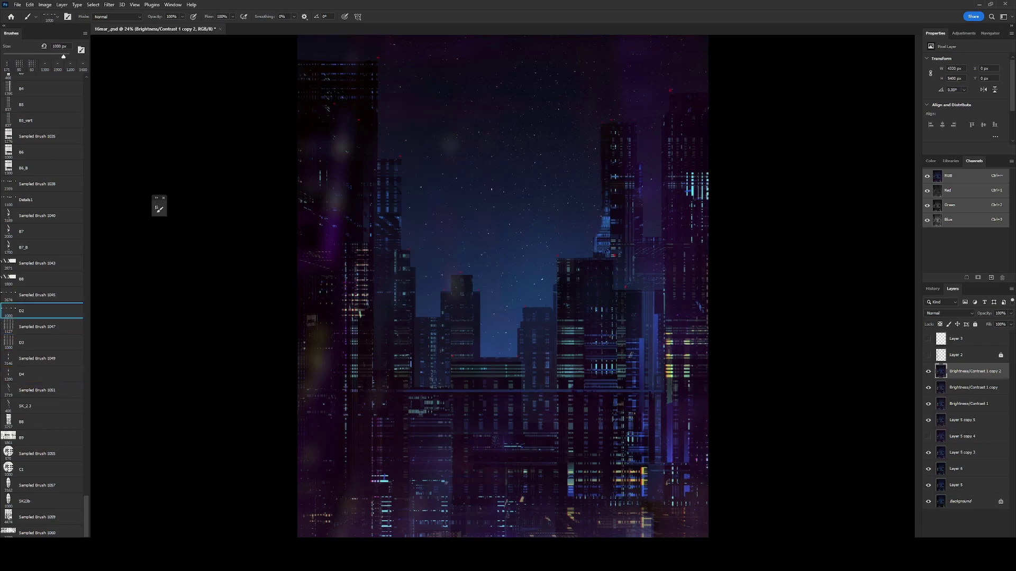
click(43, 279)
- On a new Layer 7, set the B8 brush spacing to 239% and size to 125 px
key(bracketleft)
key(bracketleft)
key(bracketleft)
key(ctrl+shift+alt+n)
key(F6)
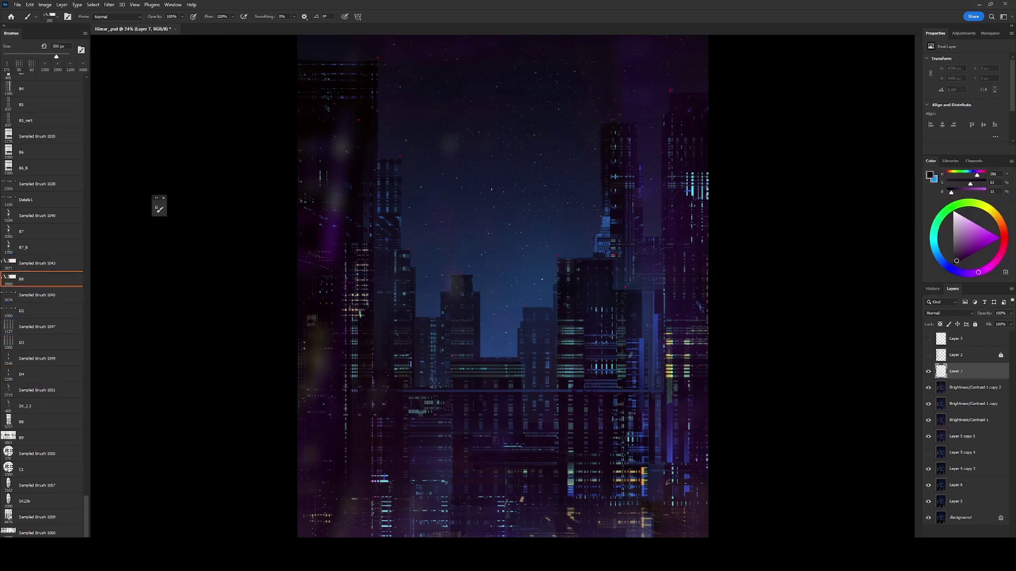
key(v)
key(ctrl+j)
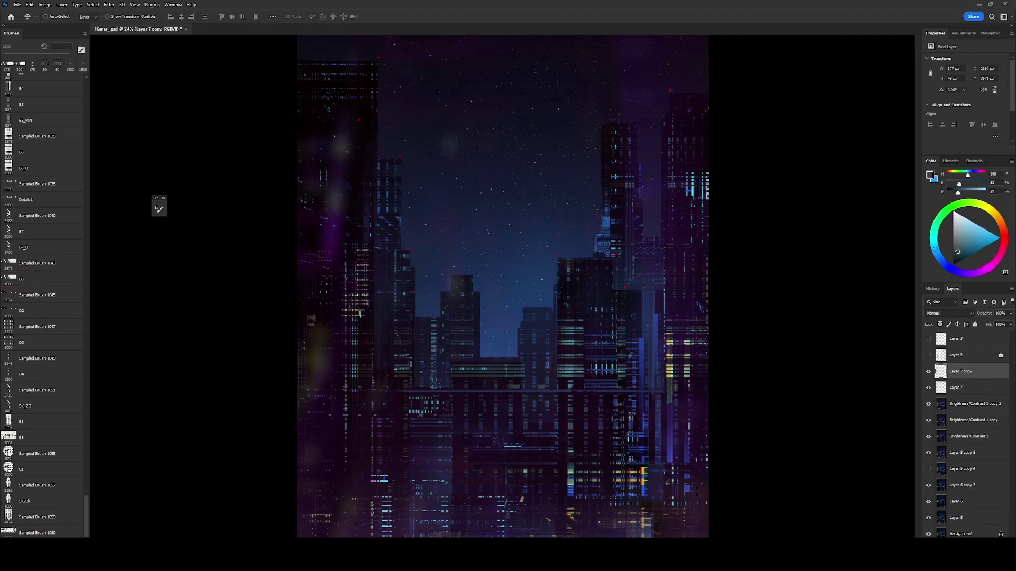
key(ctrl+z)
key(F5)
key(b)
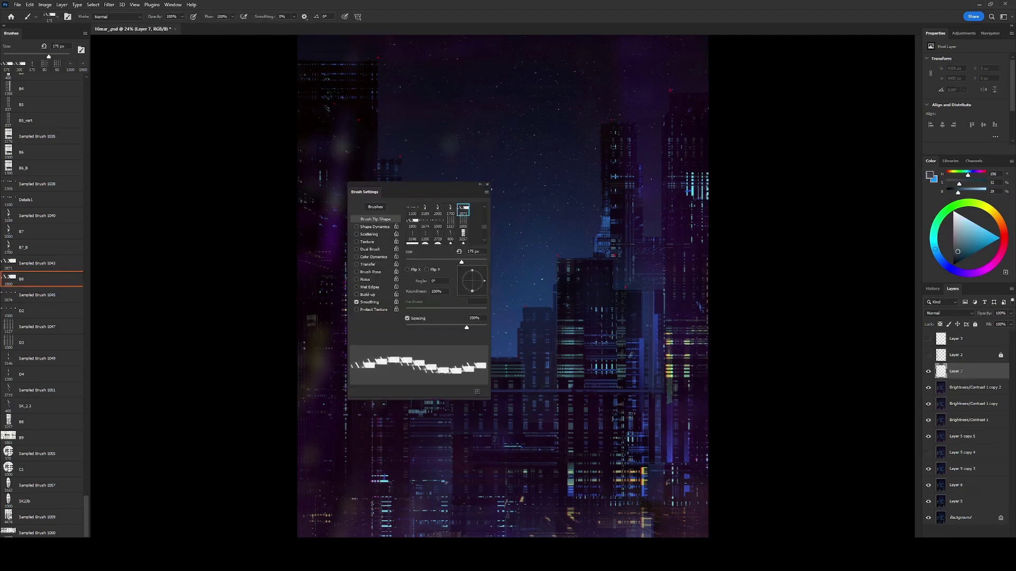
drag(466, 327, 467, 328)
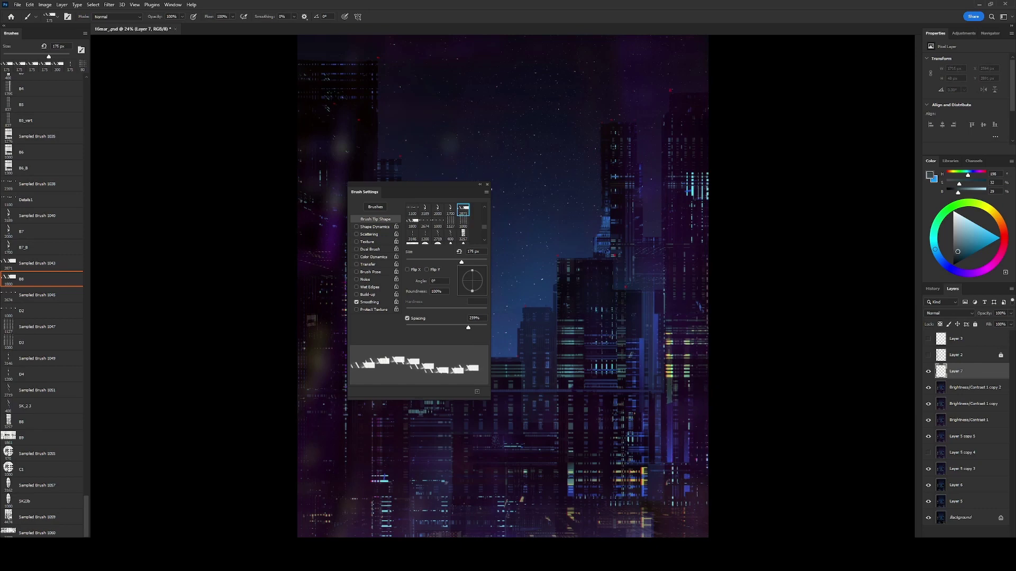
key(F5)
key(bracketleft)
key(bracketleft)
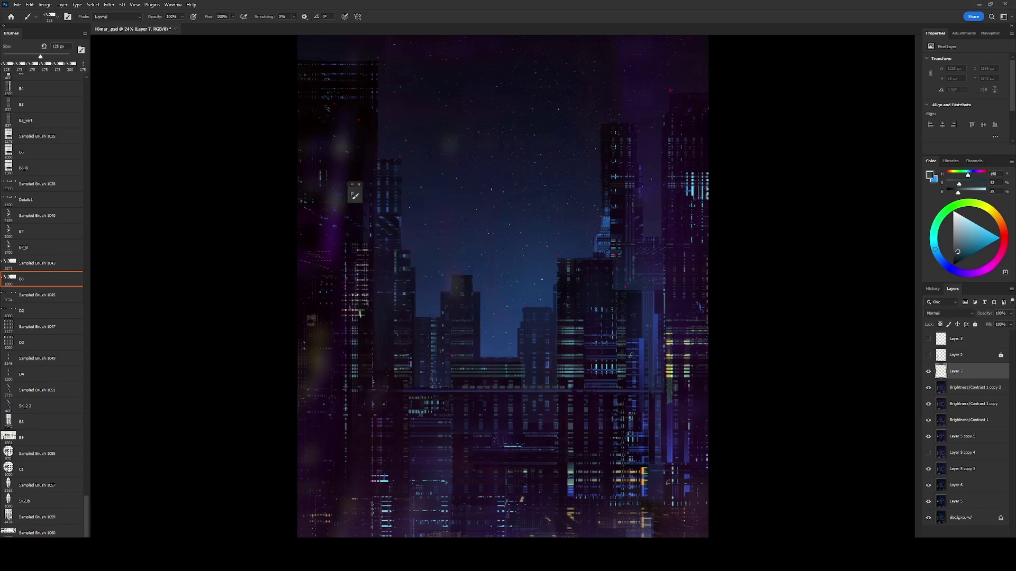
- Lock Layer 7's transparency and paint a dotted row of warm yellow lights across the bridge
key(slash)
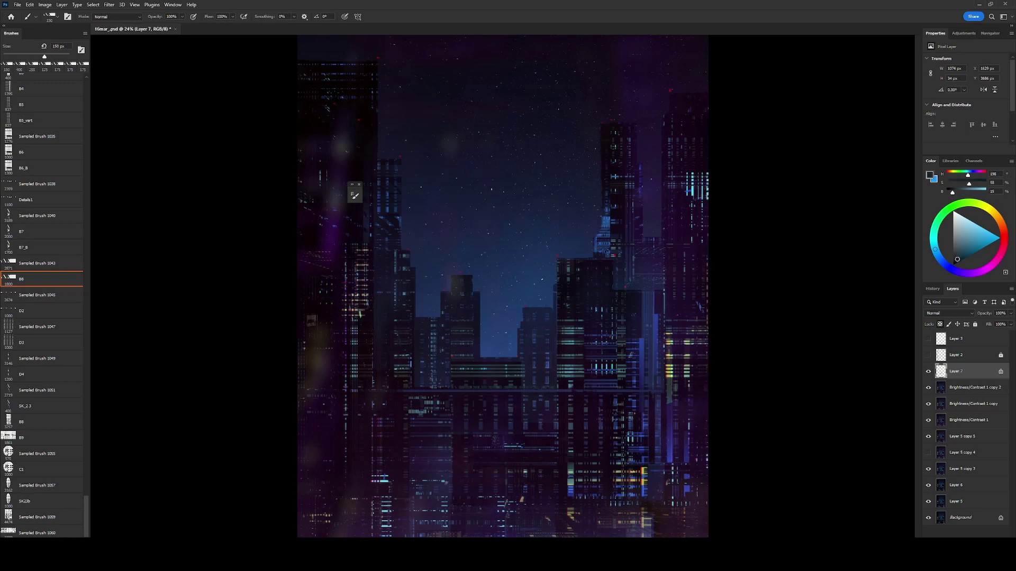
click(959, 217)
click(995, 214)
key(ctrl+equal)
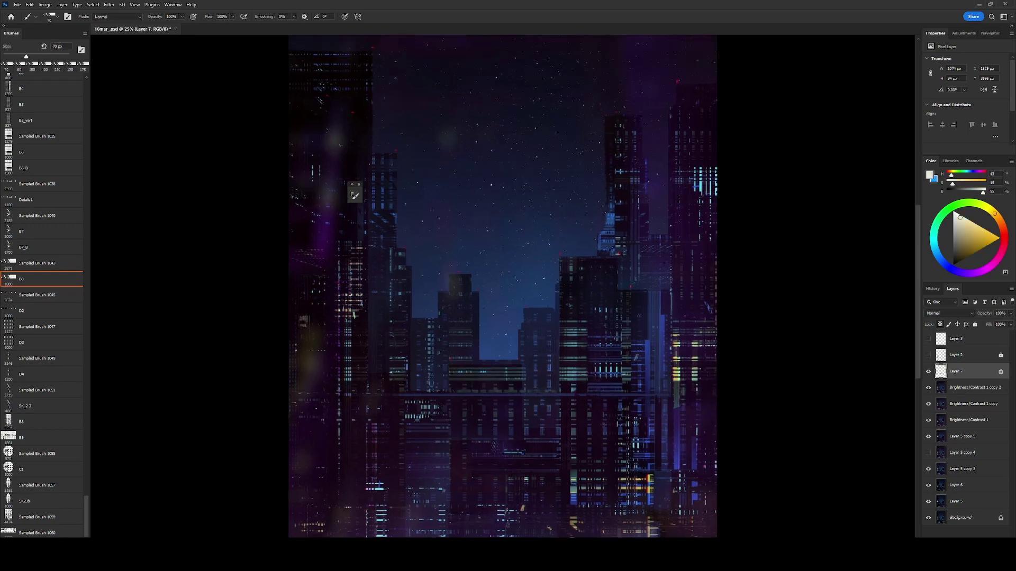
key(ctrl+equal)
key(bracketleft)
key(bracketleft)
drag(438, 425, 562, 425)
click(975, 228)
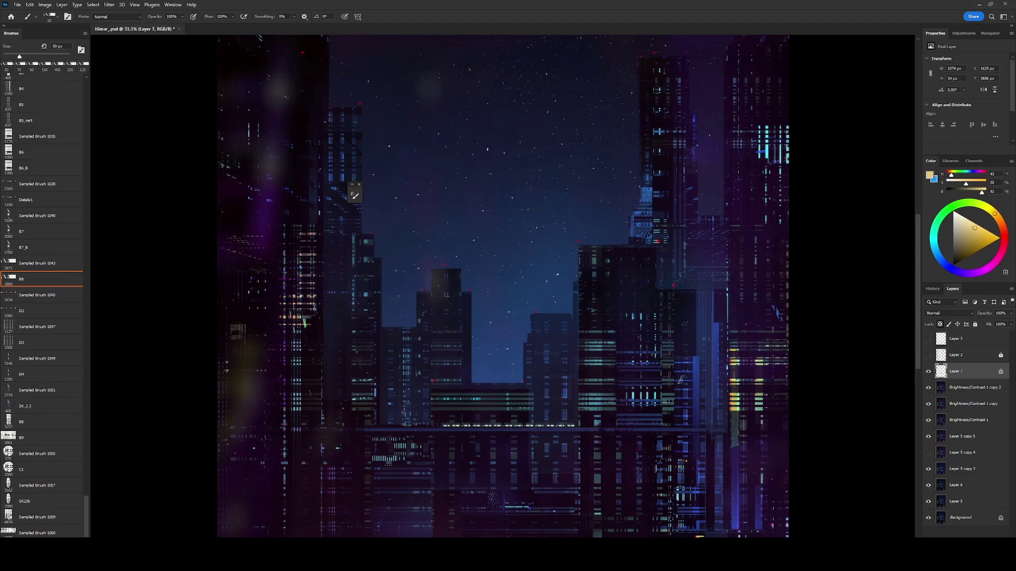
- Add an Overlay-mode layer above Layer 7 and pick a saturated, bright yellow
key(ctrl+shift+alt+n)
key(shift+alt+o)
click(991, 234)
- Brighten the yellow light strip with an overlay glow using the SOFT2 brush
key(ctrl+equal)
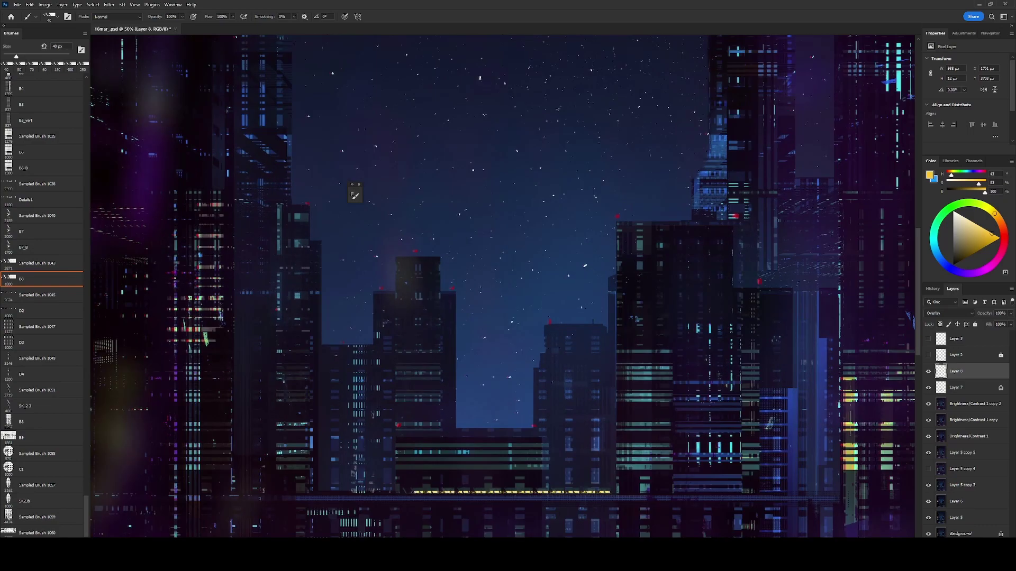
scroll(354, 196, down, 3)
scroll(45, 296, down, 5)
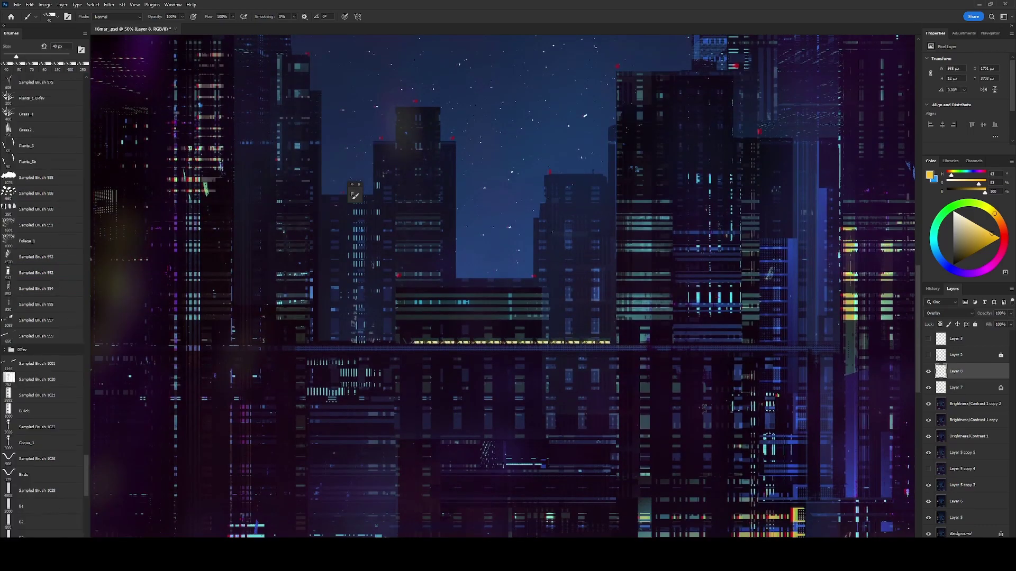
scroll(45, 296, down, 5)
scroll(45, 297, down, 5)
click(42, 264)
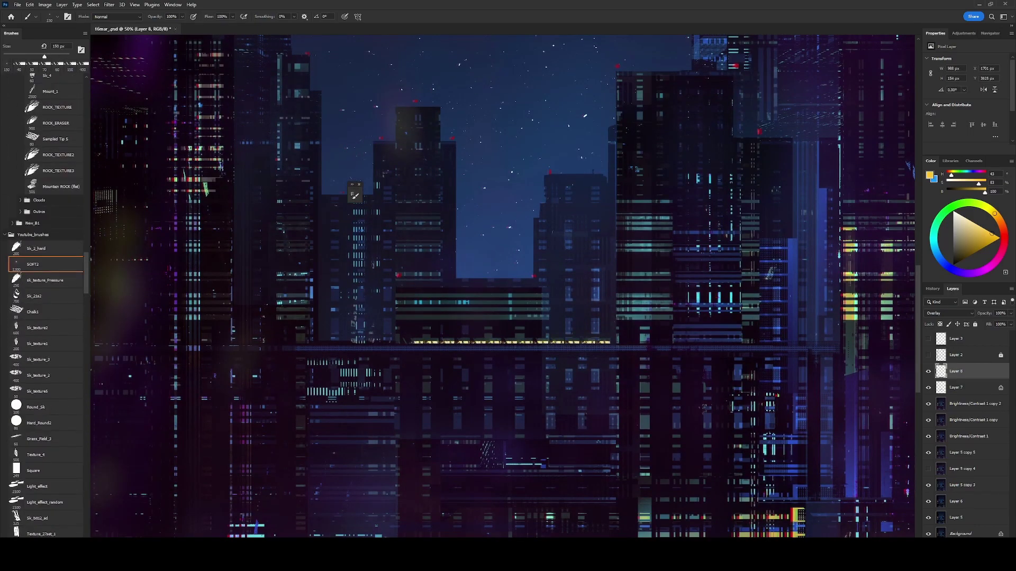
drag(596, 342, 610, 341)
key(bracketright)
- Add a new layer above Layer 8 and set up the B6_B brush at 150 px
scroll(26, 70, down, 5)
key(ctrl+minus)
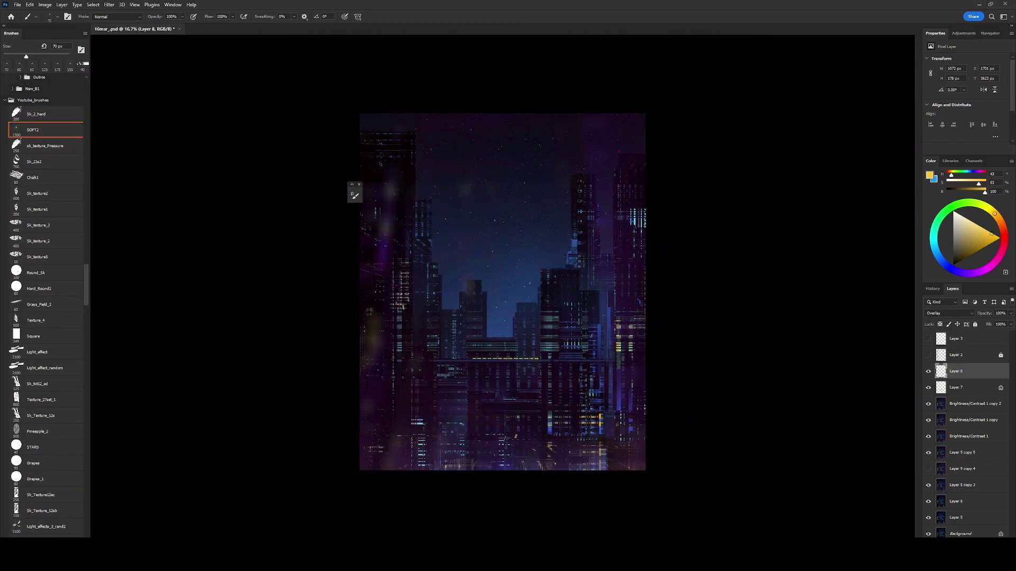
scroll(27, 71, down, 10)
key(ctrl+shift+alt+n)
key(ctrl+plus)
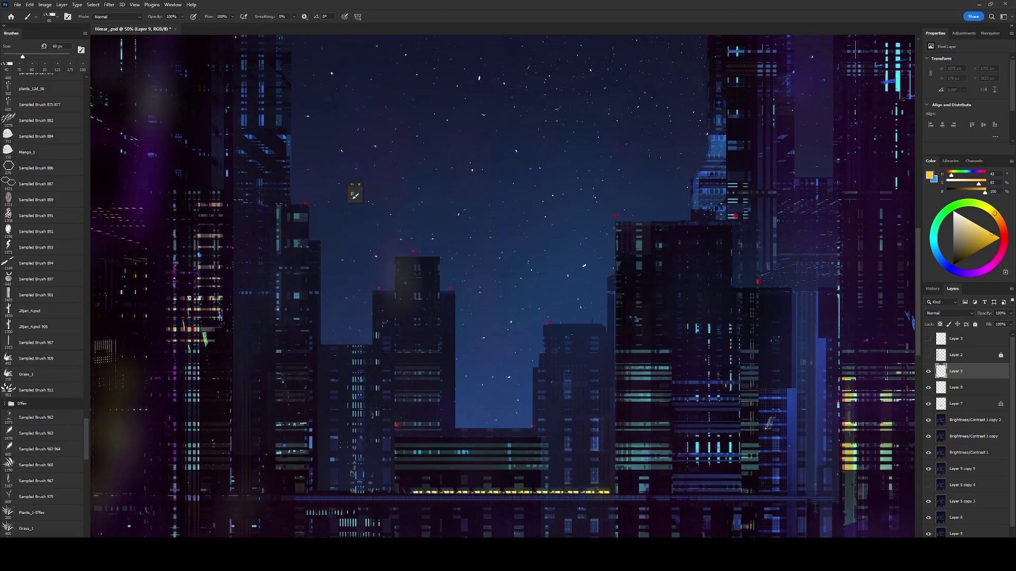
key(m)
key(b)
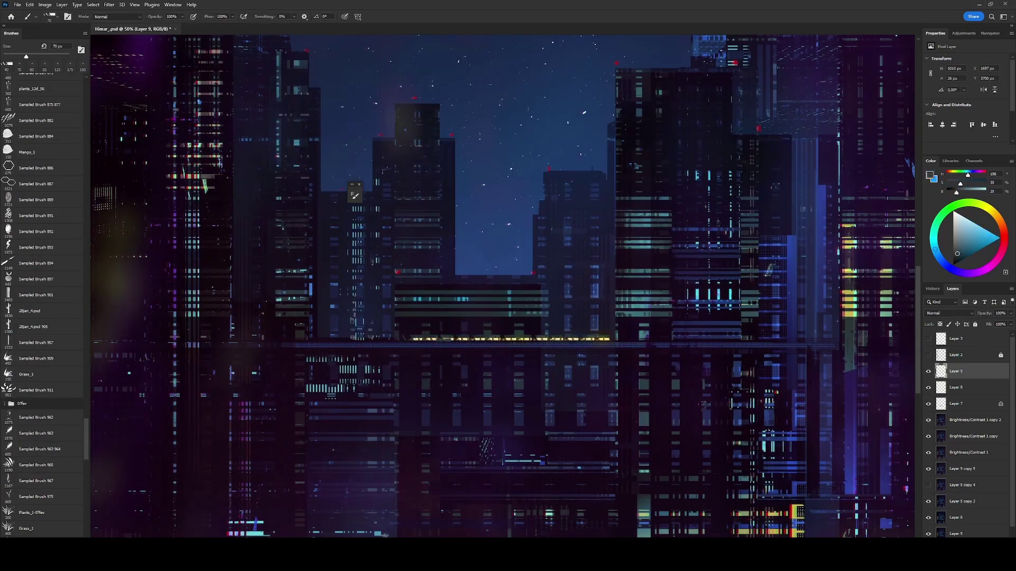
key(bracketright)
key(bracketright)
key(bracketright)
scroll(42, 302, down, 10)
click(23, 430)
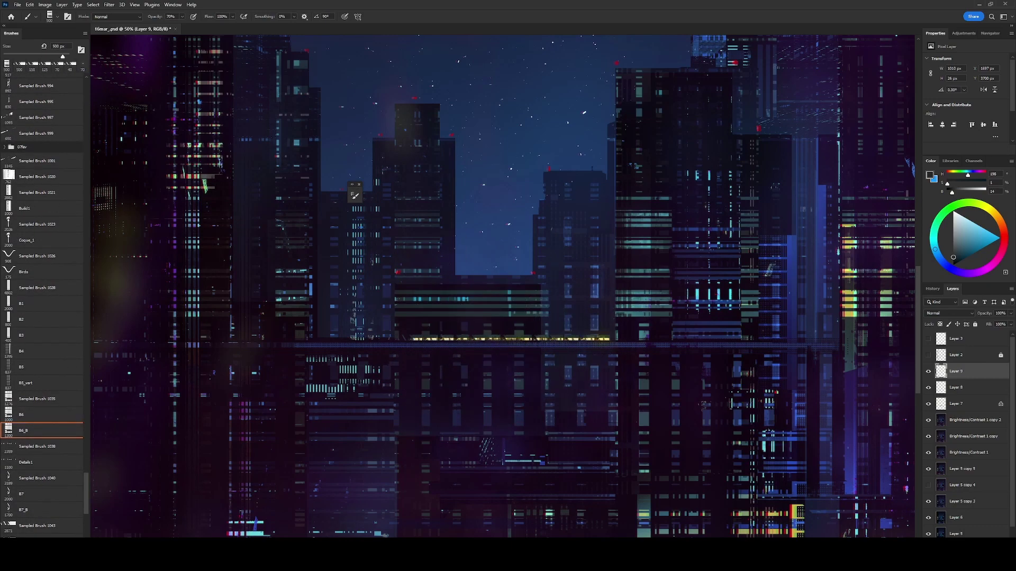
key(bracketleft)
key(bracketleft)
key(bracketleft)
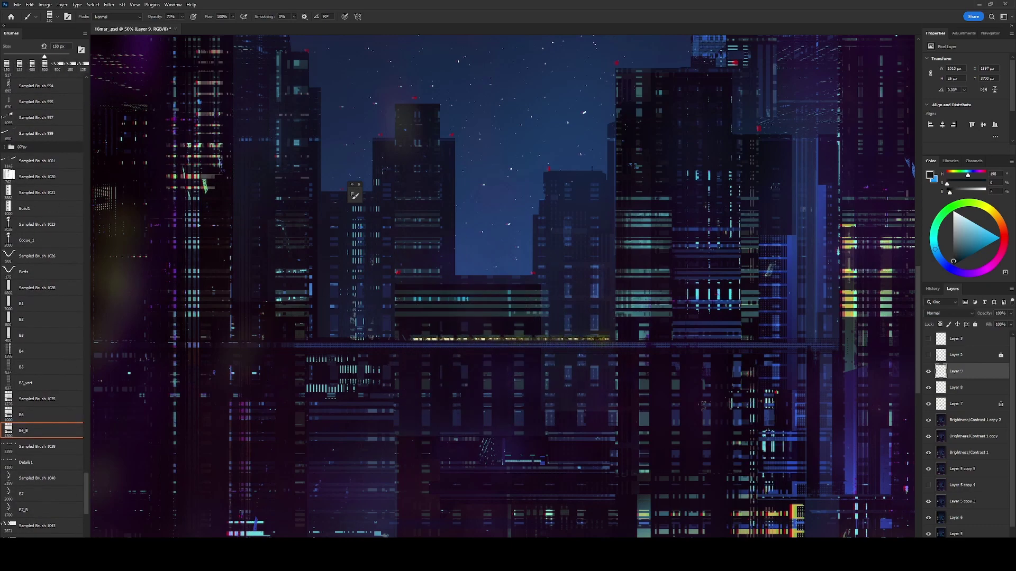
key(bracketleft)
key(bracketleft)
key(bracketleft)
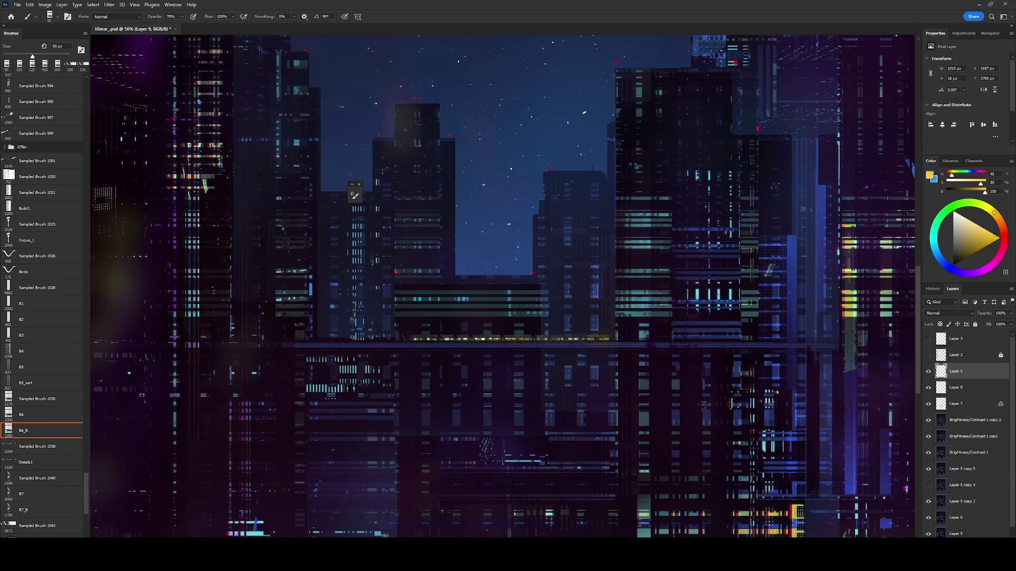
- Add a Color Dodge layer above Layer 9 and switch to the 8 px Hard_Round2 brush
key(ctrl+shift+alt+n)
key(shift+alt+d)
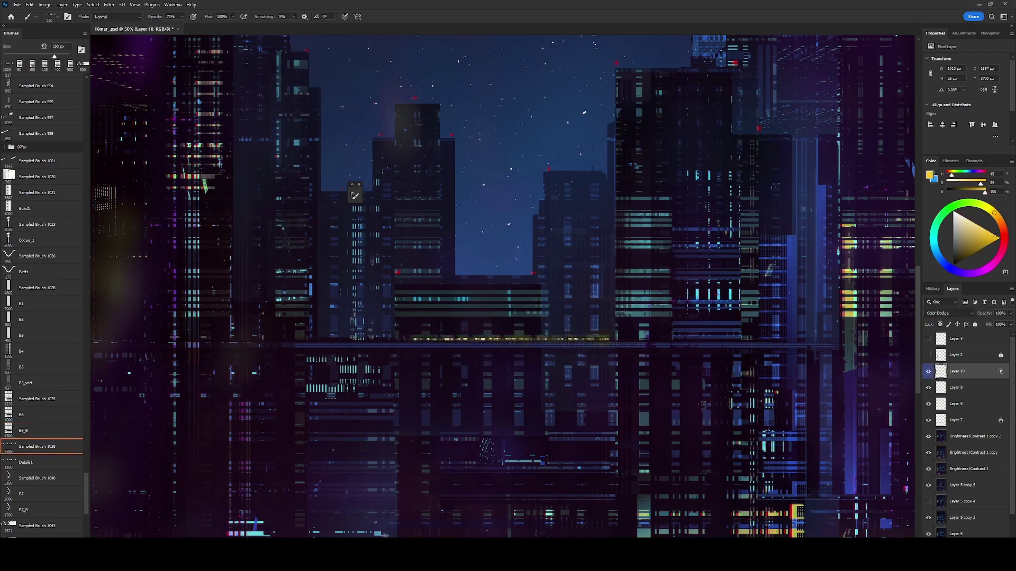
key(period)
key(bracketright)
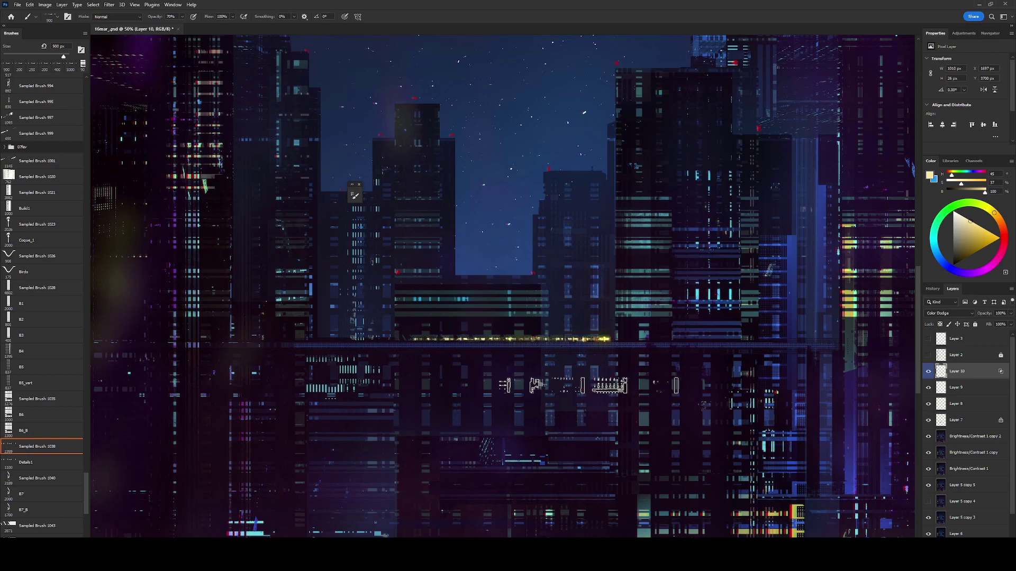
drag(582, 338, 608, 338)
key(ctrl+z)
key(bracketleft)
key(bracketleft)
key(bracketleft)
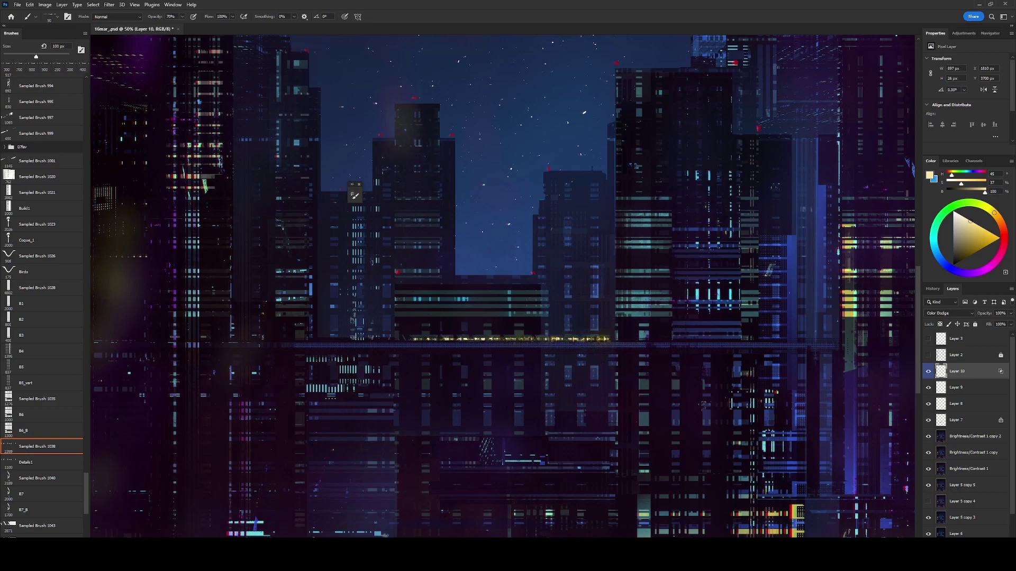
scroll(43, 296, up, 10)
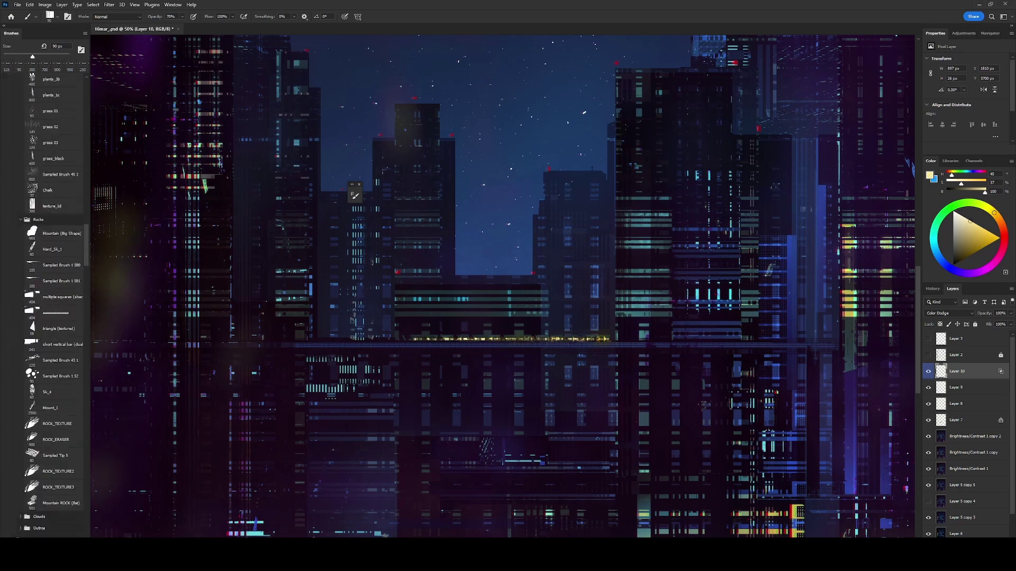
scroll(42, 296, up, 5)
click(37, 293)
click(39, 468)
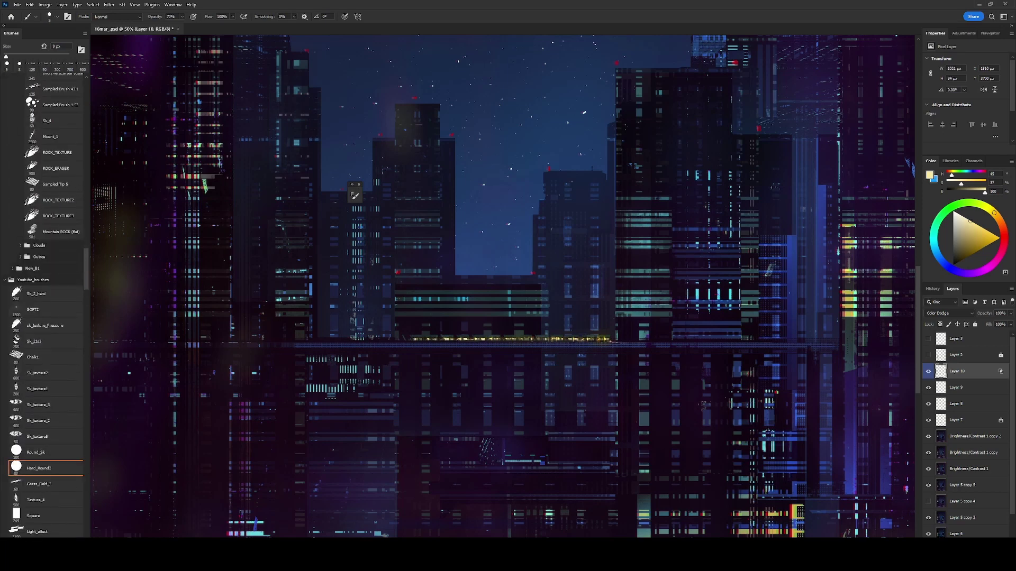
- On a new layer above Layer 10, pick red and apply a Motion Blur streak
key(ctrl+shift+alt+n)
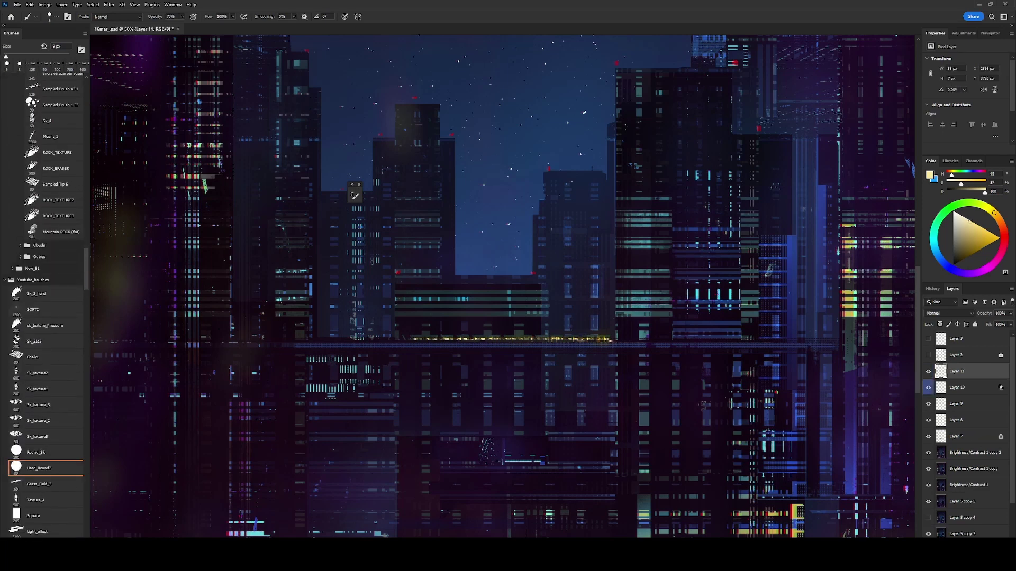
click(987, 234)
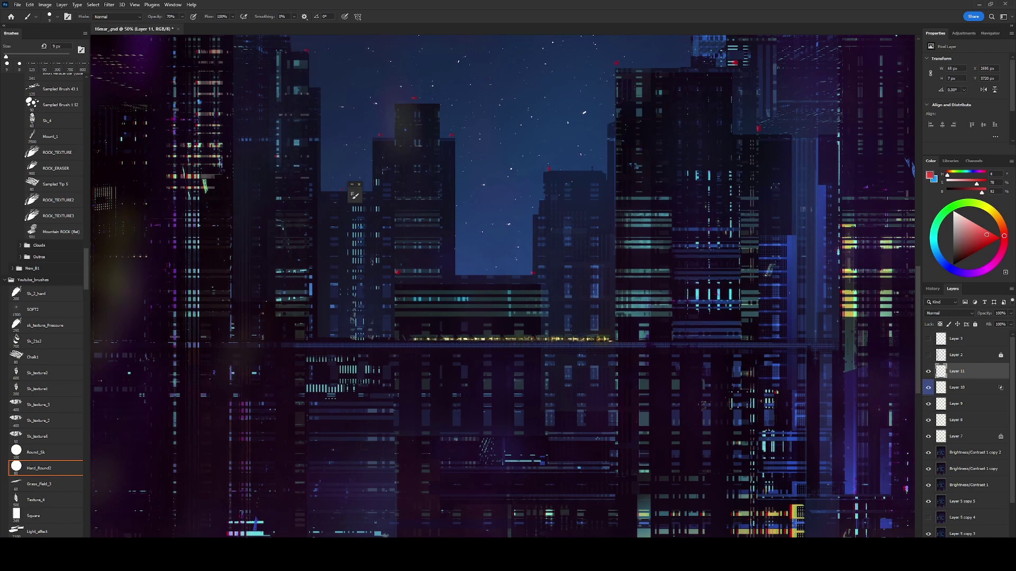
click(109, 4)
click(222, 152)
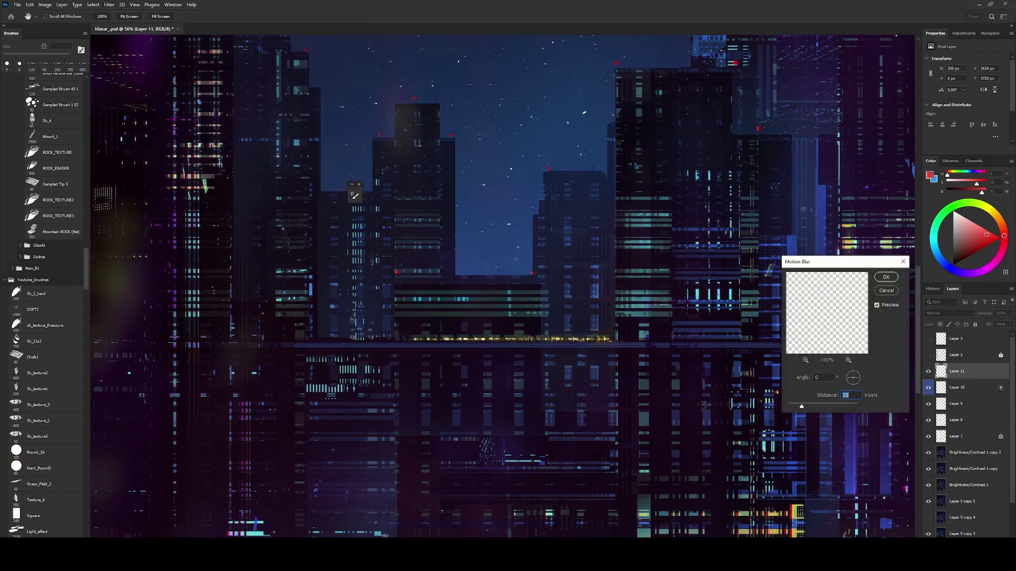
key(Return)
- Duplicate the streak layer, shift Hue -62 and Saturation +100, and erase part of it
key(ctrl+j)
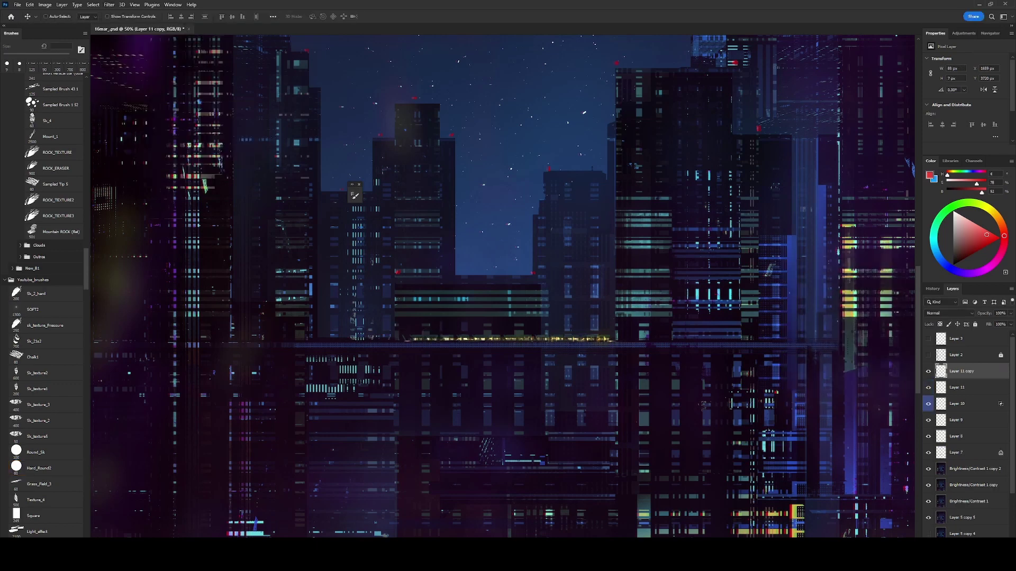
key(ctrl+u)
key(Tab)
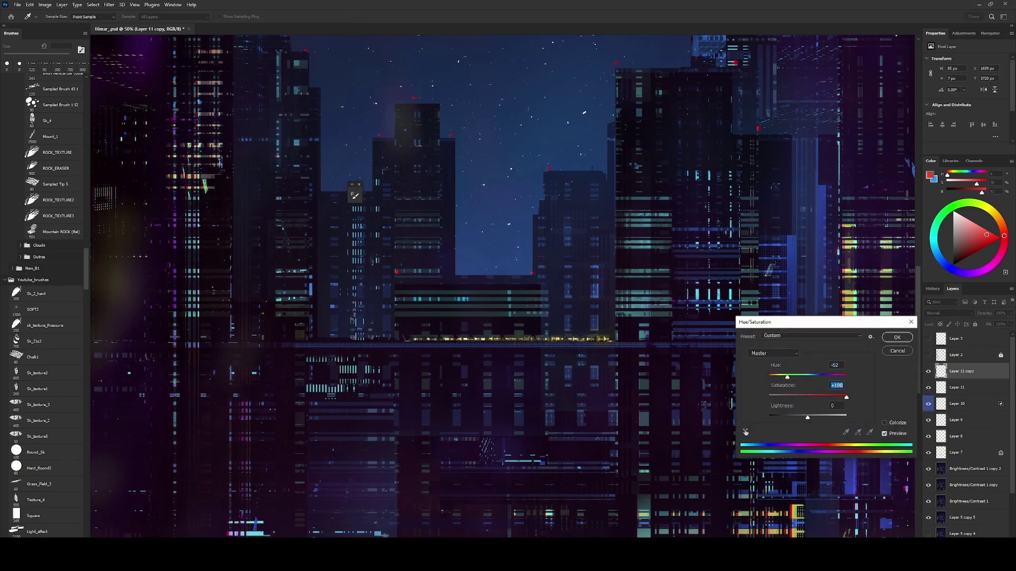
key(Return)
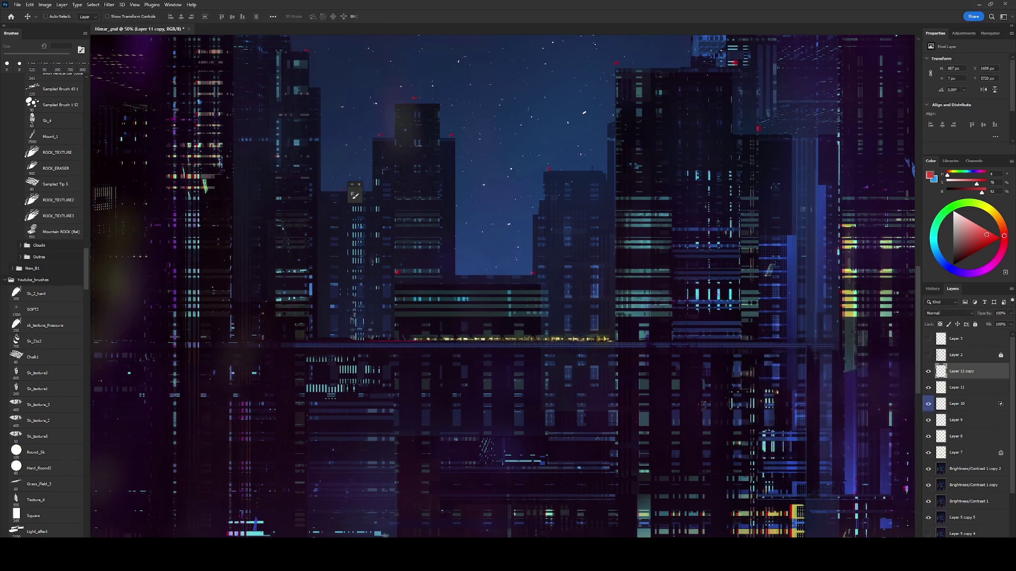
key(e)
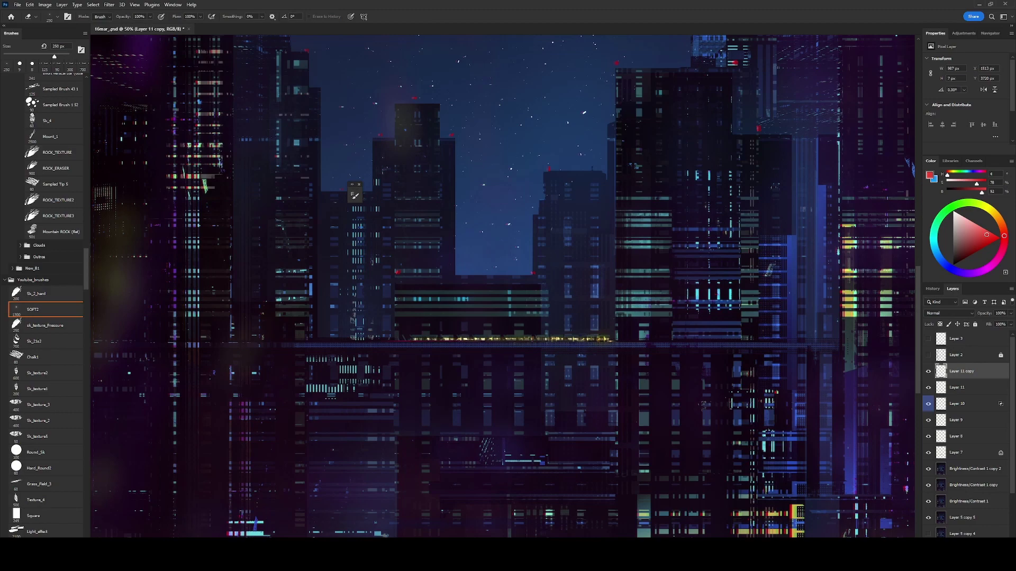
key(ctrl+minus)
key(ctrl+minus)
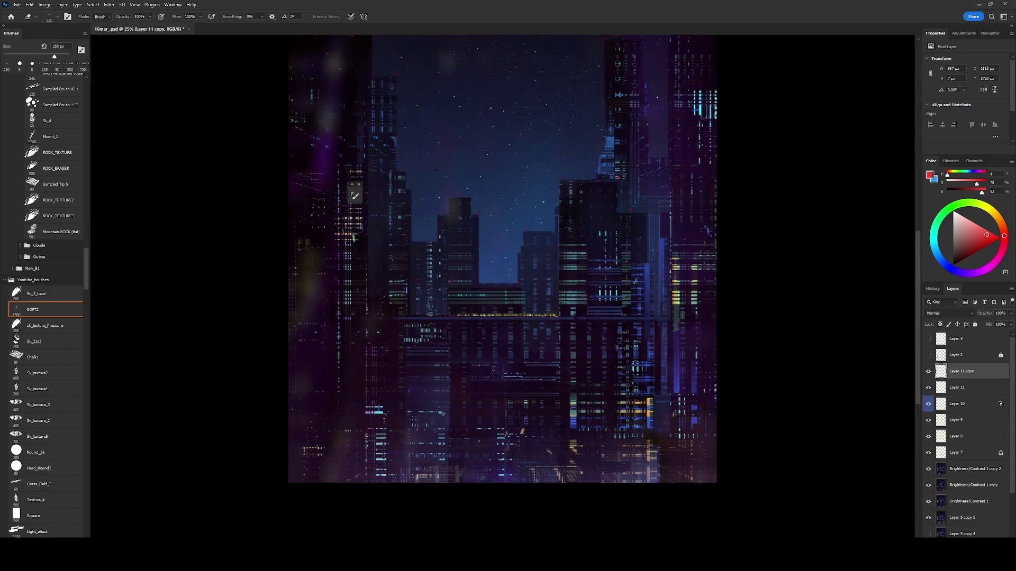
drag(456, 318, 479, 317)
- Merge the detail layers, add a new layer, and set a 20 px light-blue brush
key(v)
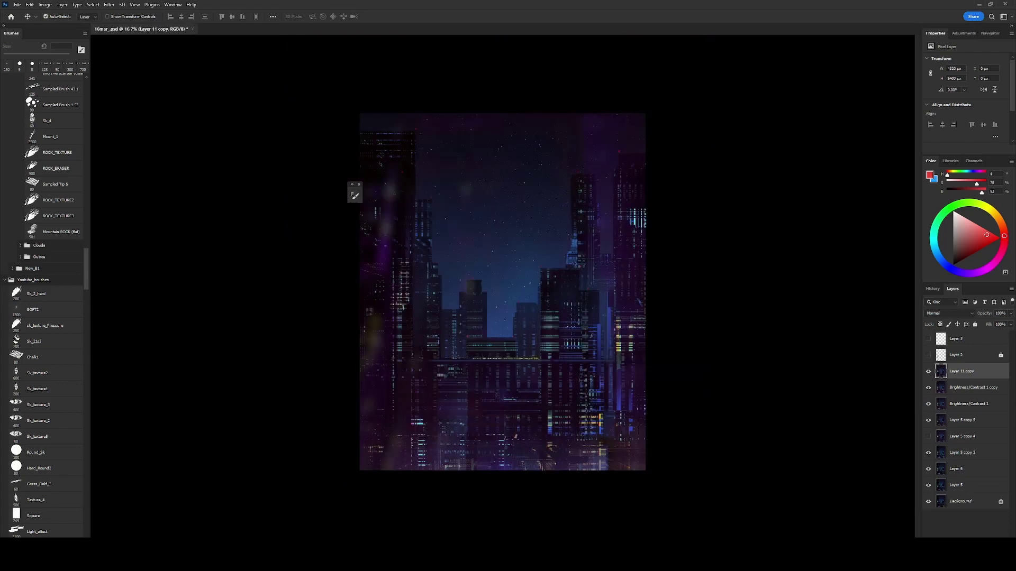
key(b)
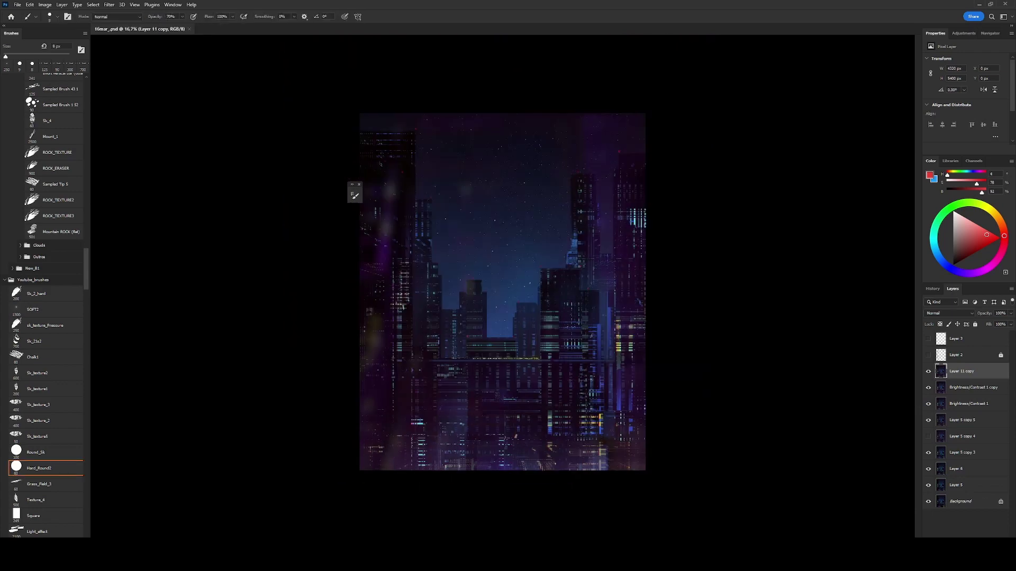
key(ctrl+shift+alt+n)
scroll(46, 304, down, 1)
key(bracketright)
key(bracketright)
key(bracketright)
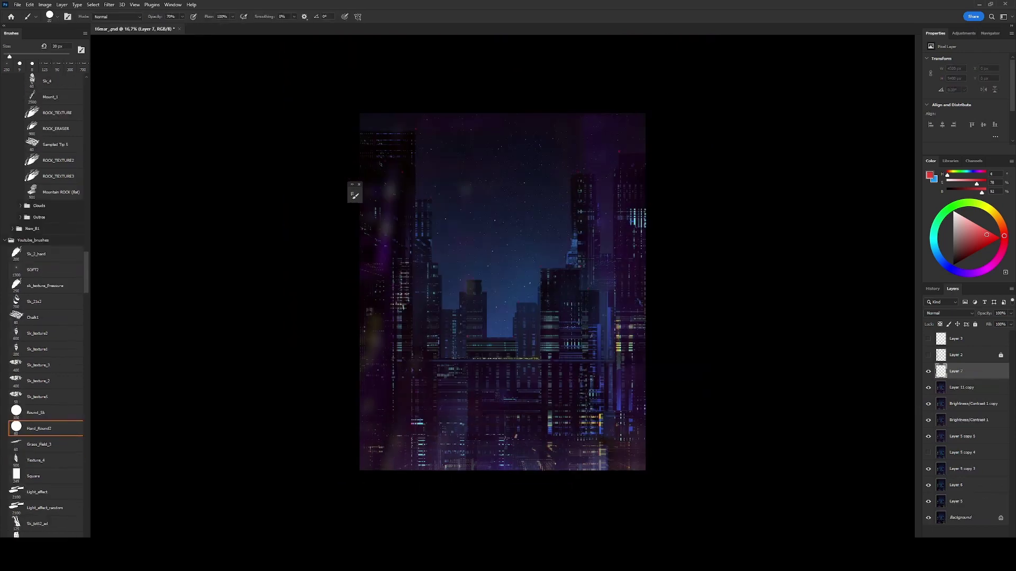
key(x)
- Paint thin light-blue vertical and diagonal neon lines across the buildings
drag(561, 287, 561, 348)
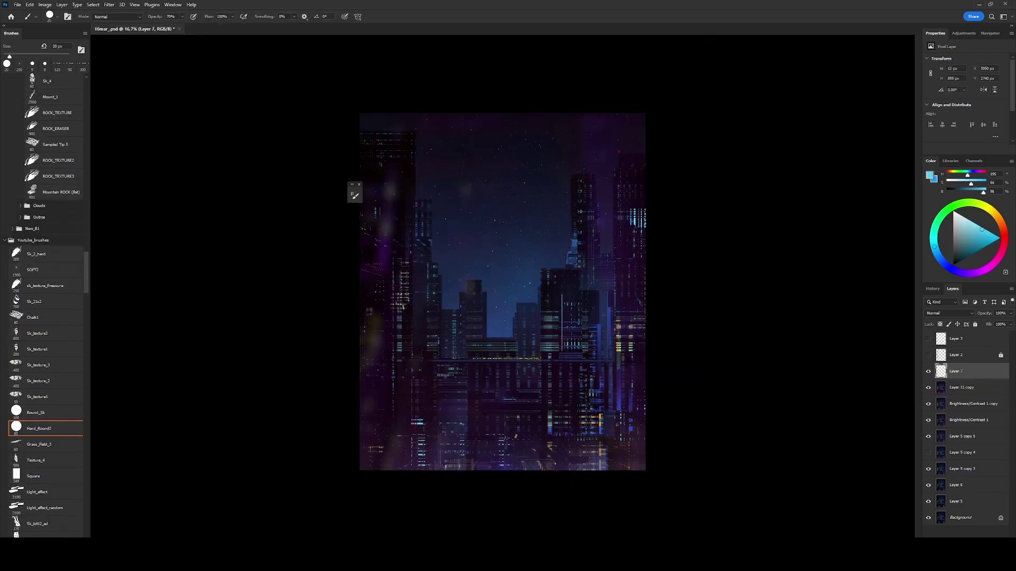
key(ctrl+z)
drag(542, 273, 541, 341)
drag(611, 314, 646, 315)
key(ctrl+z)
key(ctrl+z)
drag(364, 242, 410, 261)
- Set purple as a colour and add a short cyan line accent higher up
click(972, 273)
click(996, 236)
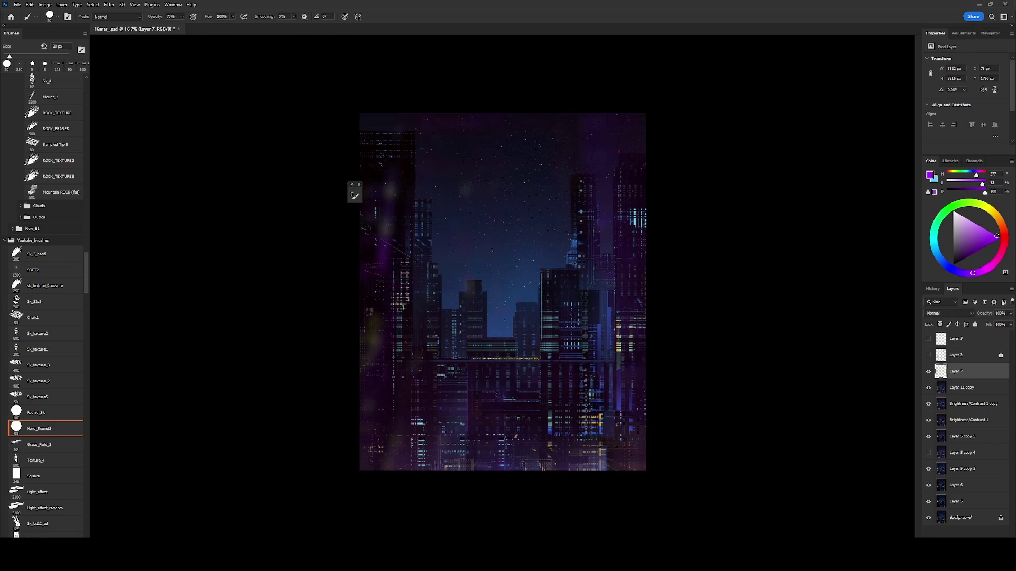
key(x)
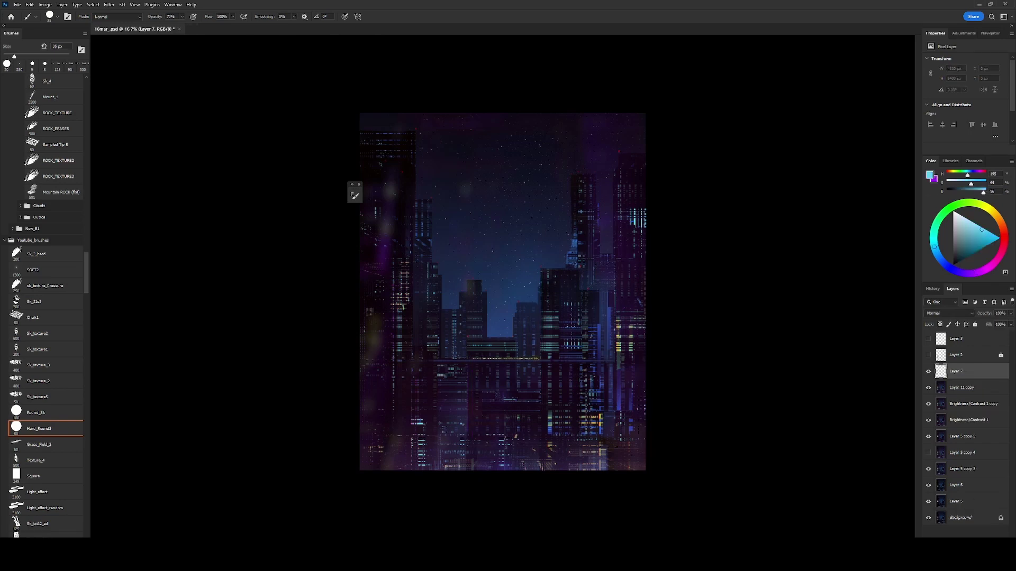
drag(474, 276, 474, 252)
key(ctrl+z)
drag(421, 195, 421, 175)
key(x)
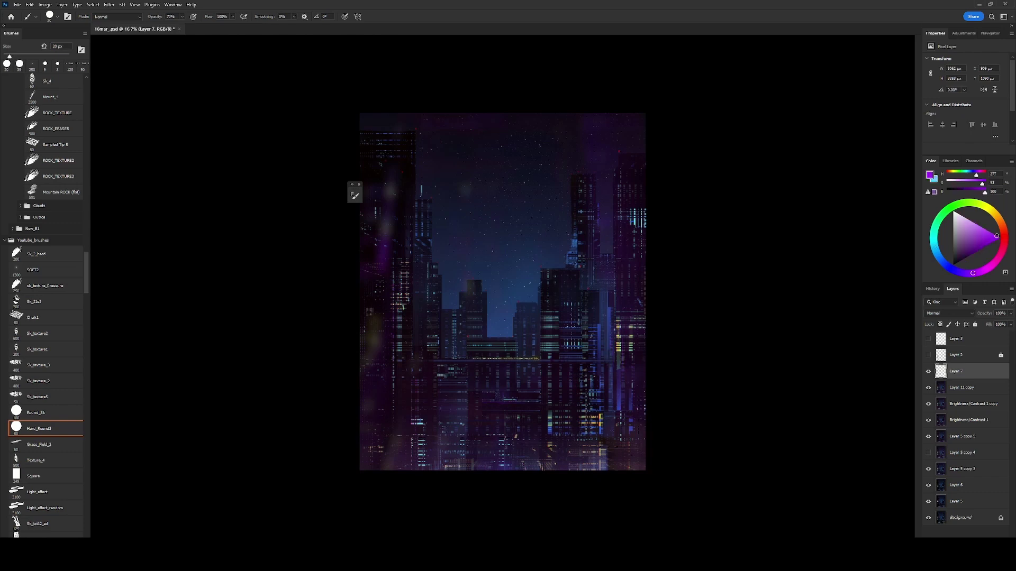
key(m)
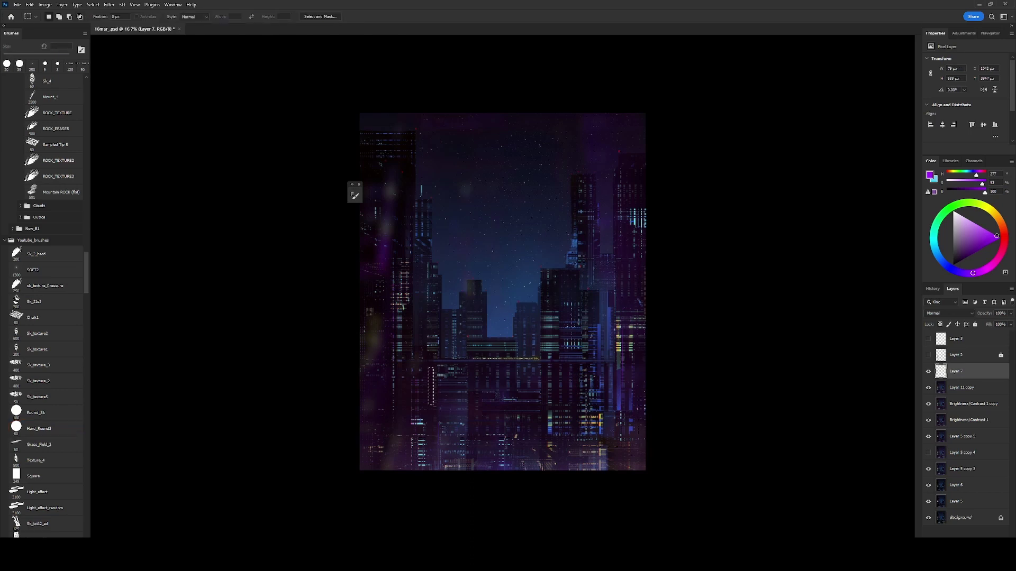
- Select a small strip on the lower-left buildings and skew it to follow their perspective
drag(428, 367, 434, 404)
key(ctrl+plus)
right_click(390, 272)
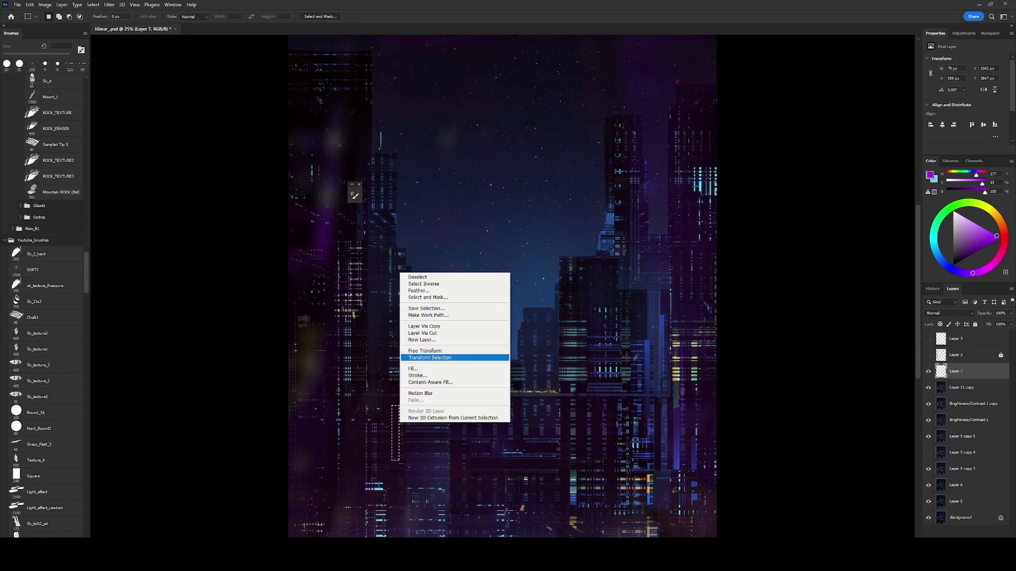
click(424, 381)
right_click(391, 411)
click(418, 271)
mouse_move(392, 432)
mouse_down()
mouse_move(392, 424)
mouse_move(396, 455)
mouse_up()
key(Return)
- Fill the skewed strip with blue on a new layer and add a cyan Color Dodge glow
key(b)
key(ctrl+shift+alt+n)
alt+click(374, 427)
key(bracketright)
key(bracketright)
key(bracketright)
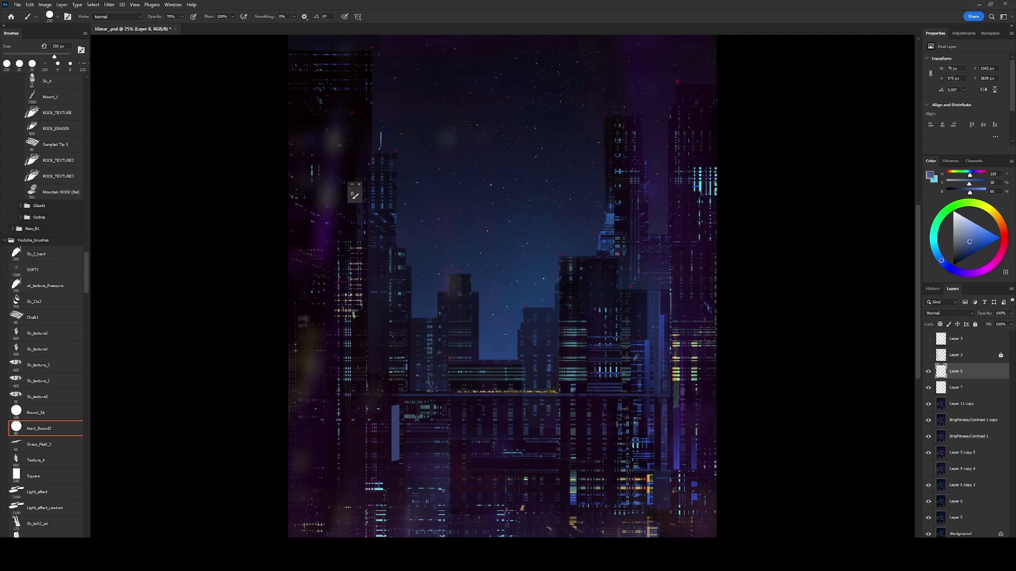
key(ctrl+shift+alt+n)
key(shift+alt+d)
click(934, 241)
click(984, 231)
click(37, 270)
drag(396, 407, 401, 455)
key(bracketright)
key(bracketright)
key(bracketright)
key(ctrl+minus)
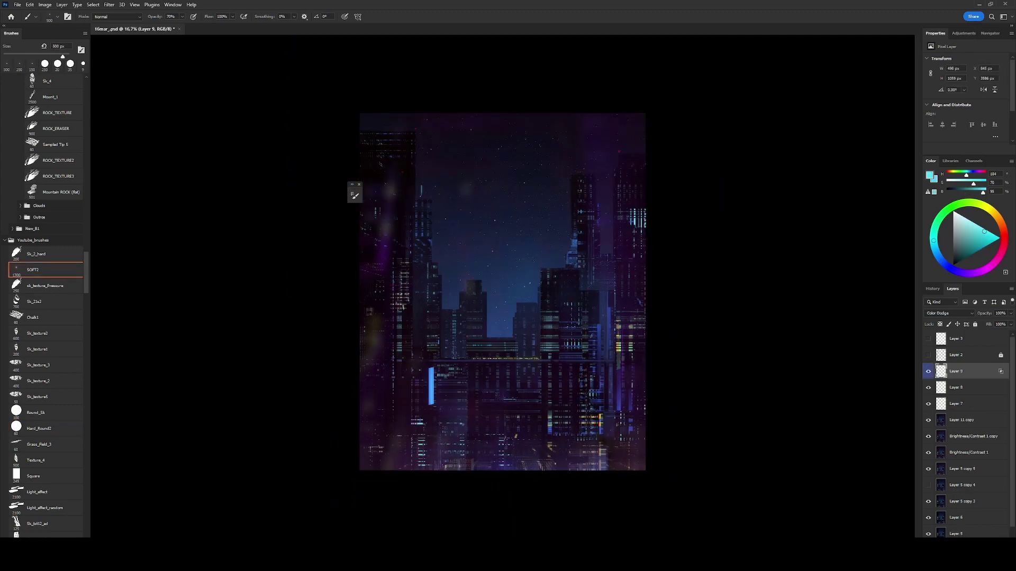
- Fill a rectangle on the lower-right buildings with dark blue on a new layer
key(m)
drag(550, 406, 582, 424)
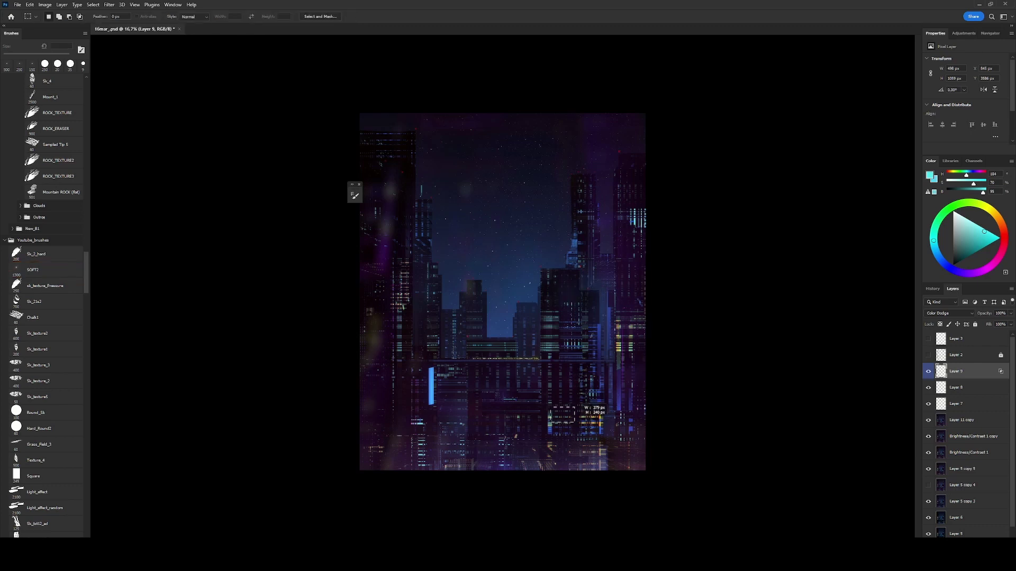
key(b)
key(ctrl+j)
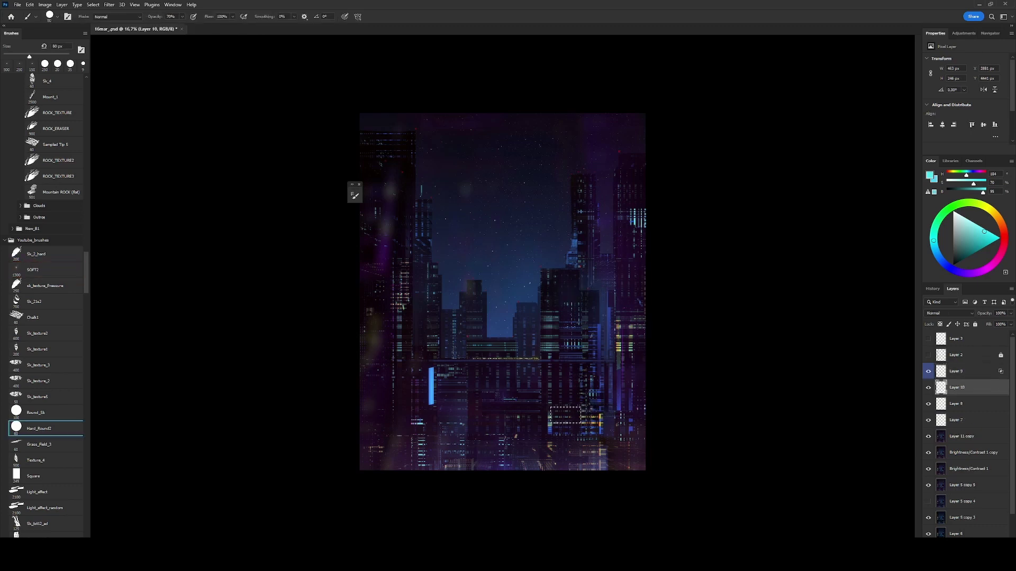
key(alt+BackSpace)
key(alt+bracketright)
key(ctrl+d)
- Paint a large purple glow and transform it into a tall bar on the right tower
key(alt+shift+d)
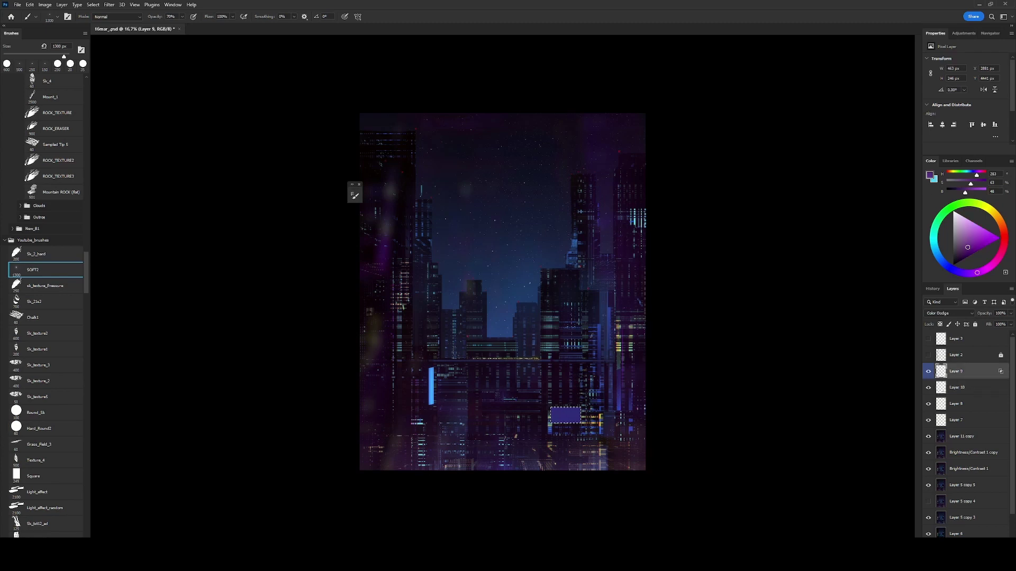
key(bracketleft)
key(bracketleft)
key(bracketleft)
key(bracketright)
key(bracketright)
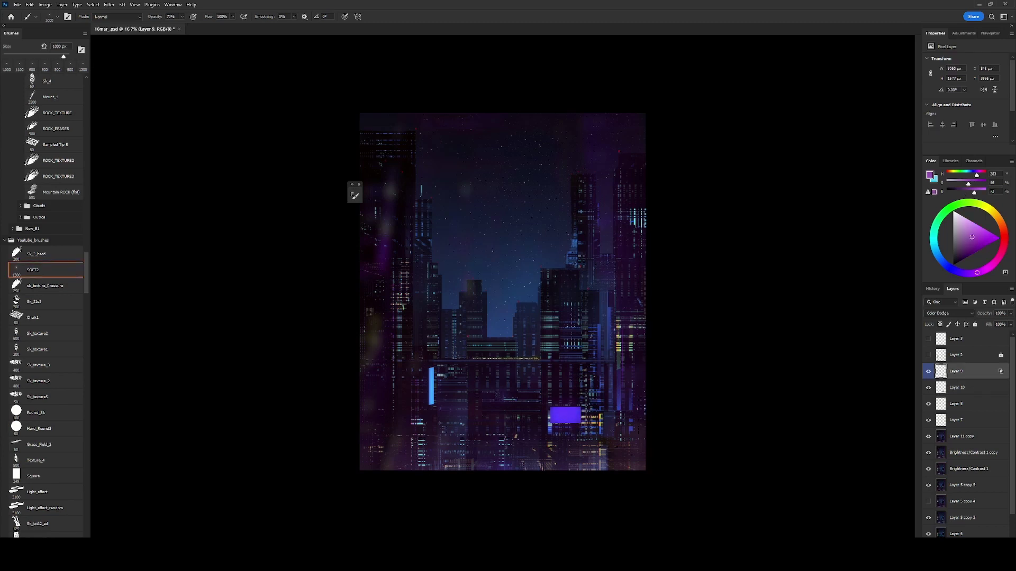
key(ctrl+shift+alt+n)
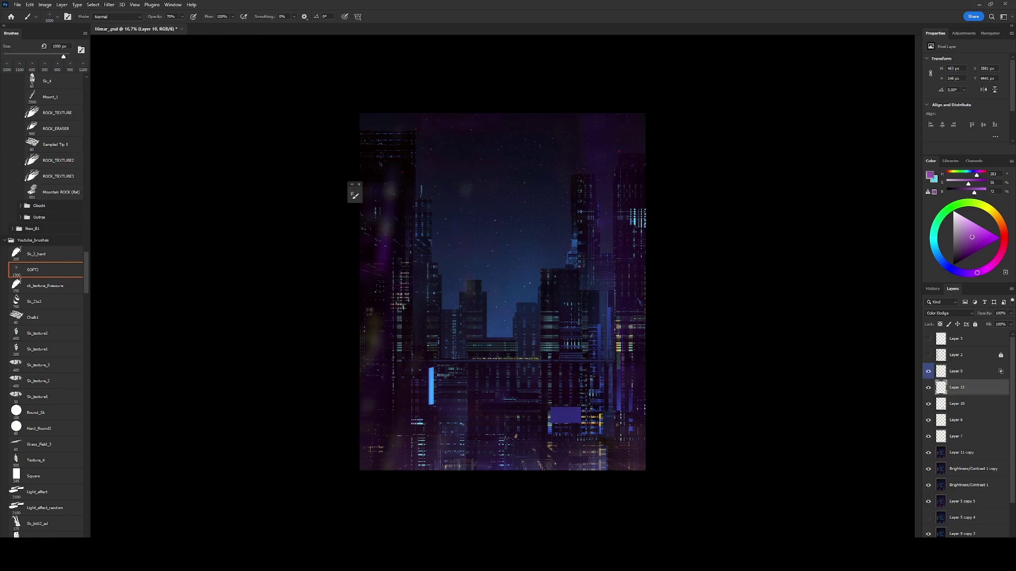
click(566, 415)
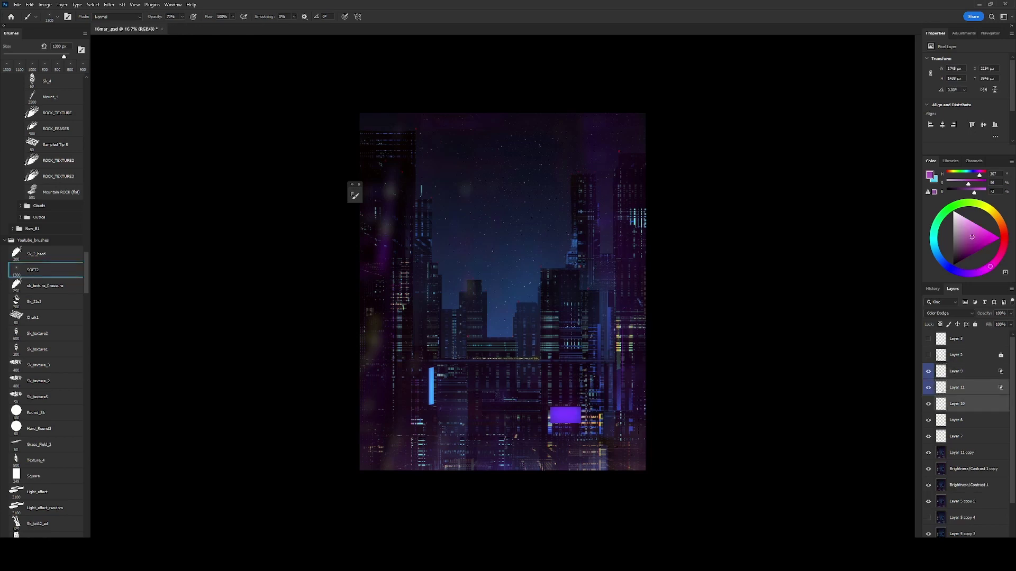
key(ctrl+t)
drag(626, 365, 590, 358)
key(Return)
drag(566, 415, 622, 278)
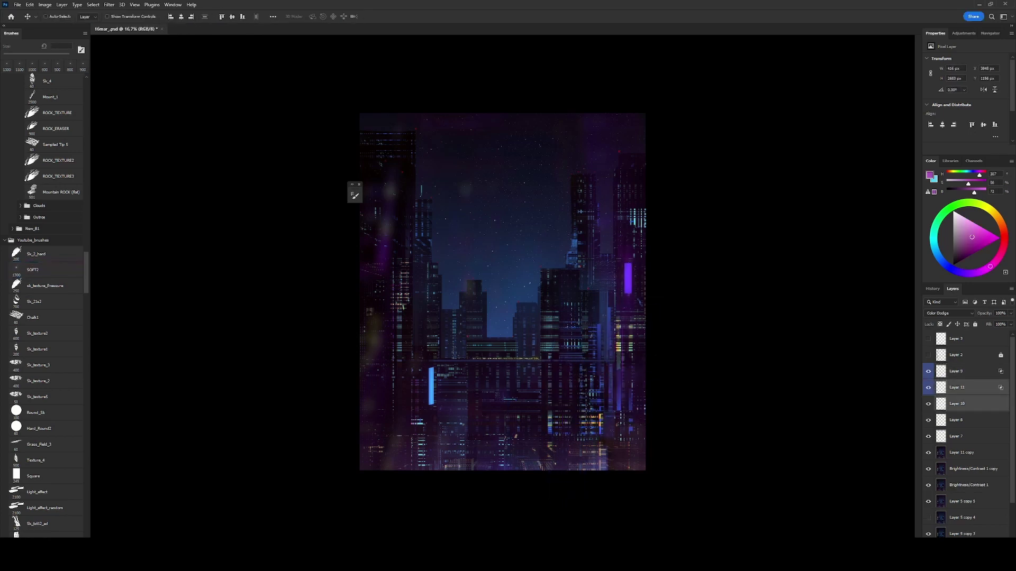
- Reposition the purple glow bar up and right, keep it vertical, and shrink it to half height
mouse_move(645, 309)
mouse_down()
mouse_move(655, 307)
mouse_move(568, 286)
mouse_move(542, 422)
mouse_up()
key(ctrl+t)
key(Return)
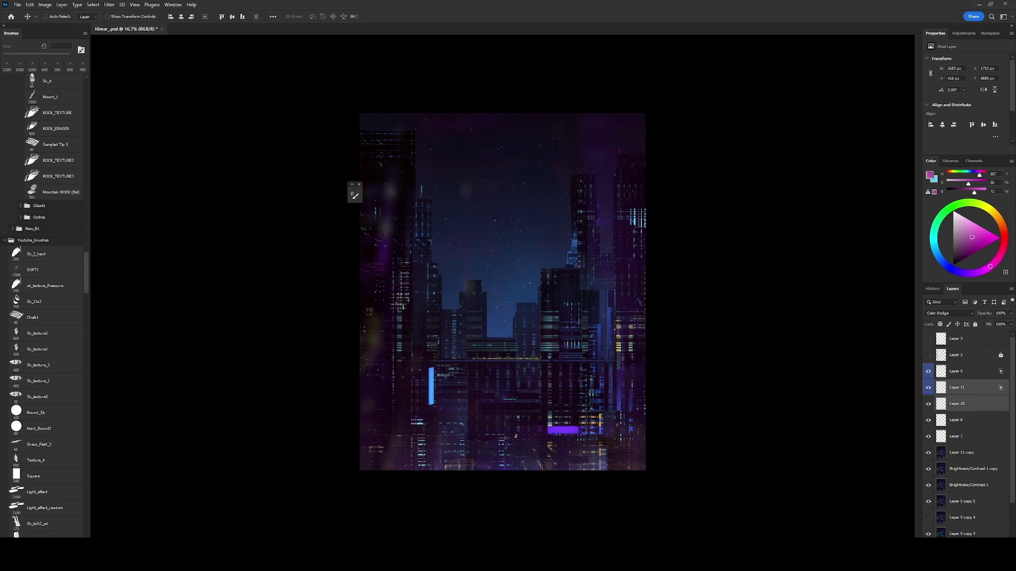
key(ctrl+t)
drag(656, 445, 661, 402)
key(Return)
mouse_move(562, 426)
mouse_down()
mouse_move(613, 365)
mouse_move(592, 312)
mouse_up()
key(ctrl+t)
key(Return)
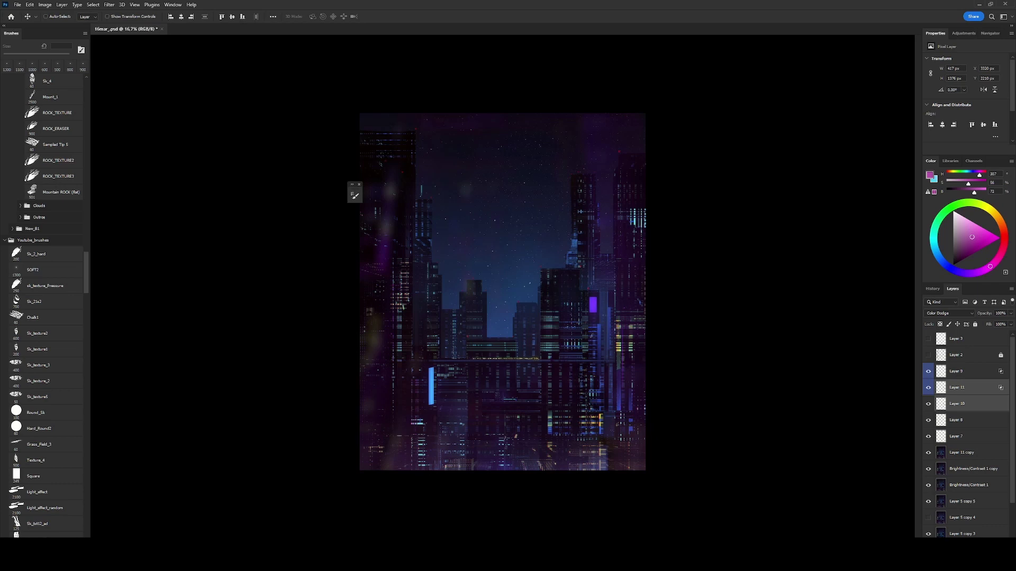
- Shrink the purple glow panel on the right tower further and reposition it
key(ctrl+t)
drag(593, 352, 593, 339)
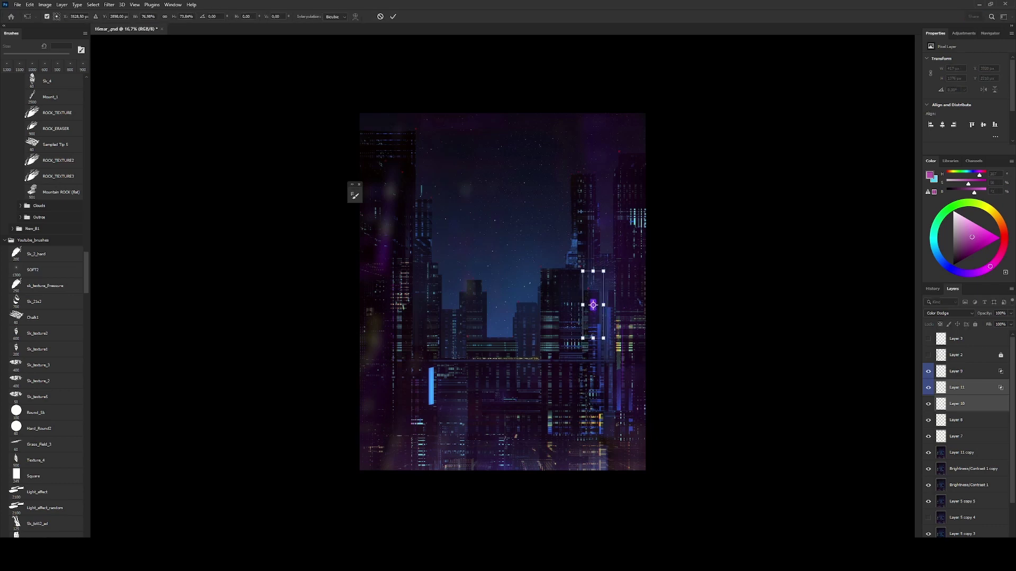
drag(610, 304, 602, 305)
key(Return)
- Duplicate the glow as a pale strip with Hue -40 and Lightness 100, moved up and left
key(ctrl+j)
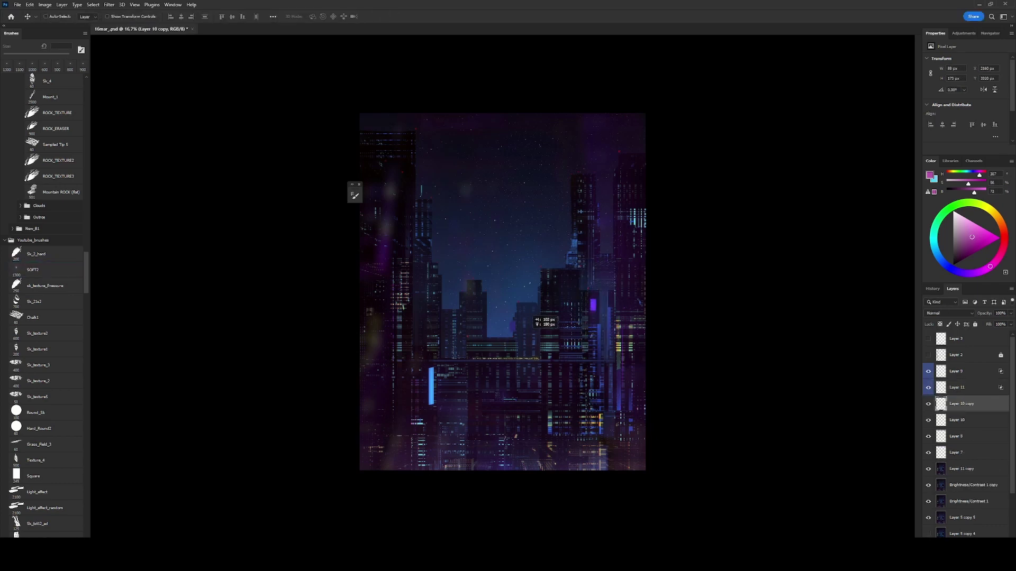
key(ctrl+u)
text(-40)
key(Tab)
key(Tab)
text(100)
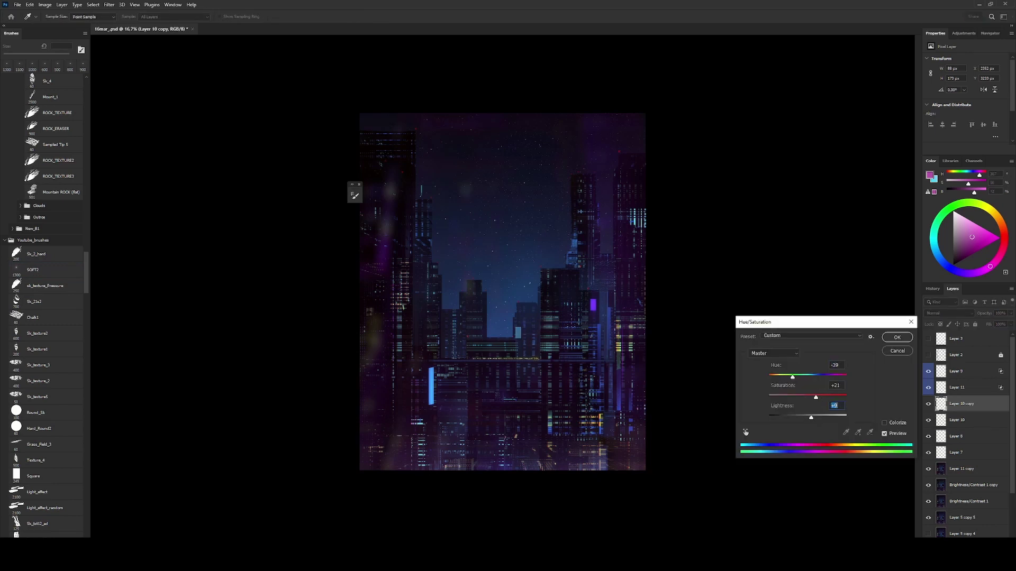
key(Return)
key(ctrl+t)
key(Return)
drag(518, 332, 462, 315)
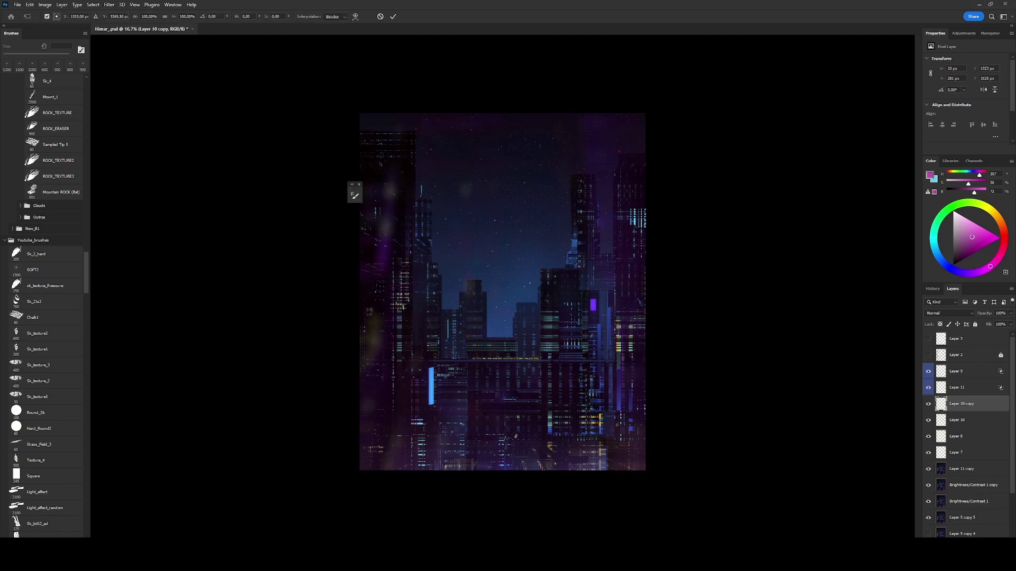
- Set up a 1100 px eraser on the Layer 11 glow layer and show the Navigator overview
key(m)
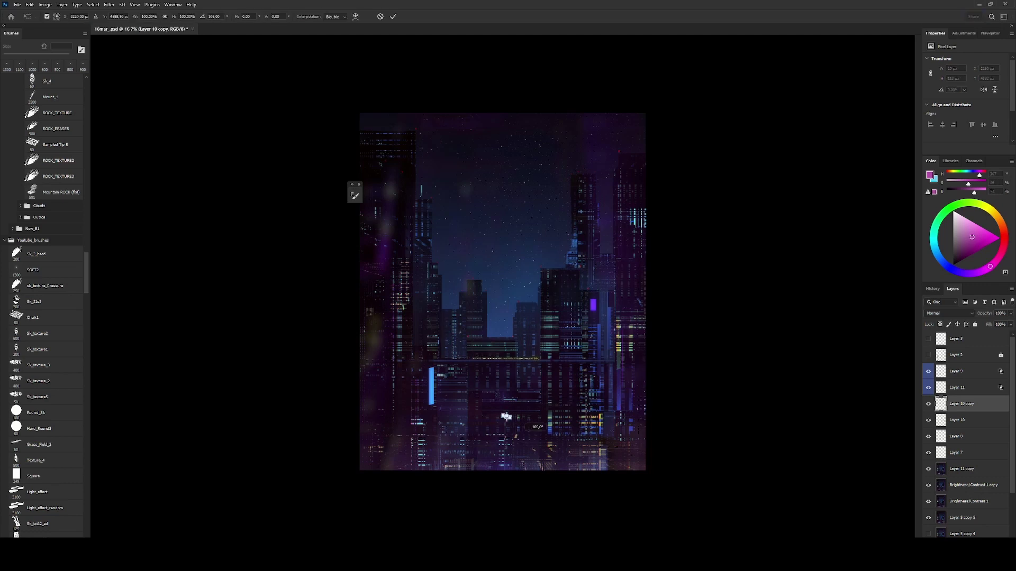
key(shift+m)
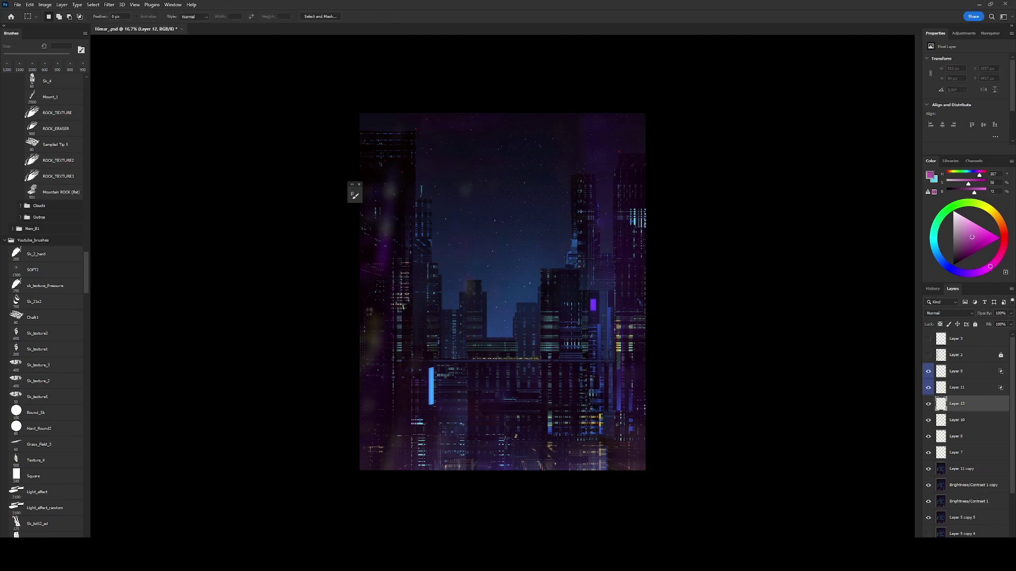
key(e)
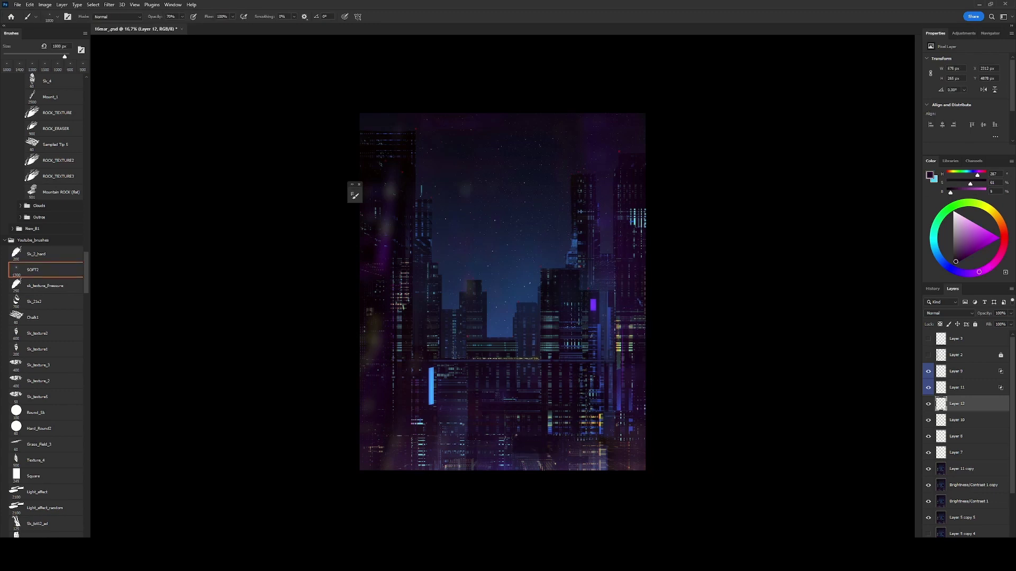
key(bracketright)
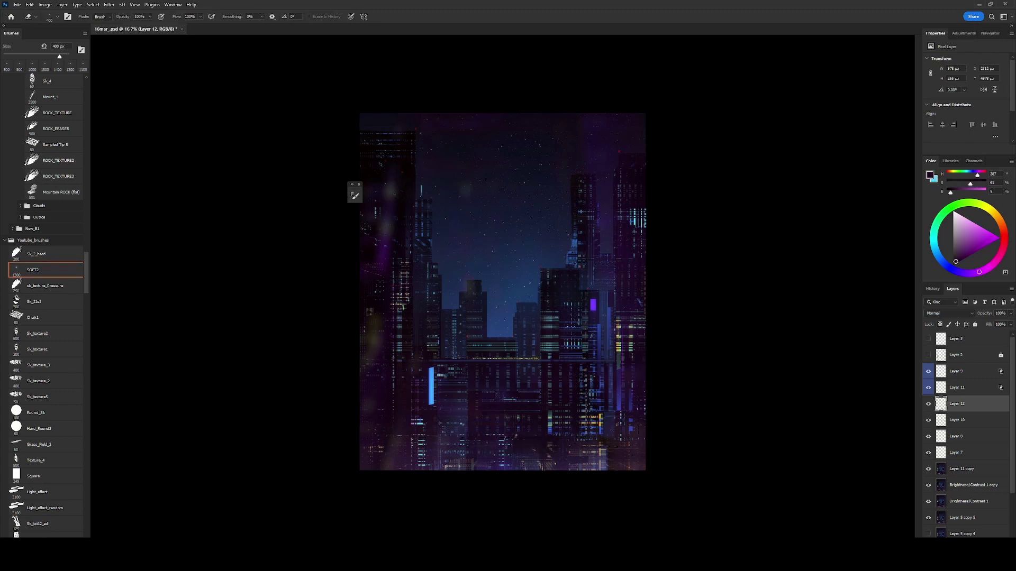
key(alt+bracketright)
key(bracketright)
key(bracketright)
key(bracketright)
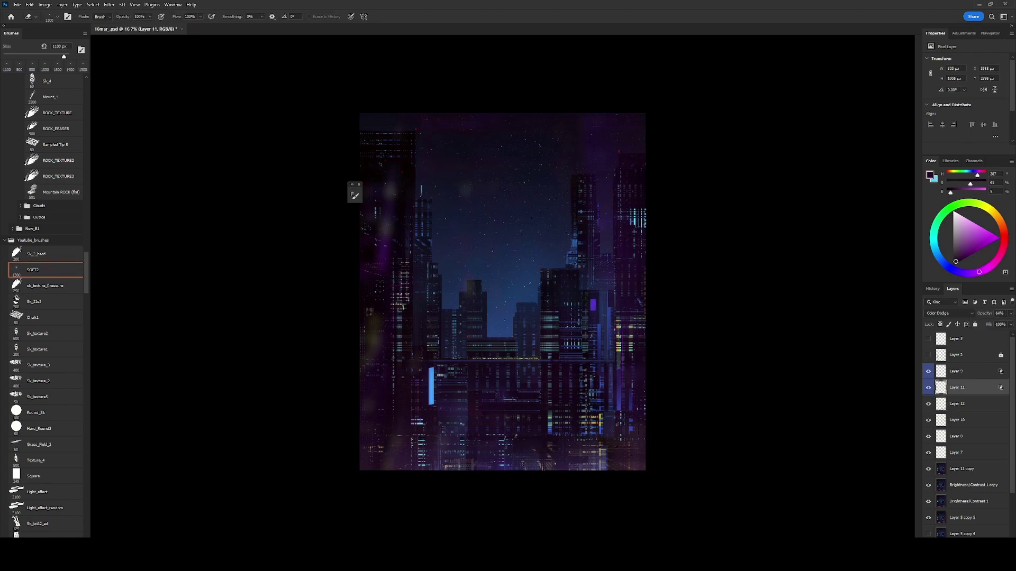
click(990, 33)
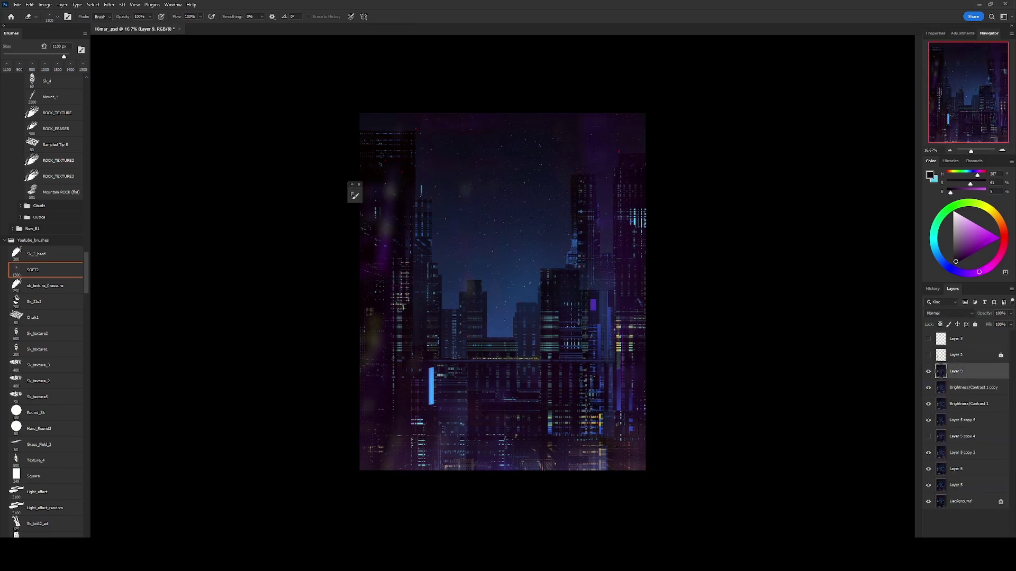
- Pick a dark purple and paint the figure's silhouette in the sky with a 100 px brush
alt+click(402, 306)
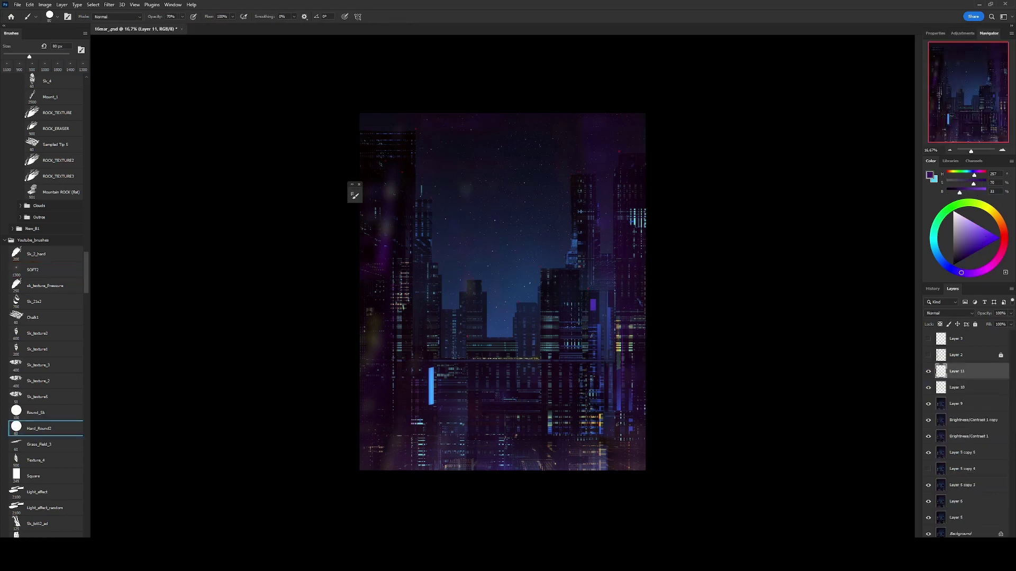
alt+click(402, 306)
alt+click(403, 306)
key(bracketright)
key(bracketright)
drag(499, 275, 507, 291)
key(bracketright)
key(bracketright)
key(bracketleft)
key(e)
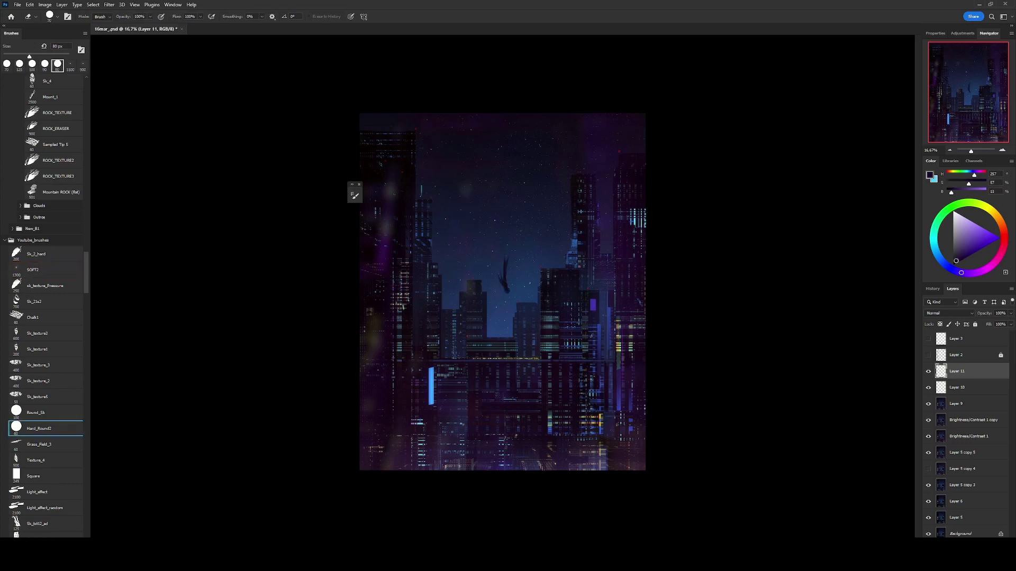
key(b)
- Refine the figure on a flipped view, then lock the layer's transparency
key(h)
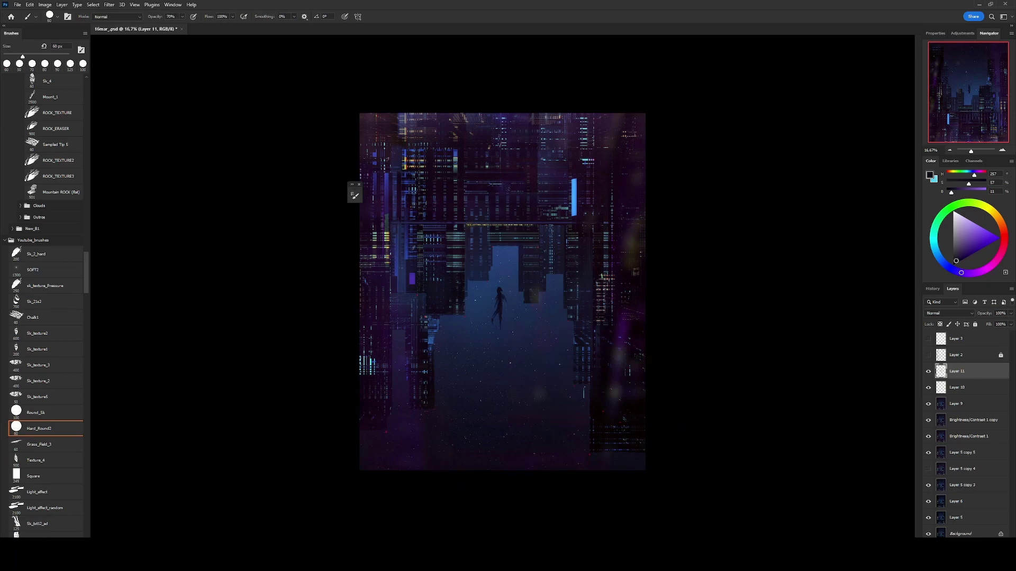
key(e)
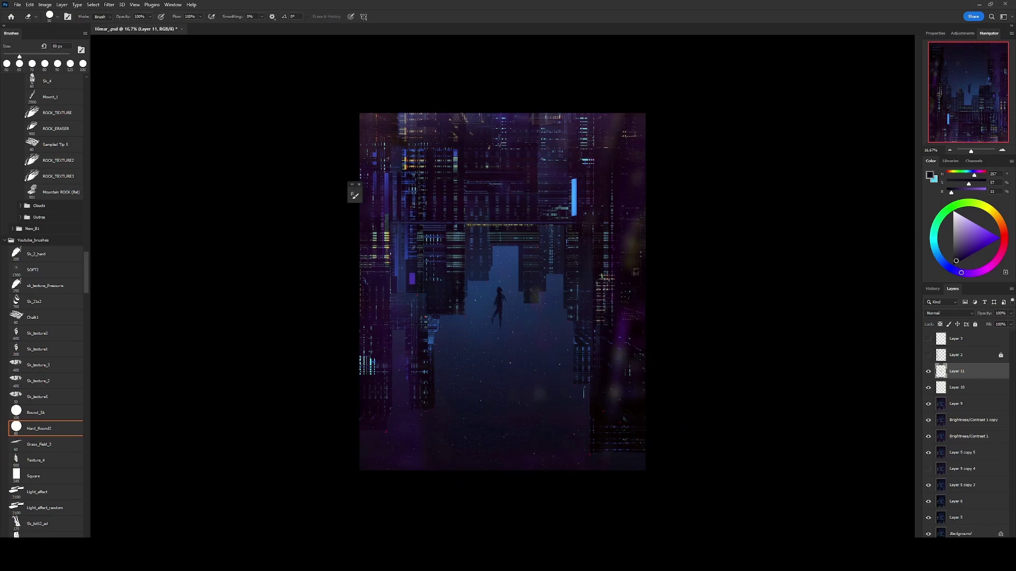
key(b)
key(ctrl+shift+v)
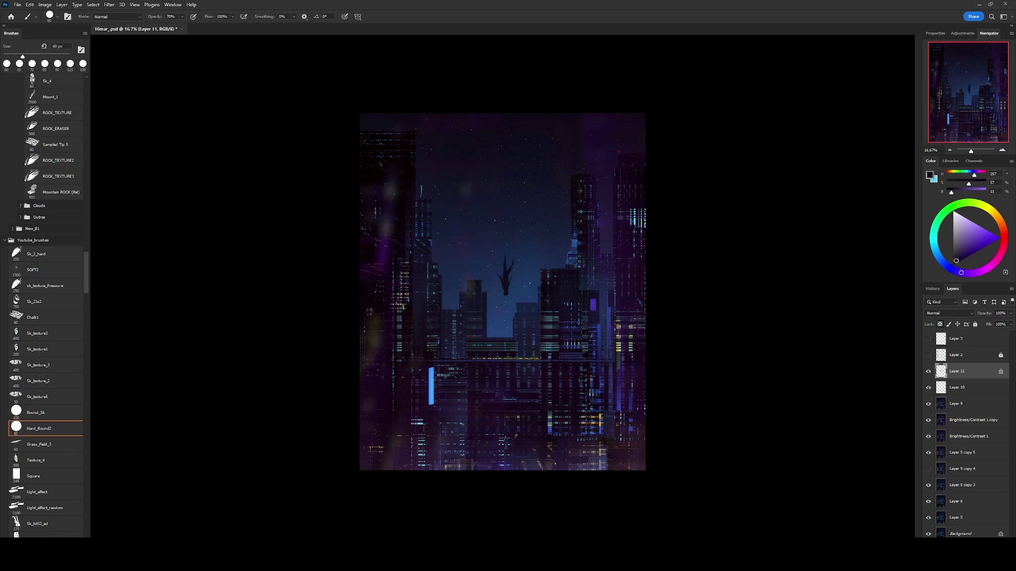
key(bracketright)
key(bracketright)
key(bracketright)
key(bracketleft)
key(bracketleft)
key(bracketleft)
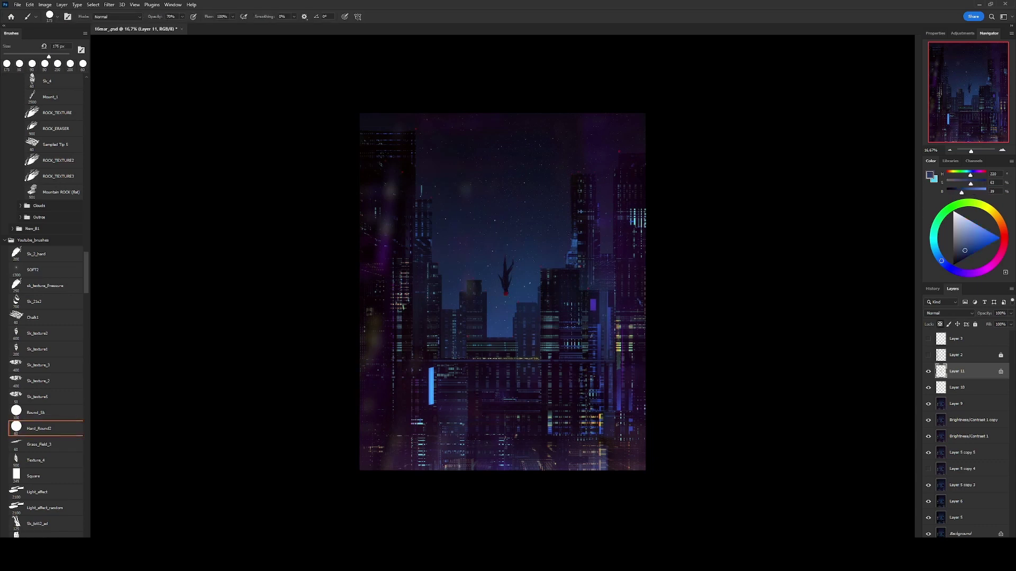
- Shade the figure with a textured hard brush and paint its dark red hair
click(36, 254)
key(bracketleft)
key(bracketleft)
key(bracketleft)
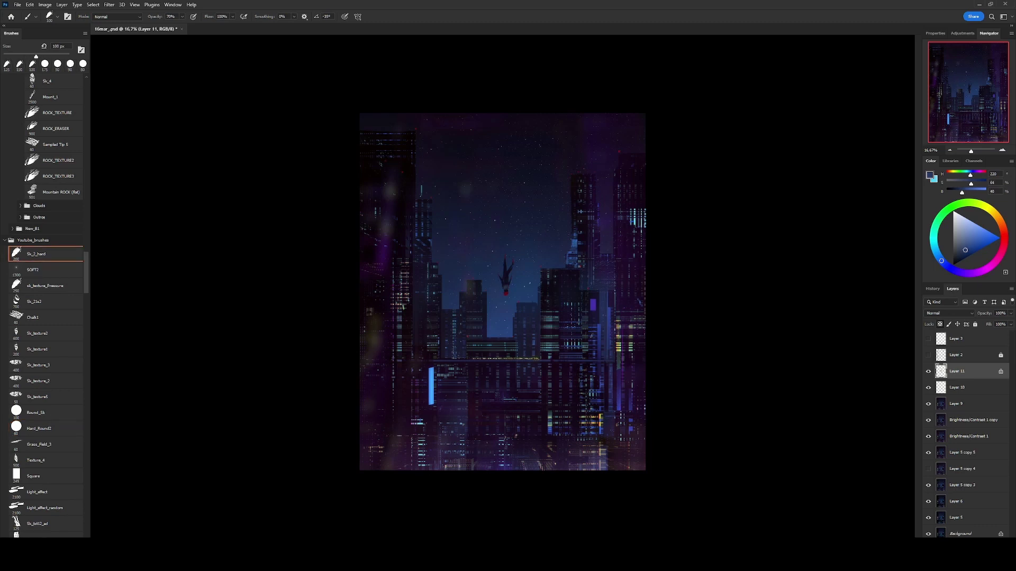
click(506, 284)
key(bracketleft)
key(bracketright)
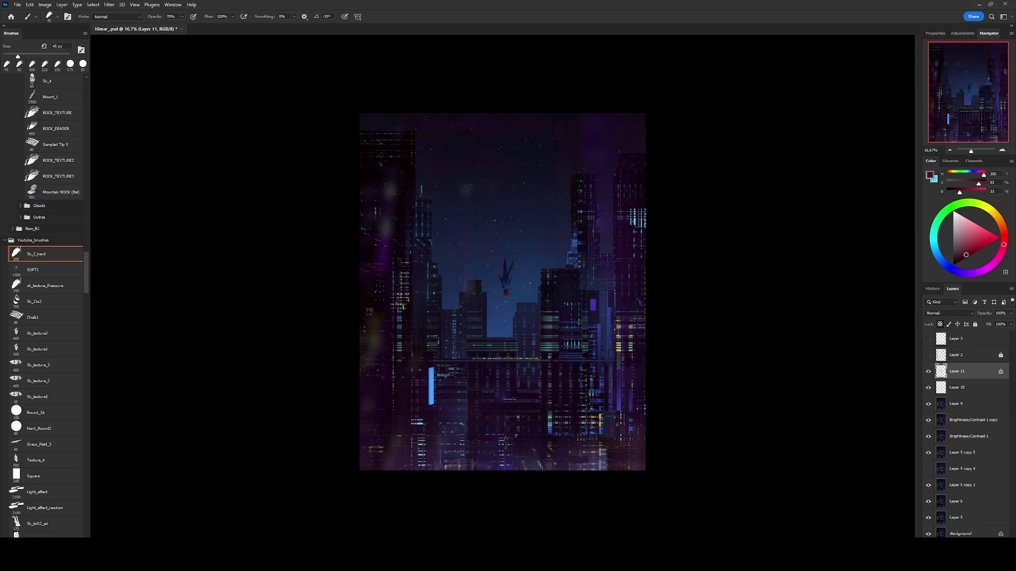
key(bracketright)
key(bracketright)
key(bracketright)
key(bracketright)
drag(502, 370, 502, 212)
- Nudge the figure slightly right, then duplicate the Layer 9 city layer
key(e)
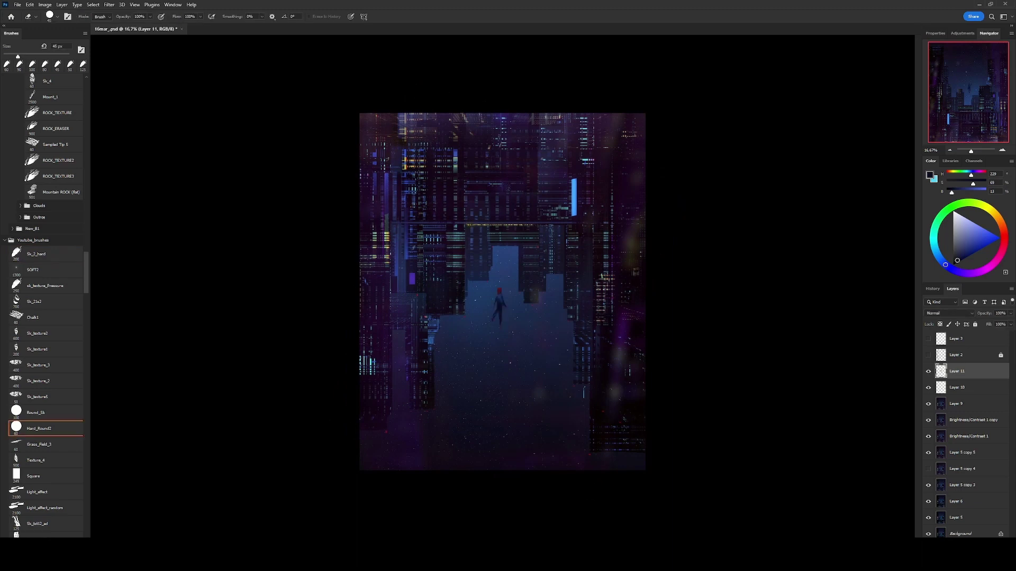
key(bracketright)
key(bracketright)
drag(499, 305, 501, 304)
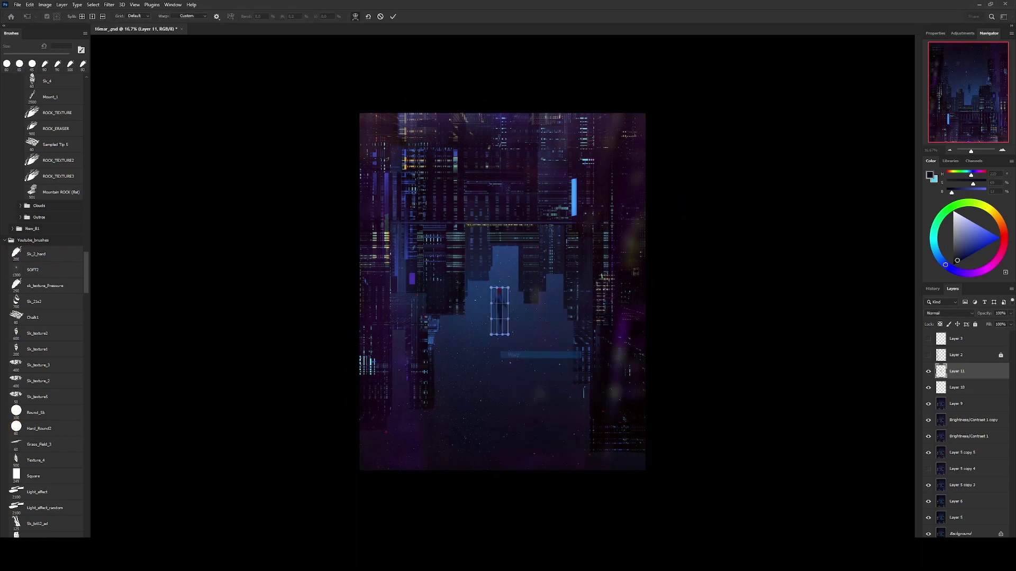
key(b)
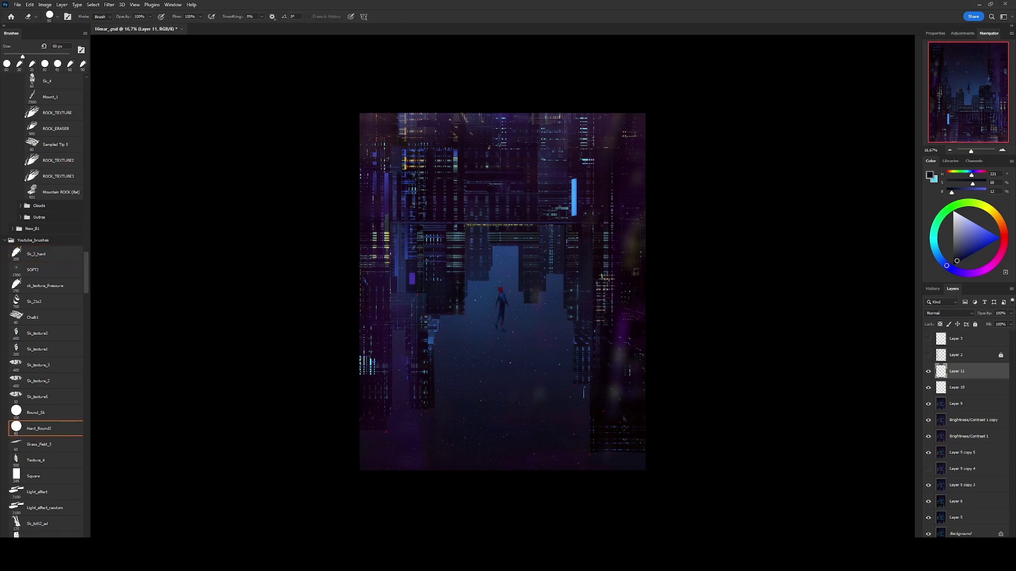
key(r)
key(alt+bracketleft)
key(alt+bracketleft)
key(ctrl+j)
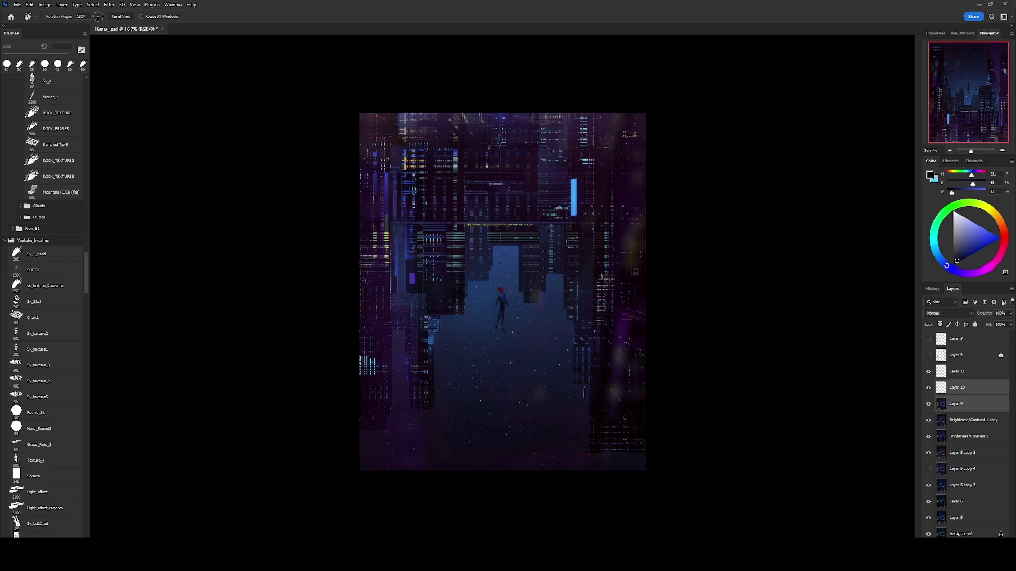
- Add a Vibrance adjustment above the city copy with lowered vibrance instead of a hue change
key(ctrl+u)
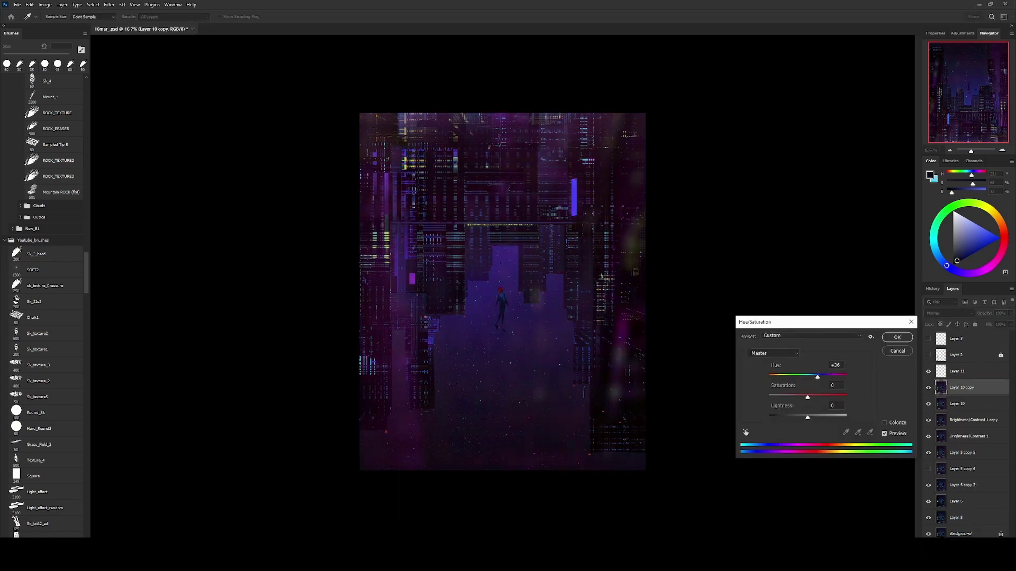
click(897, 351)
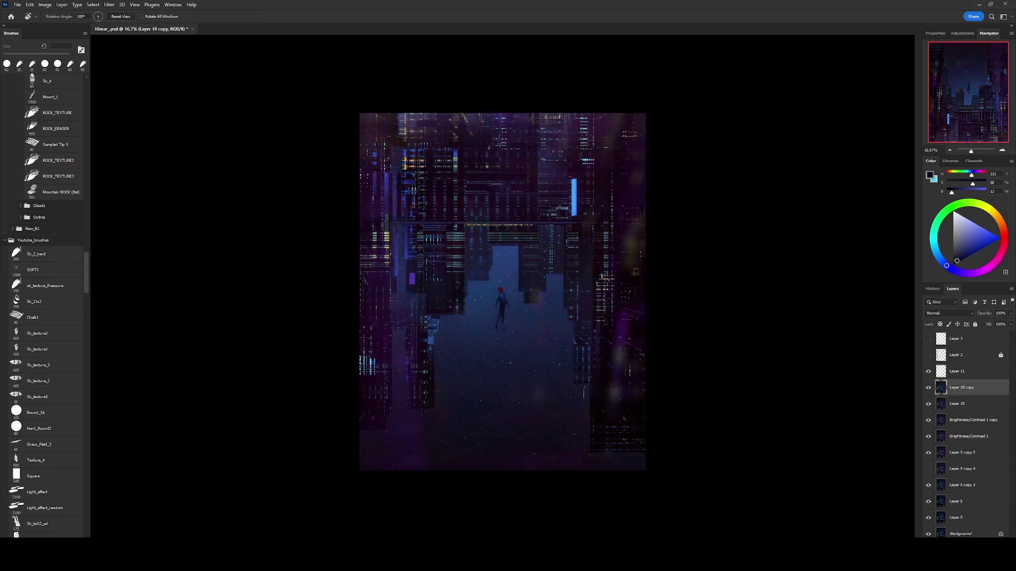
click(975, 545)
click(968, 461)
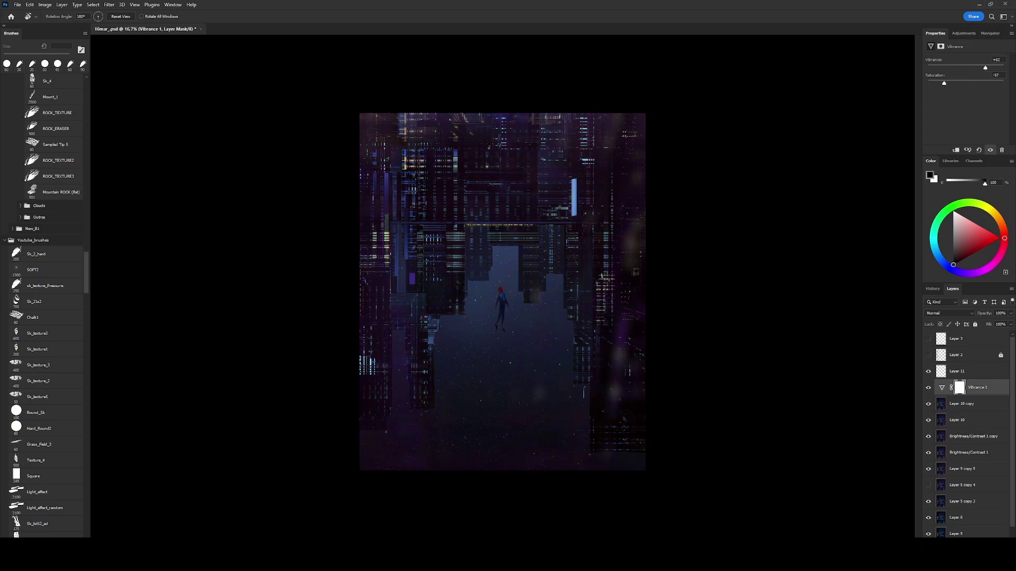
drag(985, 67, 963, 84)
key(b)
- Give the Layer 10 copy 2 buildings a perspective taper and move the figure 192 px
key(ctrl+t)
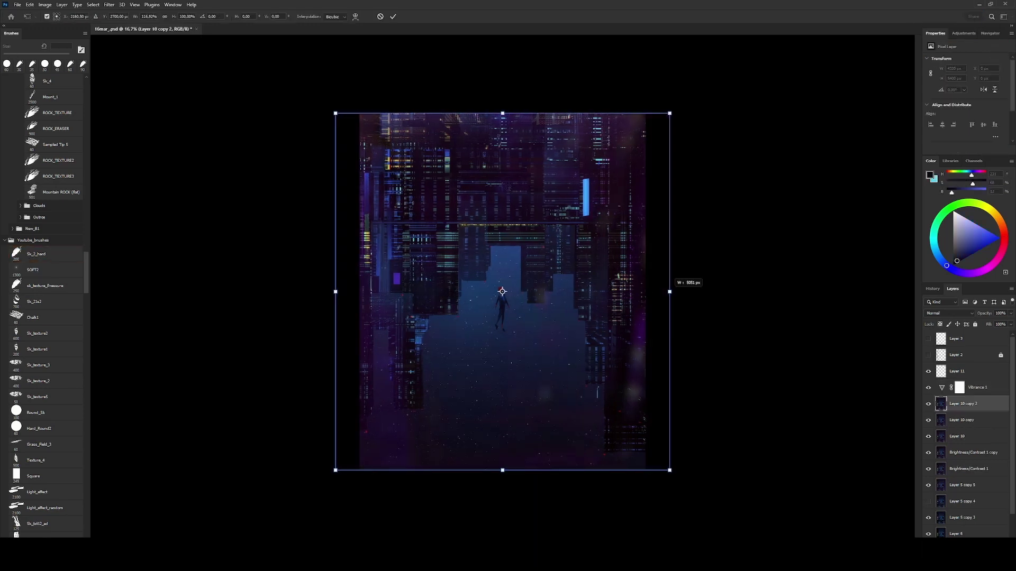
drag(645, 292, 645, 292)
right_click(539, 283)
click(559, 324)
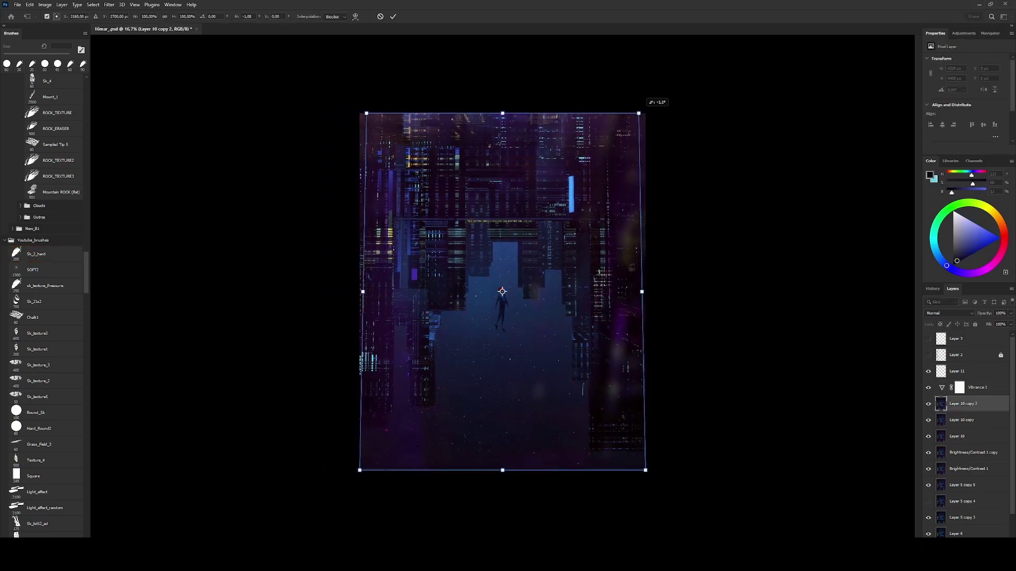
drag(646, 113, 694, 113)
key(Return)
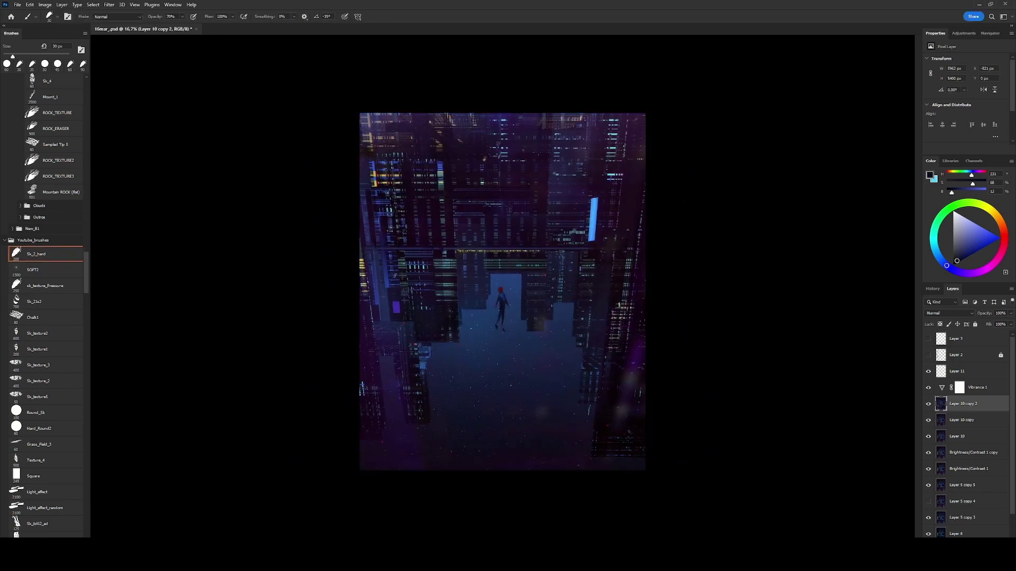
key(v)
mouse_move(526, 329)
mouse_down()
mouse_move(526, 341)
mouse_move(471, 279)
mouse_up()
- Reset the canvas rotation and add a new Overlay-mode Layer 12
key(r)
key(Escape)
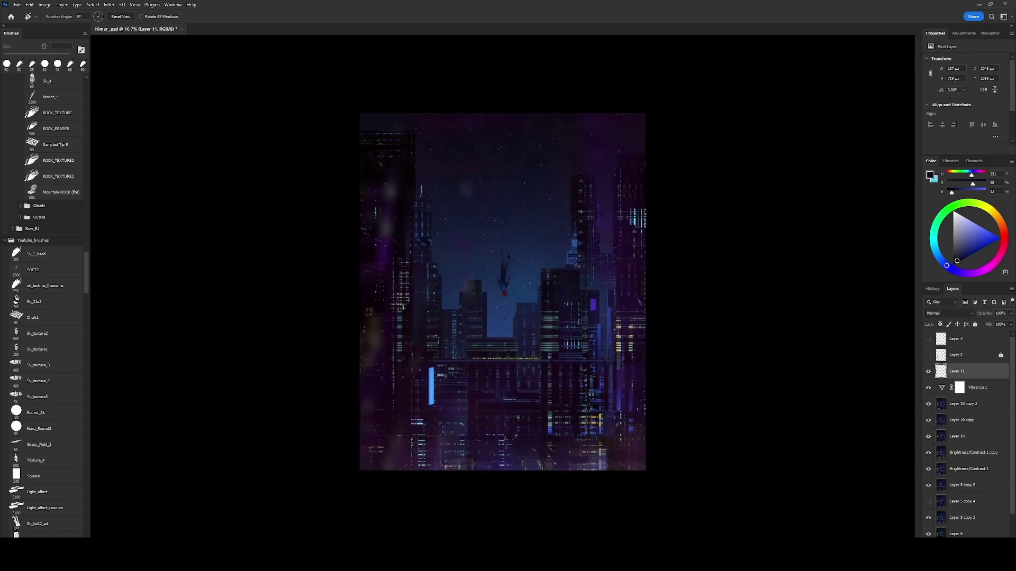
key(e)
key(ctrl+shift+r)
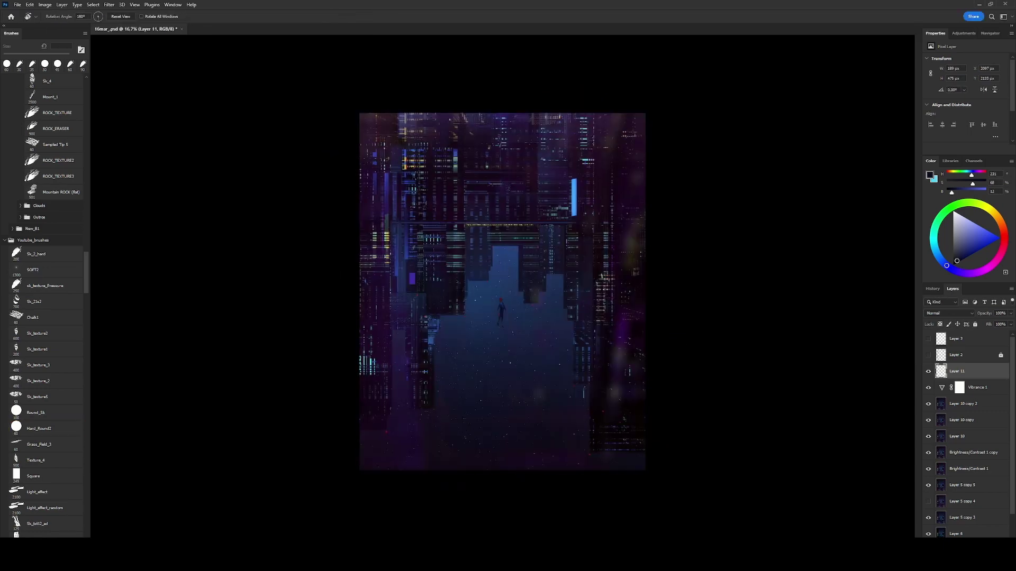
key(b)
key(ctrl+shift+alt+n)
key(period)
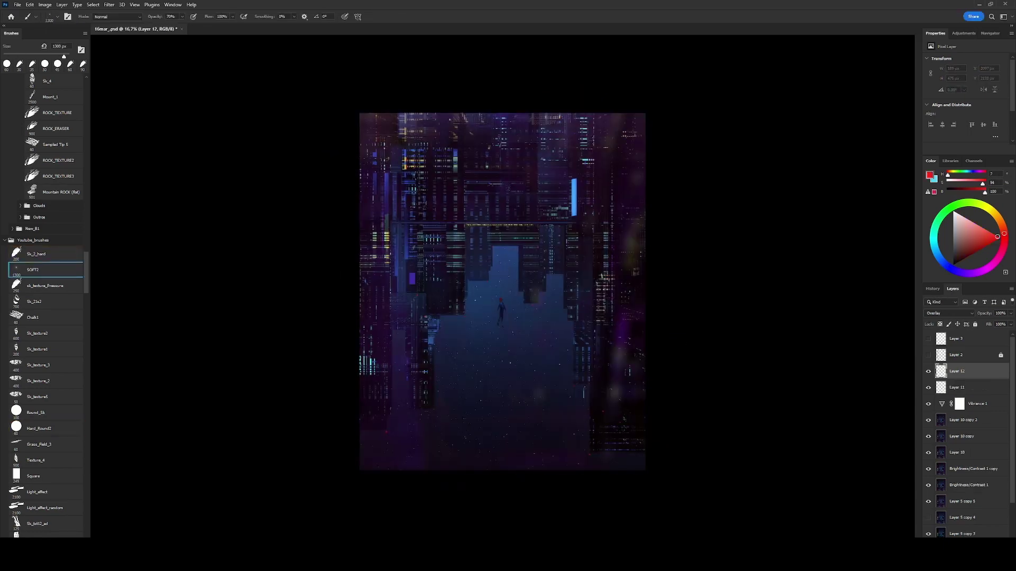
key(bracketright)
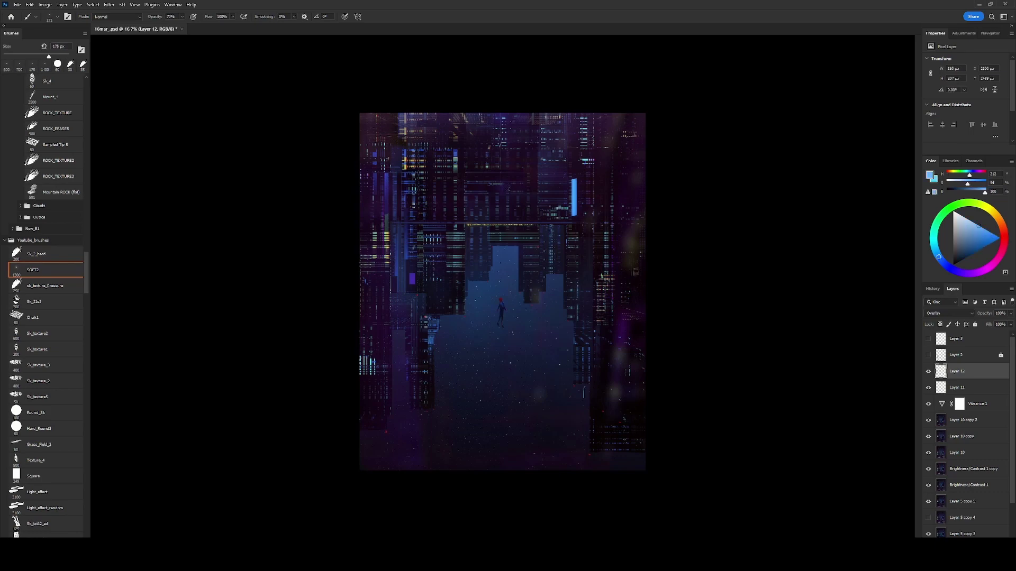
- Remove Layer 12 and the Vibrance 1 adjustment, and undo a test light stroke
key(Delete)
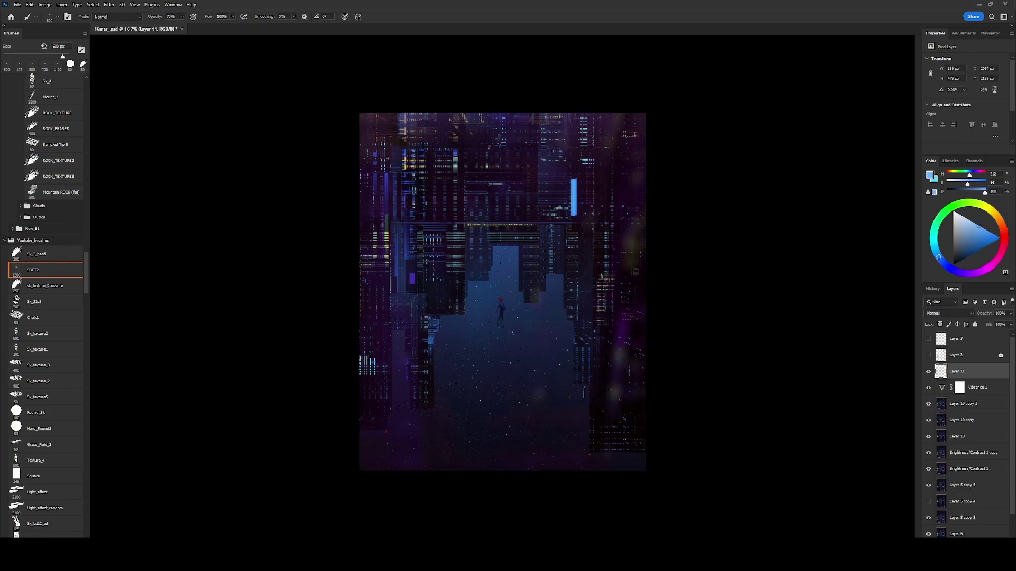
key(ctrl+shift+r)
key(ctrl+z)
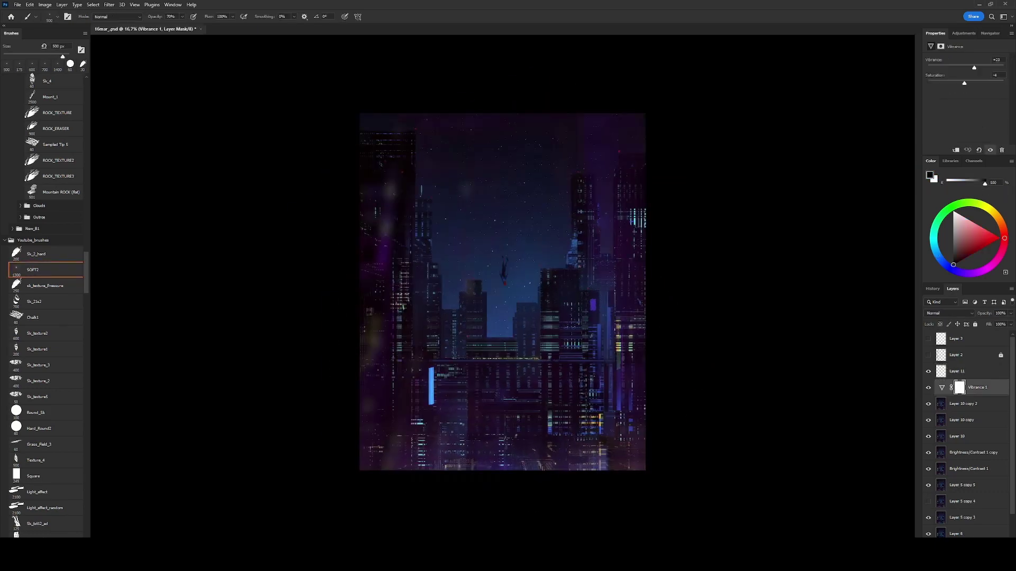
key(ctrl+z)
key(ctrl+z)
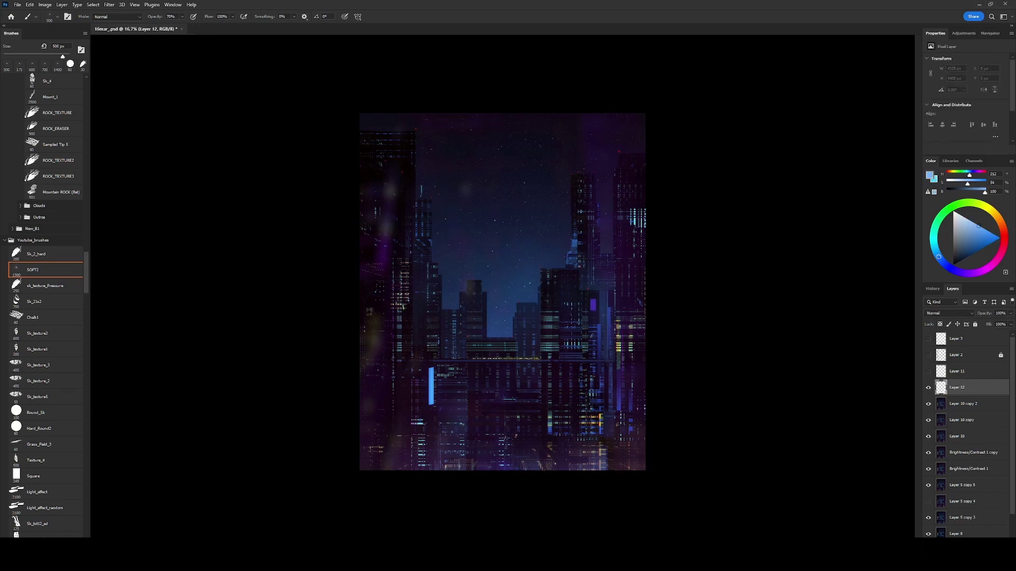
click(39, 428)
drag(969, 174, 967, 174)
drag(541, 271, 541, 343)
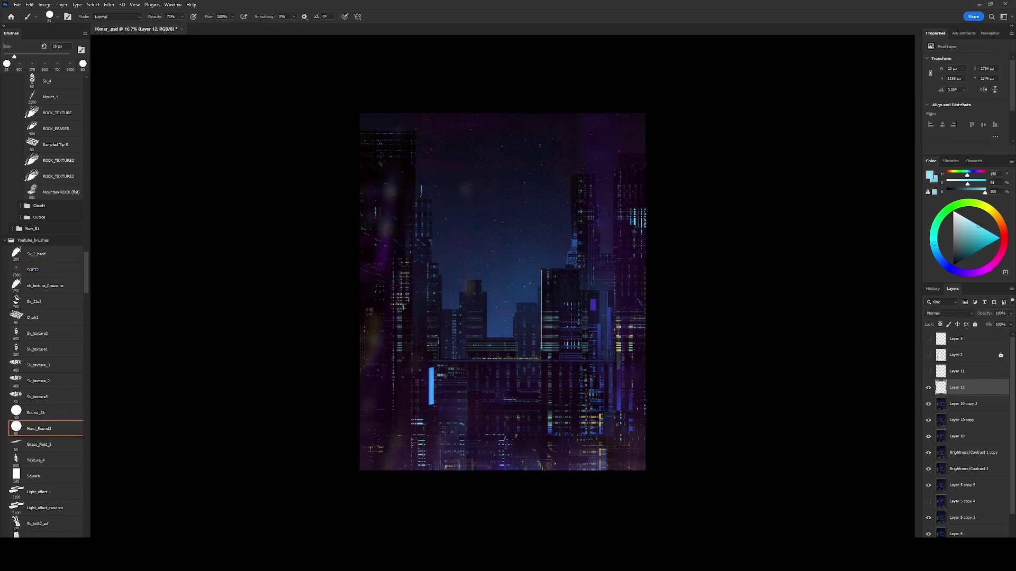
key(ctrl+z)
key(ctrl+z)
key(ctrl+z)
key(ctrl+z)
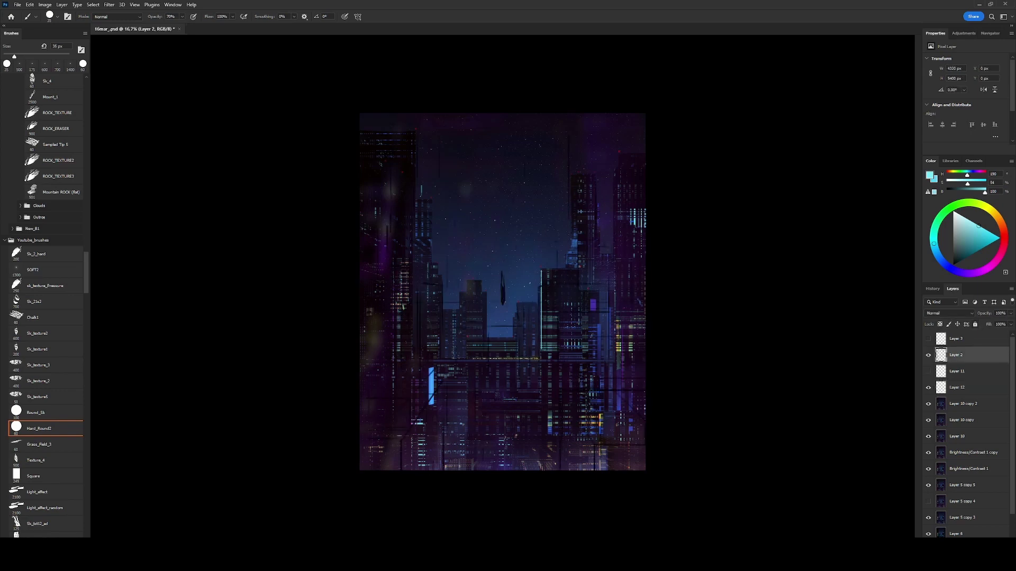
key(ctrl+z)
key(ctrl+z)
key(ctrl+z)
key(ctrl+z)
key(ctrl+z)
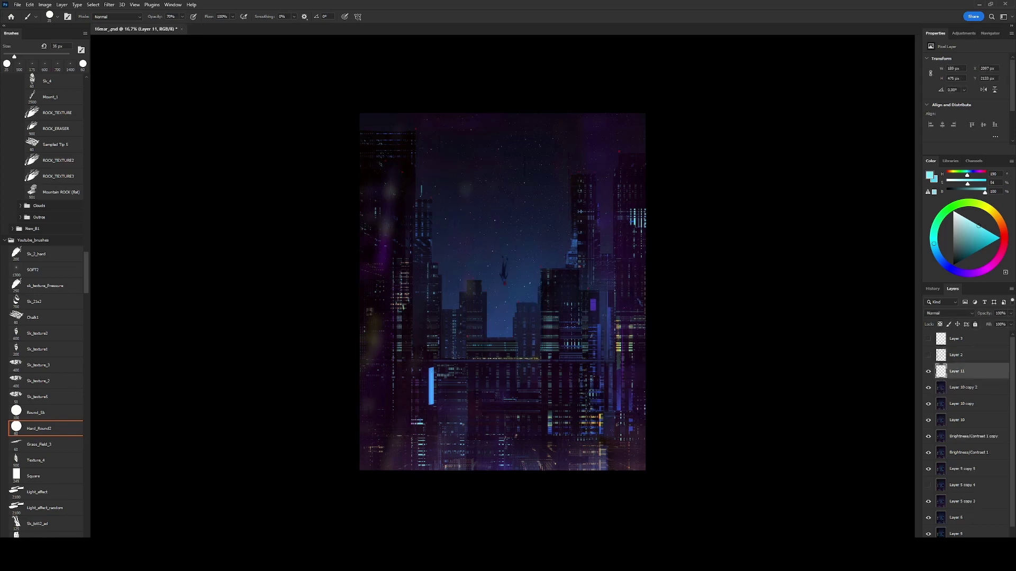
- Lay a pink gradient glow from the lower left on Overlay Layer 12, stamp into Layer 13, and duplicate
key(g)
key(ctrl+shift+z)
key(ctrl+shift+z)
key(ctrl+shift+z)
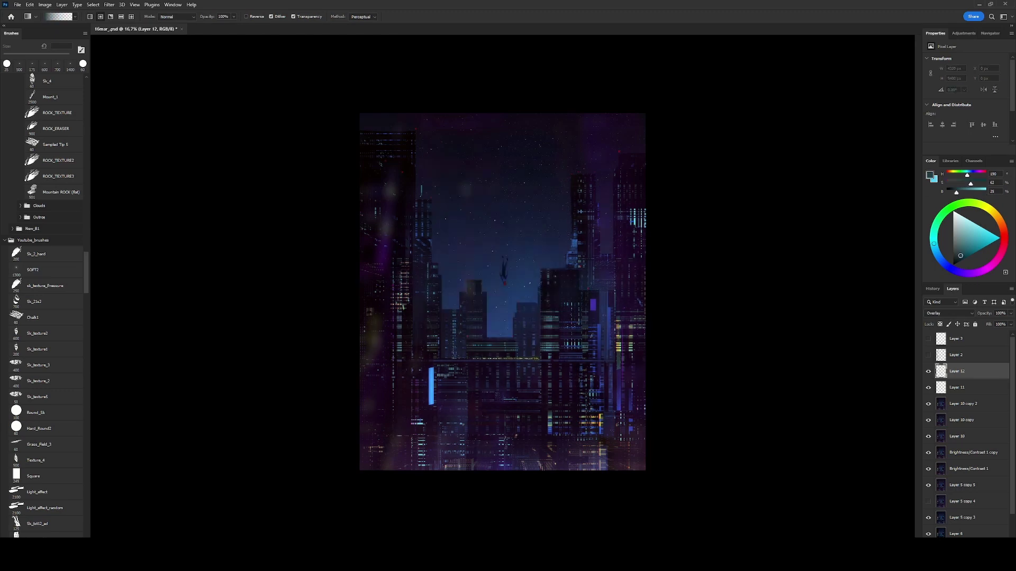
key(ctrl+shift+z)
key(ctrl+shift+z)
key(ctrl+shift+z)
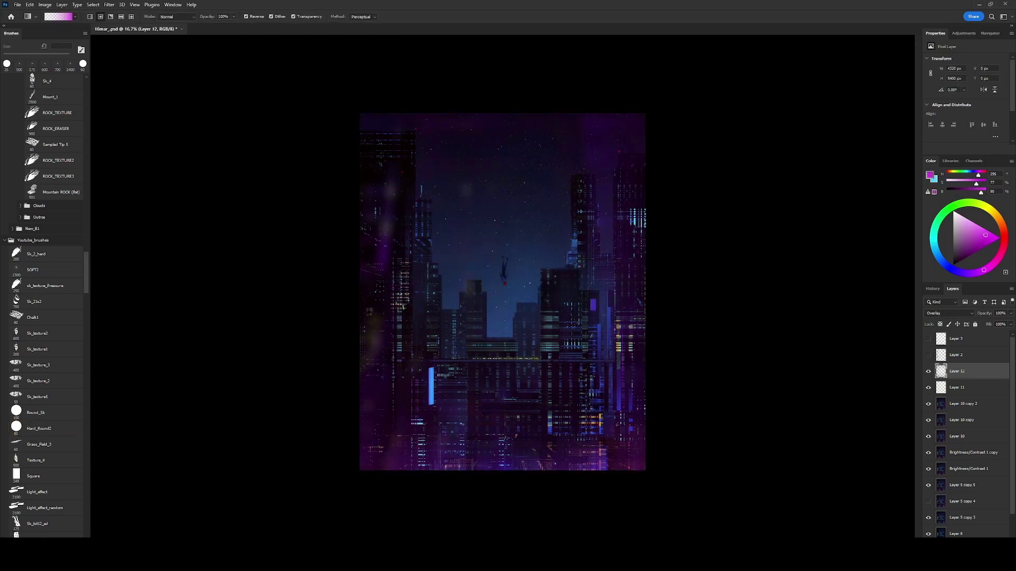
drag(256, 509, 505, 283)
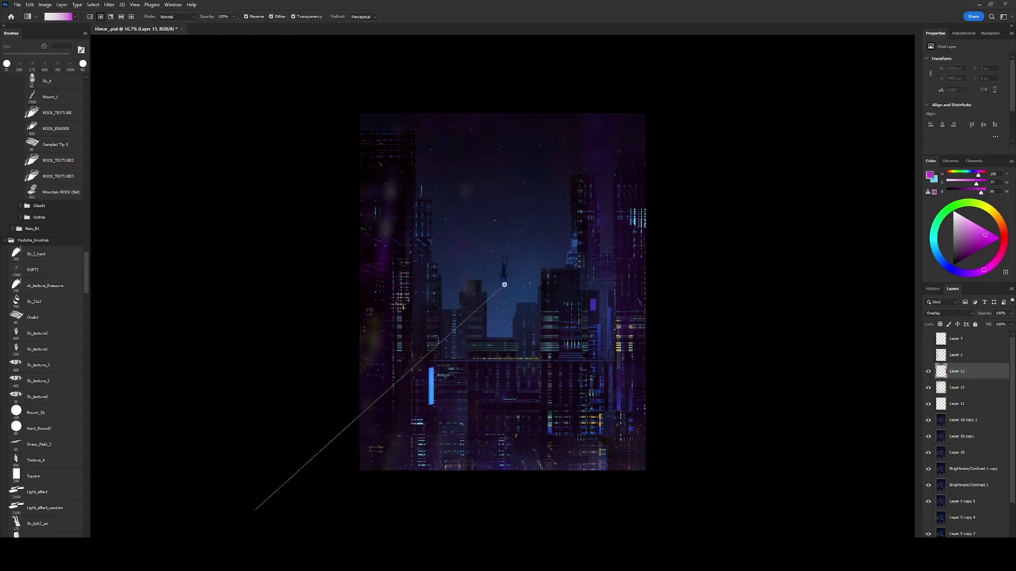
key(b)
key(ctrl+shift+z)
key(ctrl+shift+z)
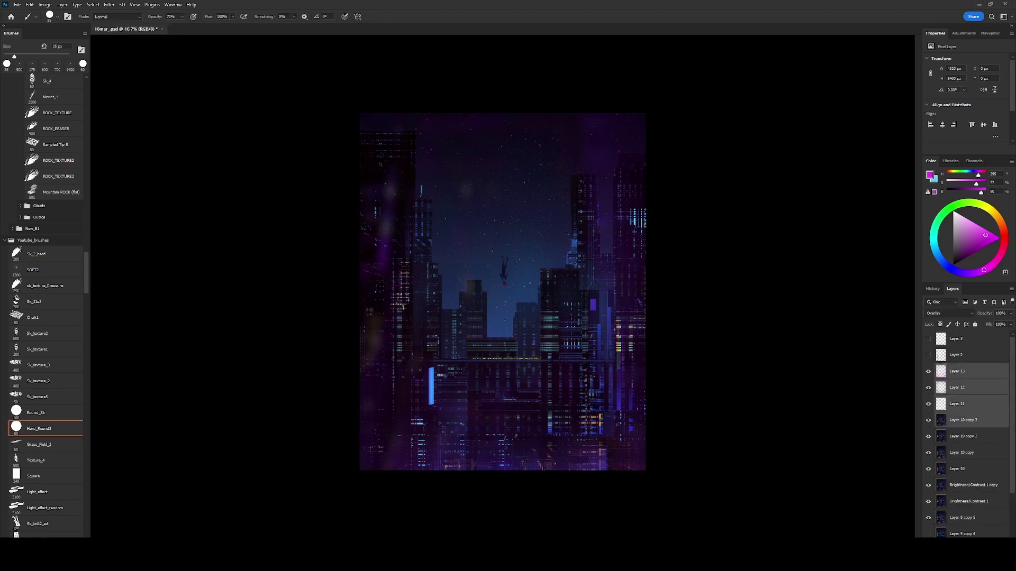
key(ctrl+shift+z)
key(ctrl+shift+z)
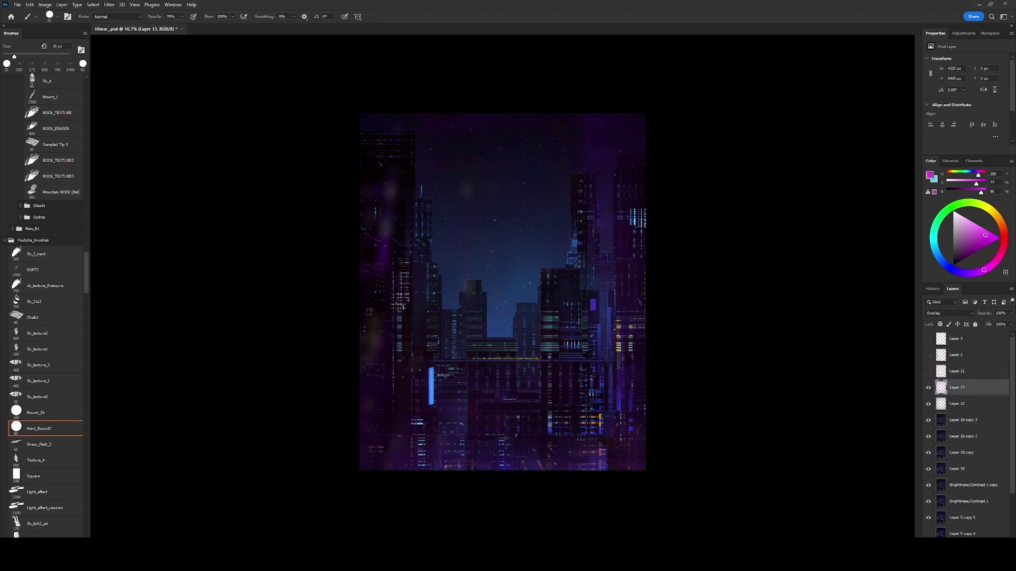
key(ctrl+shift+z)
key(ctrl+shift+z)
- Add Overlay Layer 14 and Color Dodge Layer 15 above the figure, plus empty Layer 16, and save
key(bracketright)
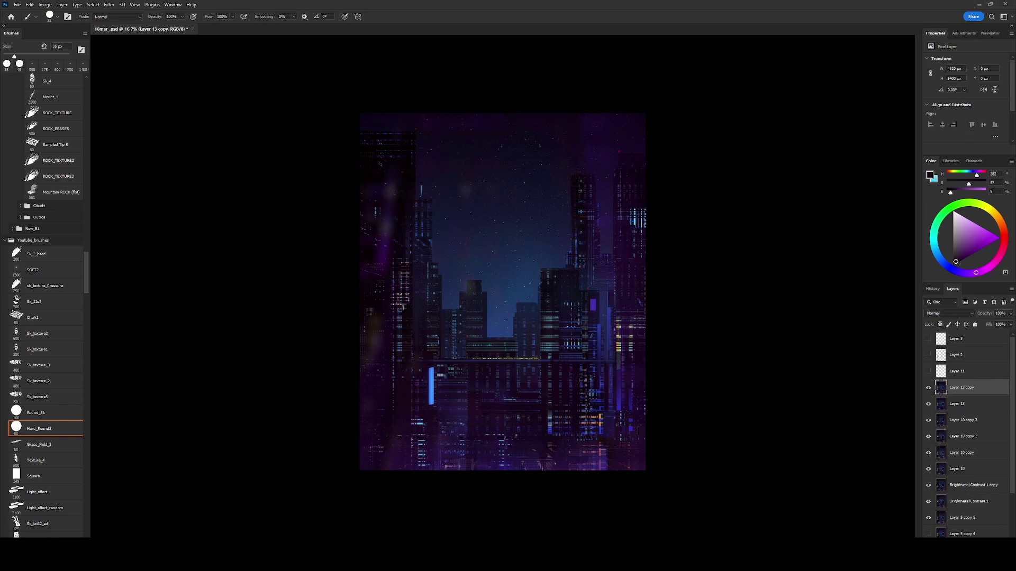
key(F2)
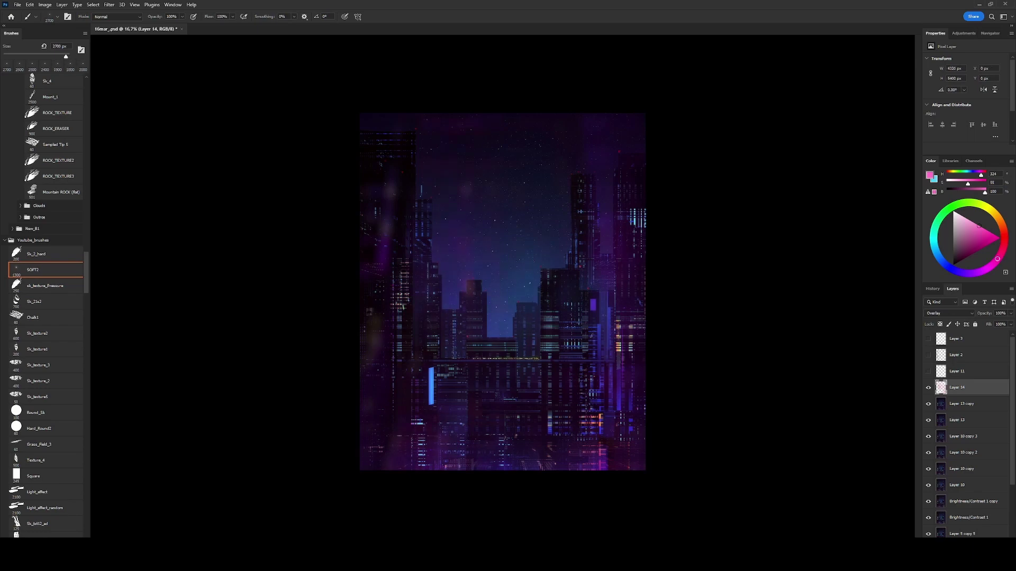
key(F3)
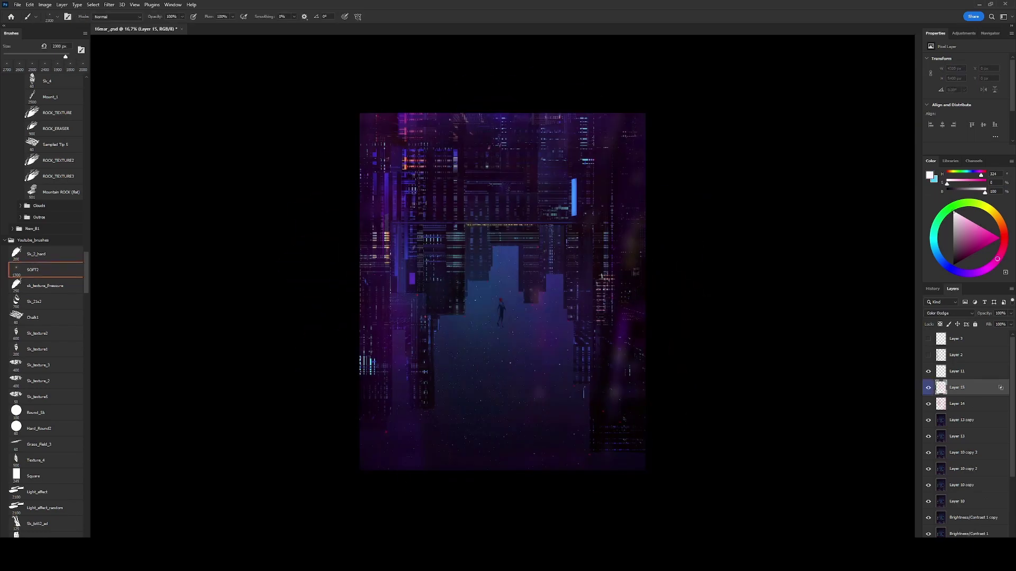
key(bracketright)
key(bracketright)
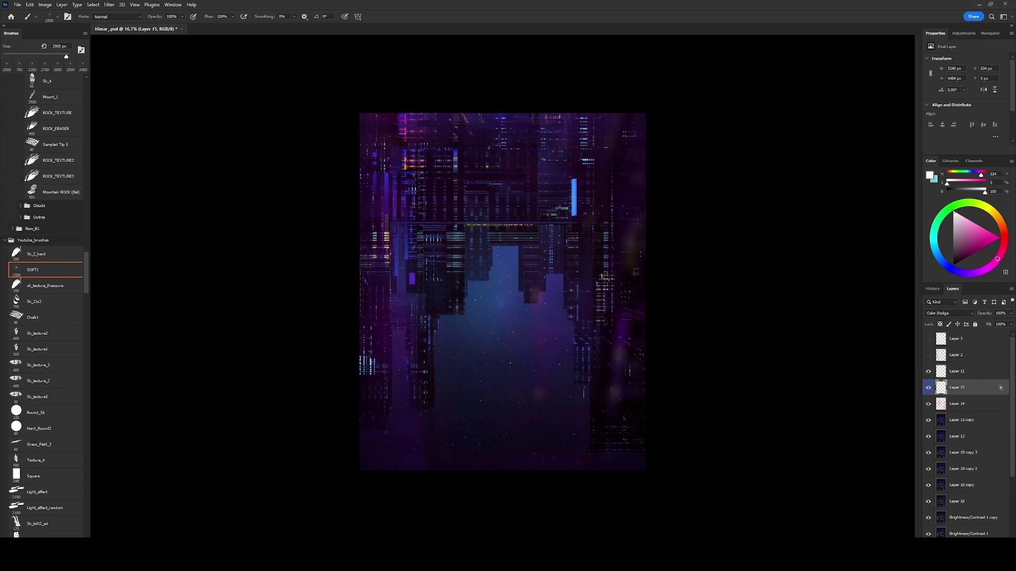
key(ctrl+bracketright)
key(ctrl+shift+alt+n)
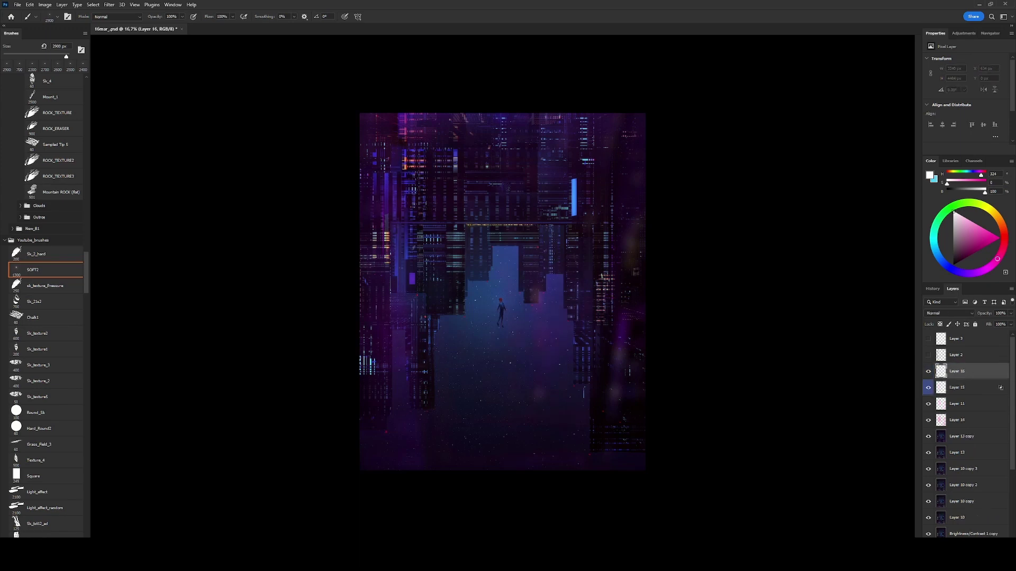
key(ctrl+s)
- Add a Brightness/Contrast 2 adjustment at -91 with an inverted black mask, then hide it
click(939, 404)
click(941, 371)
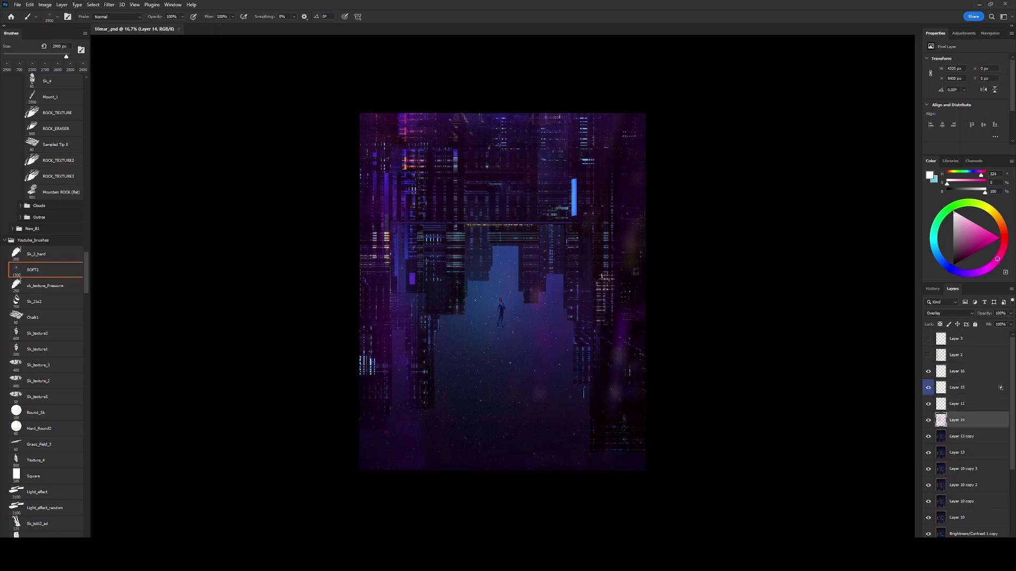
click(979, 435)
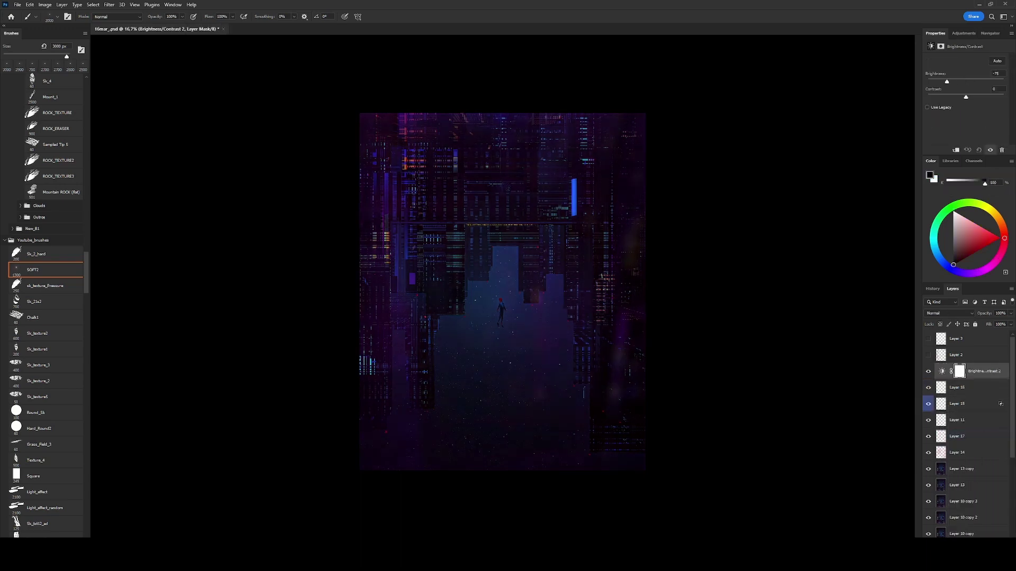
key(ctrl+i)
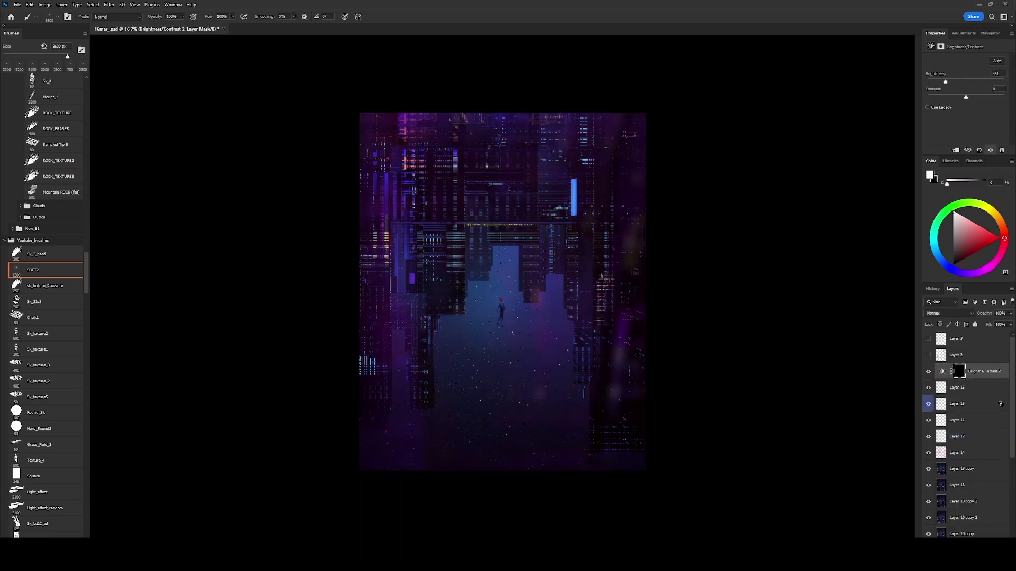
click(990, 150)
- Scale the red-haired figure on Layer 11 down to about two-thirds size
click(941, 420)
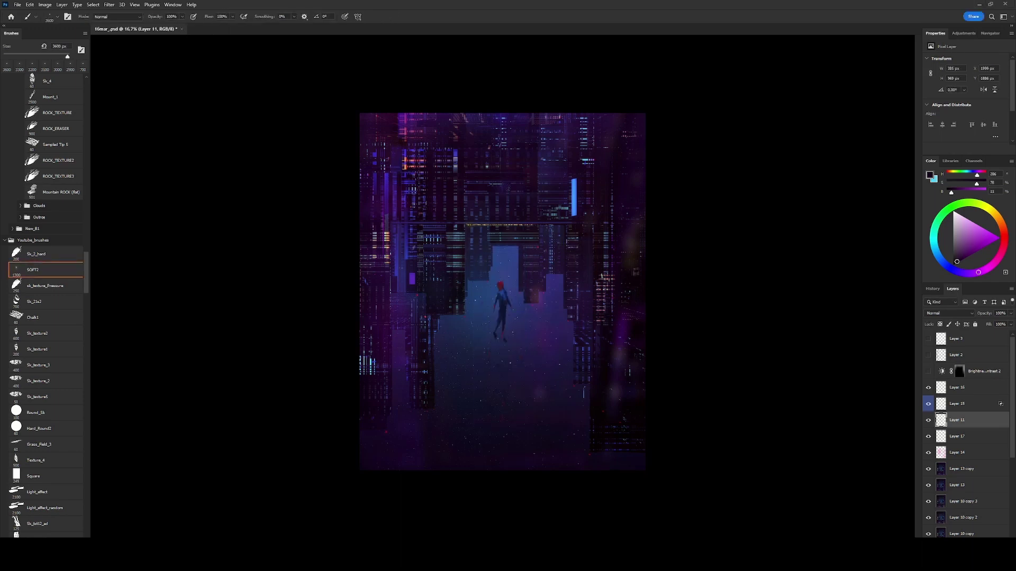
key(ctrl+t)
drag(511, 341, 506, 332)
key(Return)
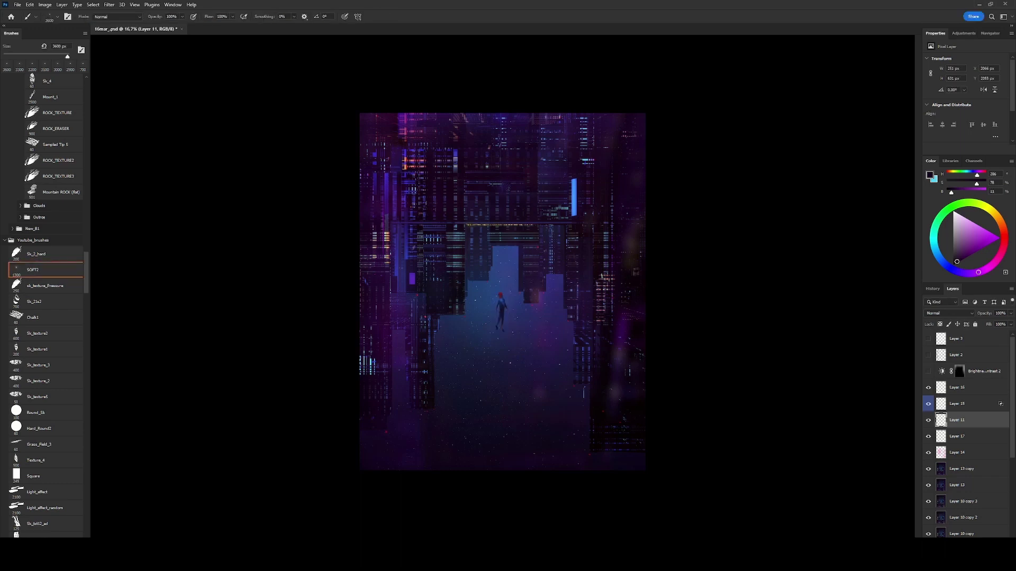